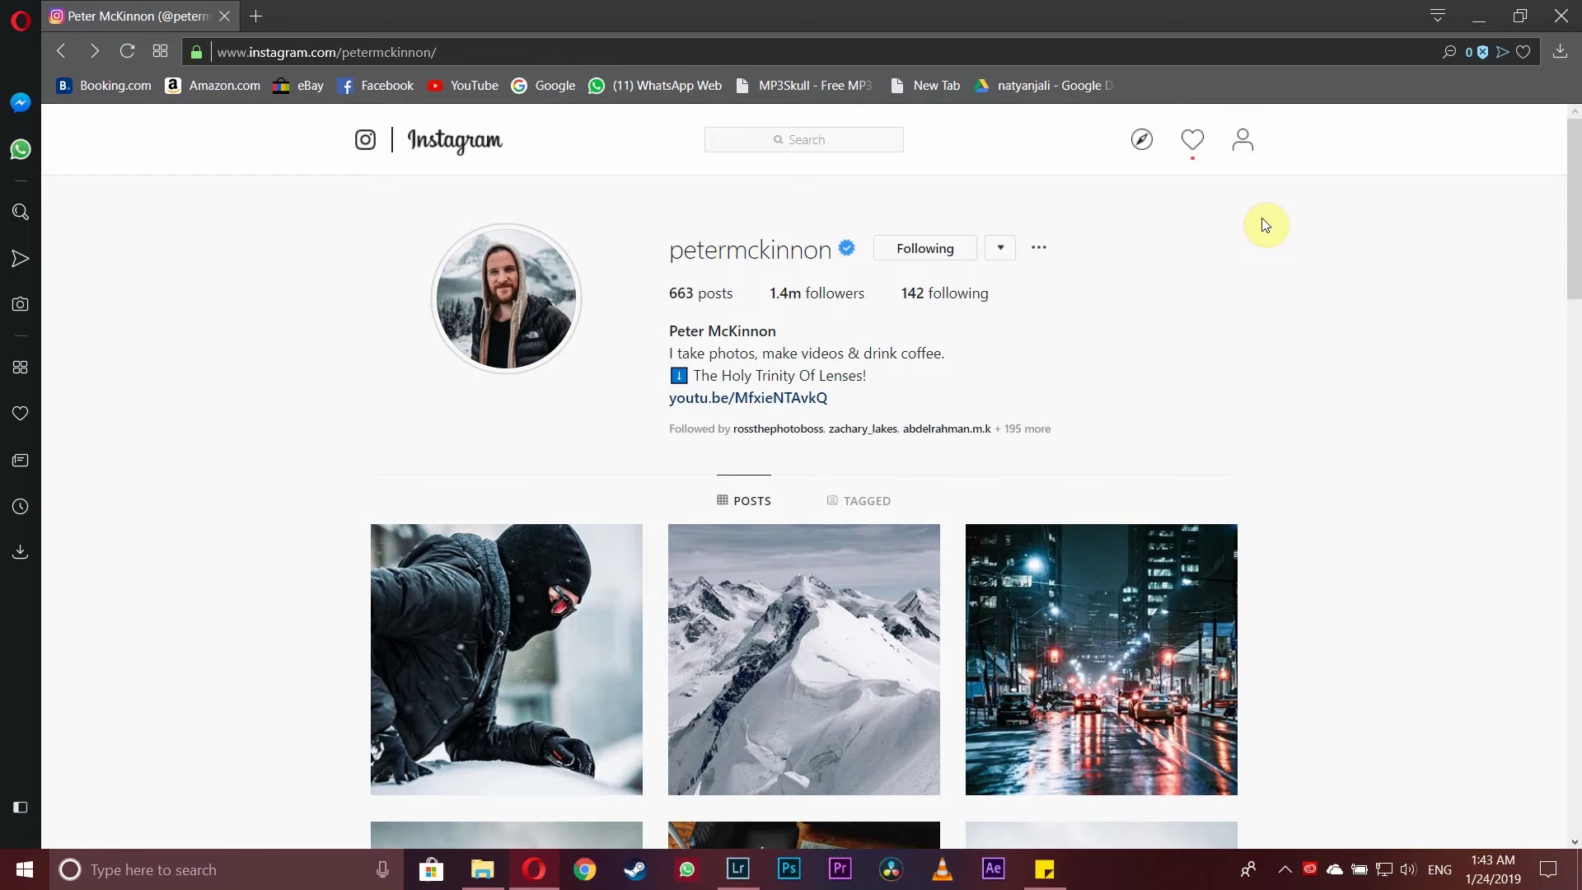
- Browse the petermckinnon Instagram feed and examine the colours and tones of the recent snow, mountain and city posts
scroll(1261, 264, "down", 6)
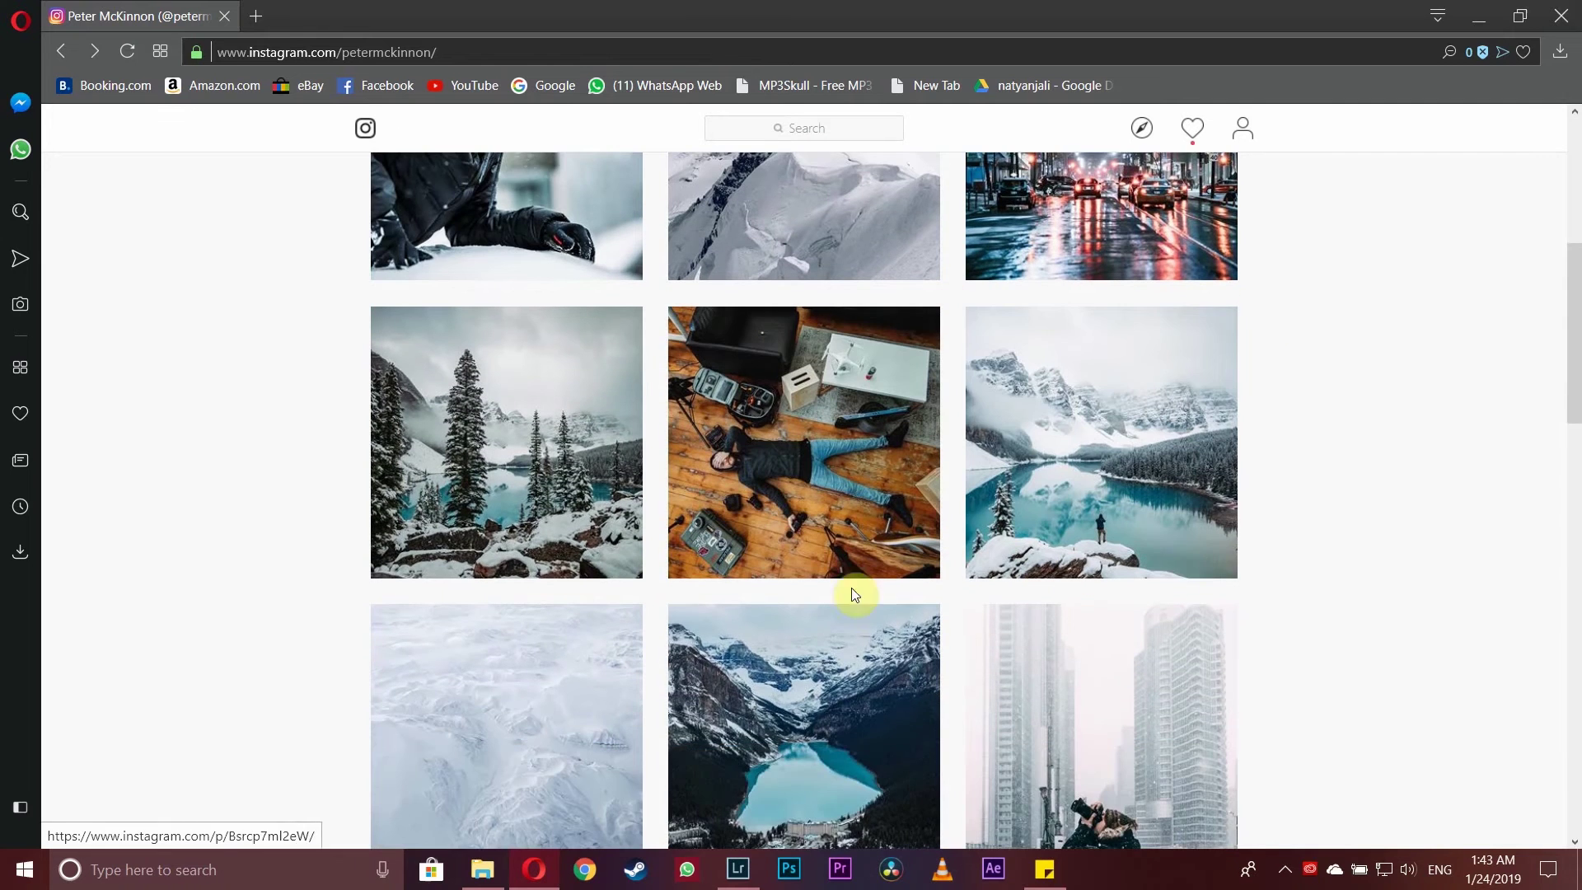
scroll(536, 515, "down", 3)
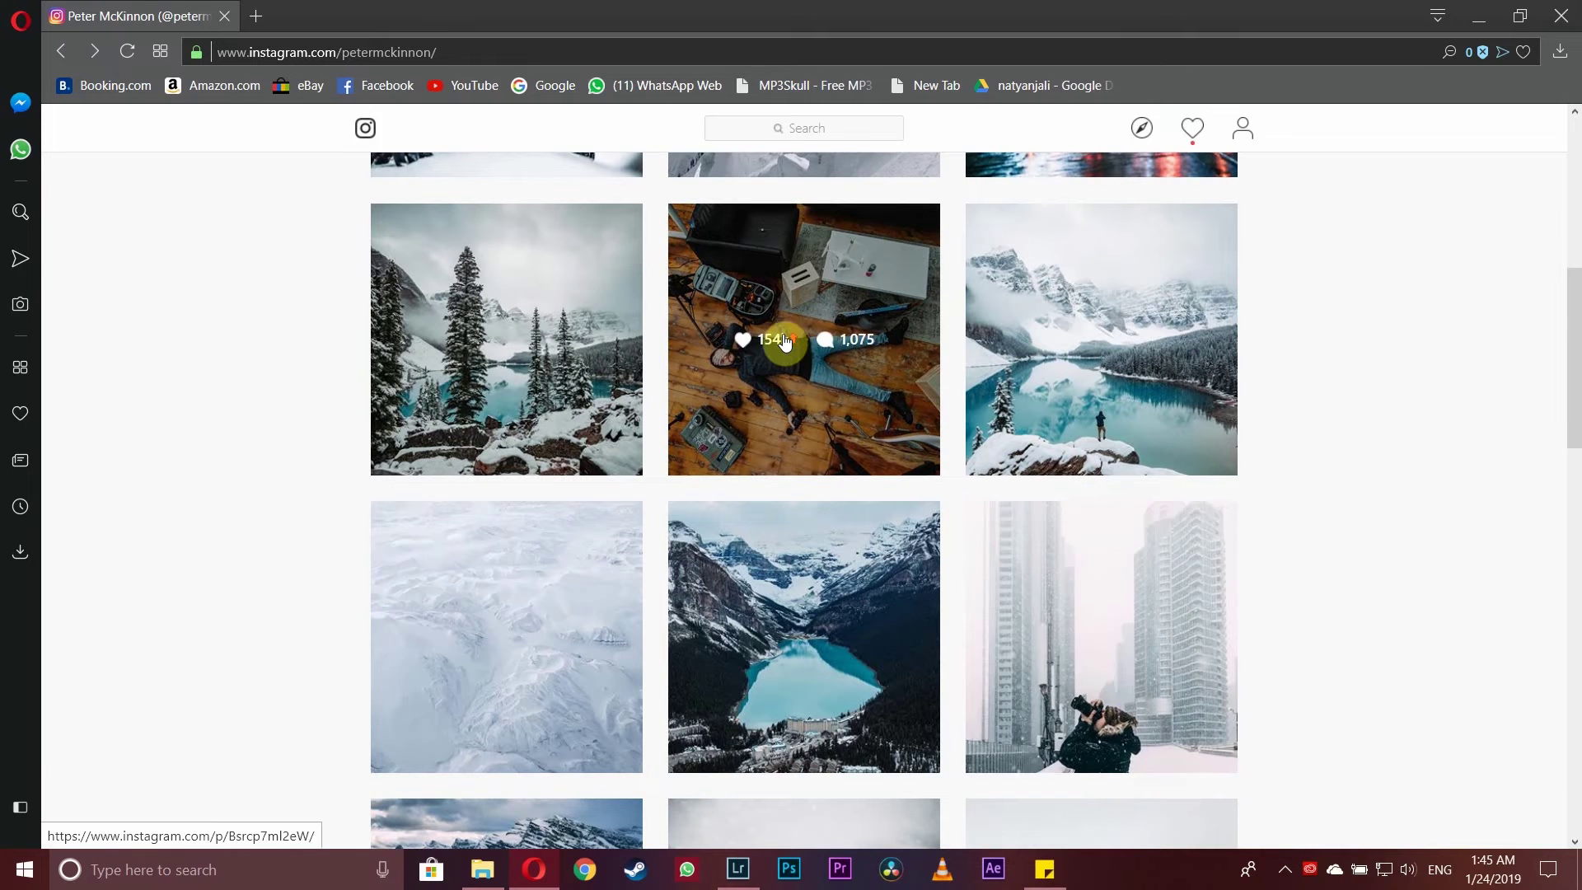
scroll(785, 343, "up", 3)
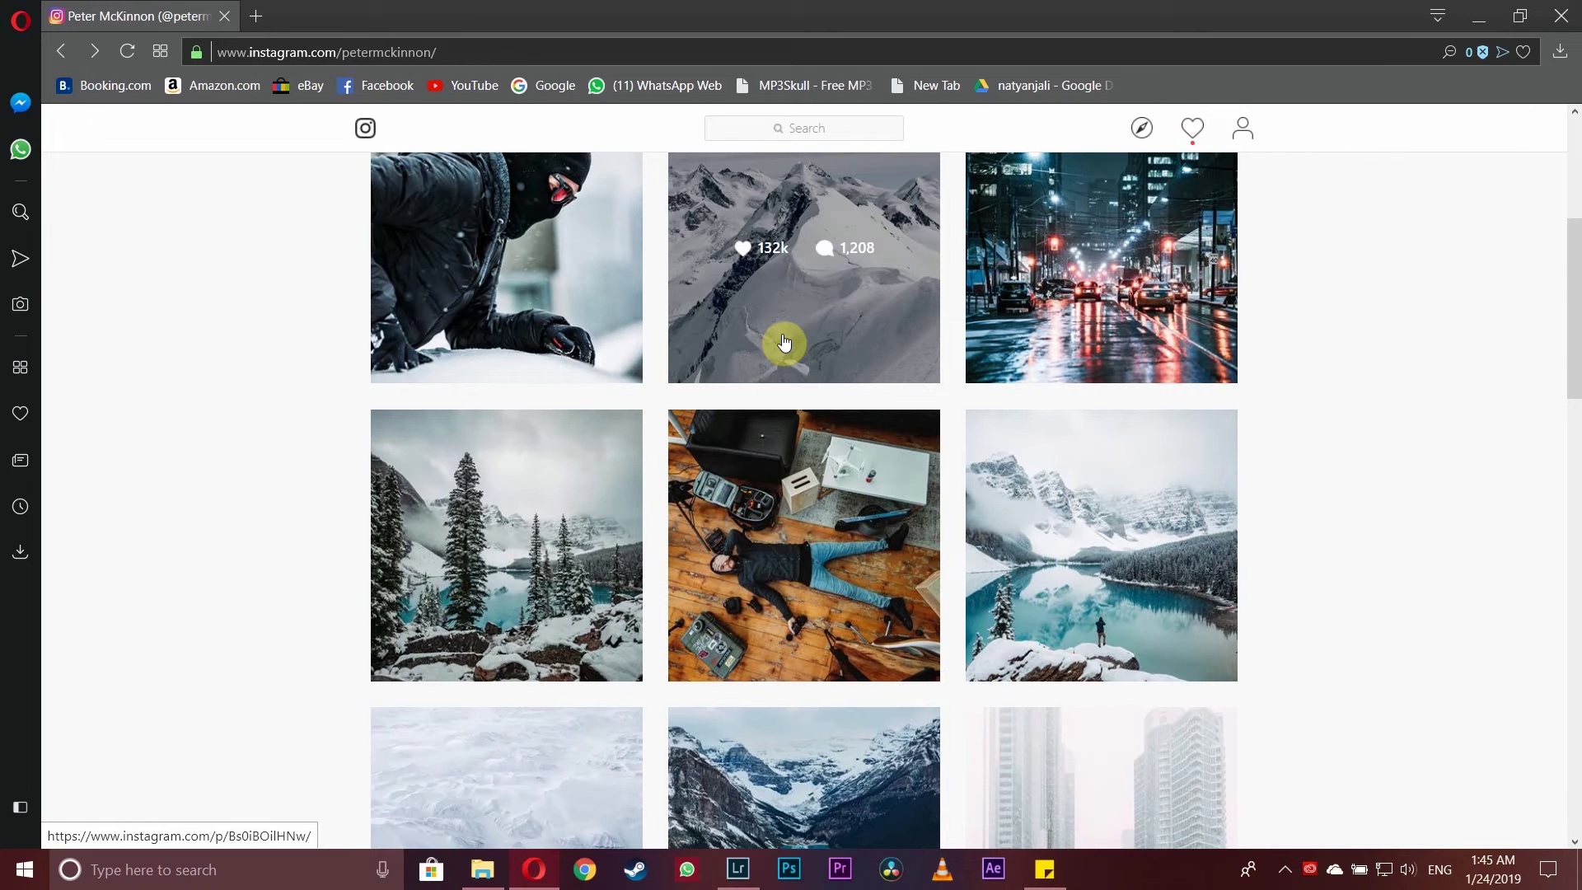
scroll(783, 343, "up", 1)
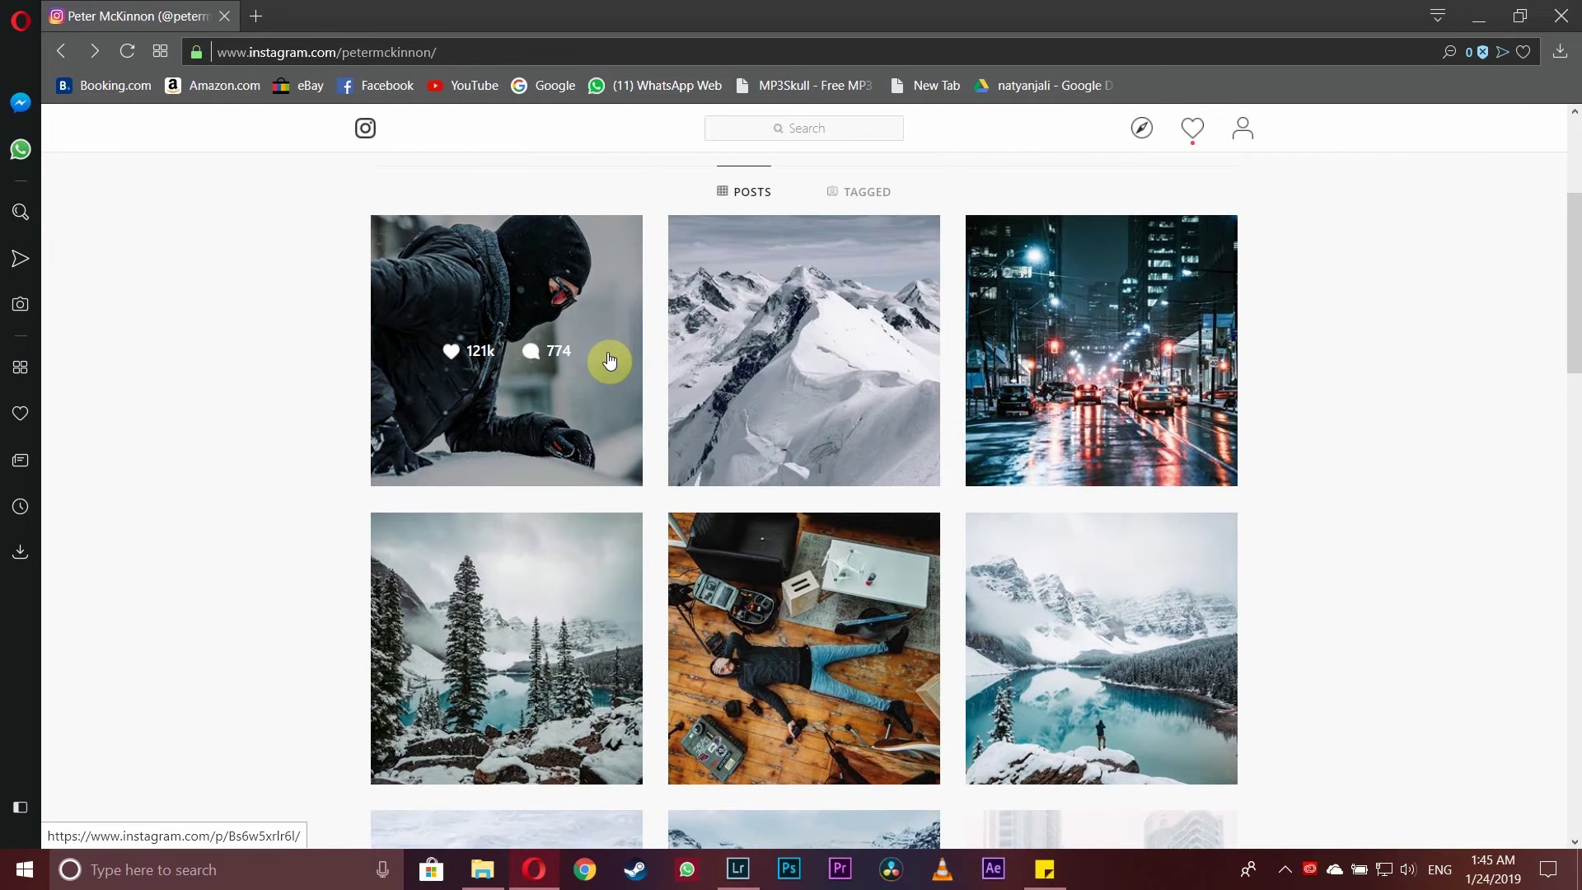
scroll(837, 510, "up", 3)
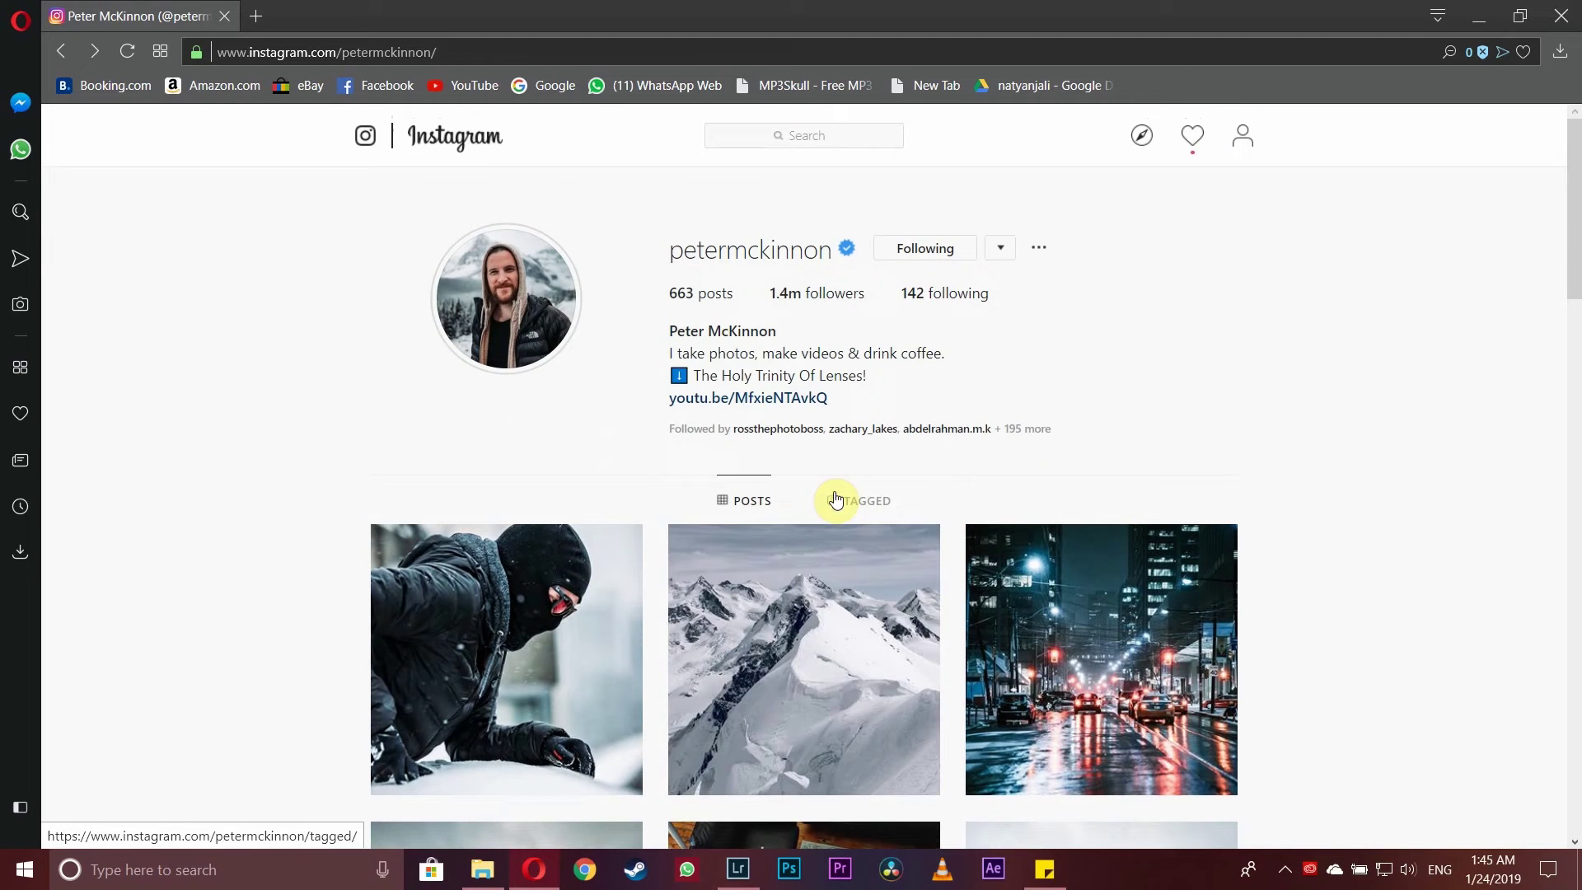
scroll(805, 486, "up", 2)
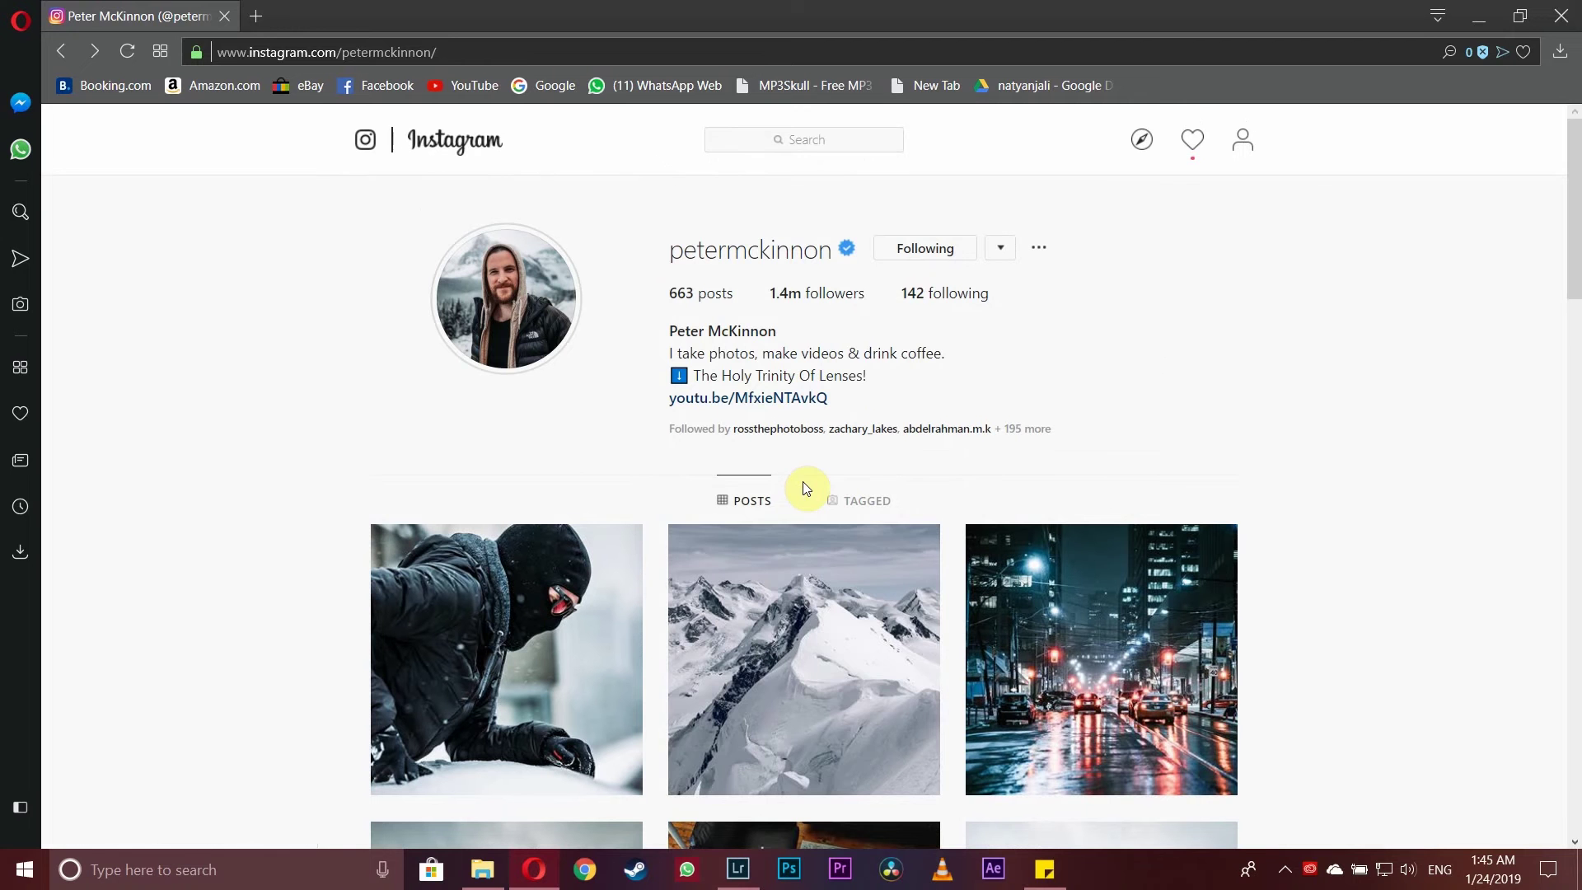
scroll(809, 482, "down", 6)
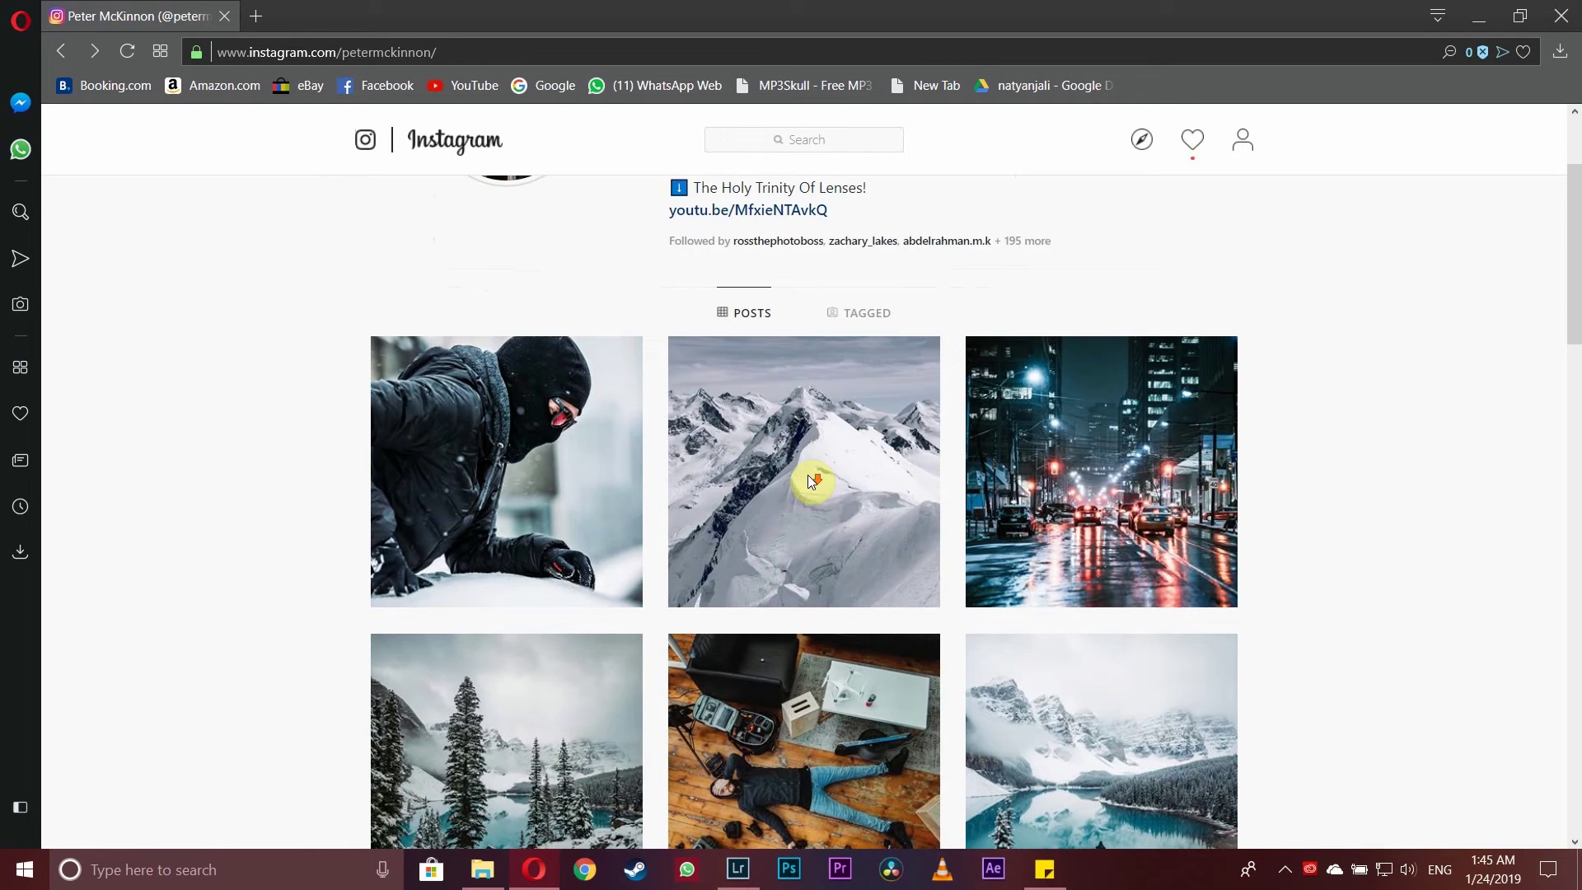
scroll(758, 495, "down", 4)
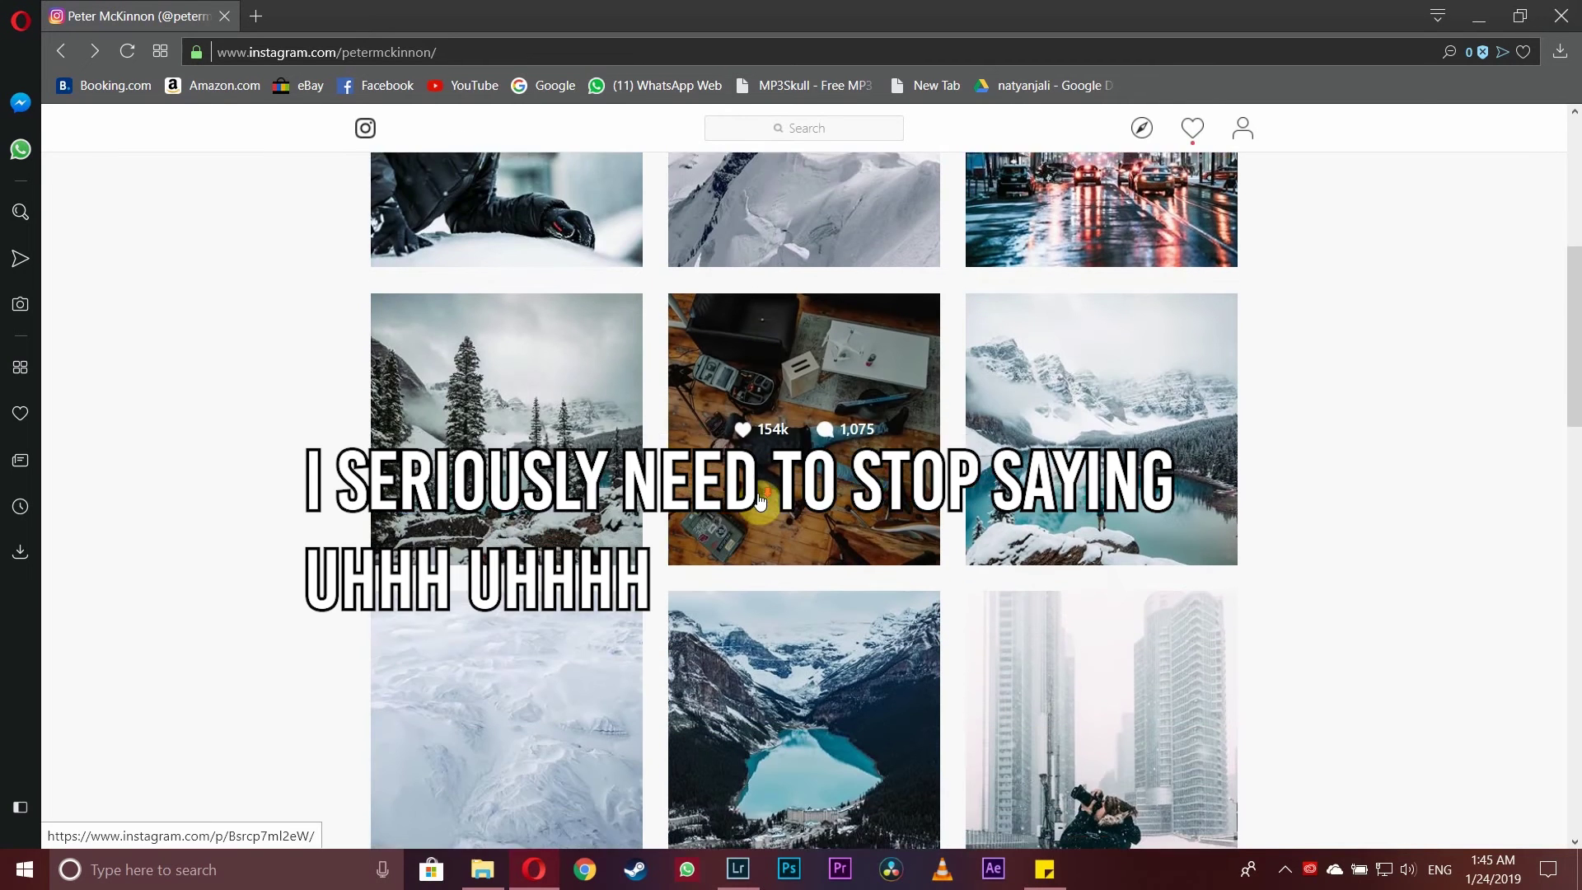
scroll(707, 584, "down", 12)
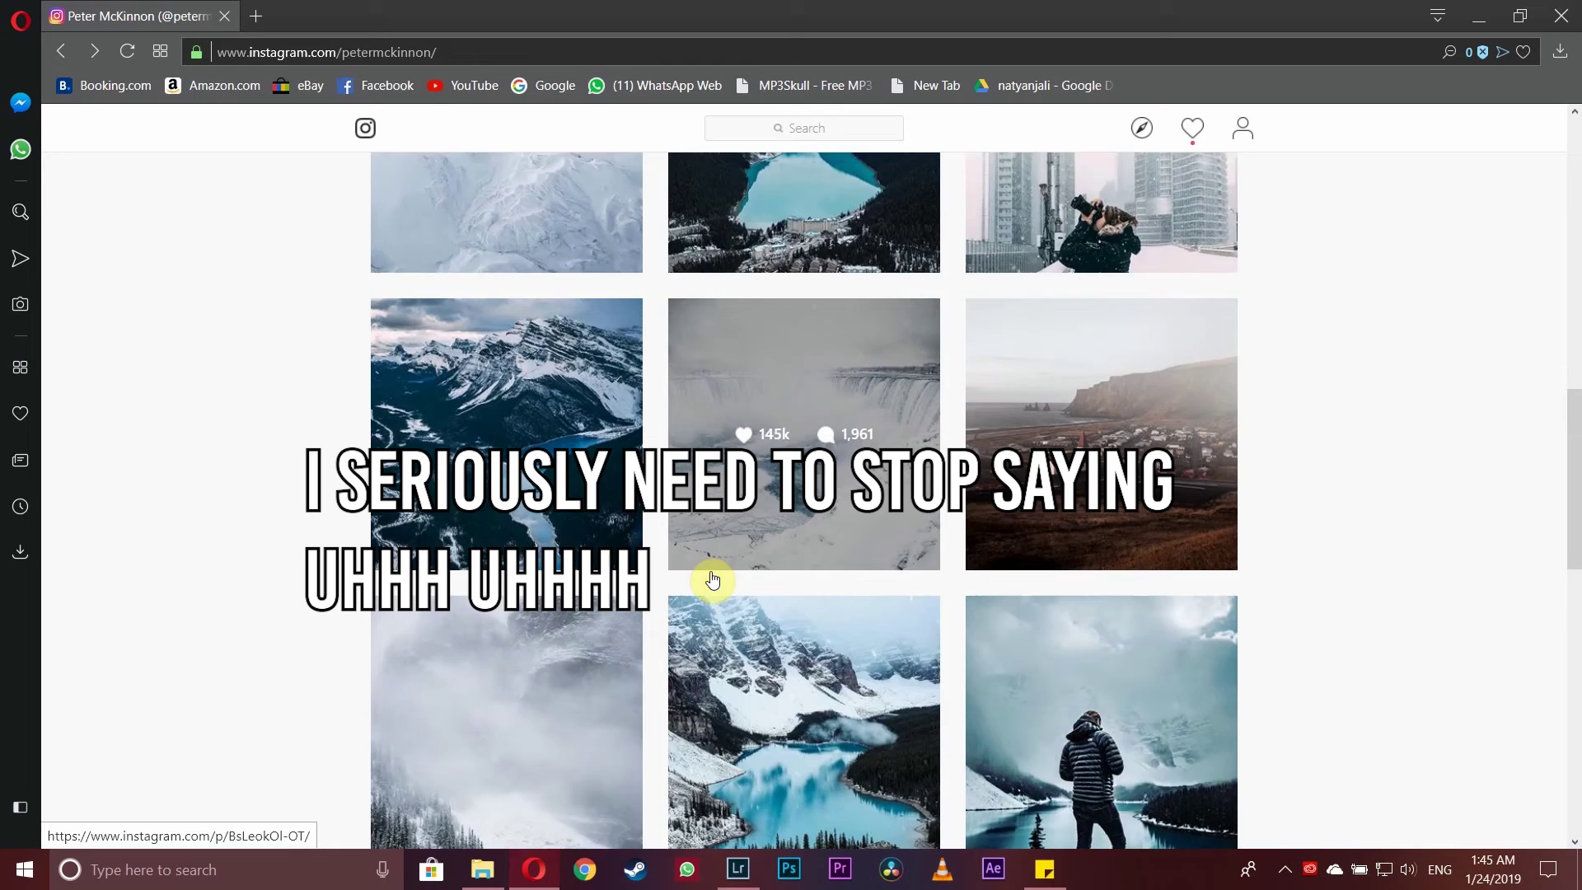
scroll(642, 525, "down", 5)
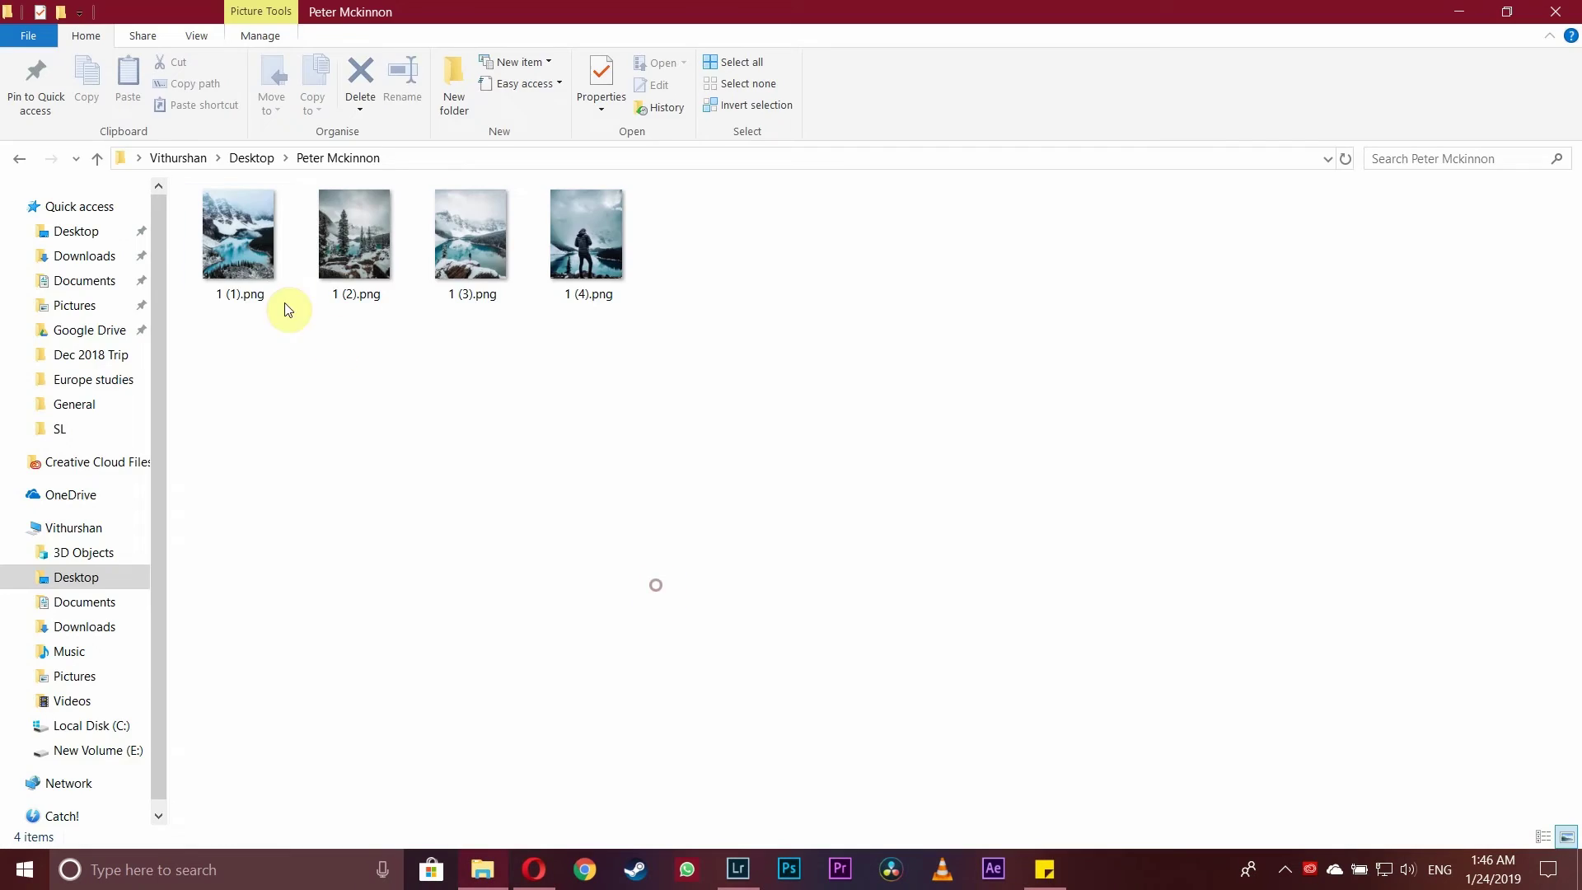
- View the four saved reference images in the Peter Mckinnon folder, from 1 (1).png to 1 (4).png, comparing their colour style
double_click(256, 278)
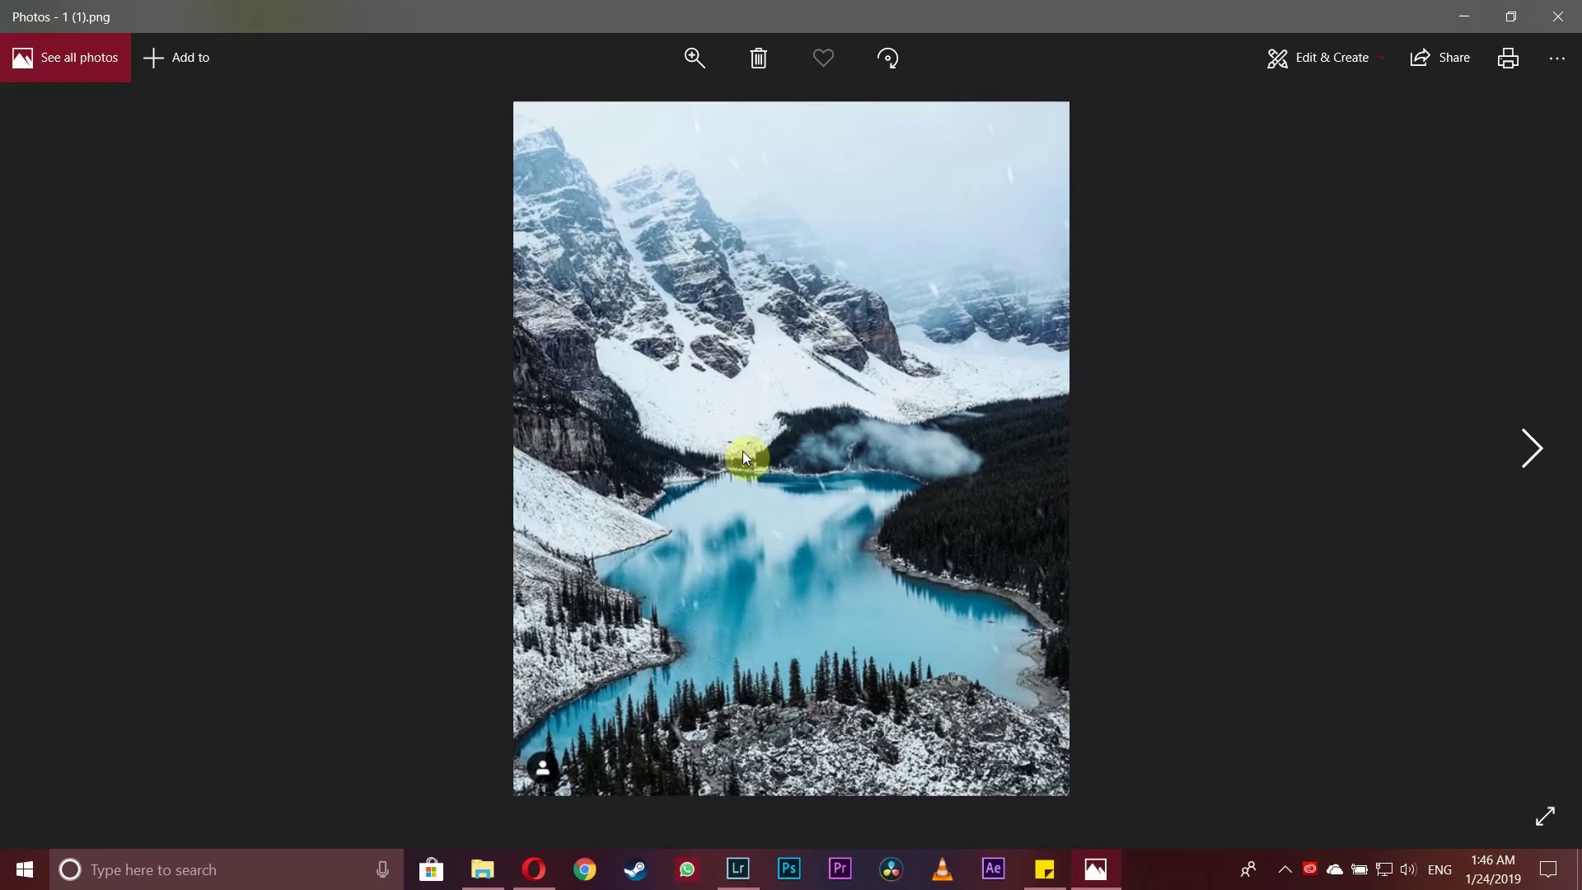
left_click(1539, 444)
left_click(1539, 443)
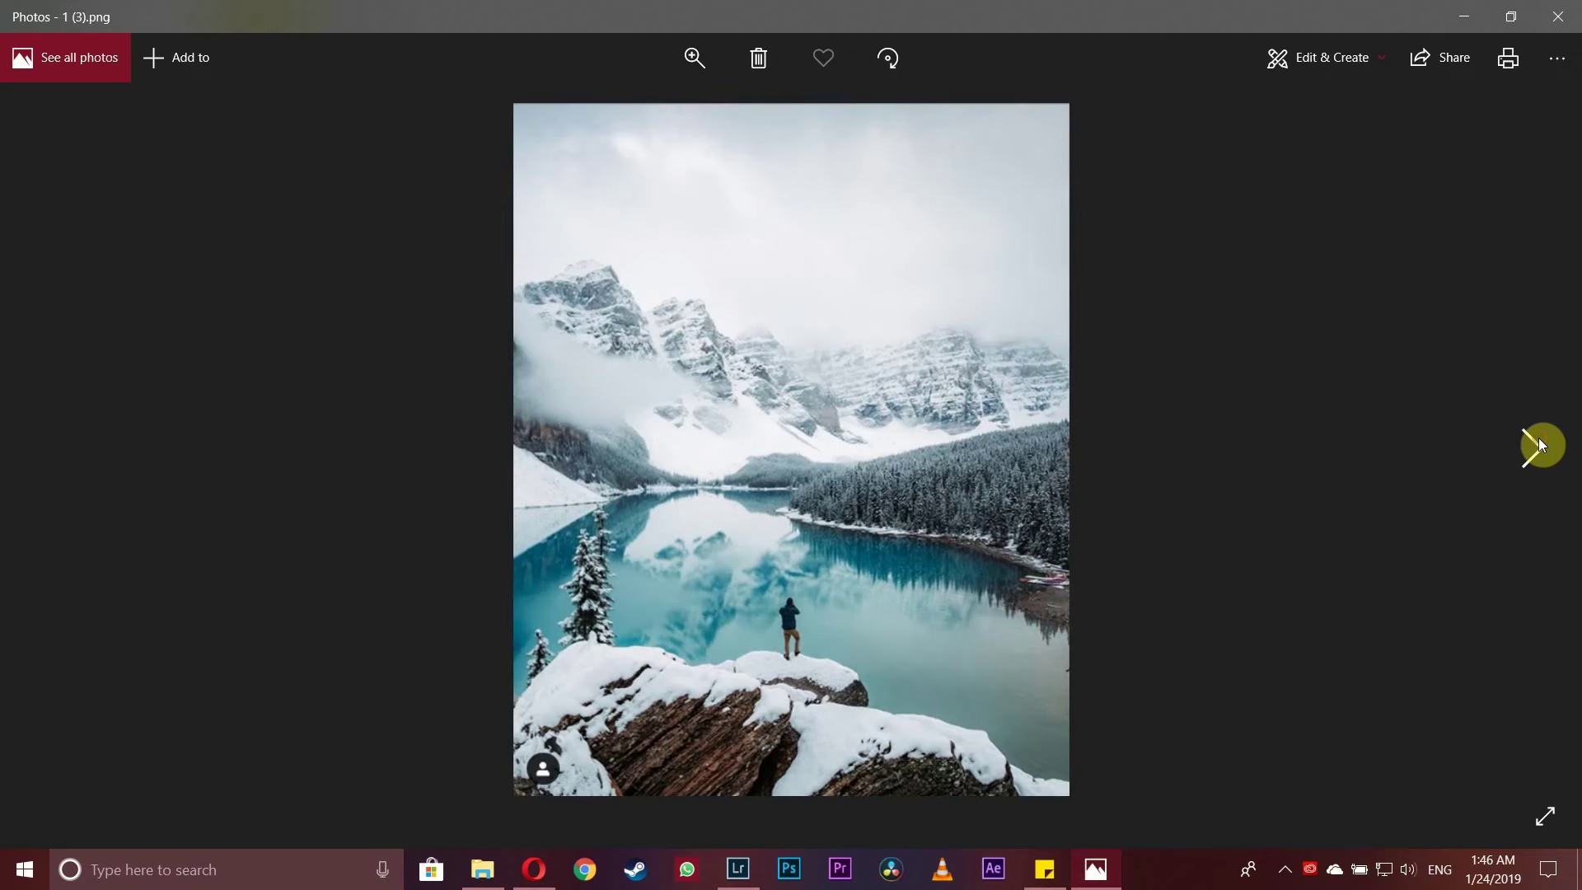
left_click(1539, 443)
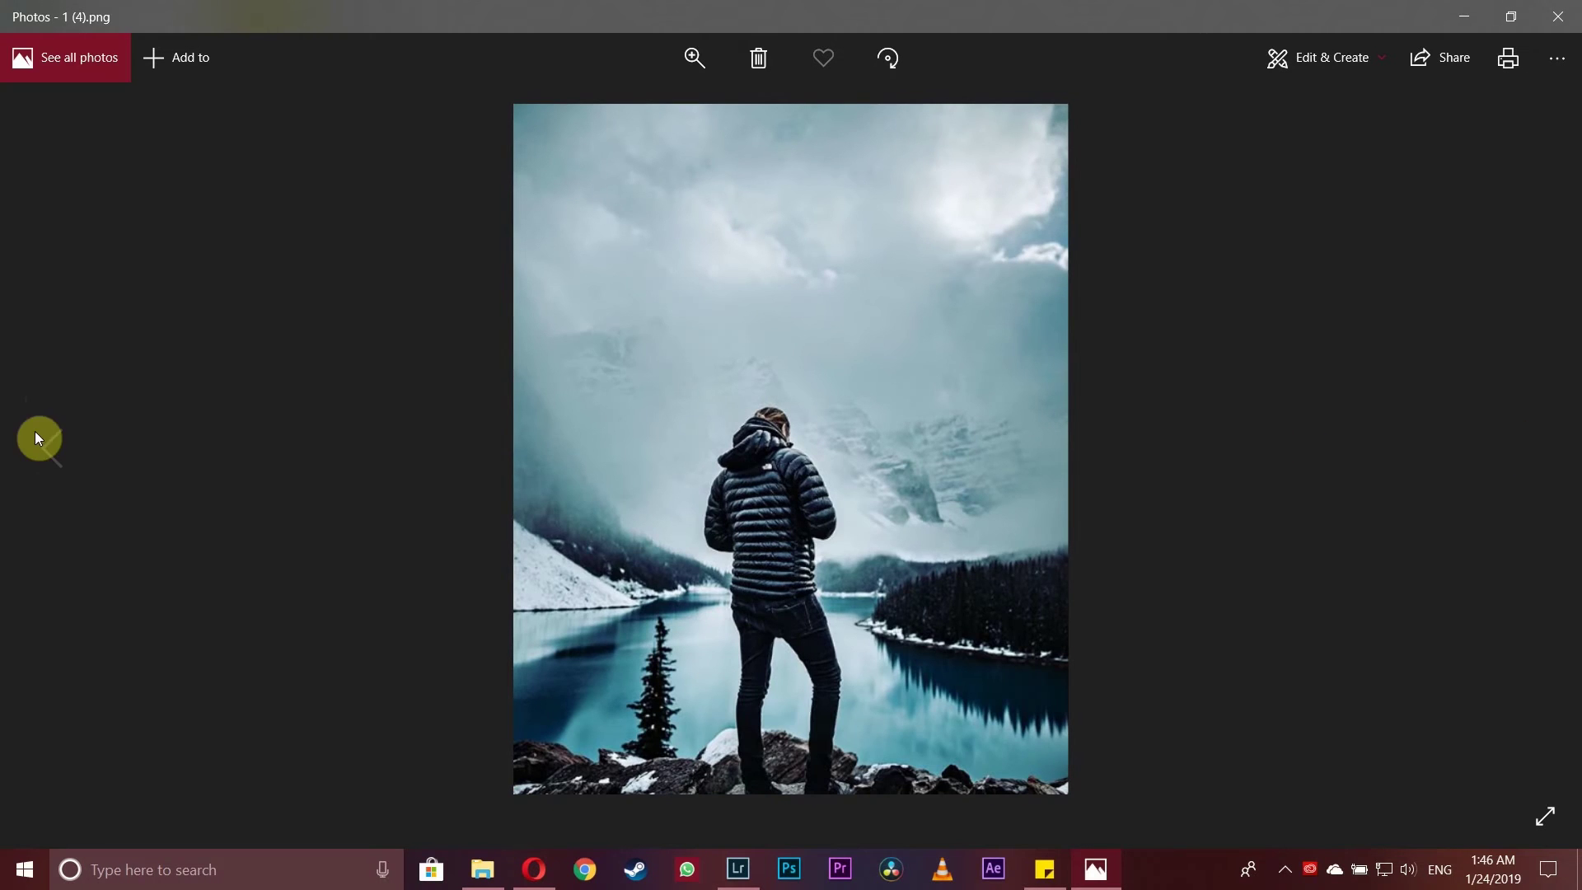
left_click(60, 458)
left_click(61, 458)
left_click(61, 458)
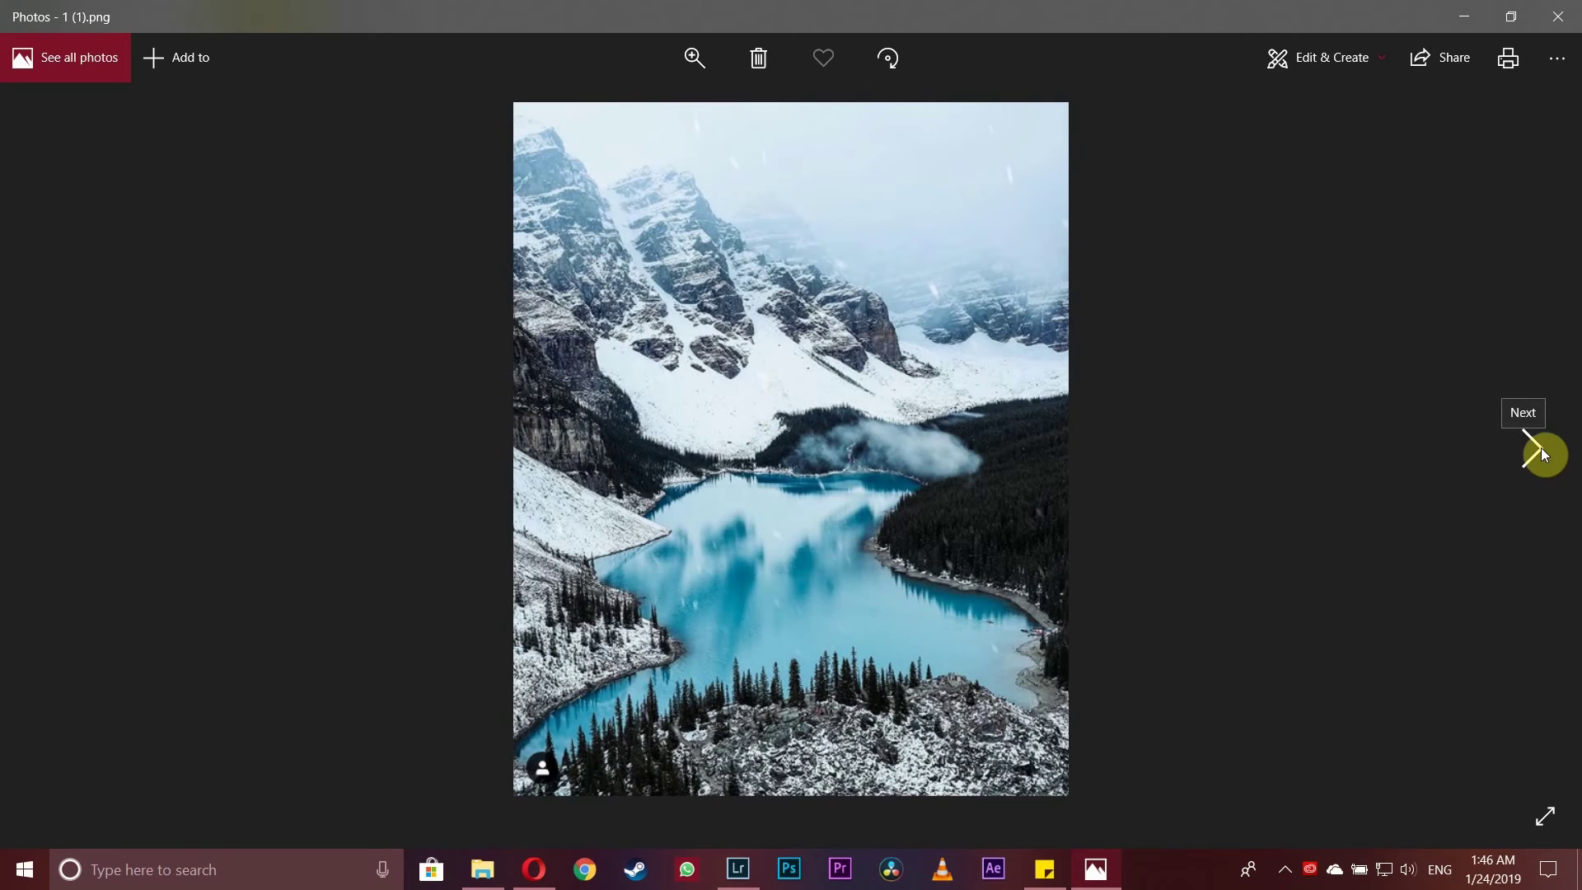
left_click(1541, 450)
left_click(1541, 450)
left_click(1541, 449)
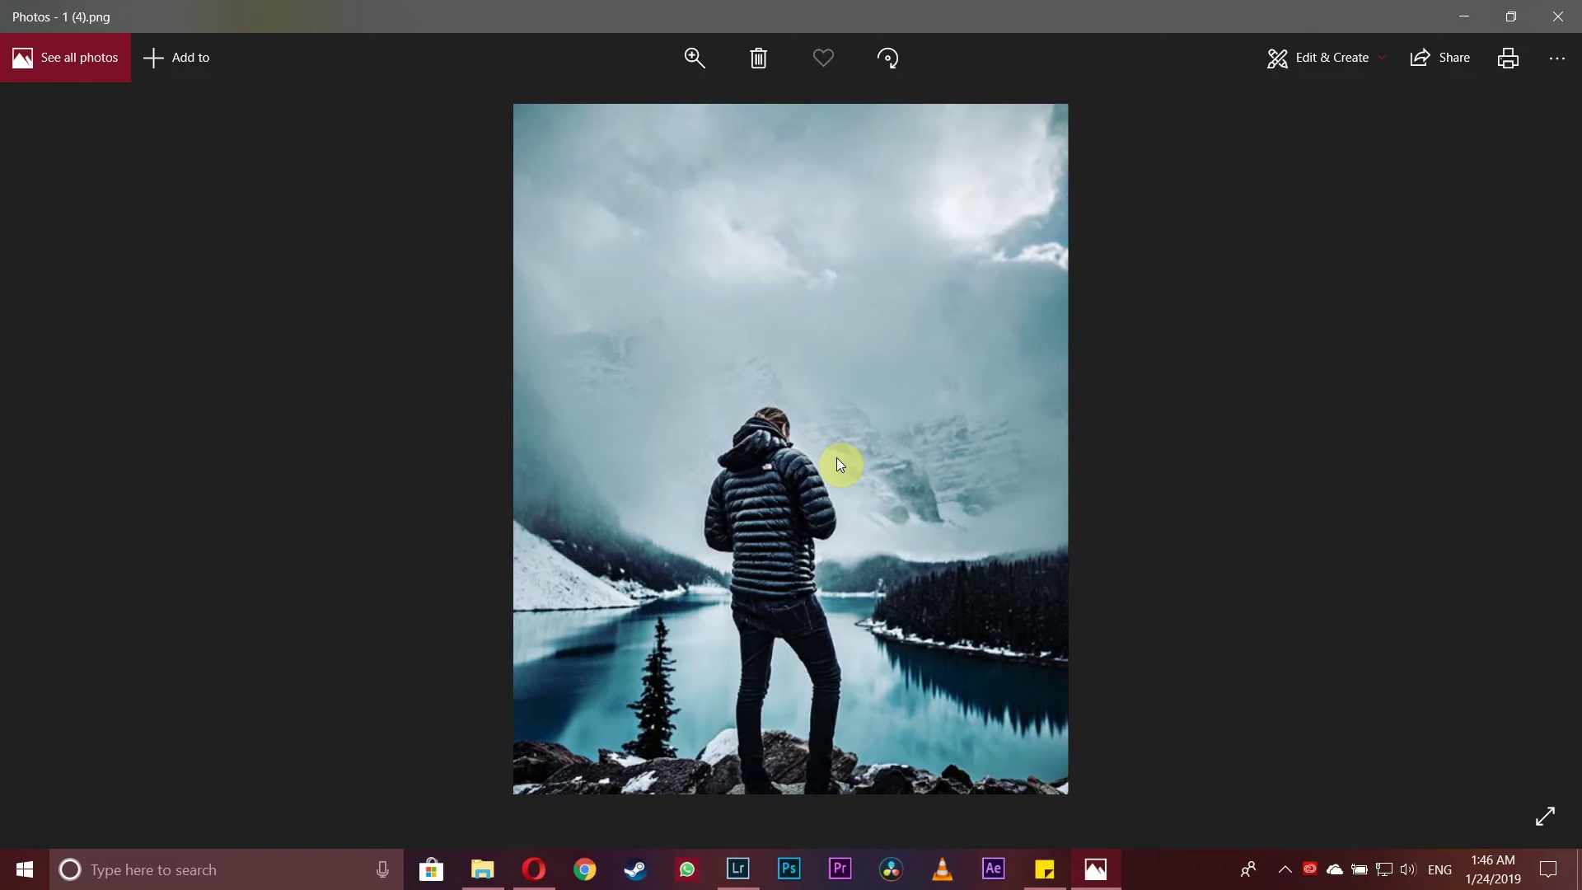
- Switch back to the Instagram profile in Opera and compare the colour treatment of older autumn and city posts with the winter ones
left_click(534, 869)
scroll(637, 641, "down", 5)
scroll(637, 641, "down", 3)
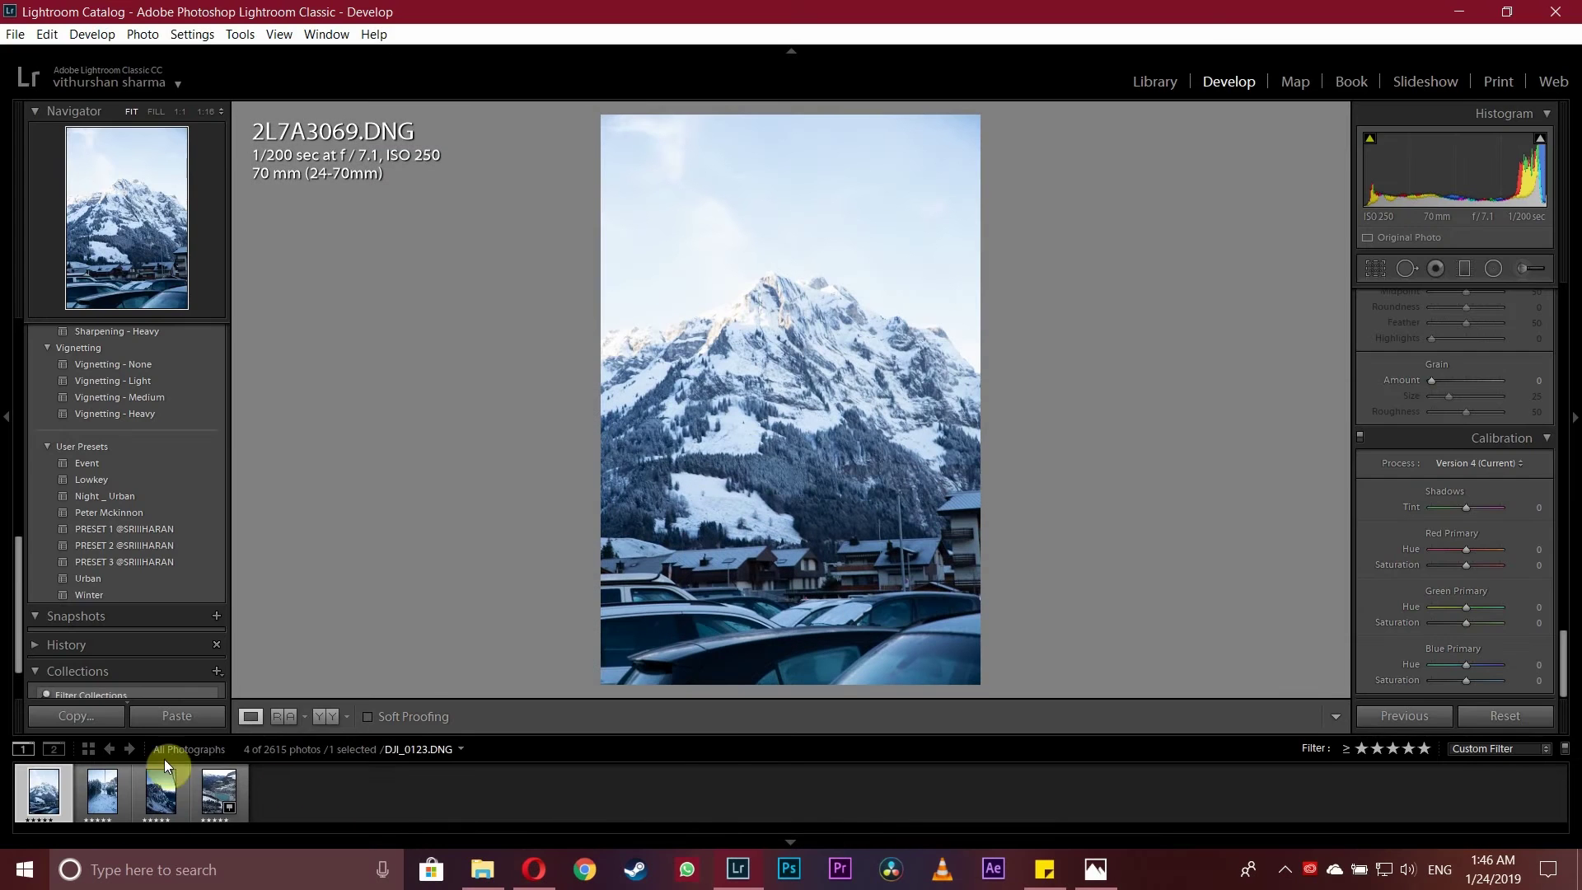
left_click(534, 869)
scroll(632, 634, "up", 2)
scroll(632, 634, "down", 12)
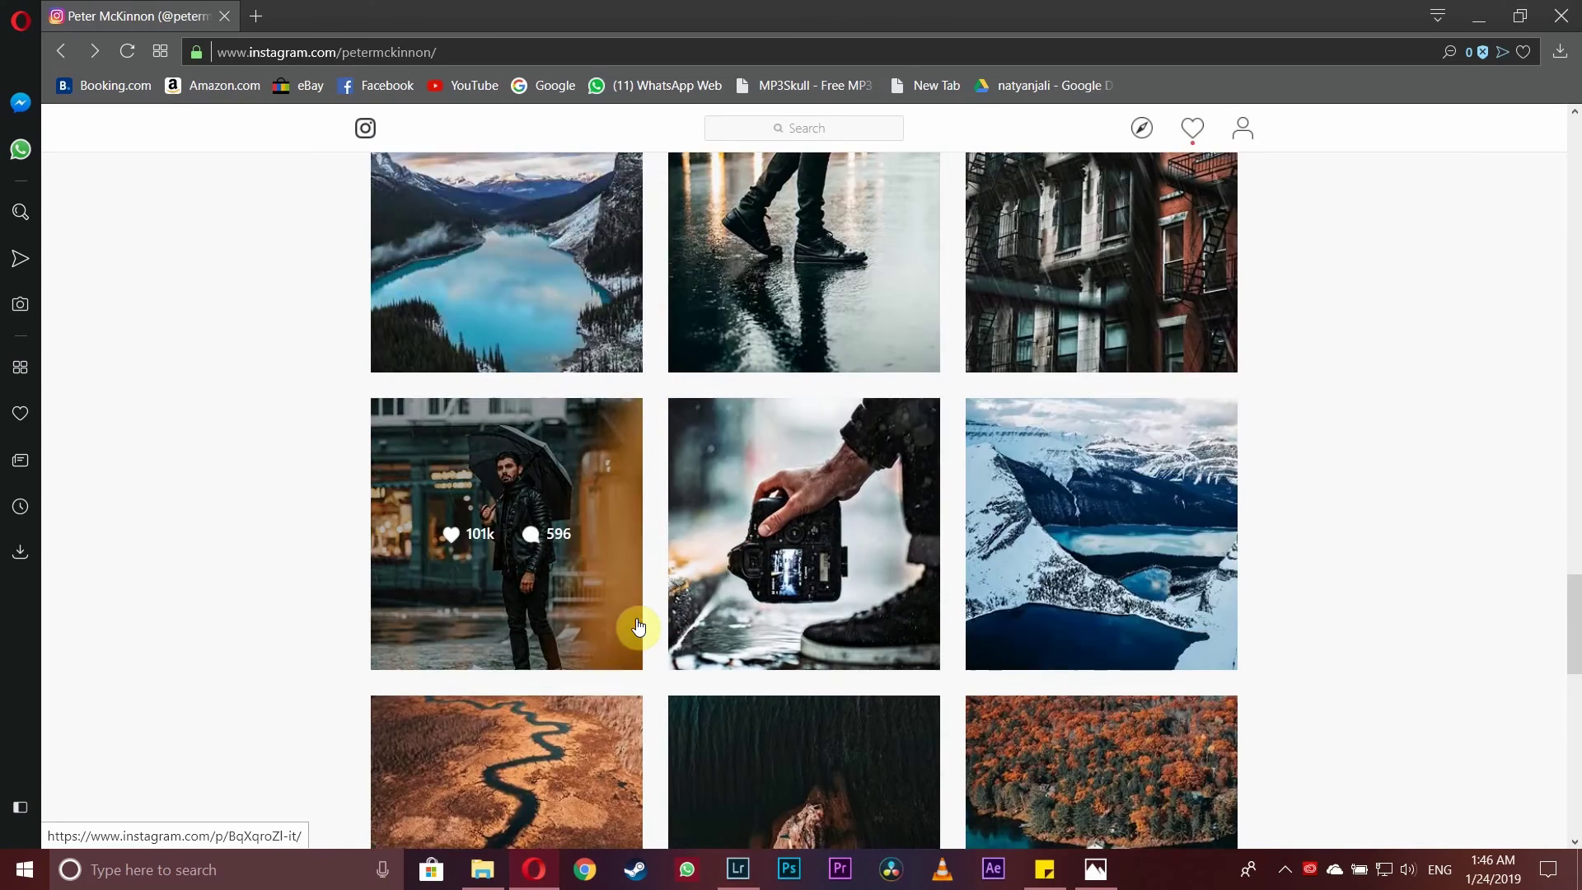
scroll(639, 626, "up", 9)
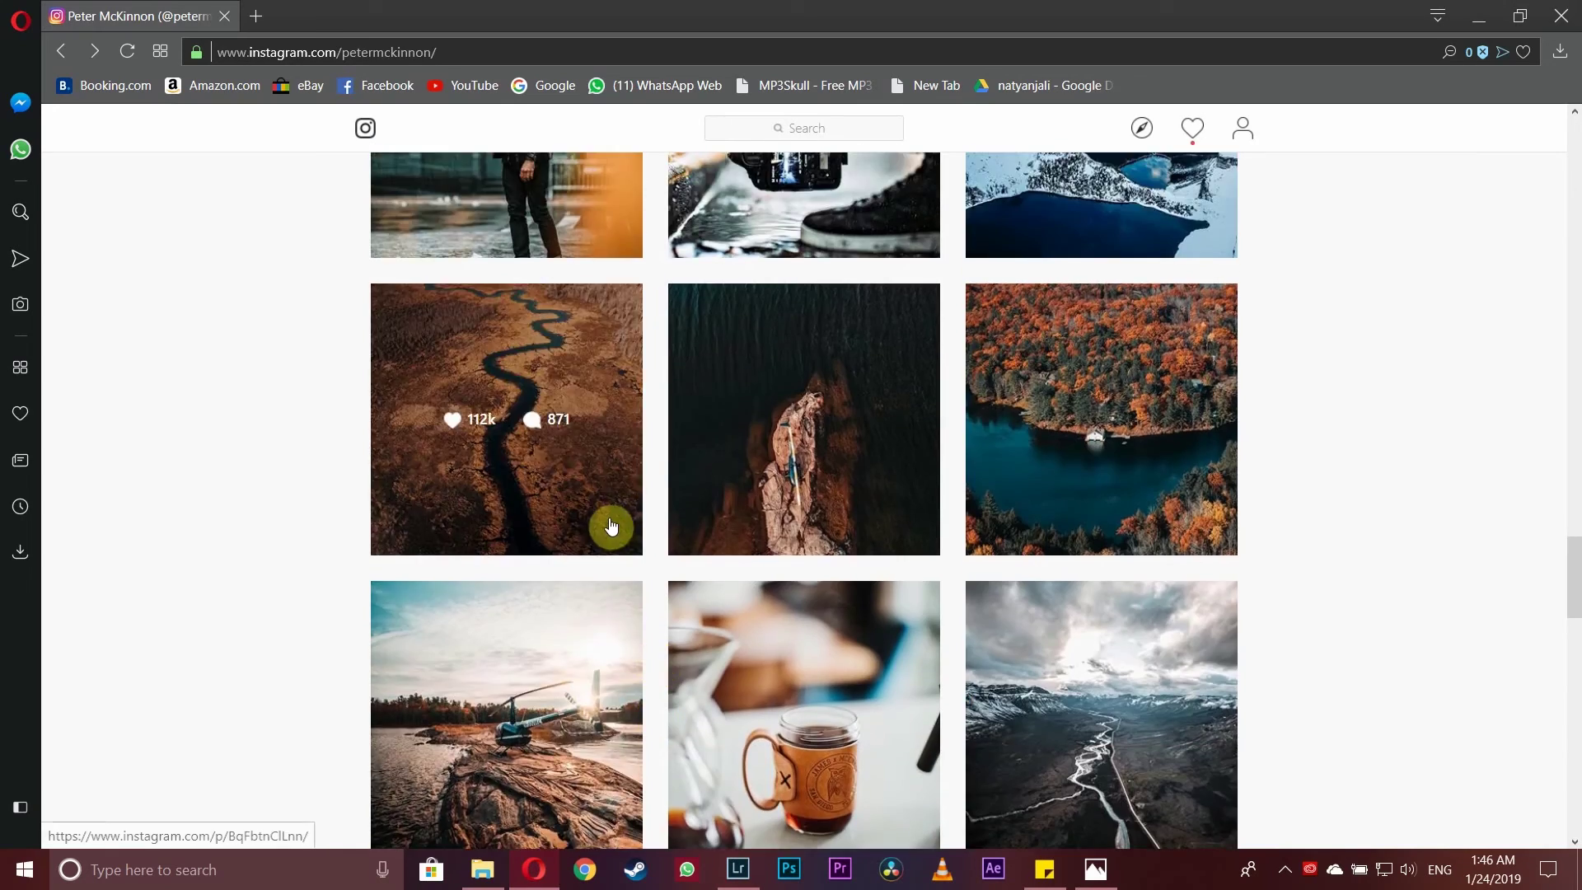
scroll(838, 646, "up", 3)
scroll(841, 594, "down", 5)
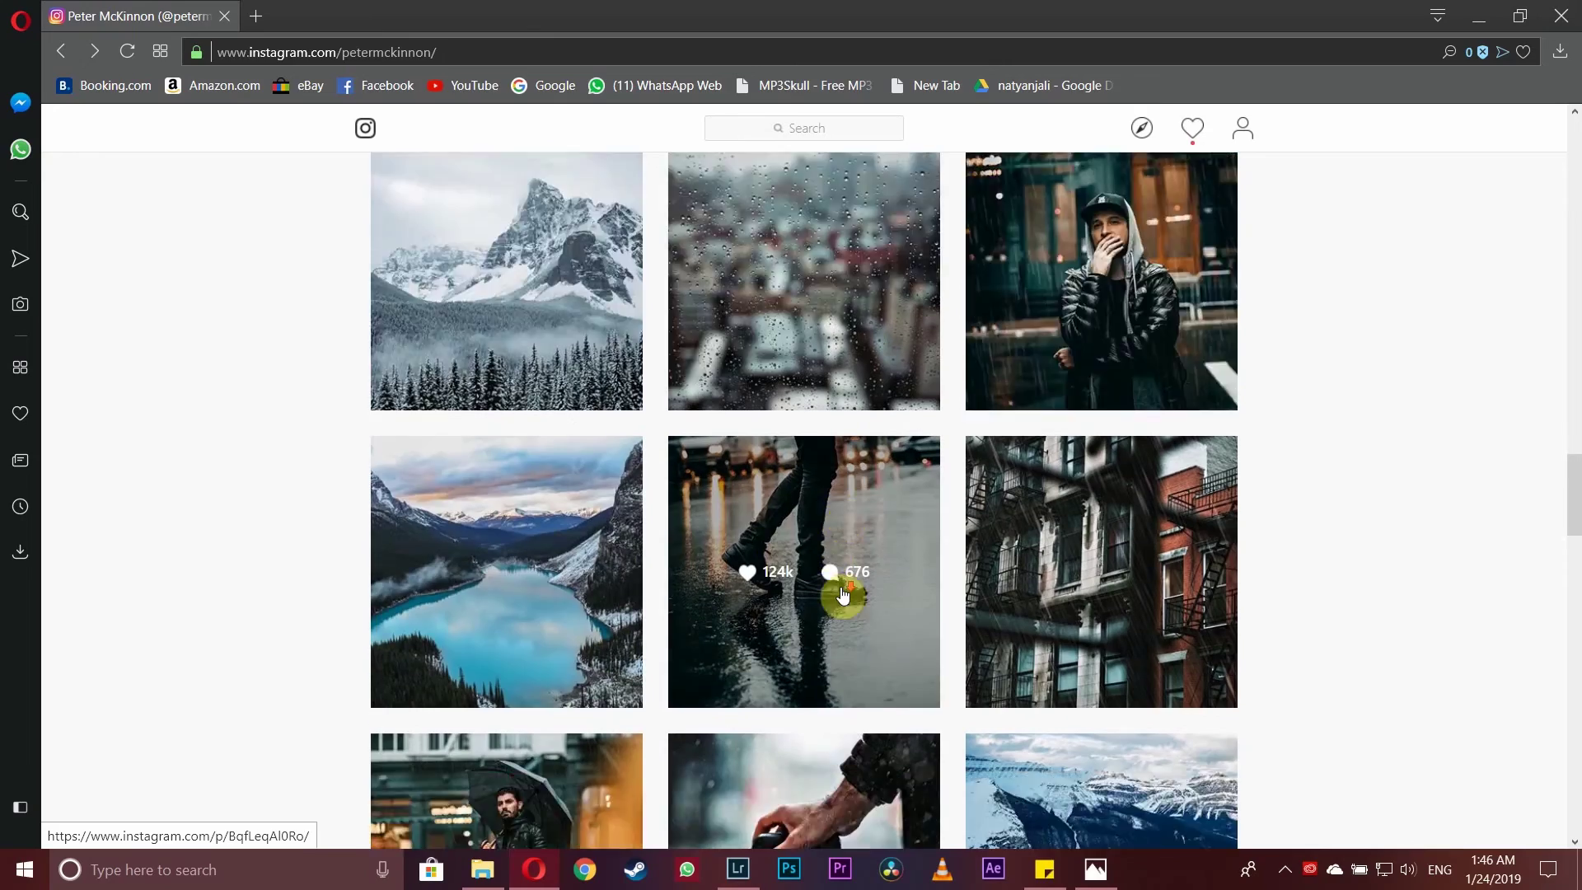
scroll(902, 436, "up", 3)
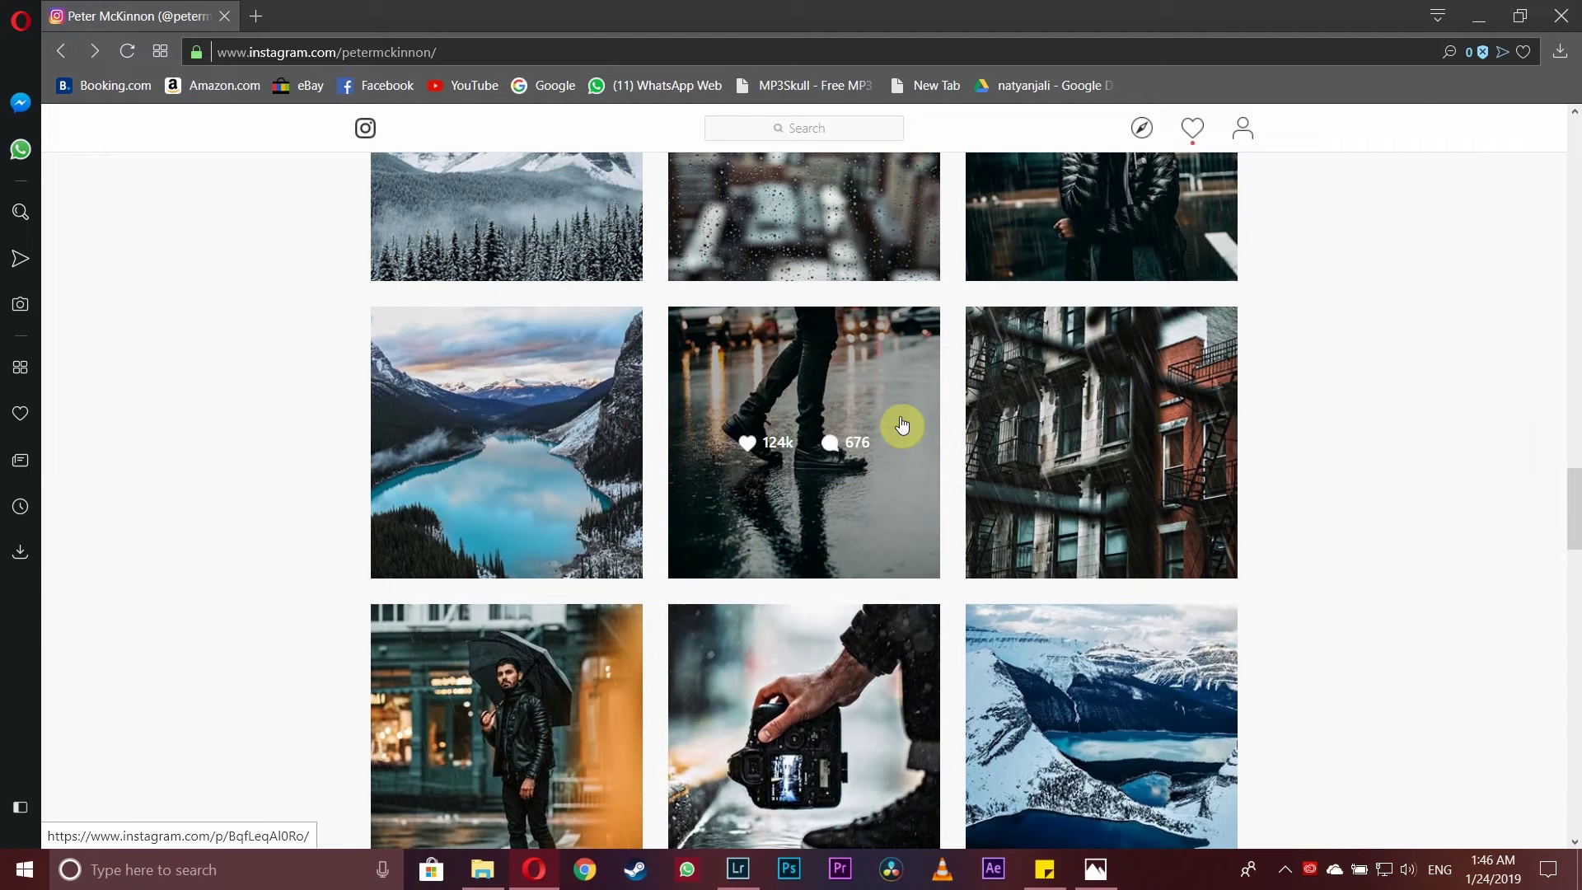
scroll(902, 424, "up", 4)
scroll(897, 426, "up", 3)
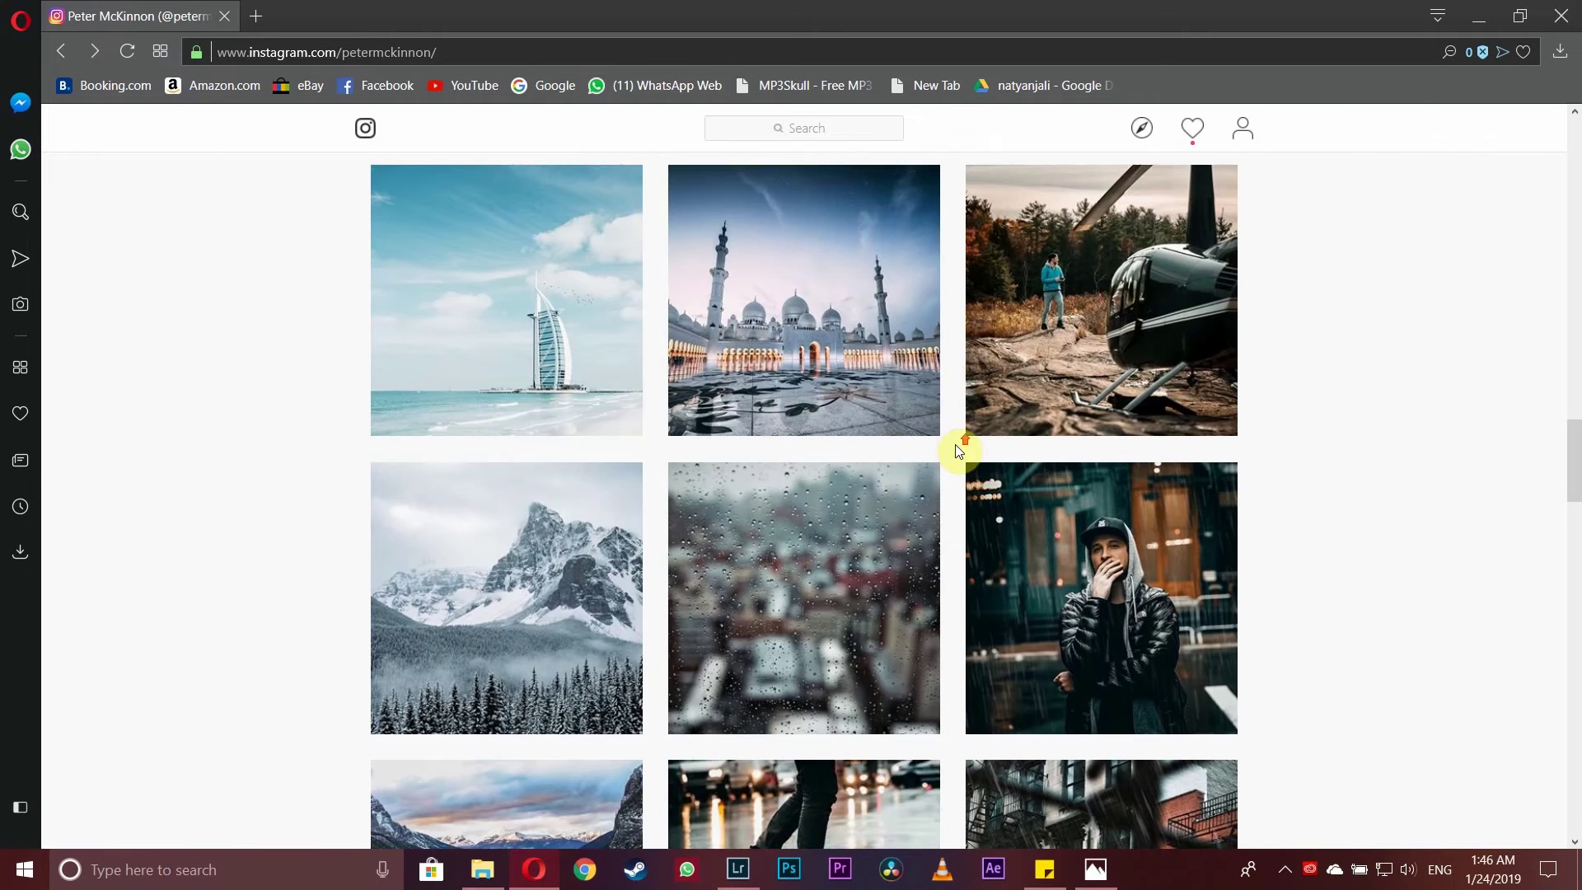
scroll(653, 440, "up", 5)
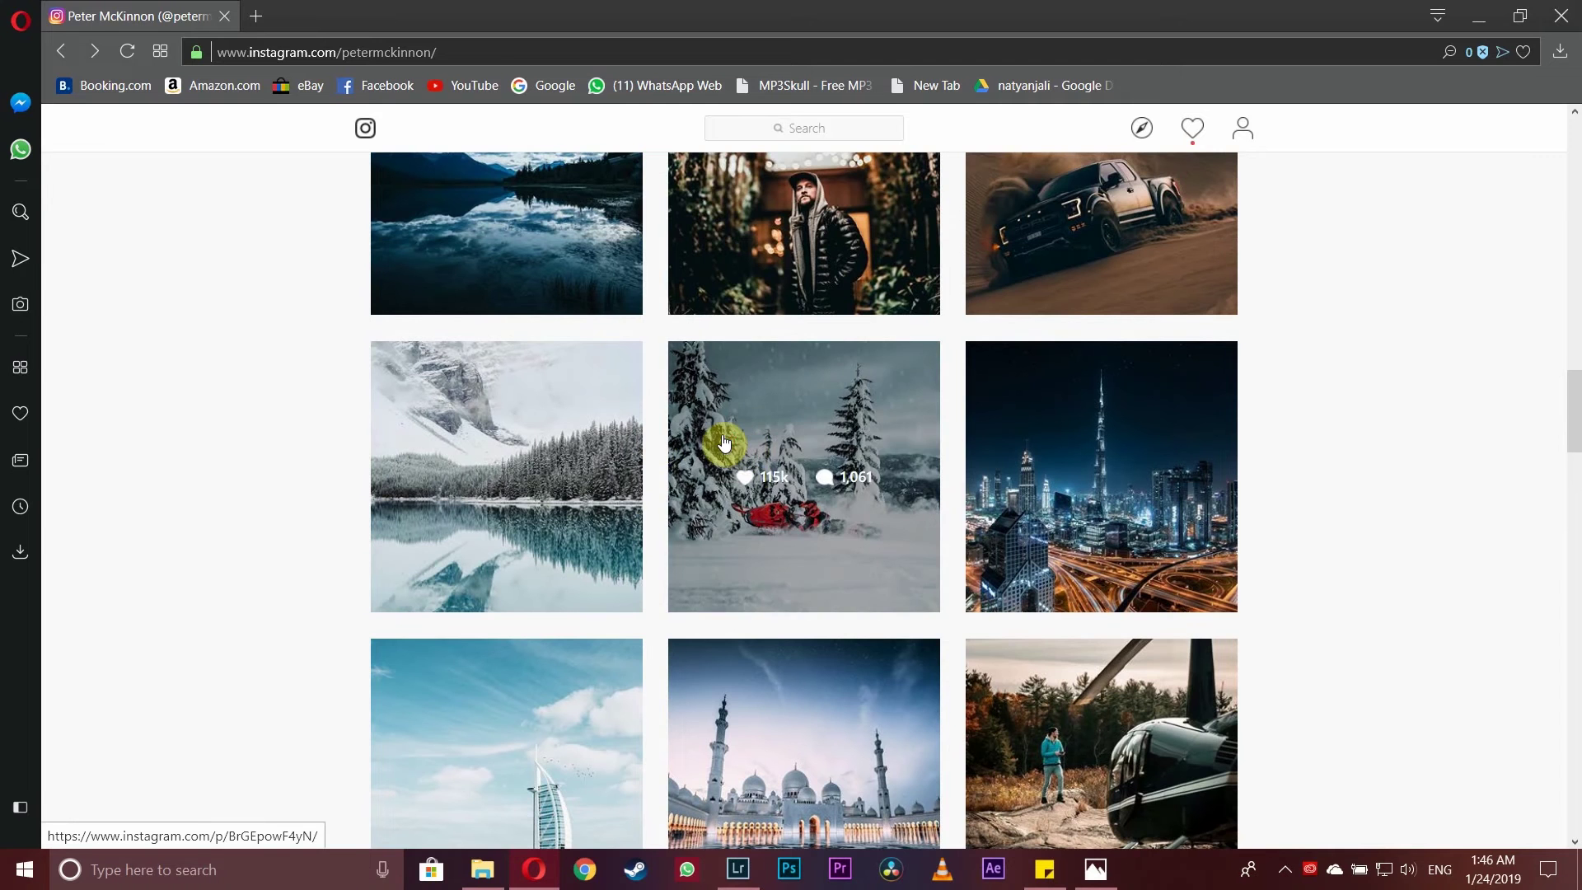
scroll(720, 444, "up", 4)
scroll(587, 437, "up", 5)
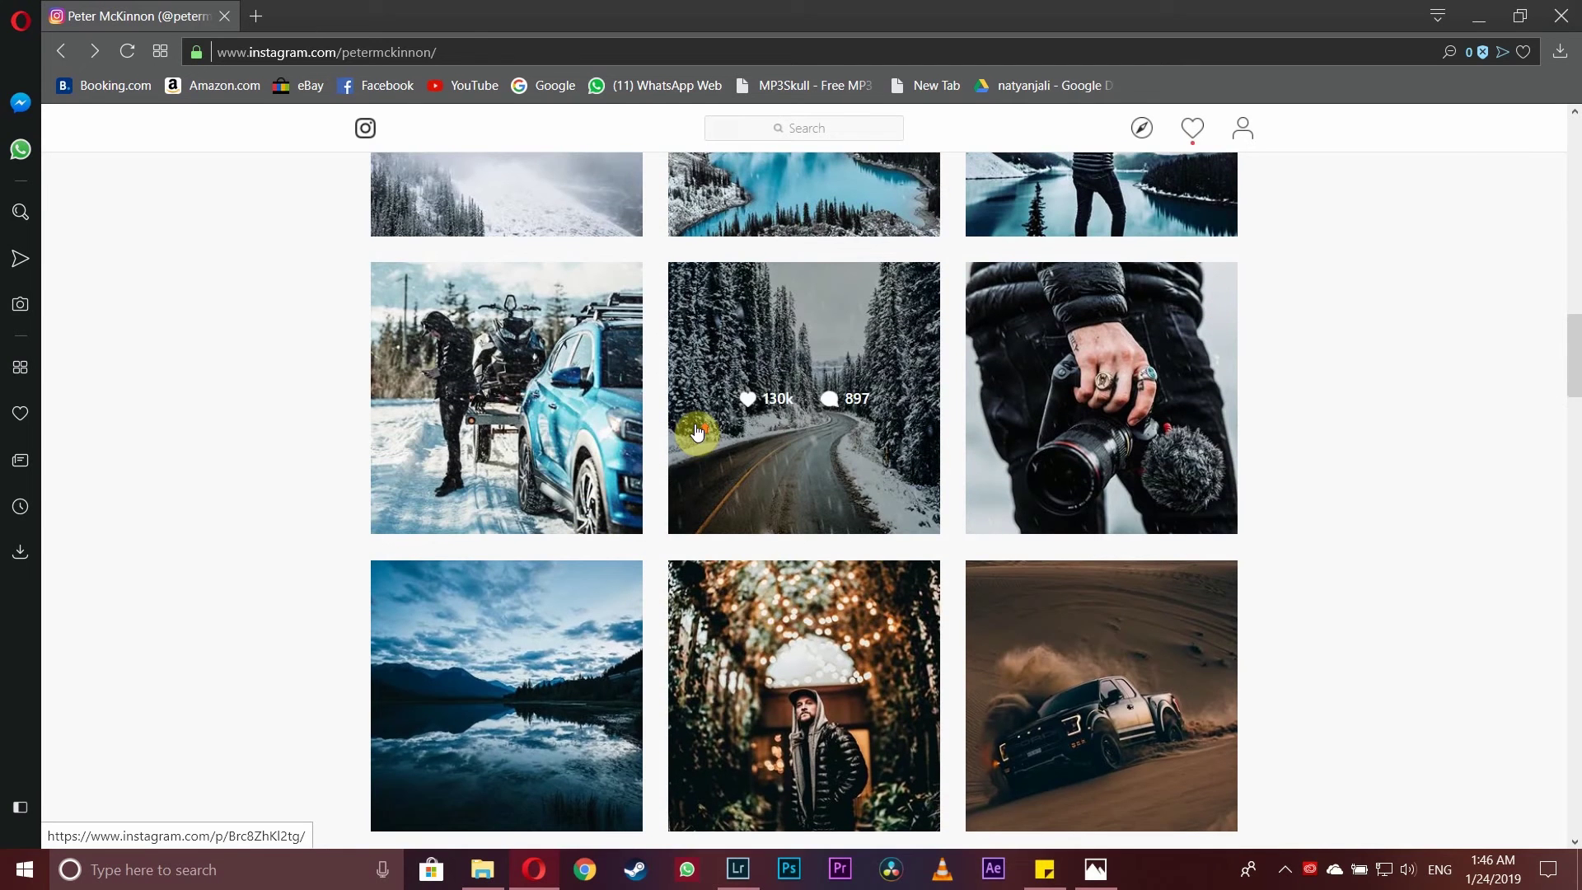
scroll(701, 415, "up", 3)
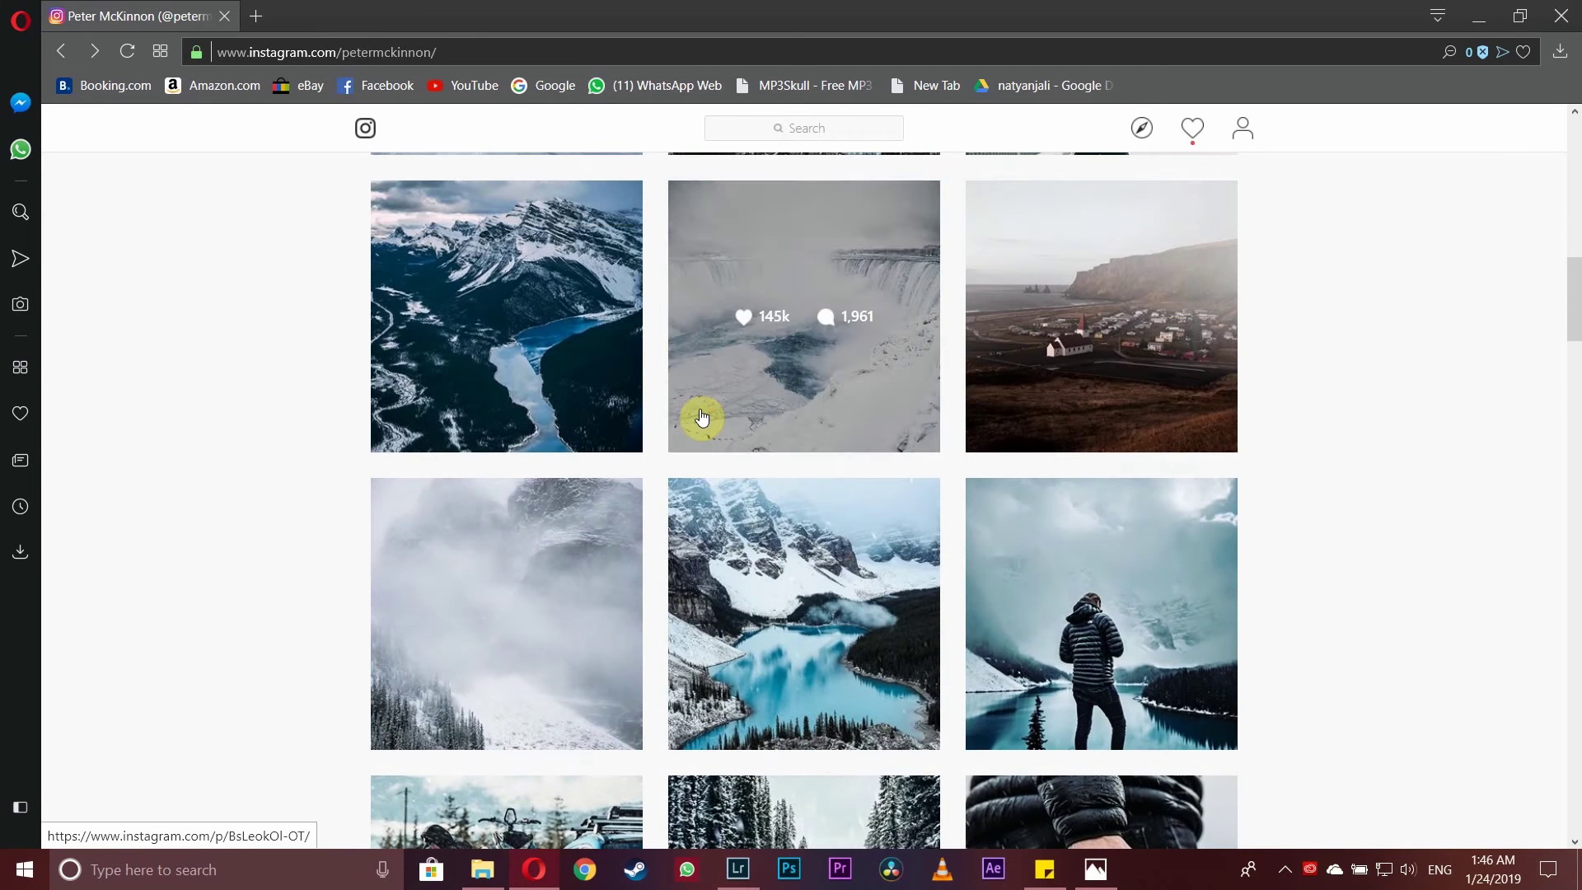
scroll(676, 426, "up", 1)
scroll(641, 449, "down", 4)
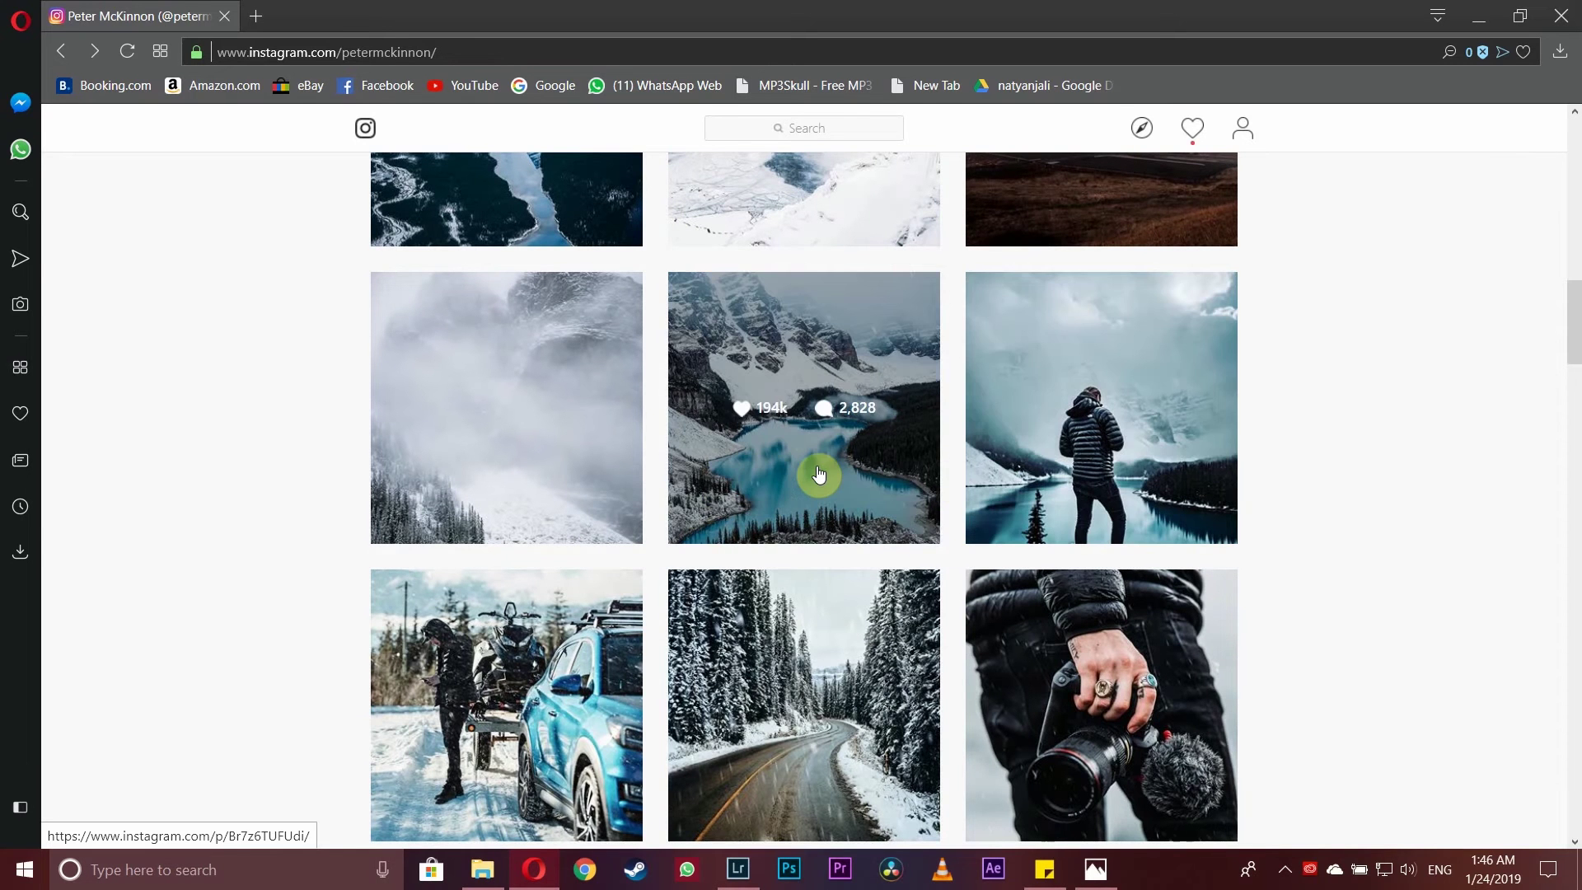
- Open the two Moraine Lake posts and the Lake Louise post one at a time to examine their blue tones, closing each
left_click(1048, 480)
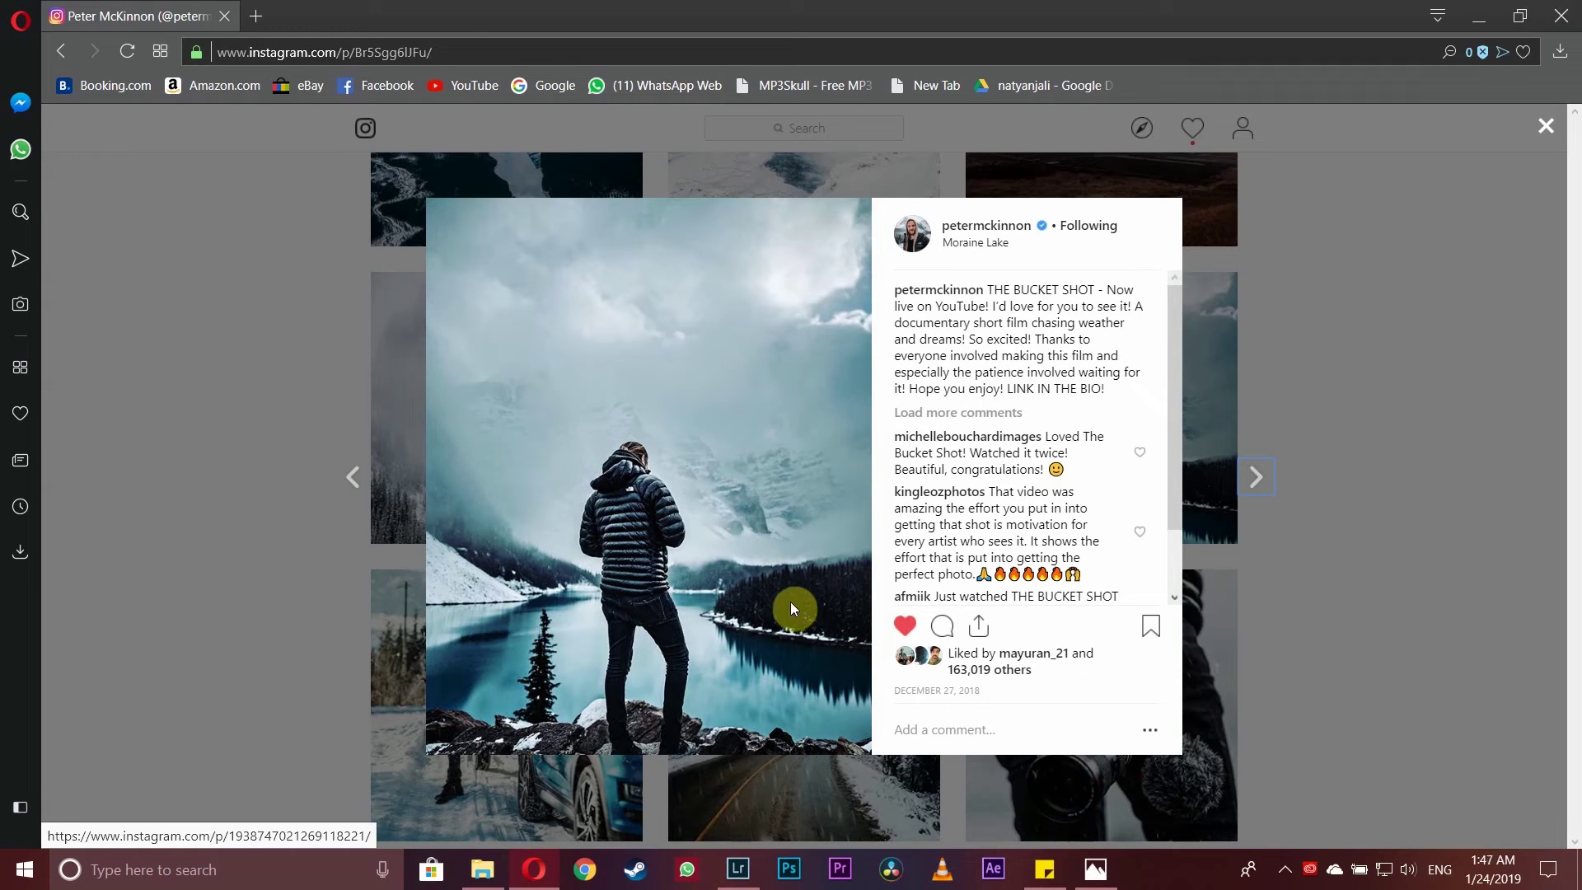
left_click(369, 442)
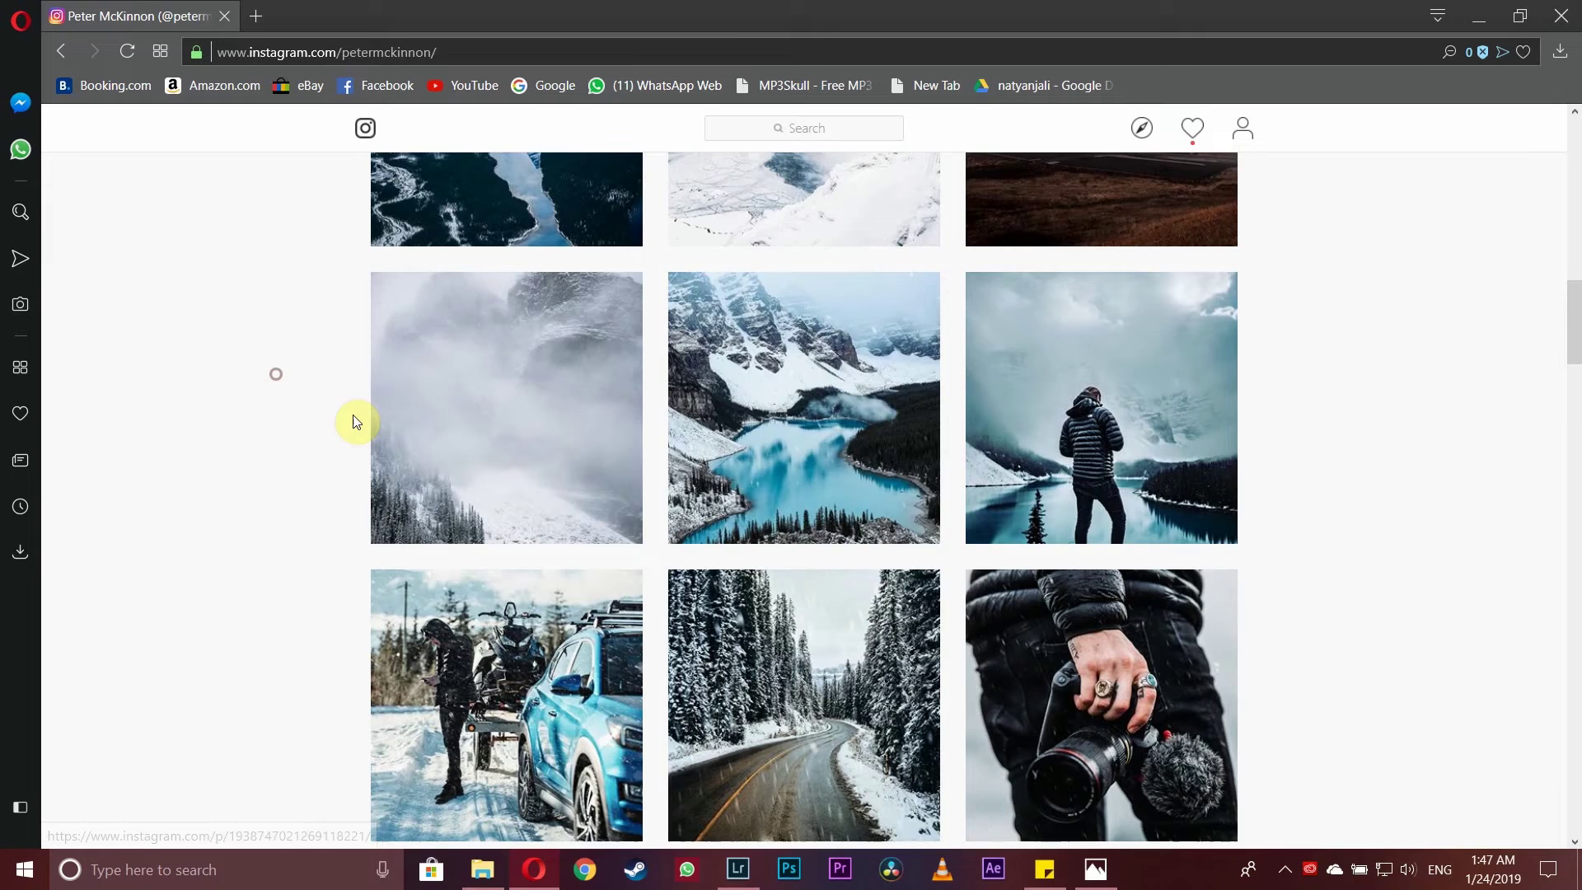
left_click(794, 497)
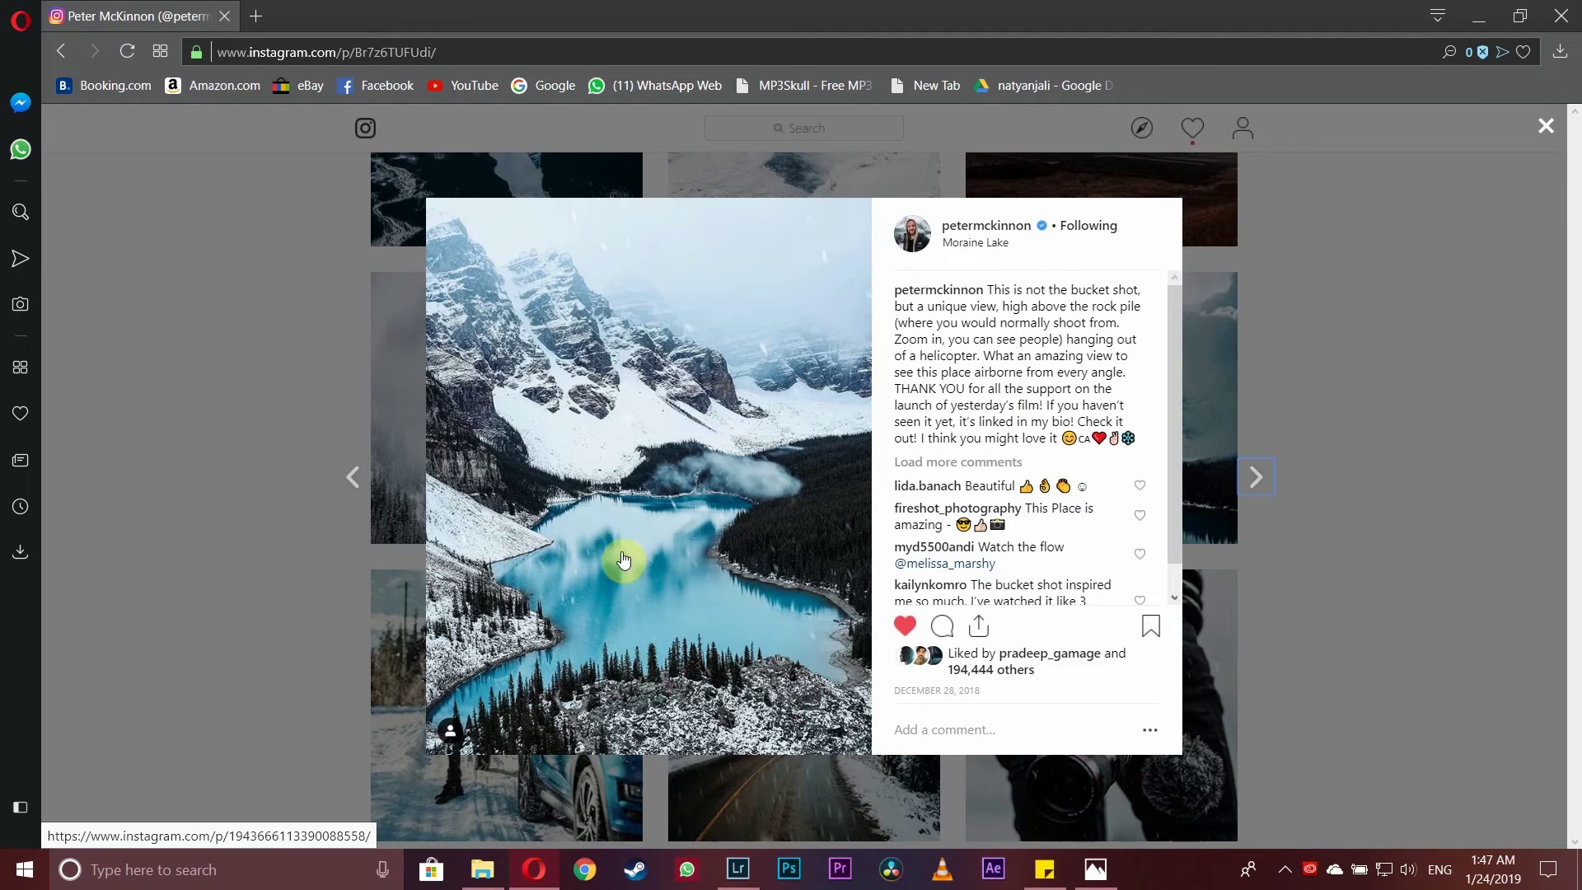
left_click(296, 480)
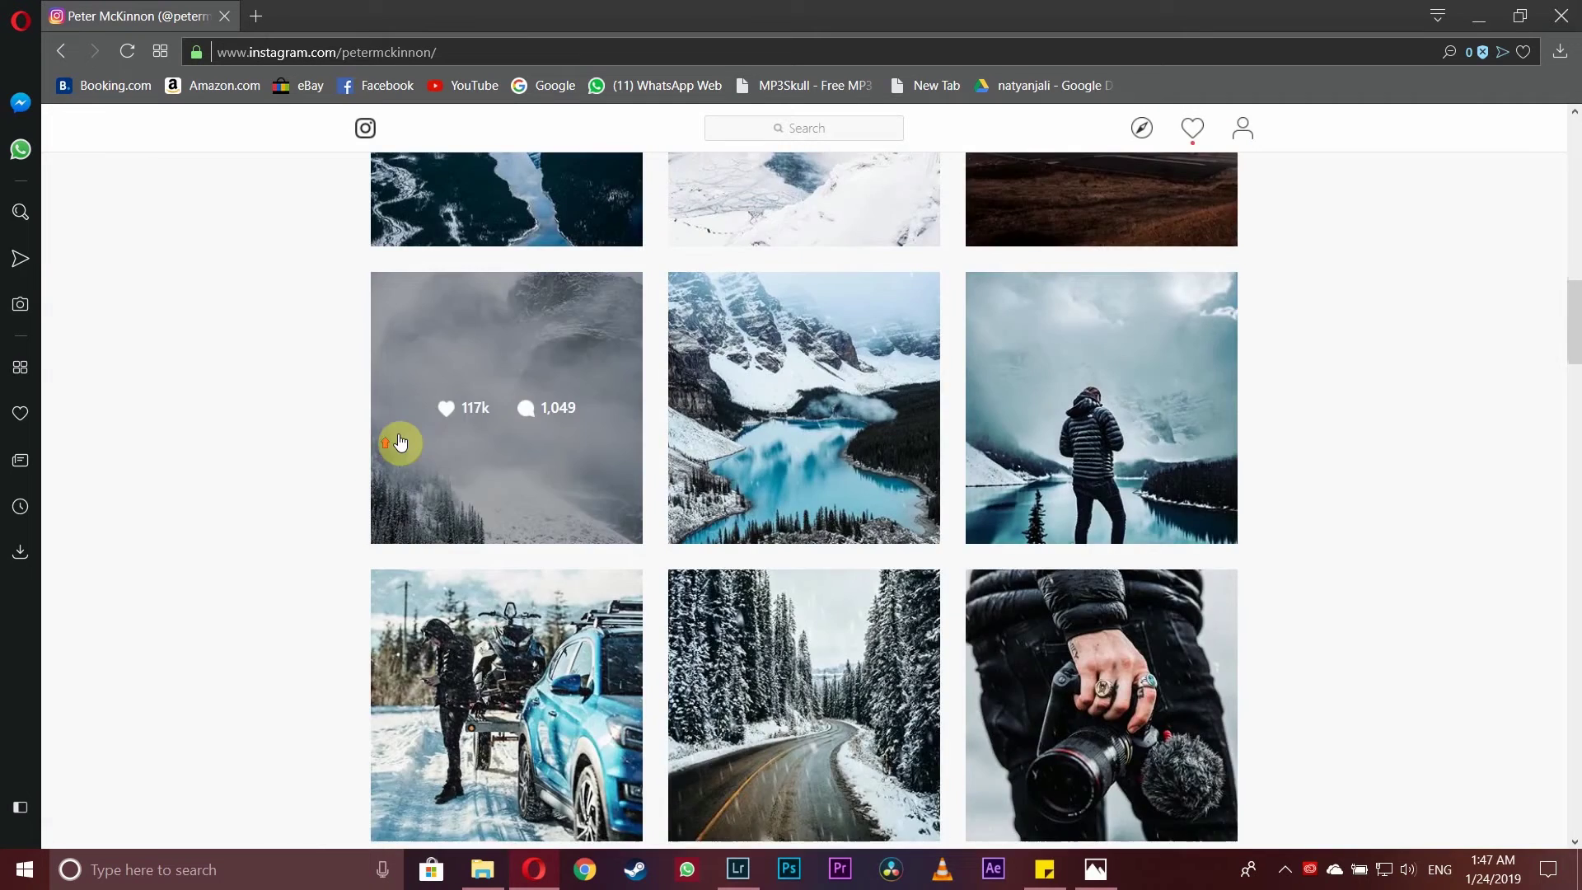
scroll(603, 450, "up", 5)
scroll(604, 450, "up", 2)
left_click(724, 459)
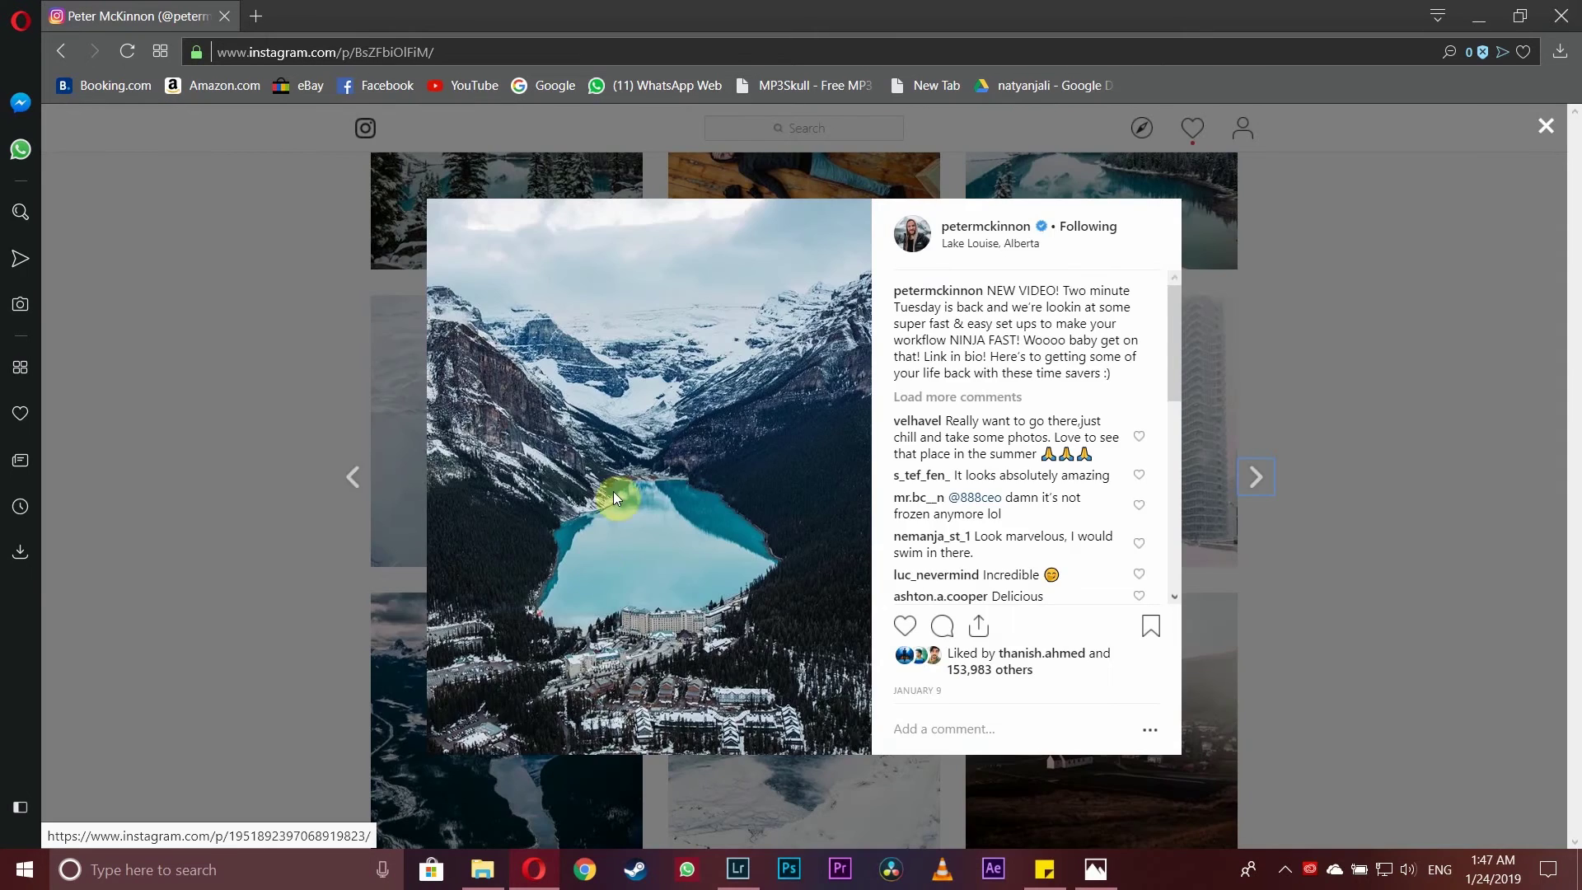
left_click(274, 374)
- Look through the profile's feed once more, from the recent lake posts down to the older street and autumn shots
scroll(840, 416, "up", 5)
scroll(840, 417, "down", 6)
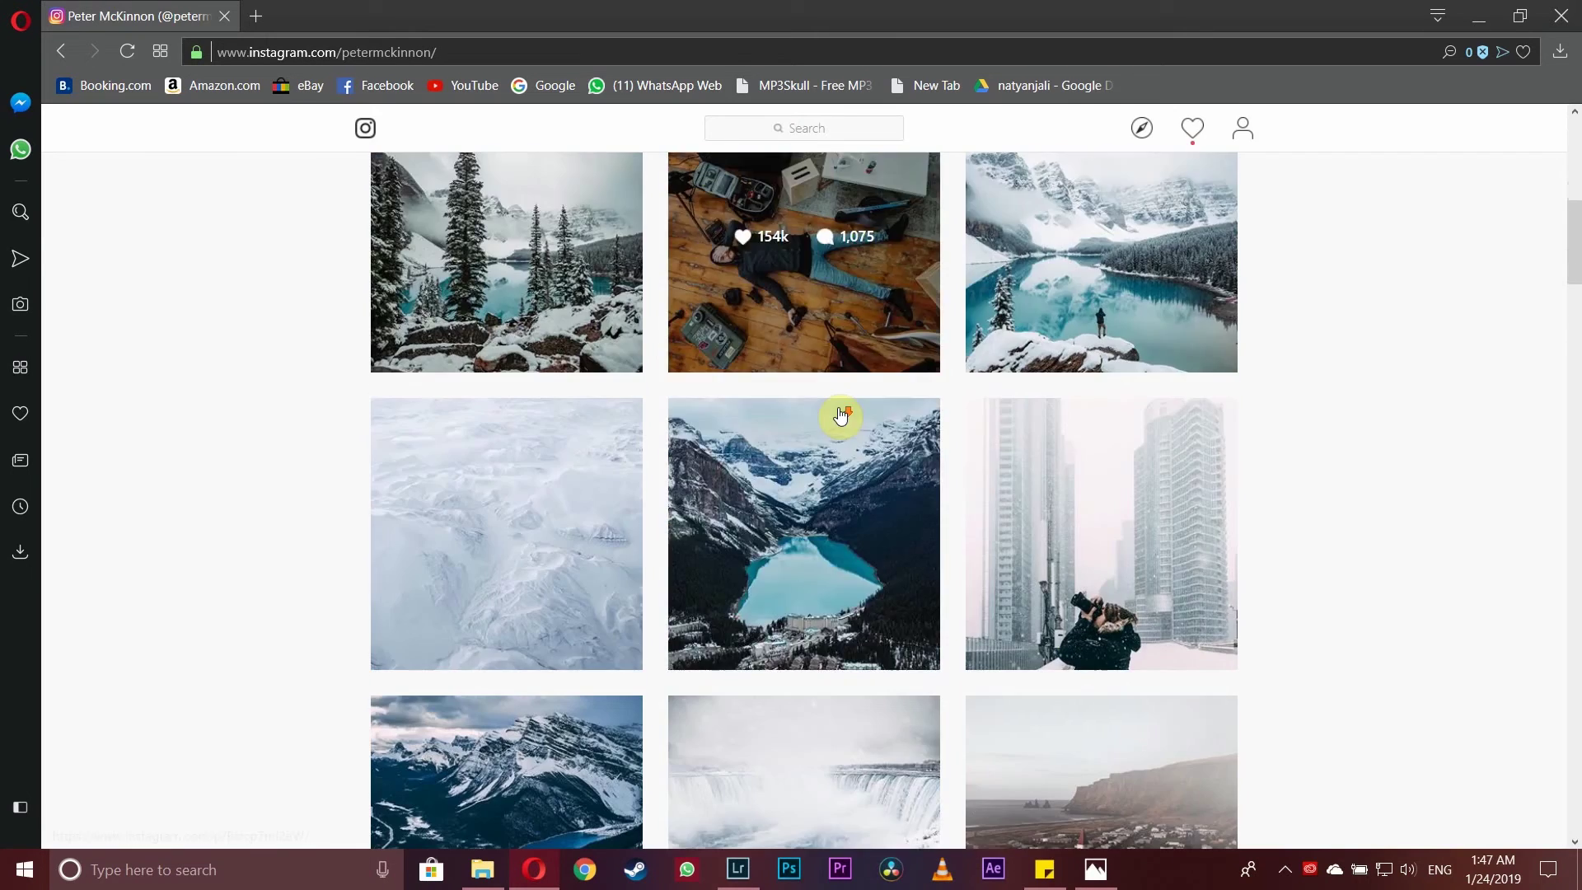
scroll(841, 416, "down", 15)
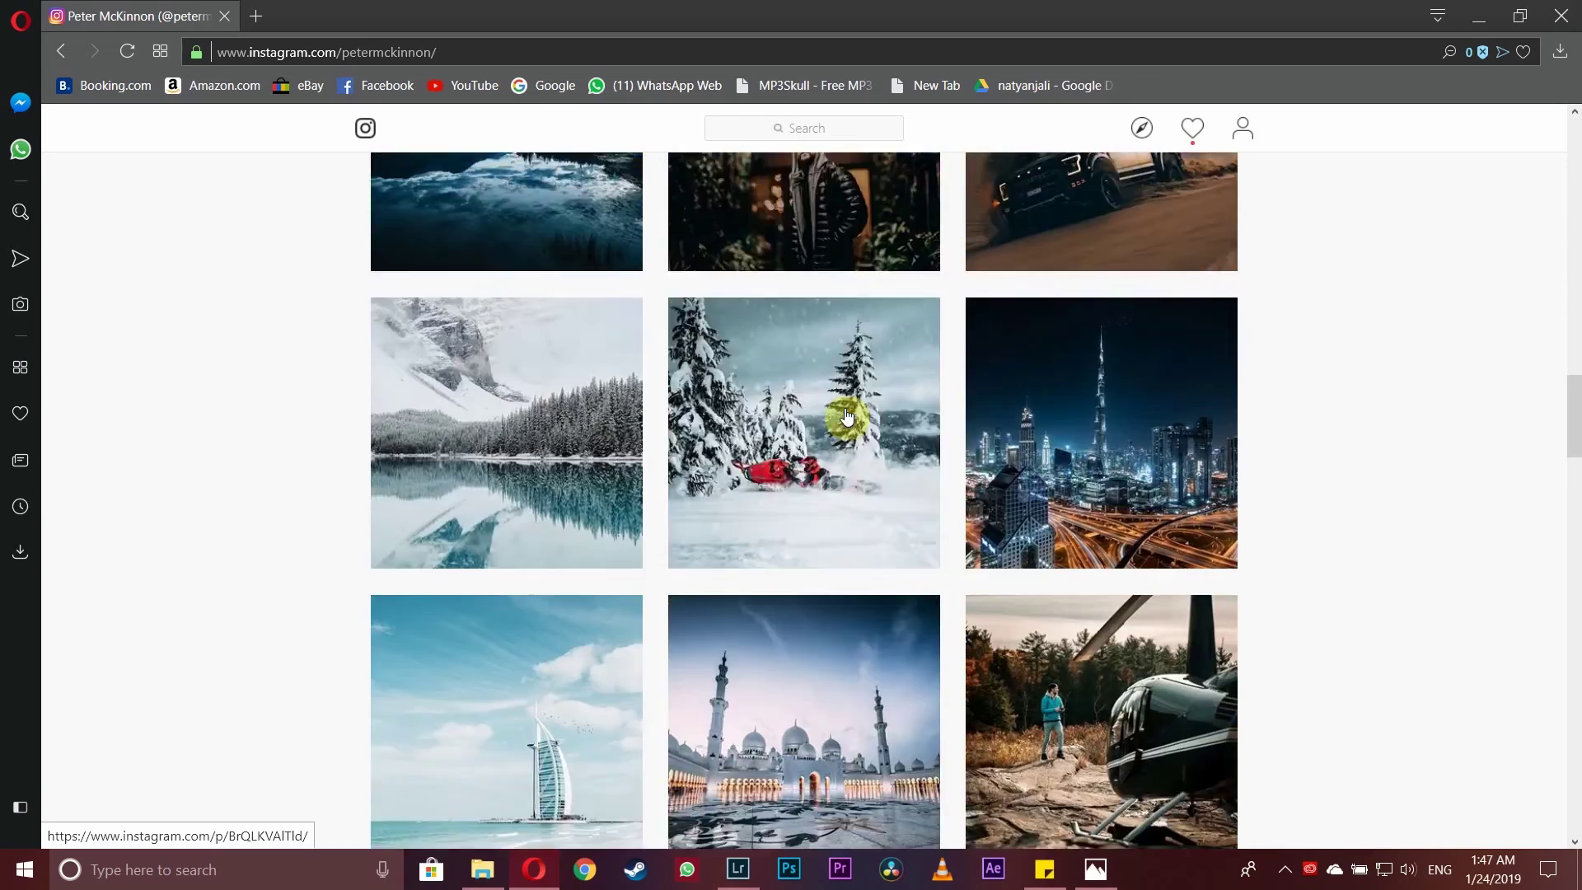
scroll(850, 408, "down", 13)
scroll(848, 395, "up", 10)
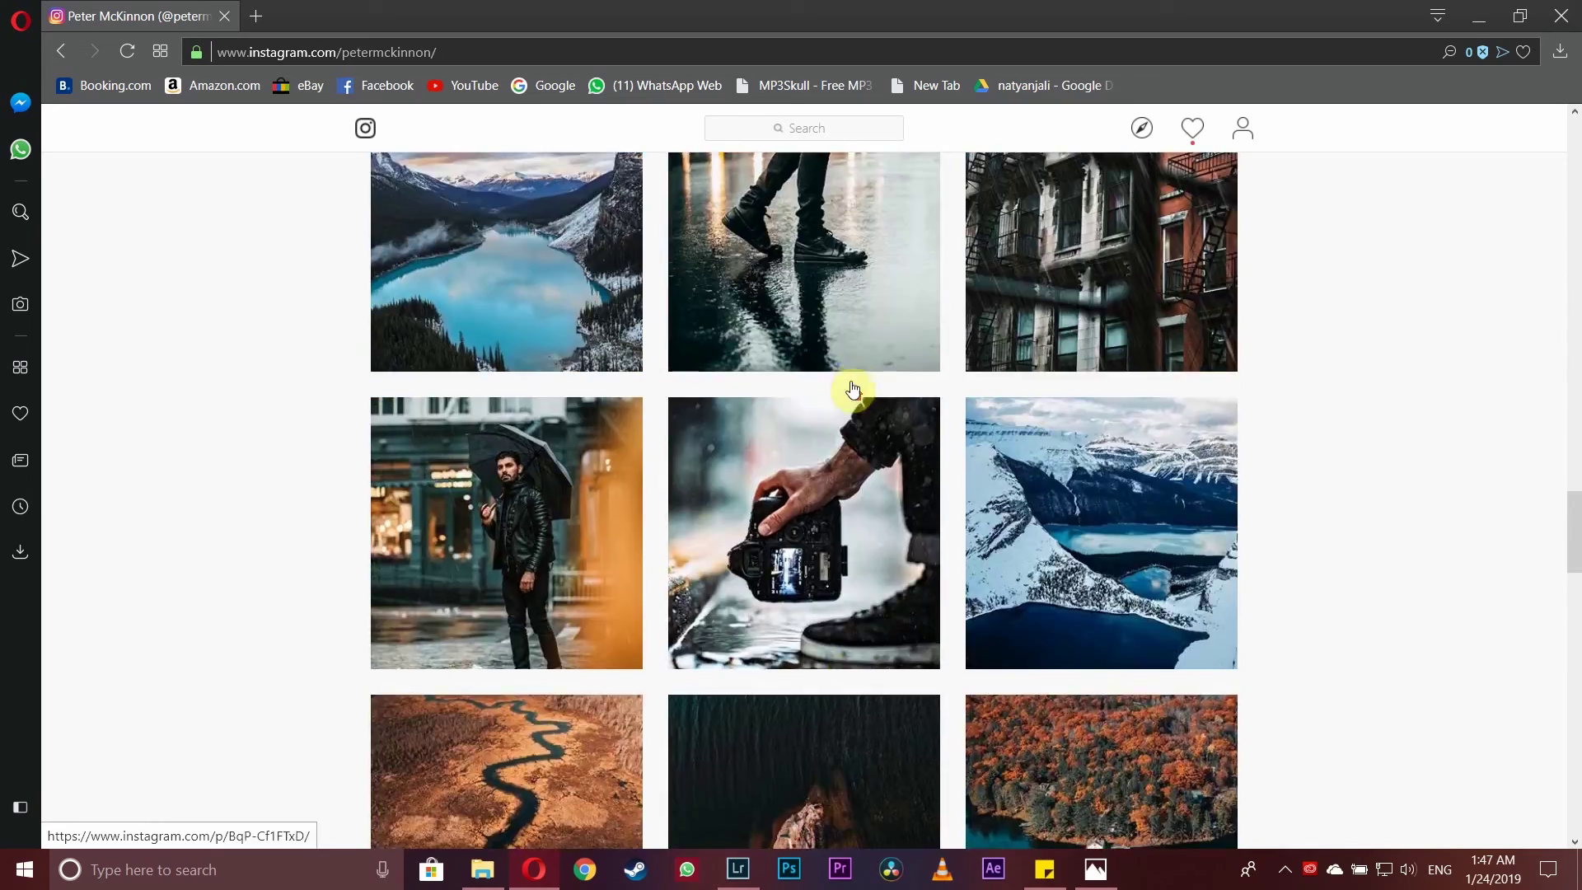
scroll(850, 375, "up", 4)
- Switch to Lightroom Classic and preview the second and third filmstrip photos in the Develop module
left_click(737, 869)
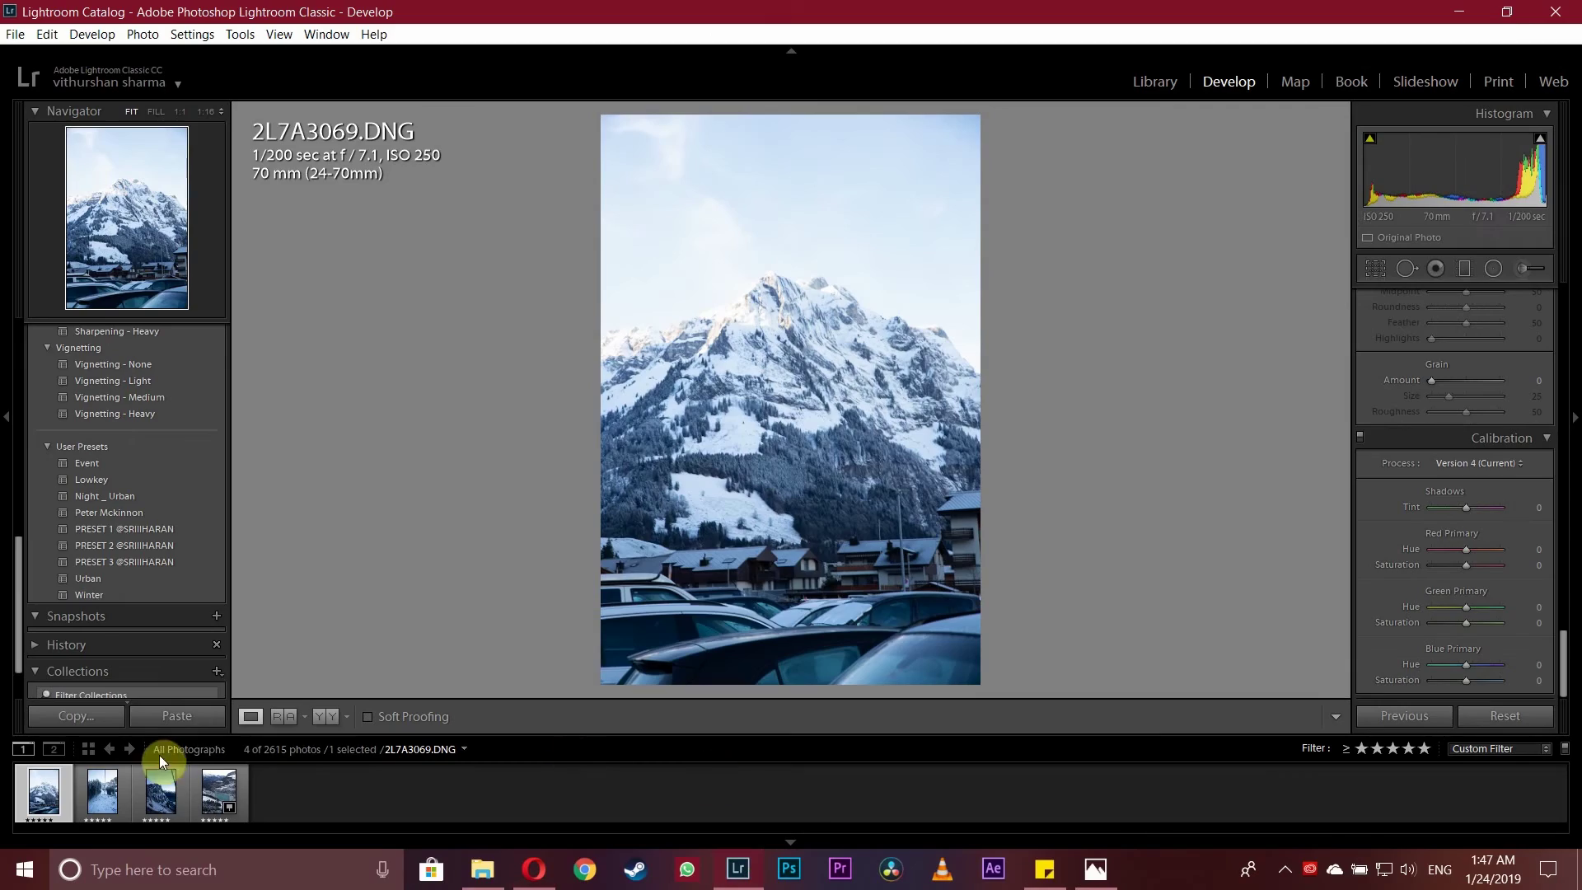
left_click(89, 805)
left_click(169, 804)
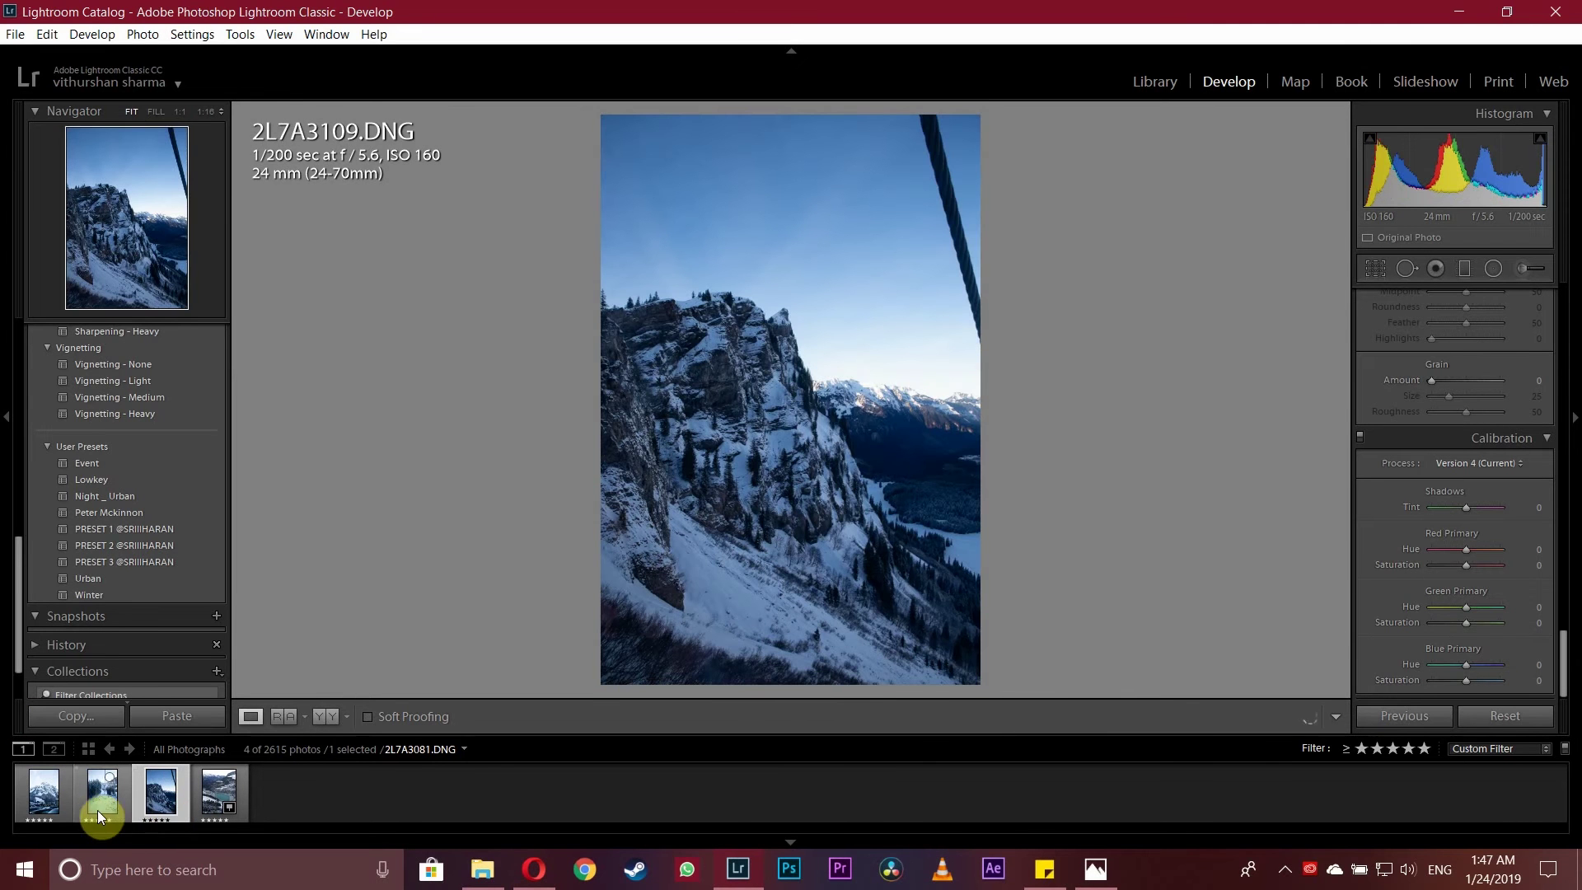
- Compare the filmstrip photos with the reference images in the Peter Mckinnon folder, and select 2L7A3081.DNG in Lightroom Classic for editing
left_click(43, 811)
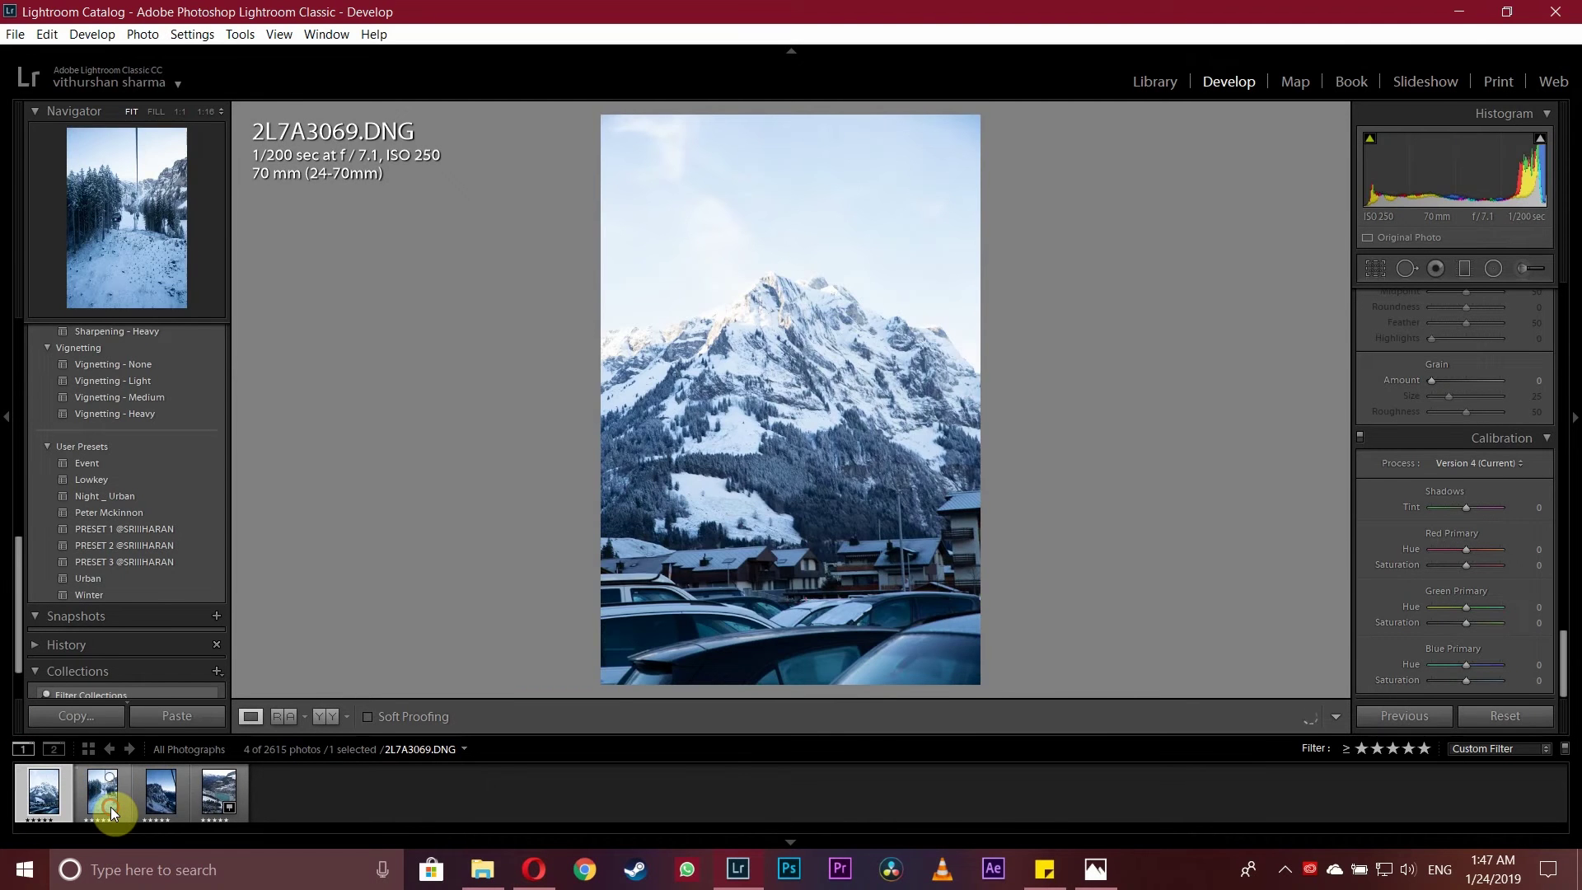
left_click(110, 807)
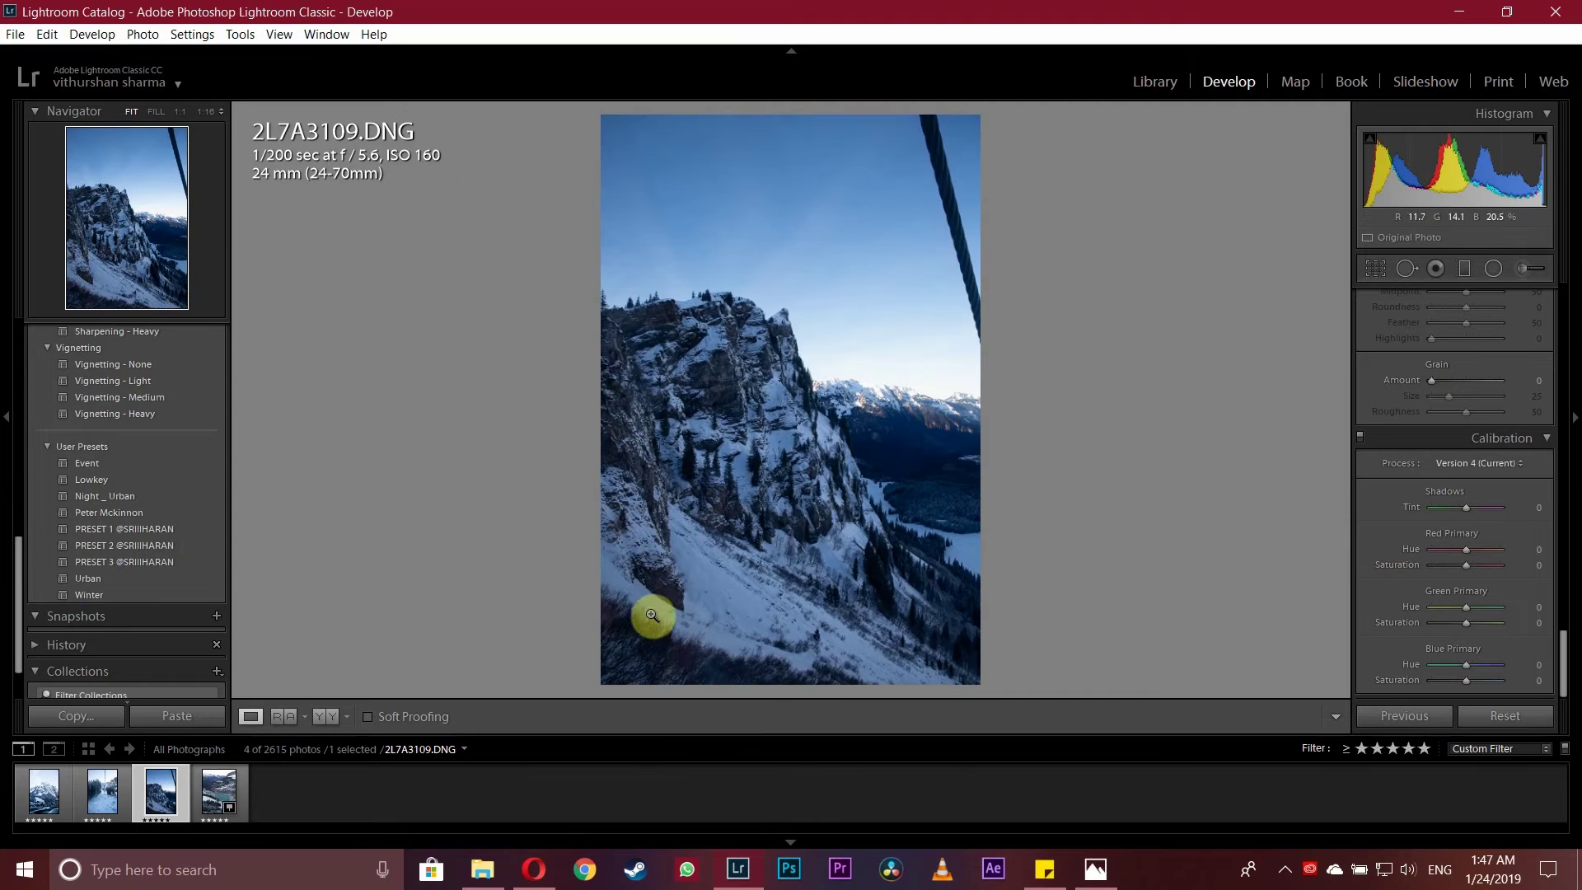
left_click(494, 878)
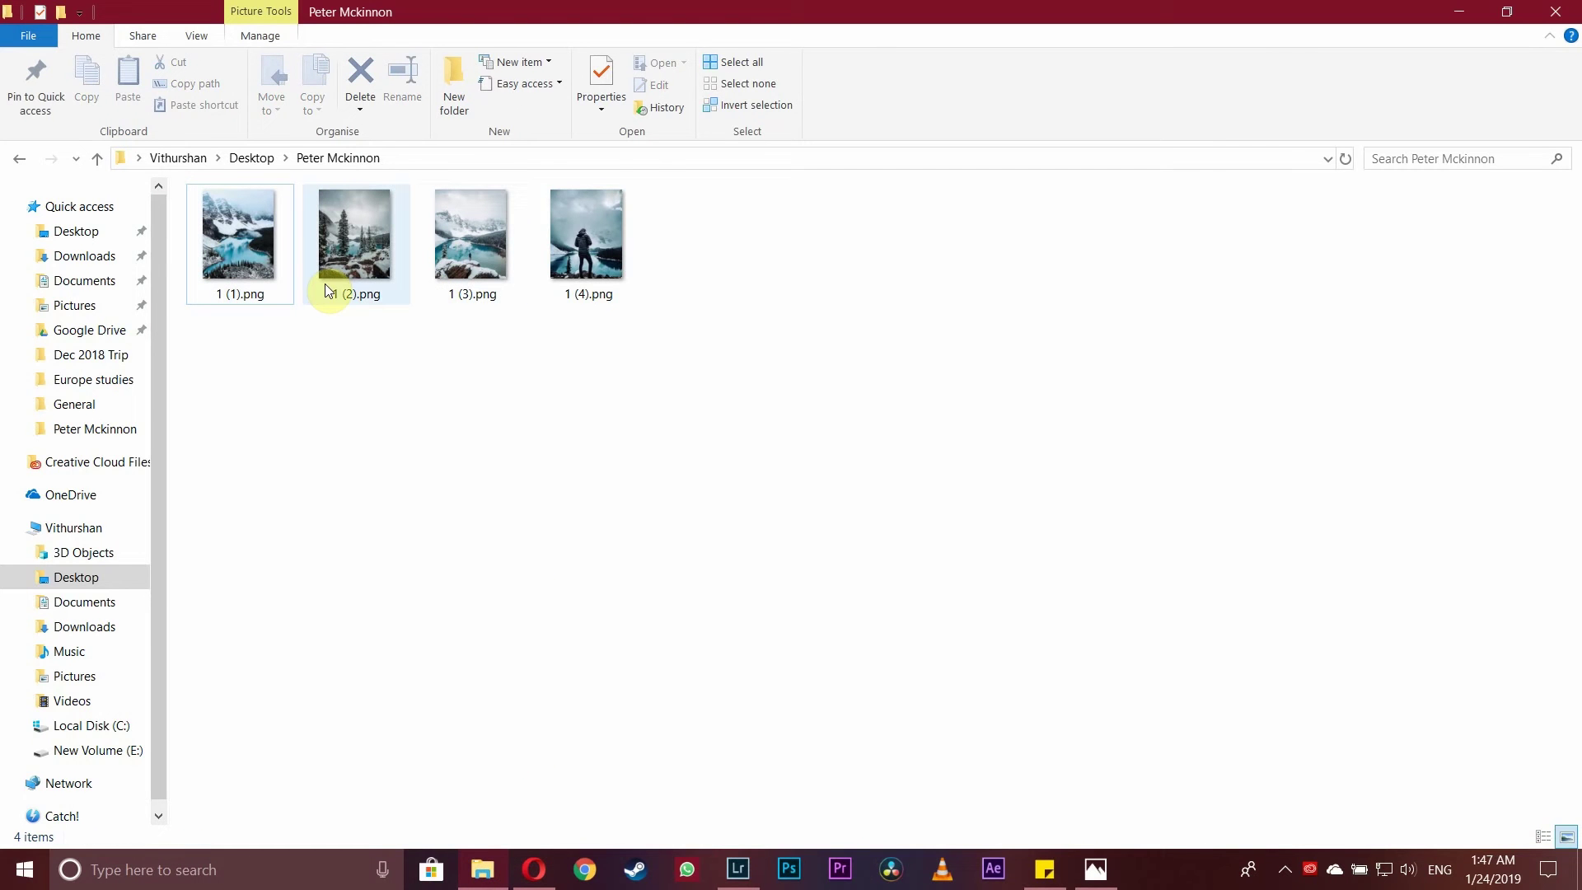
left_click(759, 870)
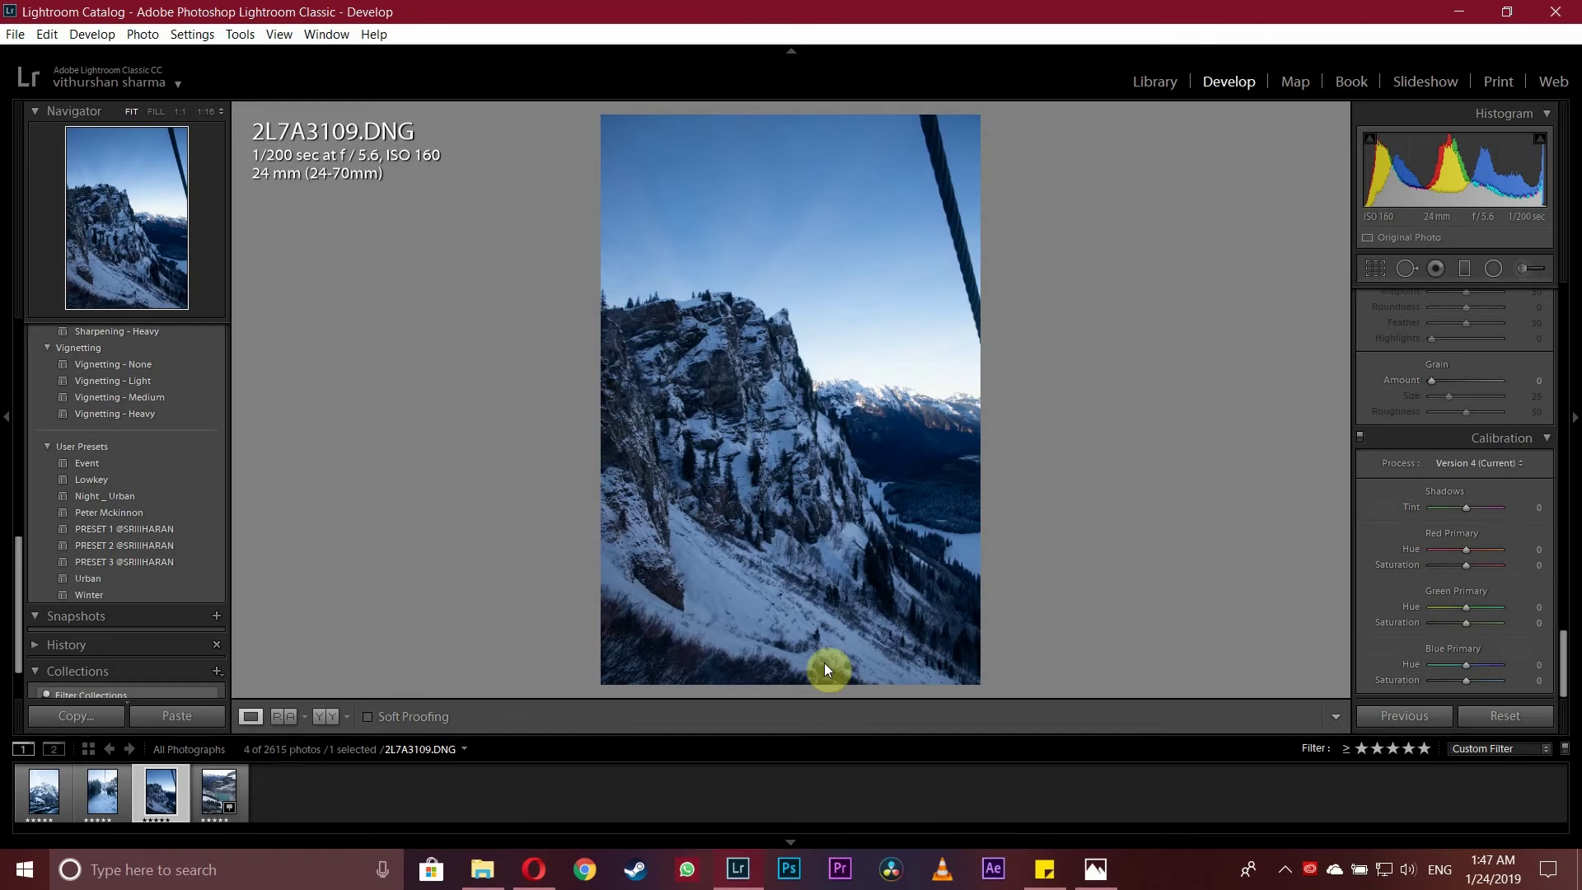
left_click(119, 810)
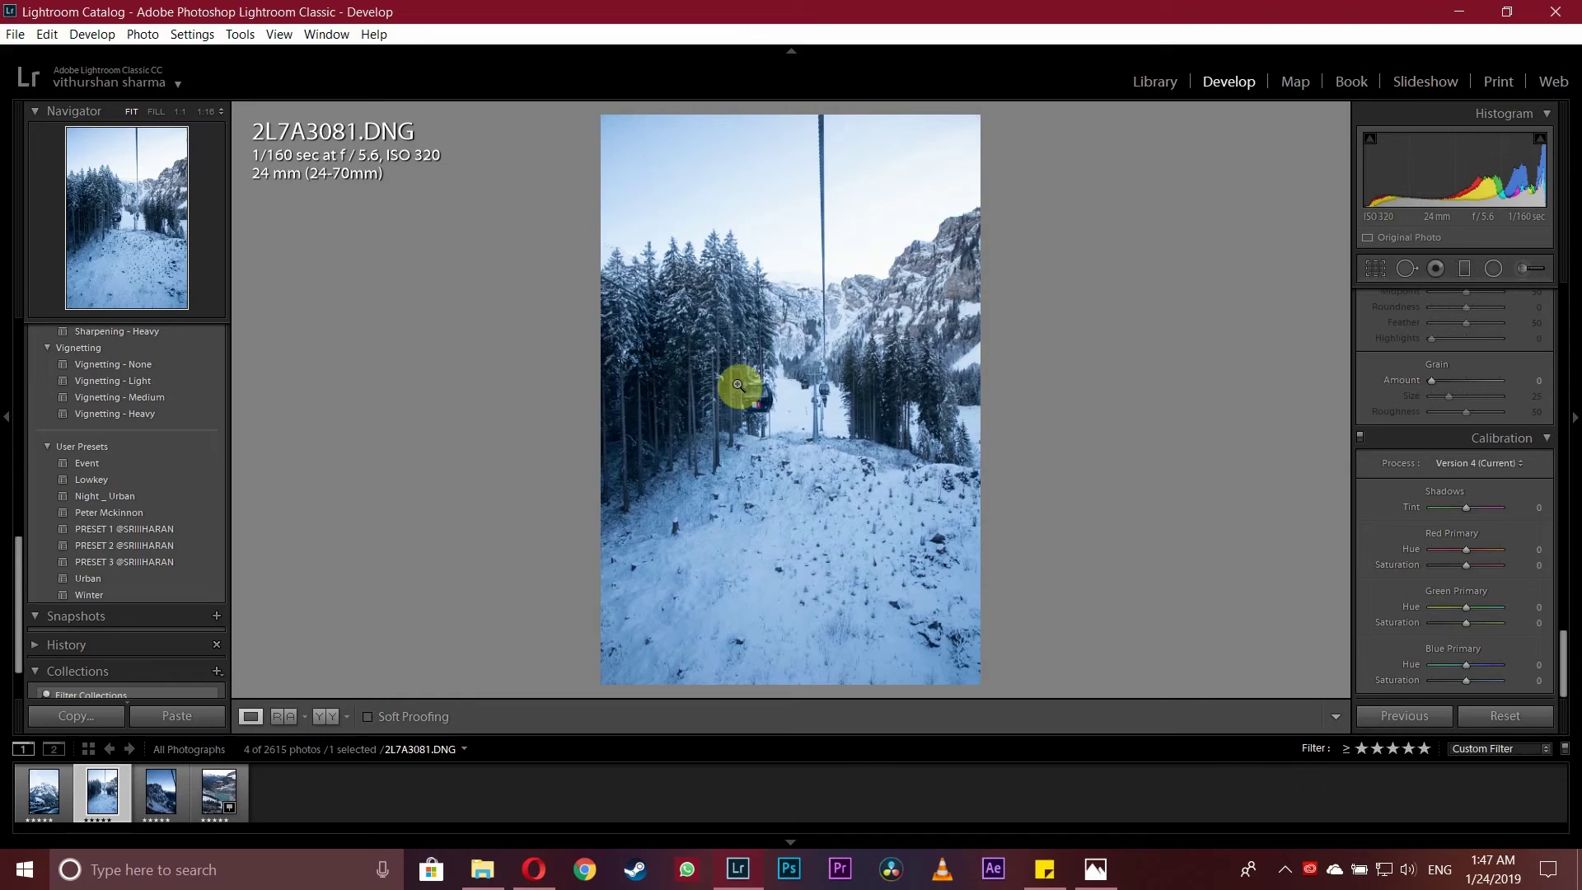
- Switch to the Instagram profile in Opera, return to its newest posts and open the Moraine Lake post with the snowy trees
left_click(539, 870)
scroll(696, 565, "up", 15)
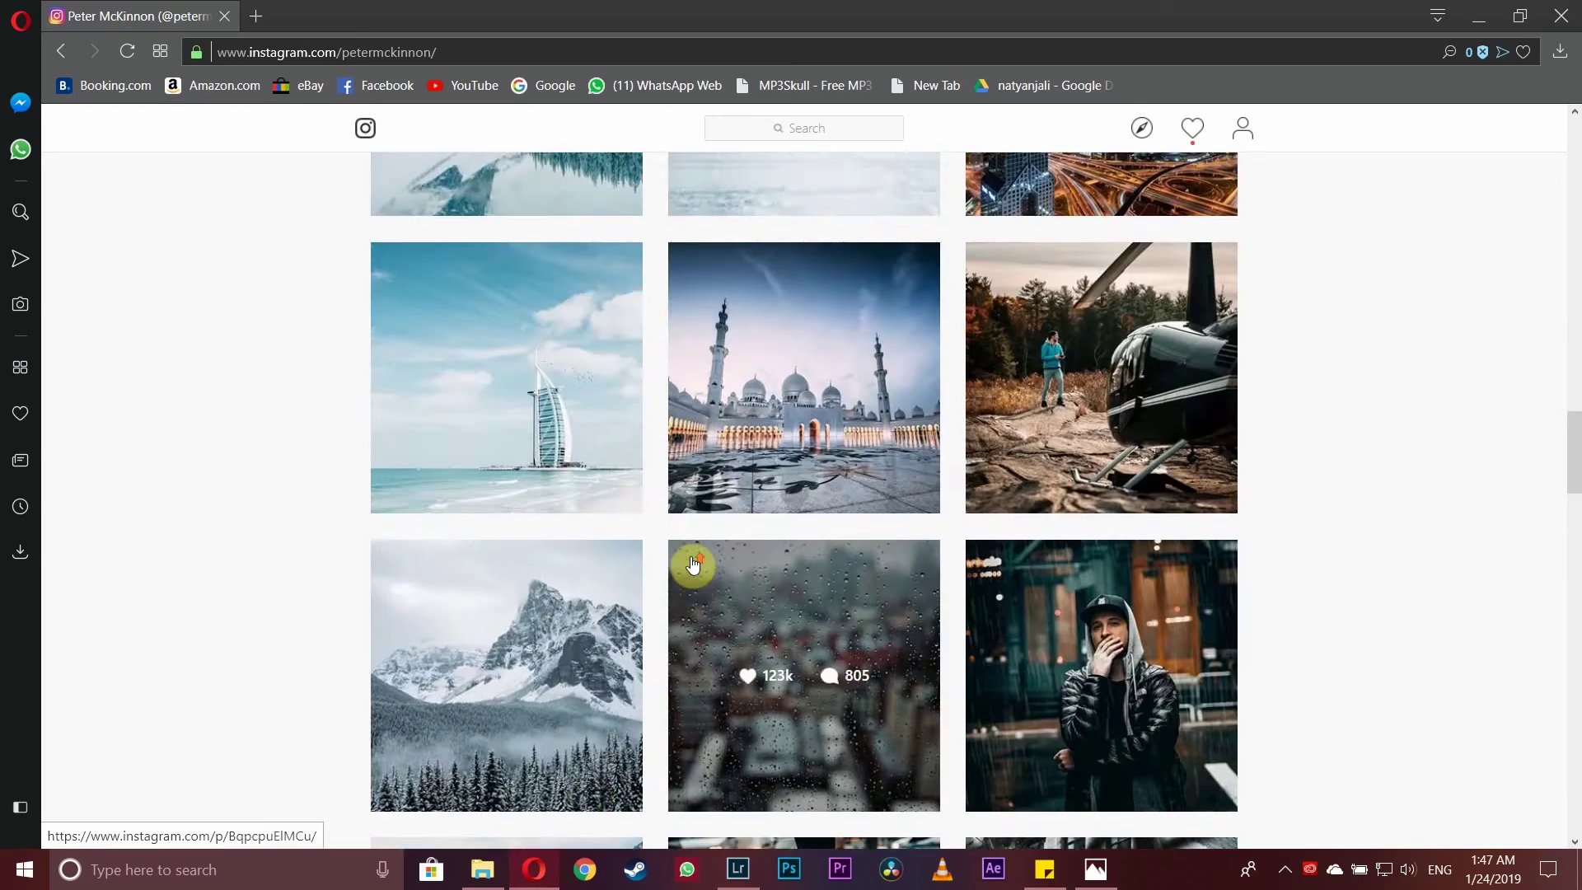
scroll(713, 607, "up", 15)
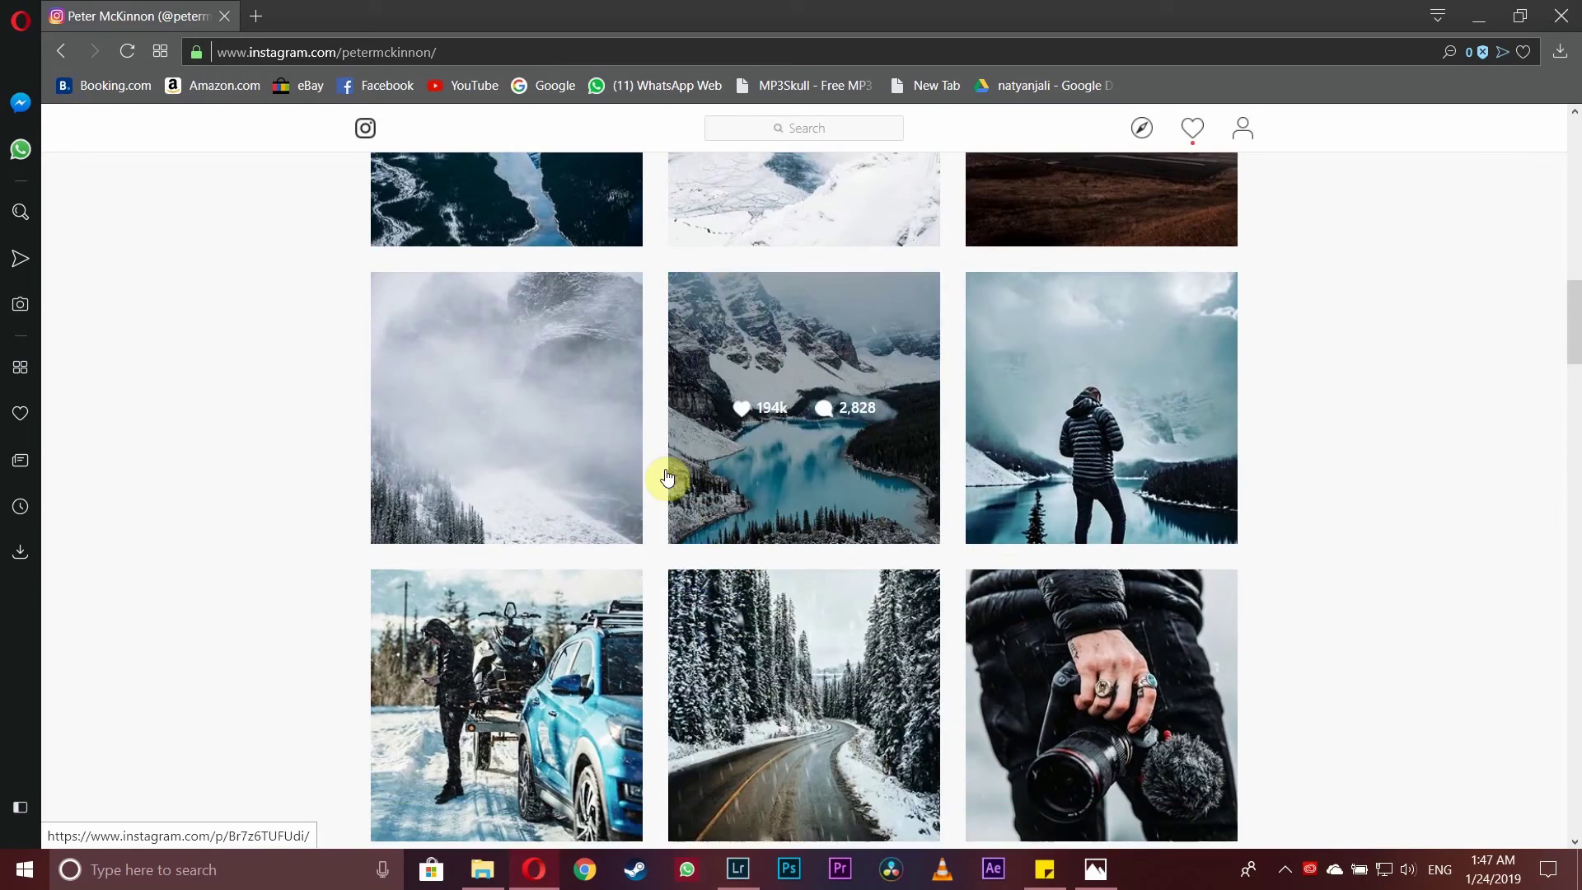
scroll(594, 502, "up", 3)
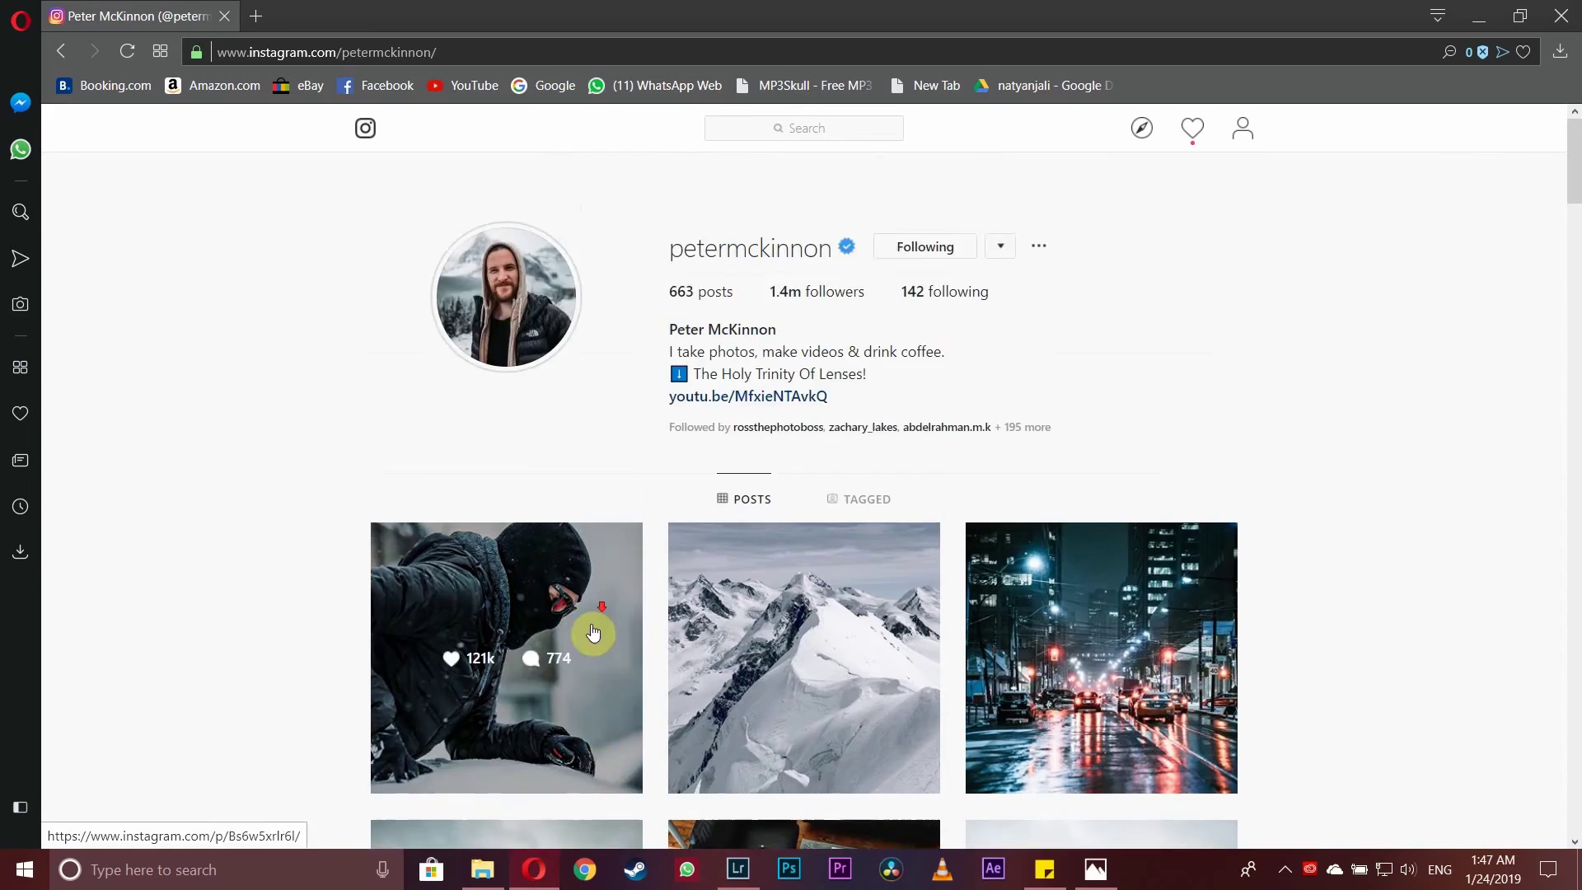
scroll(593, 629, "down", 3)
left_click(558, 660)
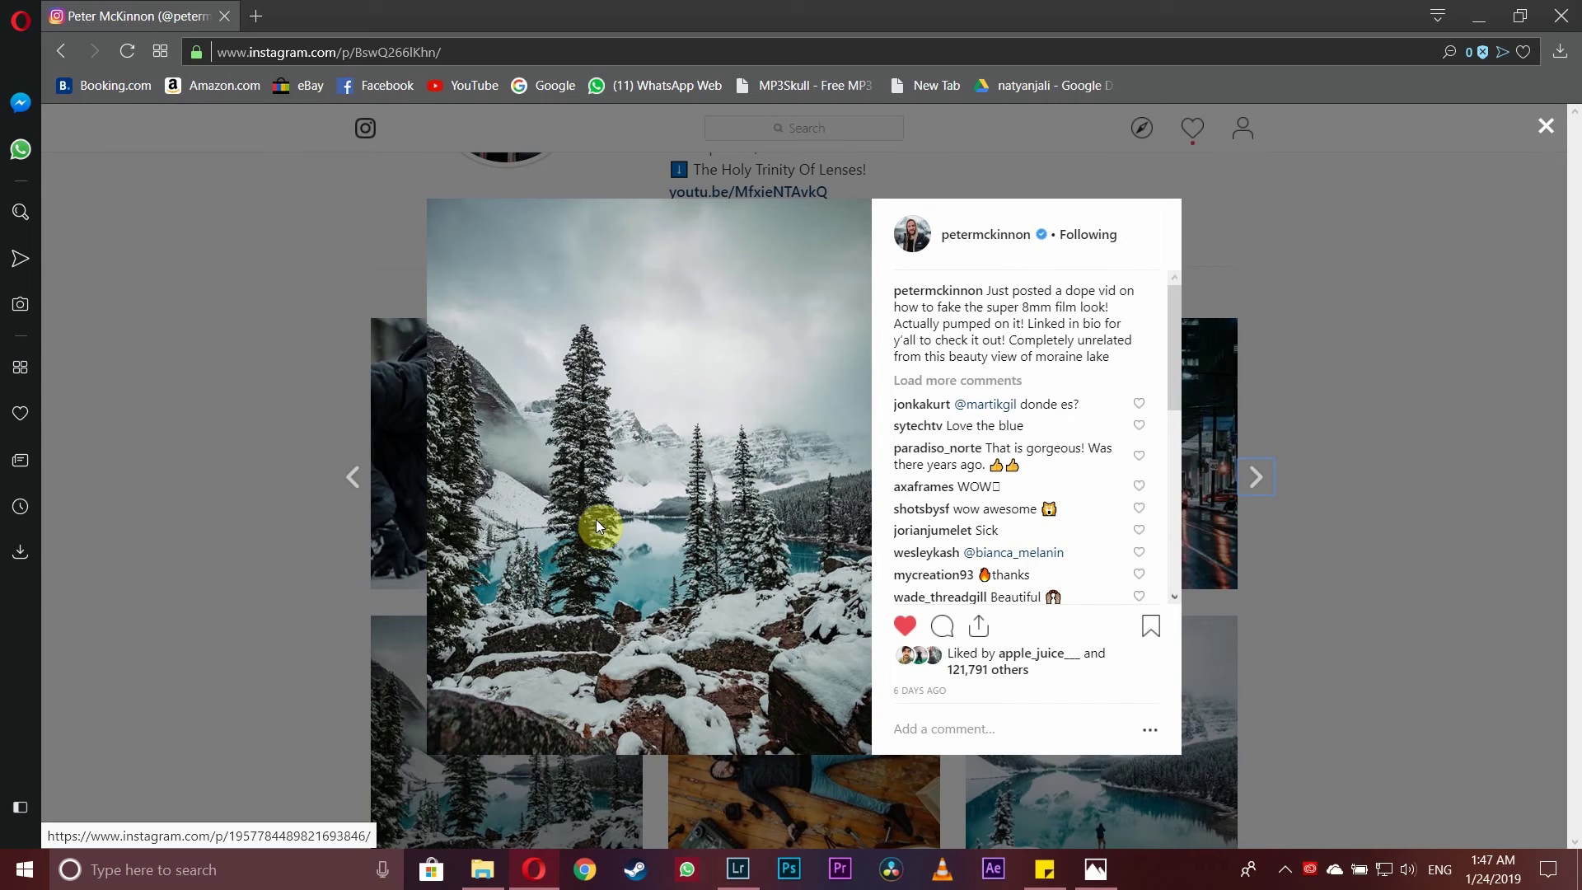
- Switch between Lightroom Classic and the Moraine Lake post in Opera to compare the gondola photo with the reference
left_click(753, 878)
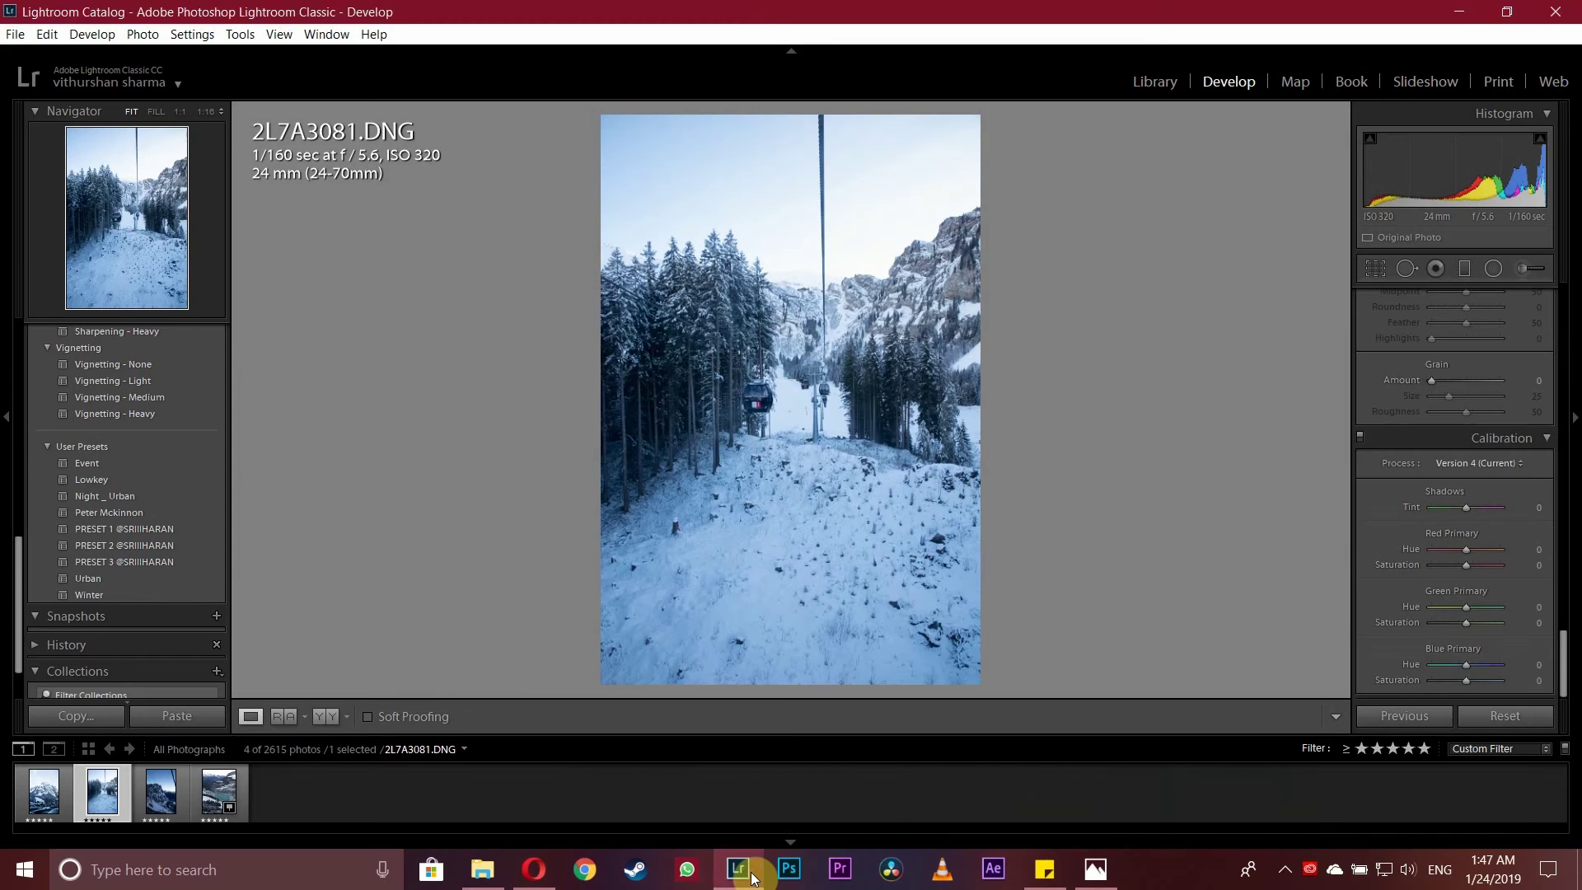
left_click(752, 878)
left_click(752, 877)
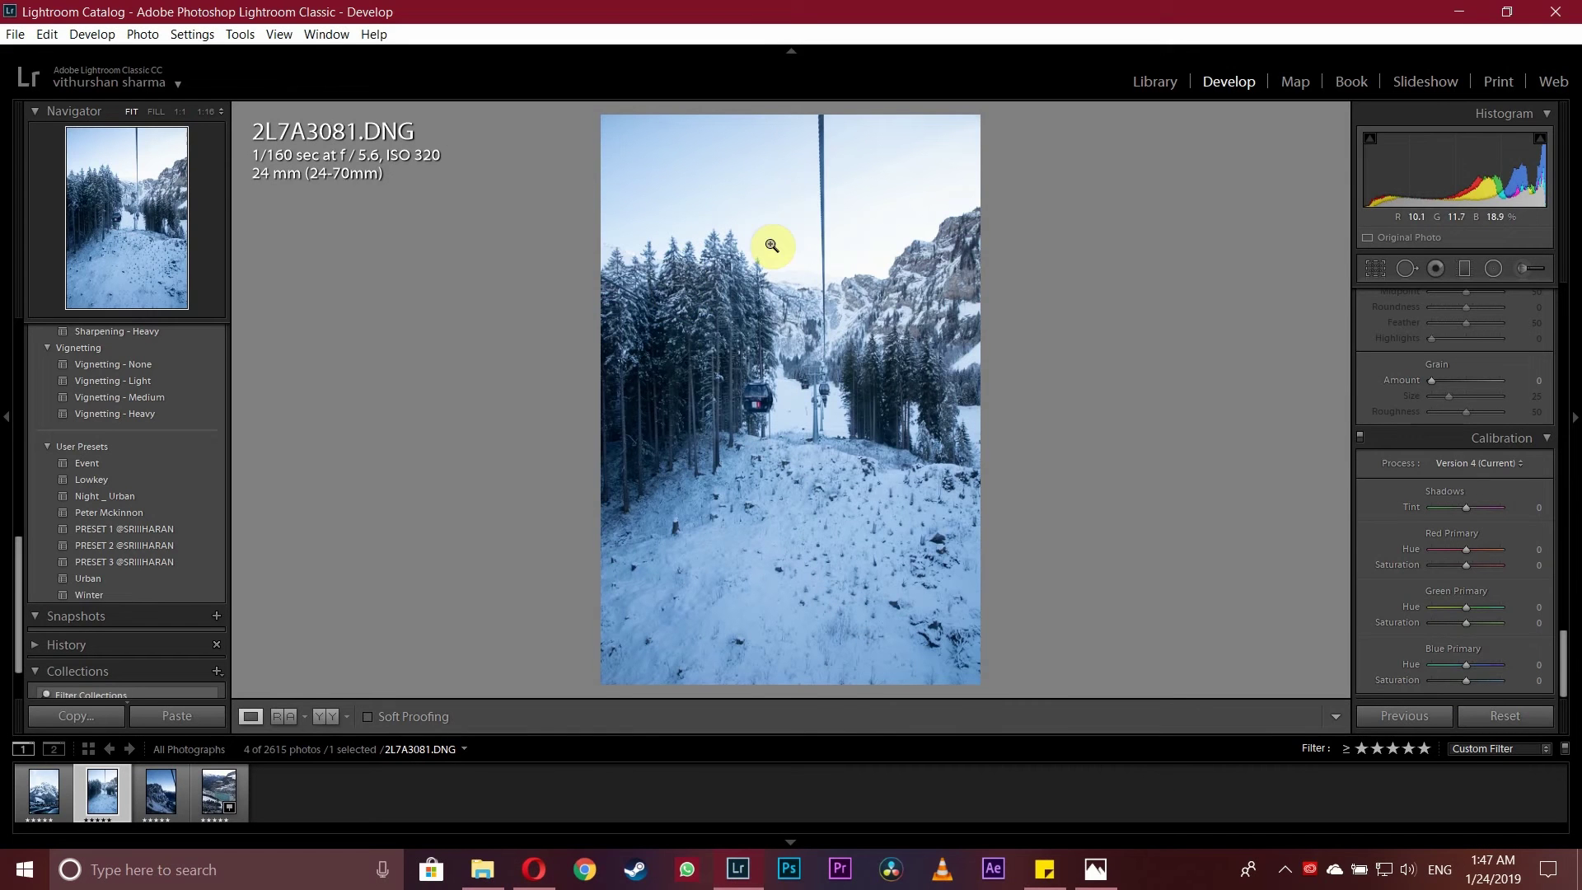
left_click(738, 875)
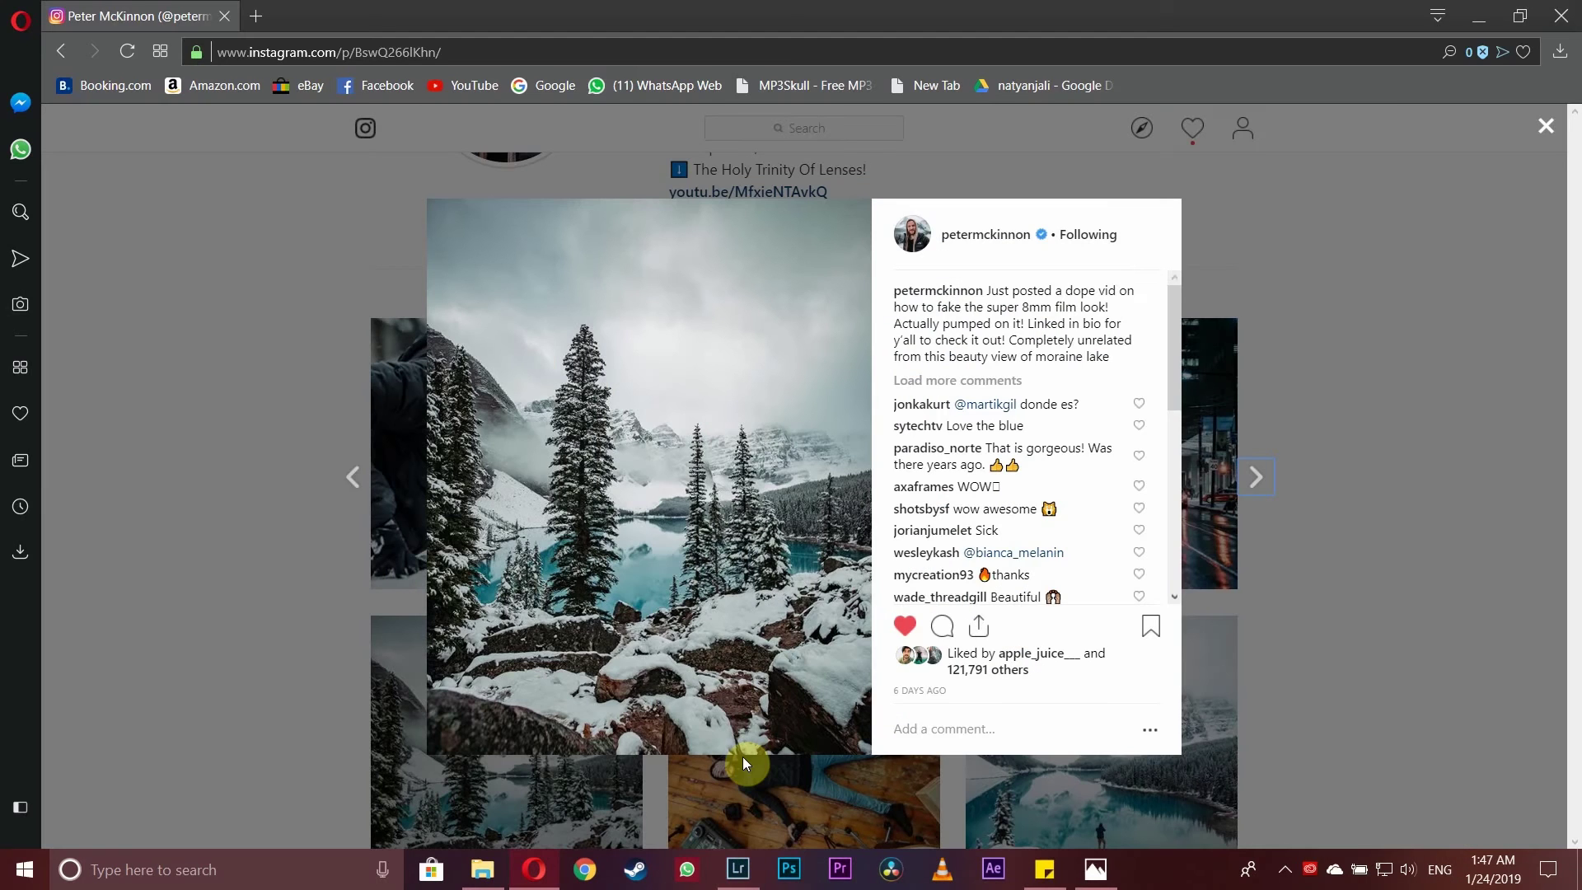
left_click(738, 869)
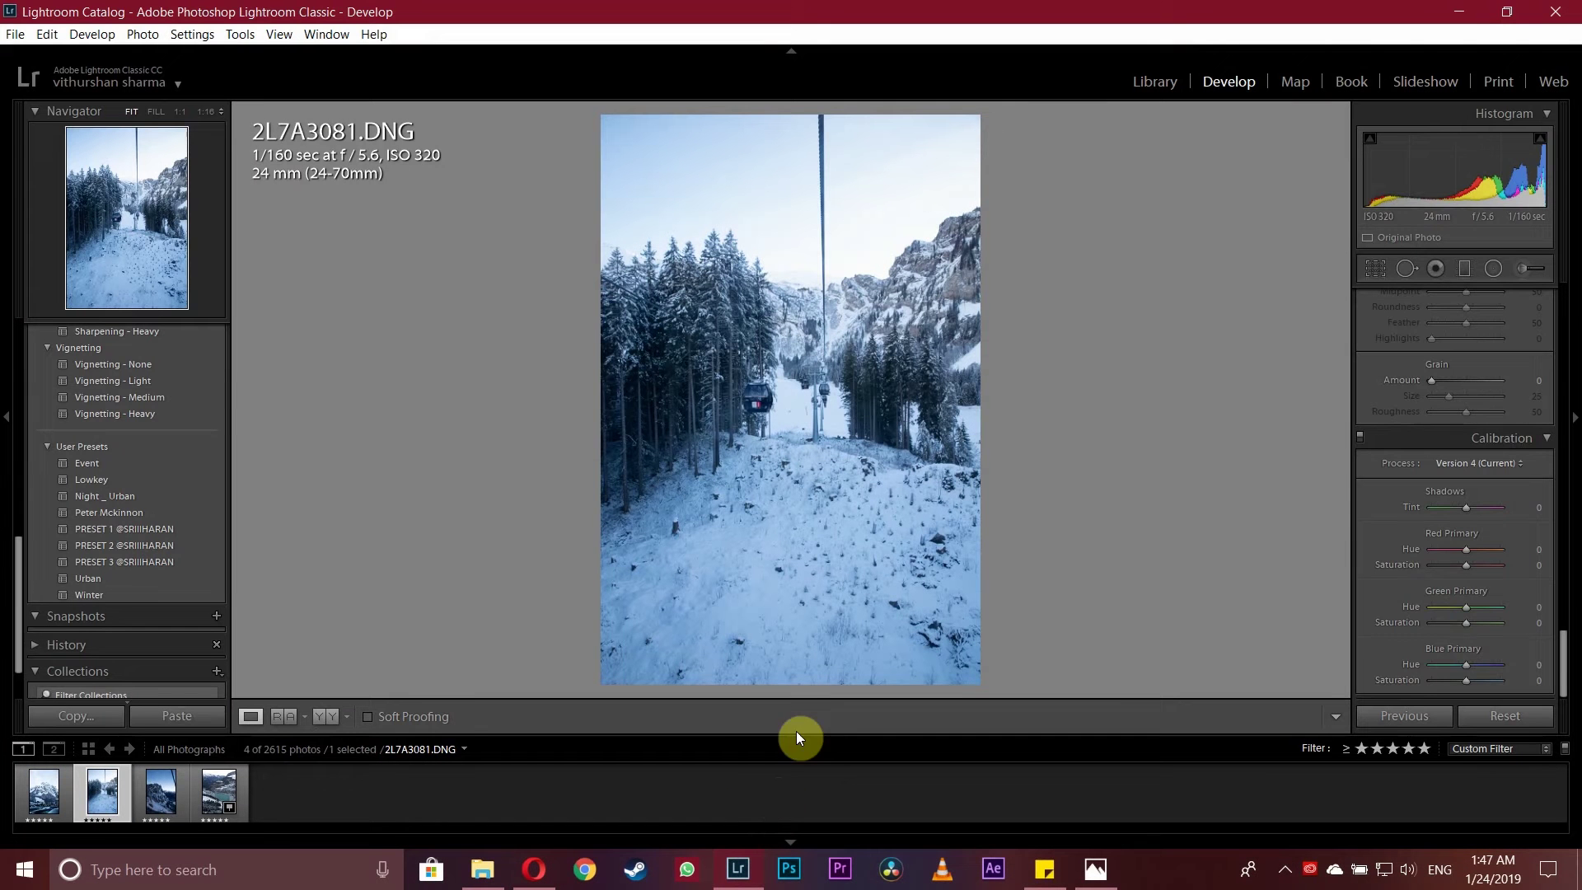
scroll(1381, 437, "up", 15)
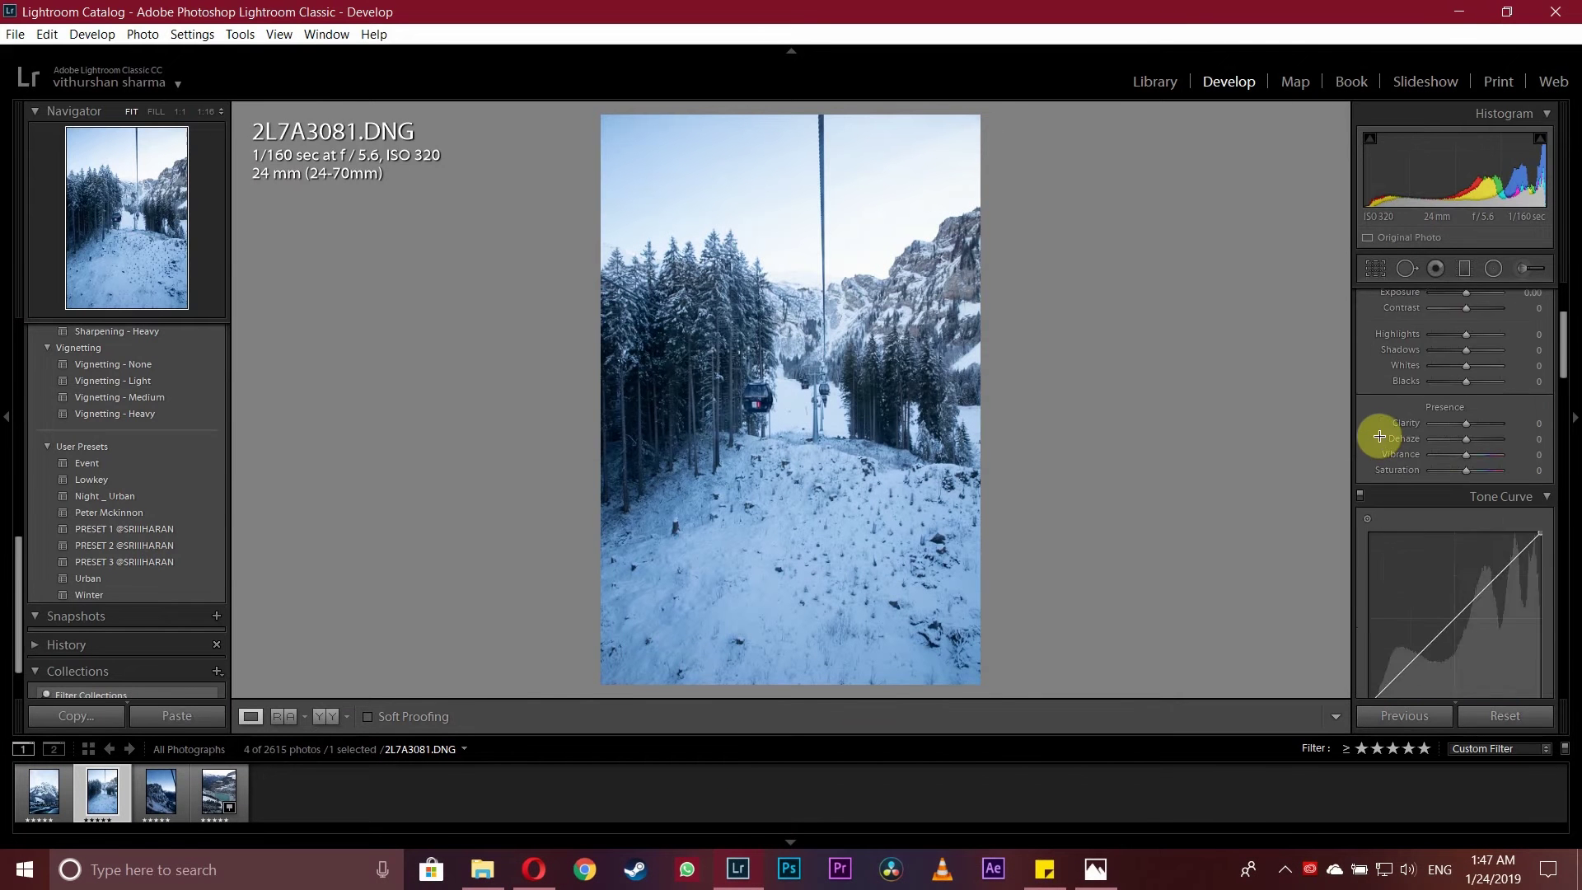
- Switch to Opera, close the Moraine Lake post and examine the Arctic Ocean and turquoise lake posts further down the profile
left_click(534, 869)
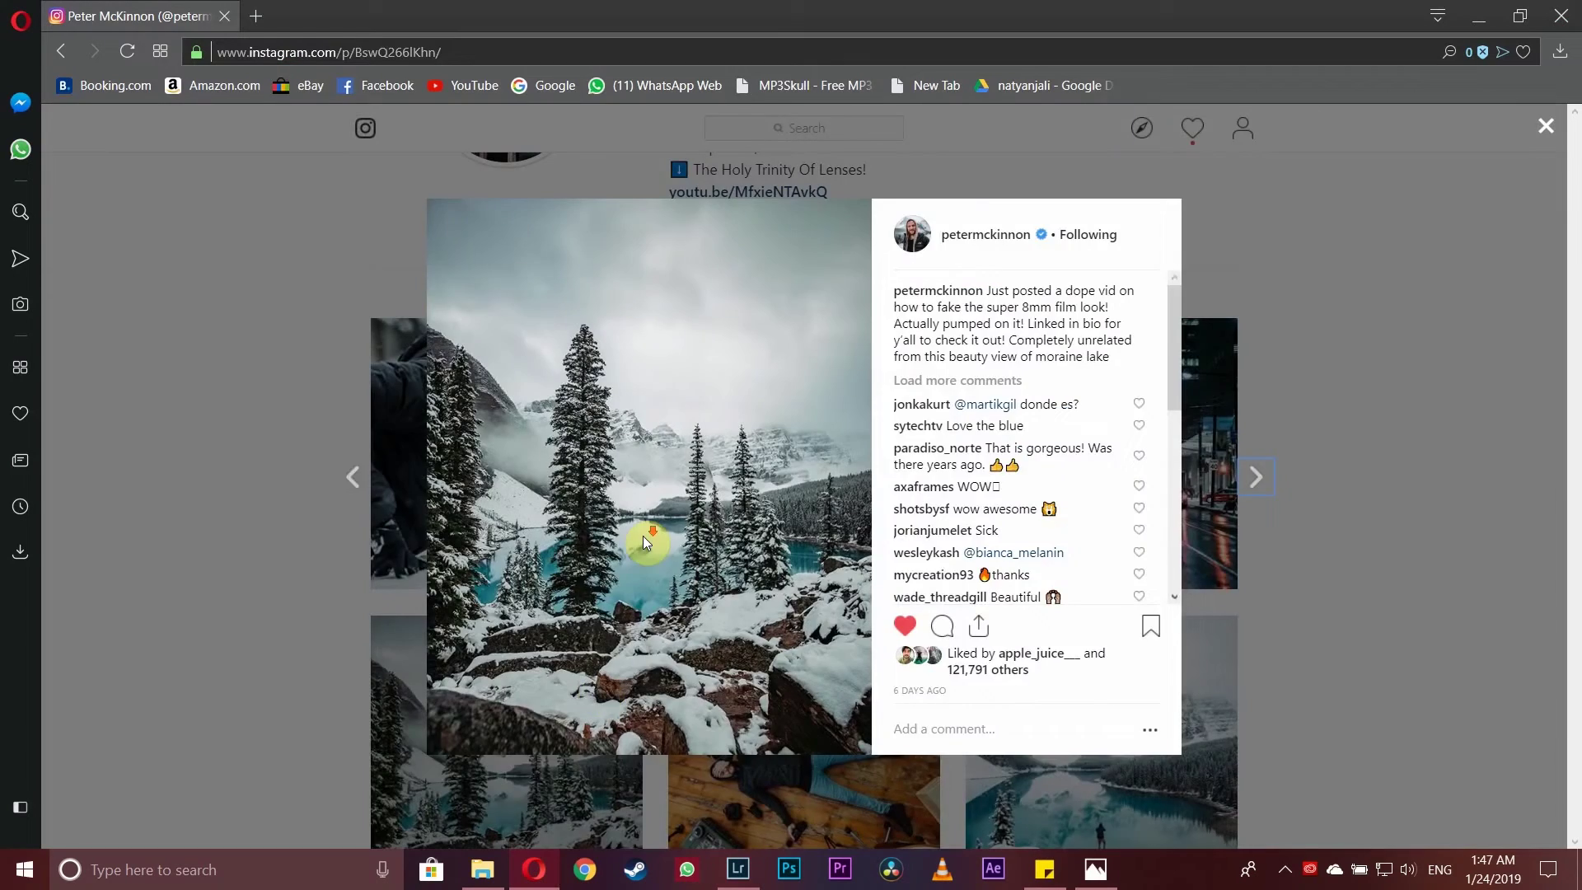
left_click(313, 495)
scroll(387, 502, "down", 5)
left_click(537, 572)
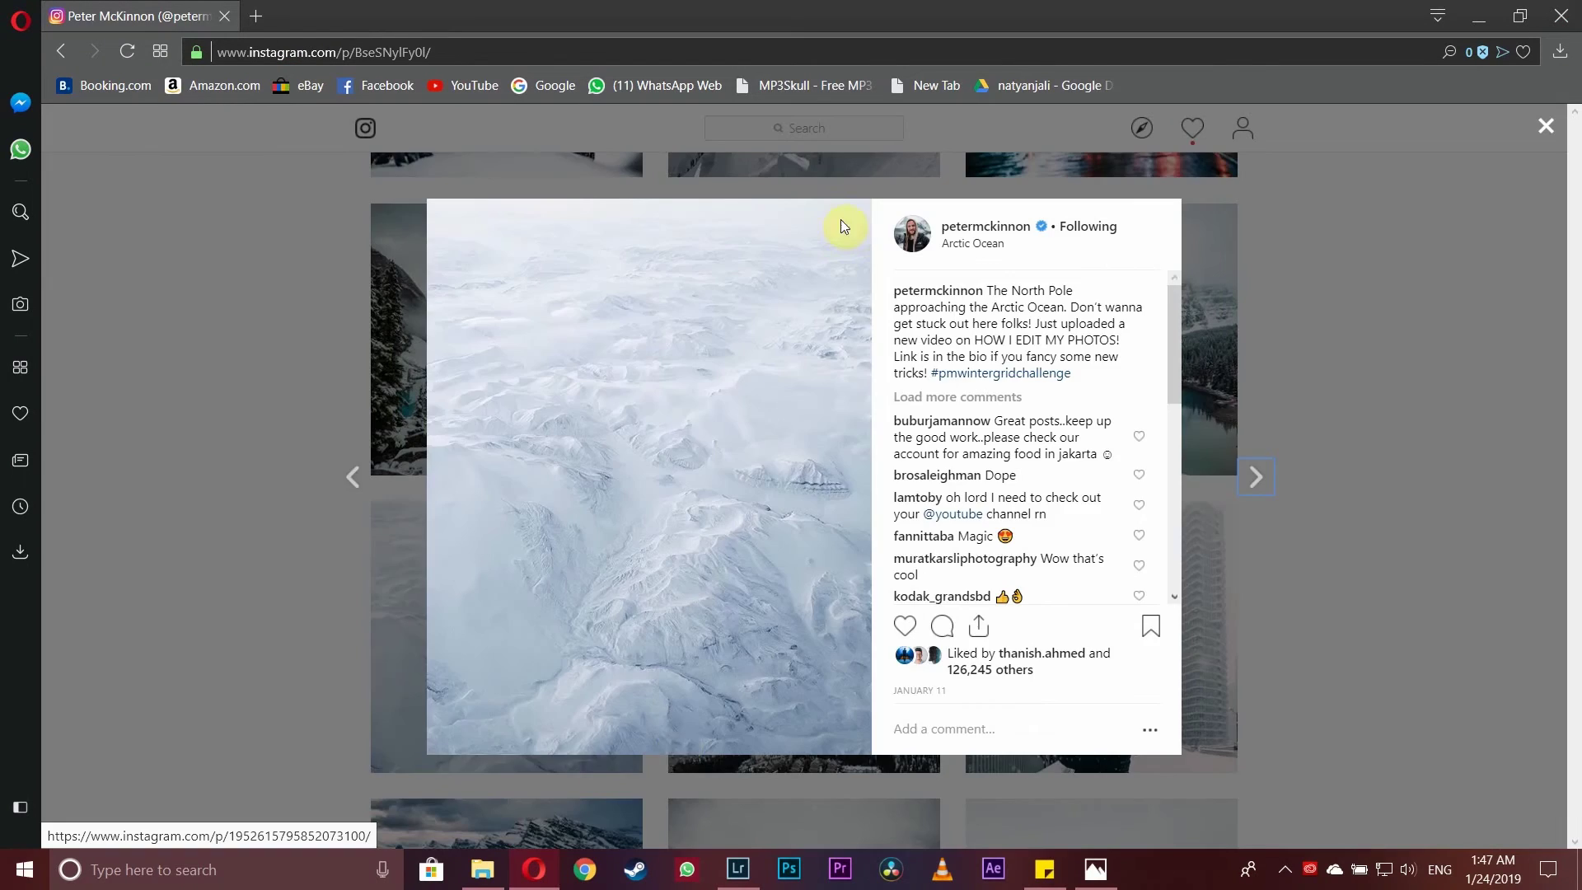
left_click(79, 507)
scroll(522, 512, "down", 5)
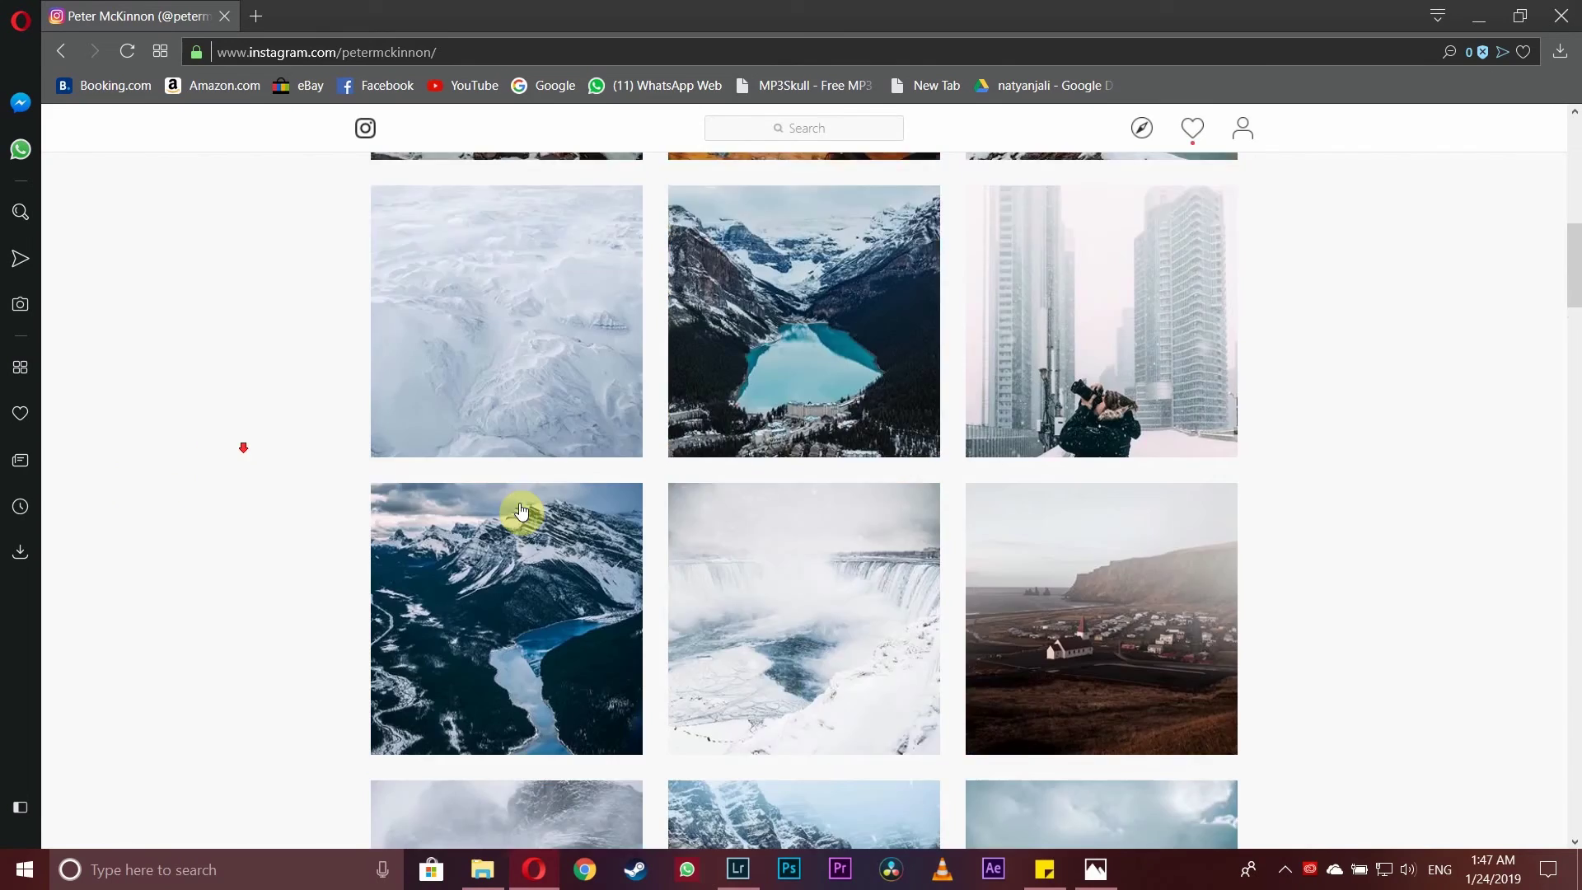
left_click(719, 305)
left_click(329, 360)
- Switch to Lightroom Classic, crop the gondola photo to 4 x 5 / 8 x 10 with more sky kept, and straighten it by 0.31
left_click(738, 869)
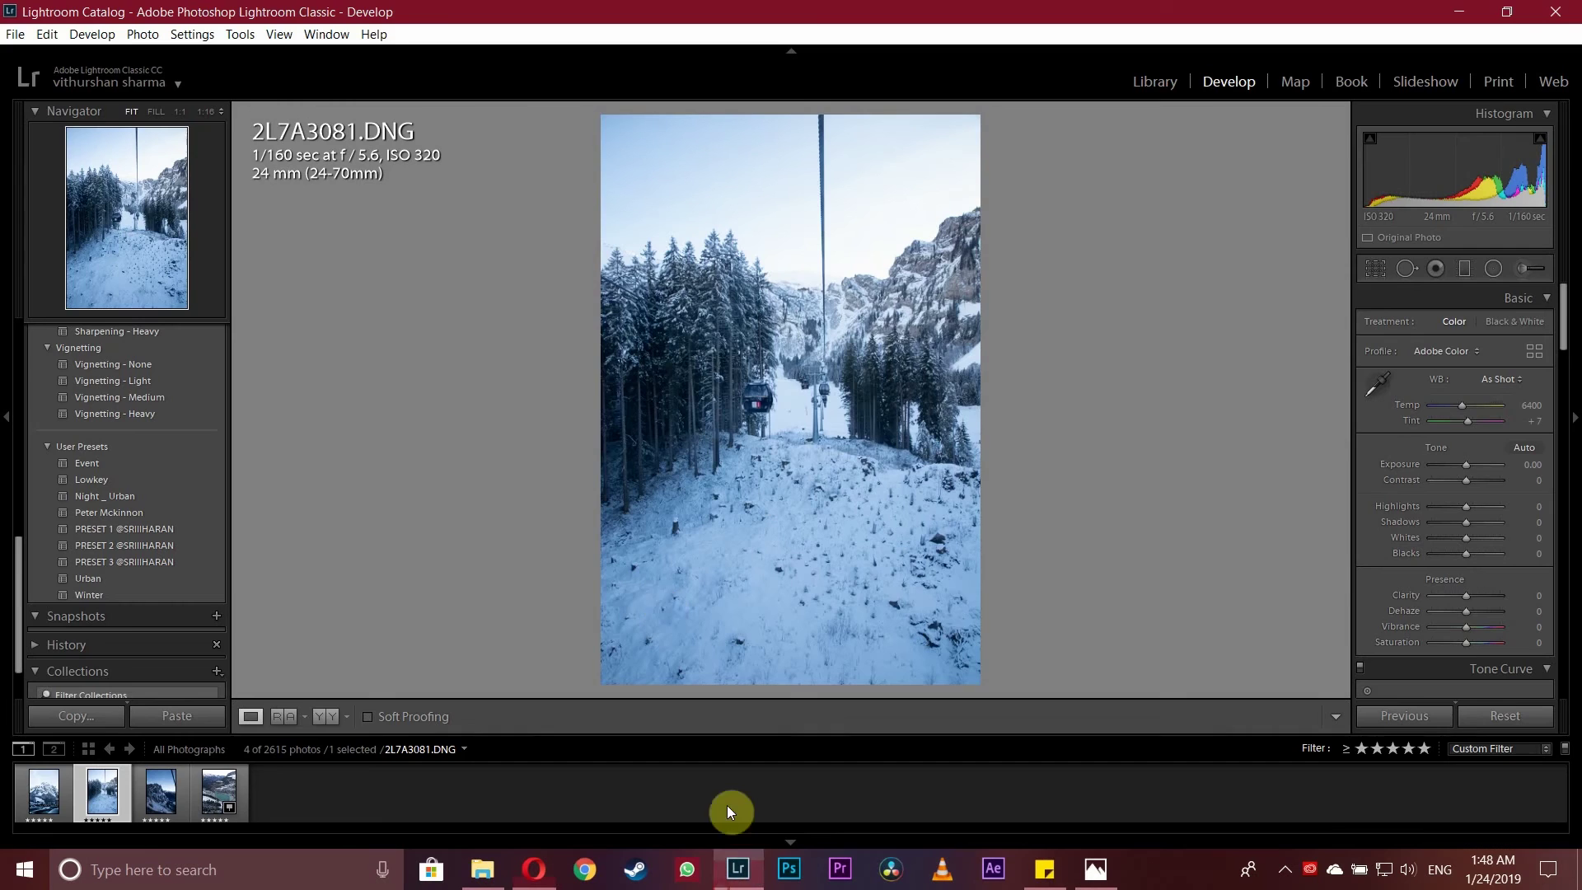
left_click(1373, 272)
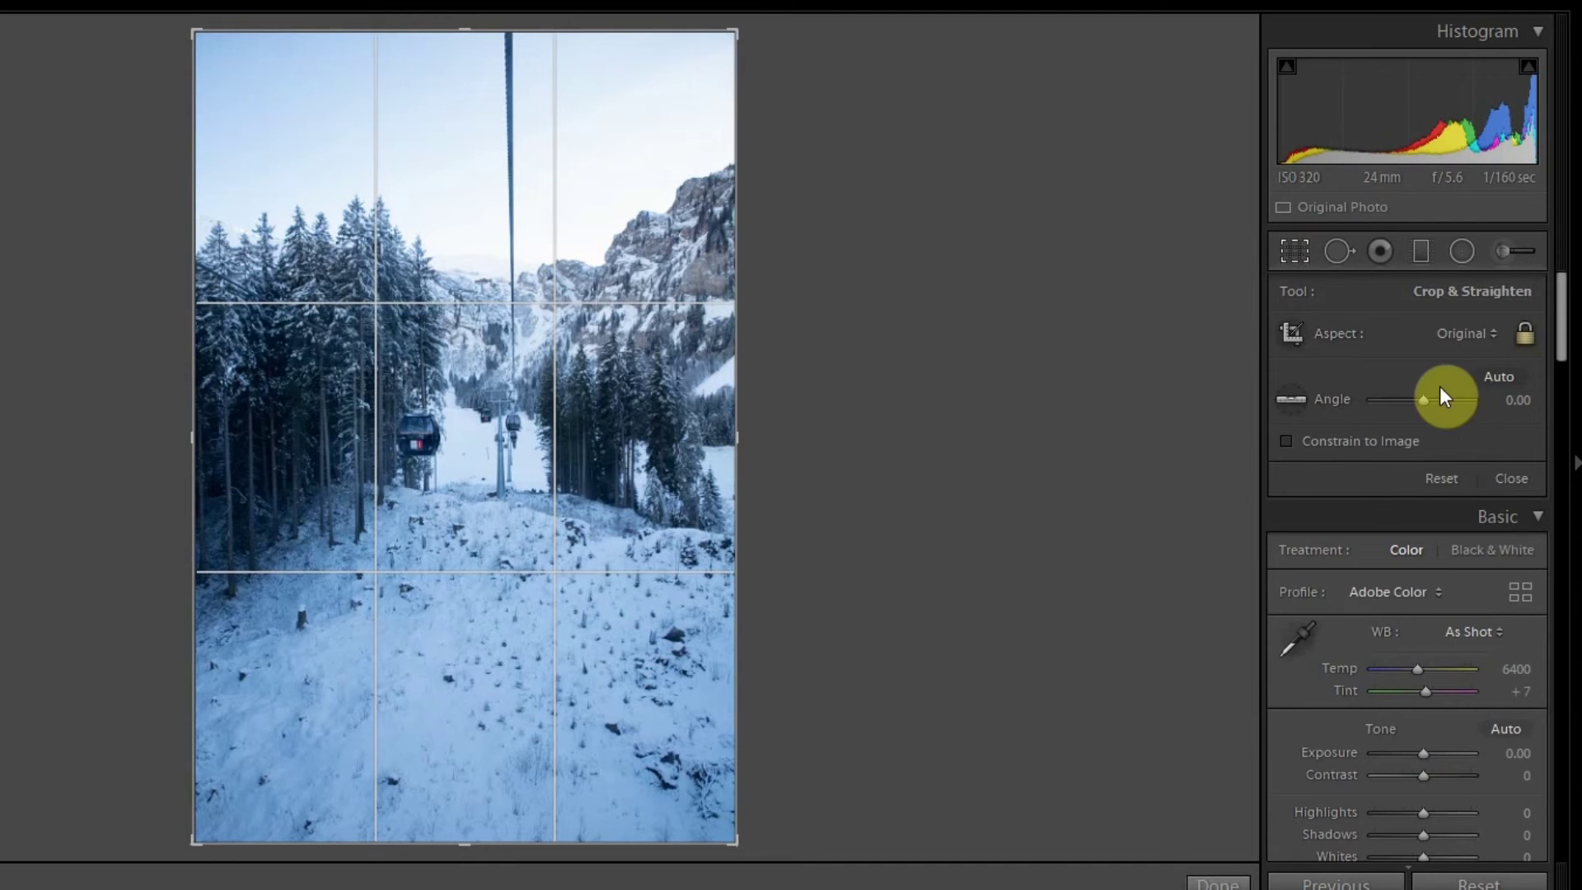
left_click(1480, 331)
left_click(1407, 482)
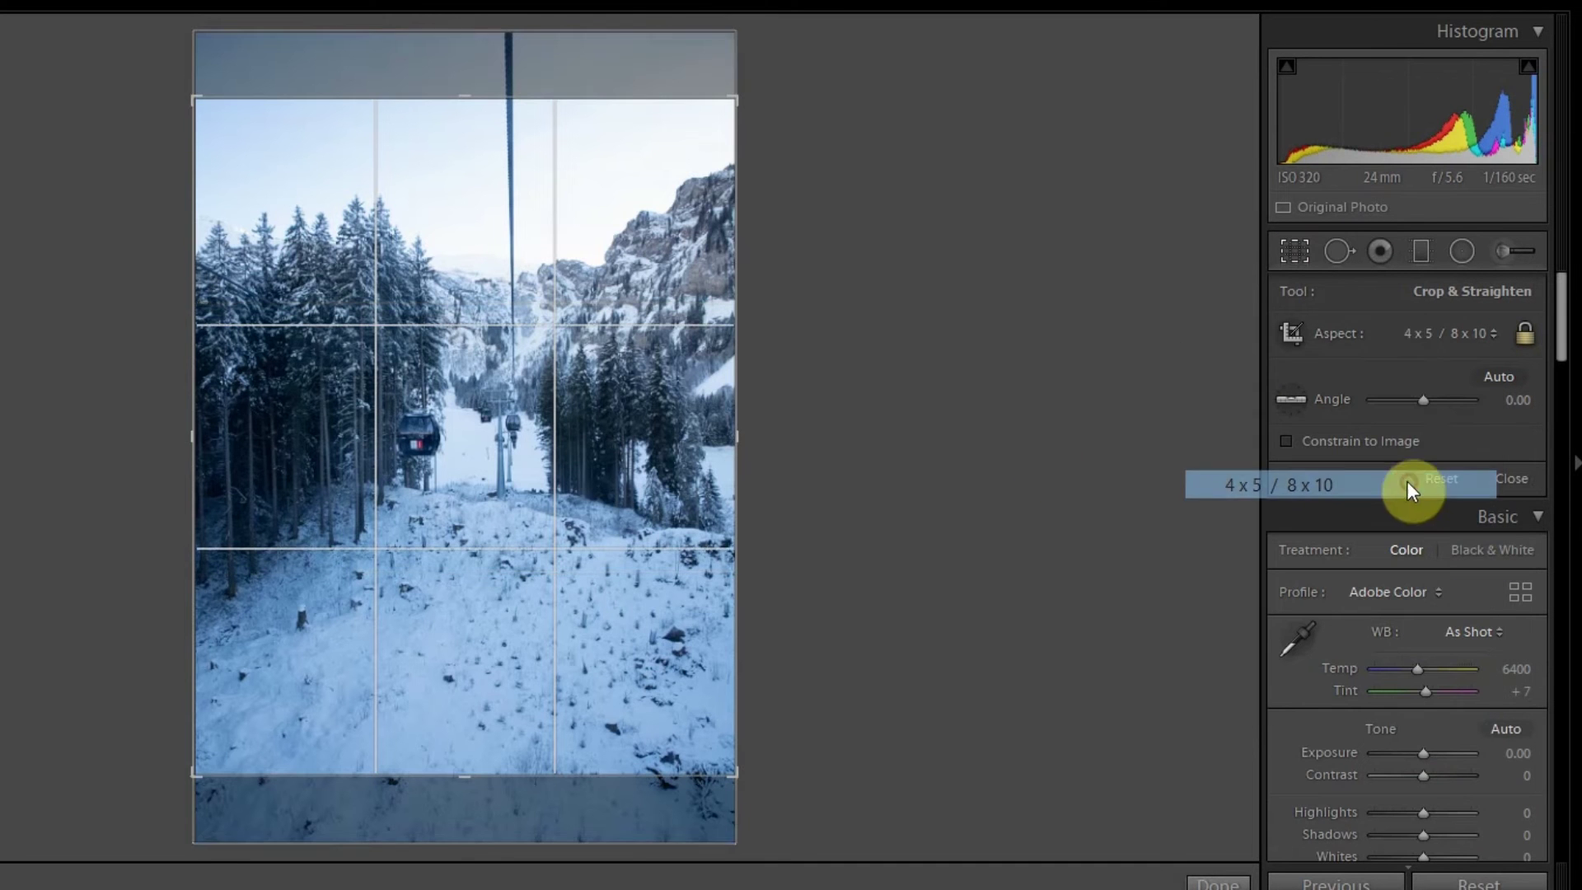
mouse_move(661, 446)
left_mouse_down()
mouse_move(657, 399)
mouse_move(663, 434)
left_mouse_up()
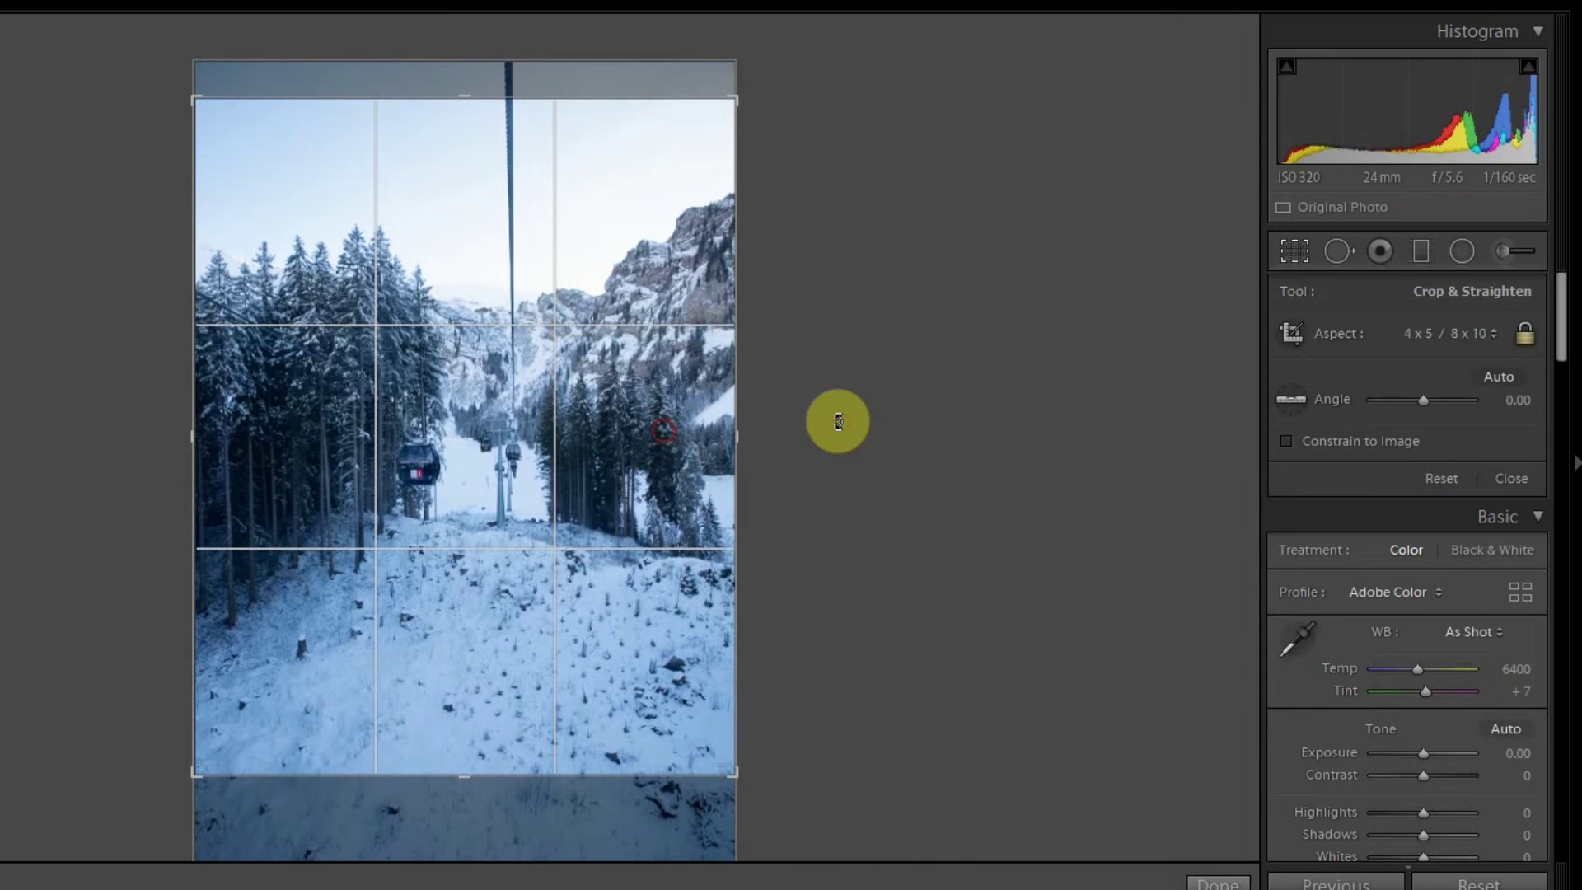
left_click_drag(880, 402, 909, 402)
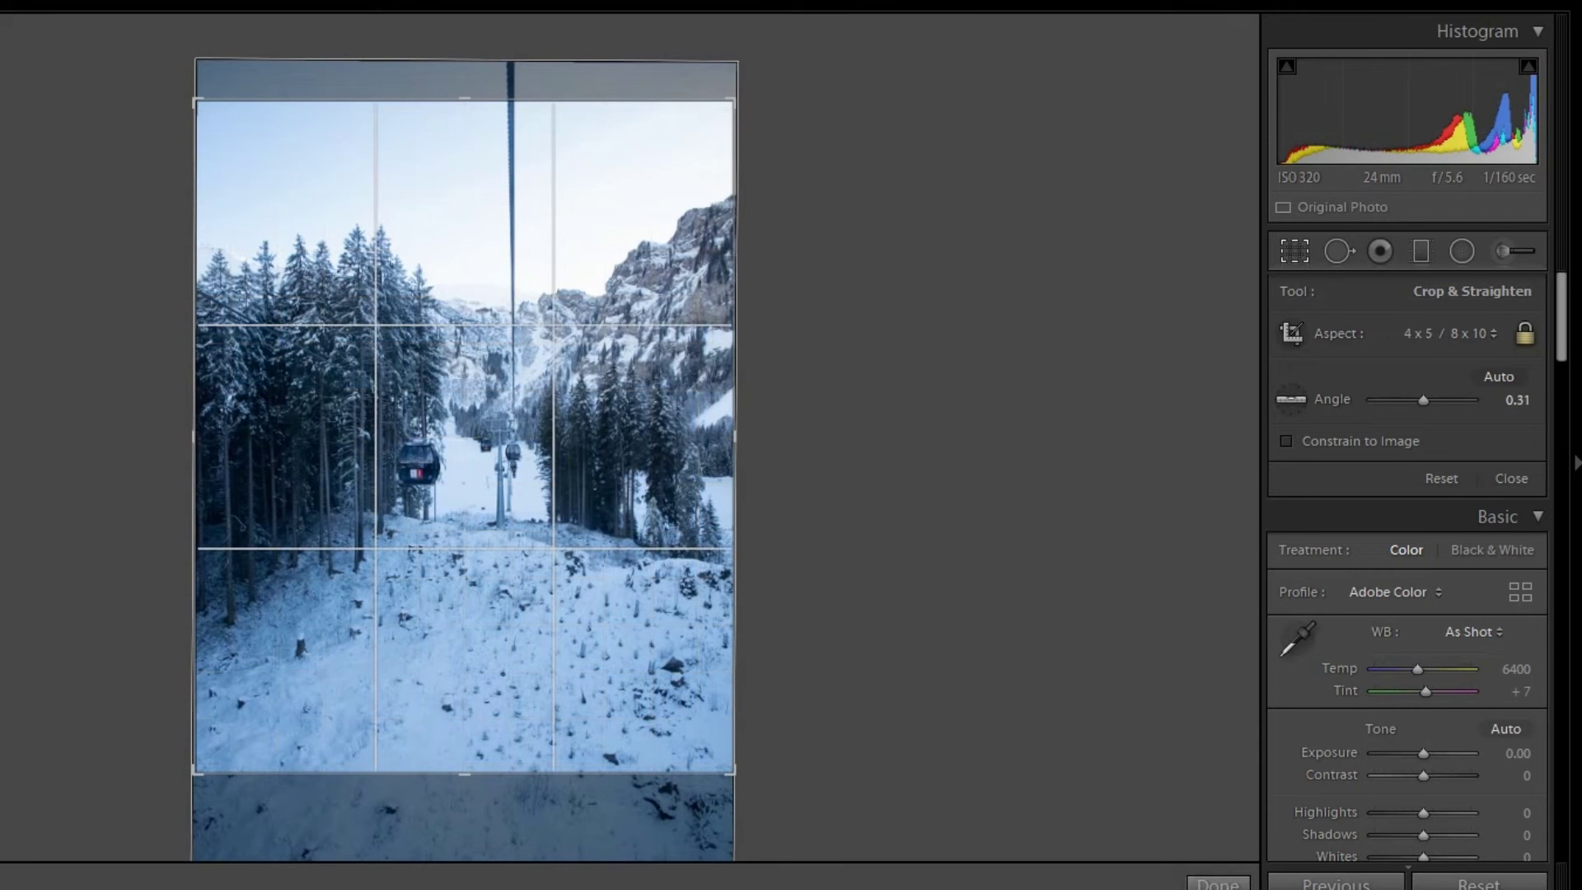
left_click(1236, 885)
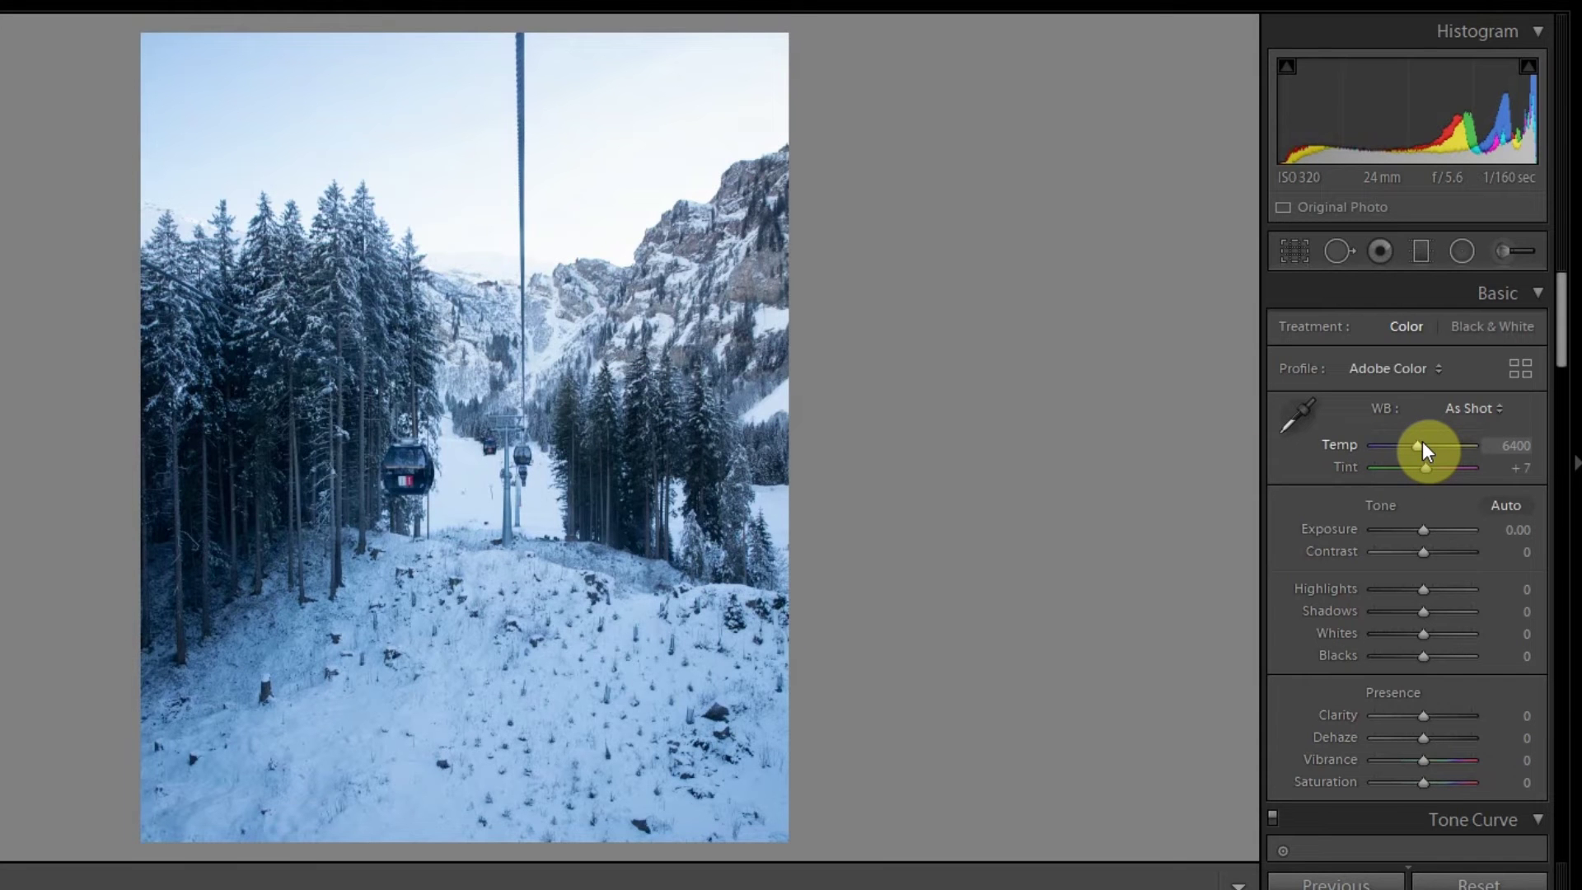
- Warm the gondola photo's white balance to a temperature of 7900 and a tint of +9, comparing before and after
left_click_drag(1422, 445, 1437, 443)
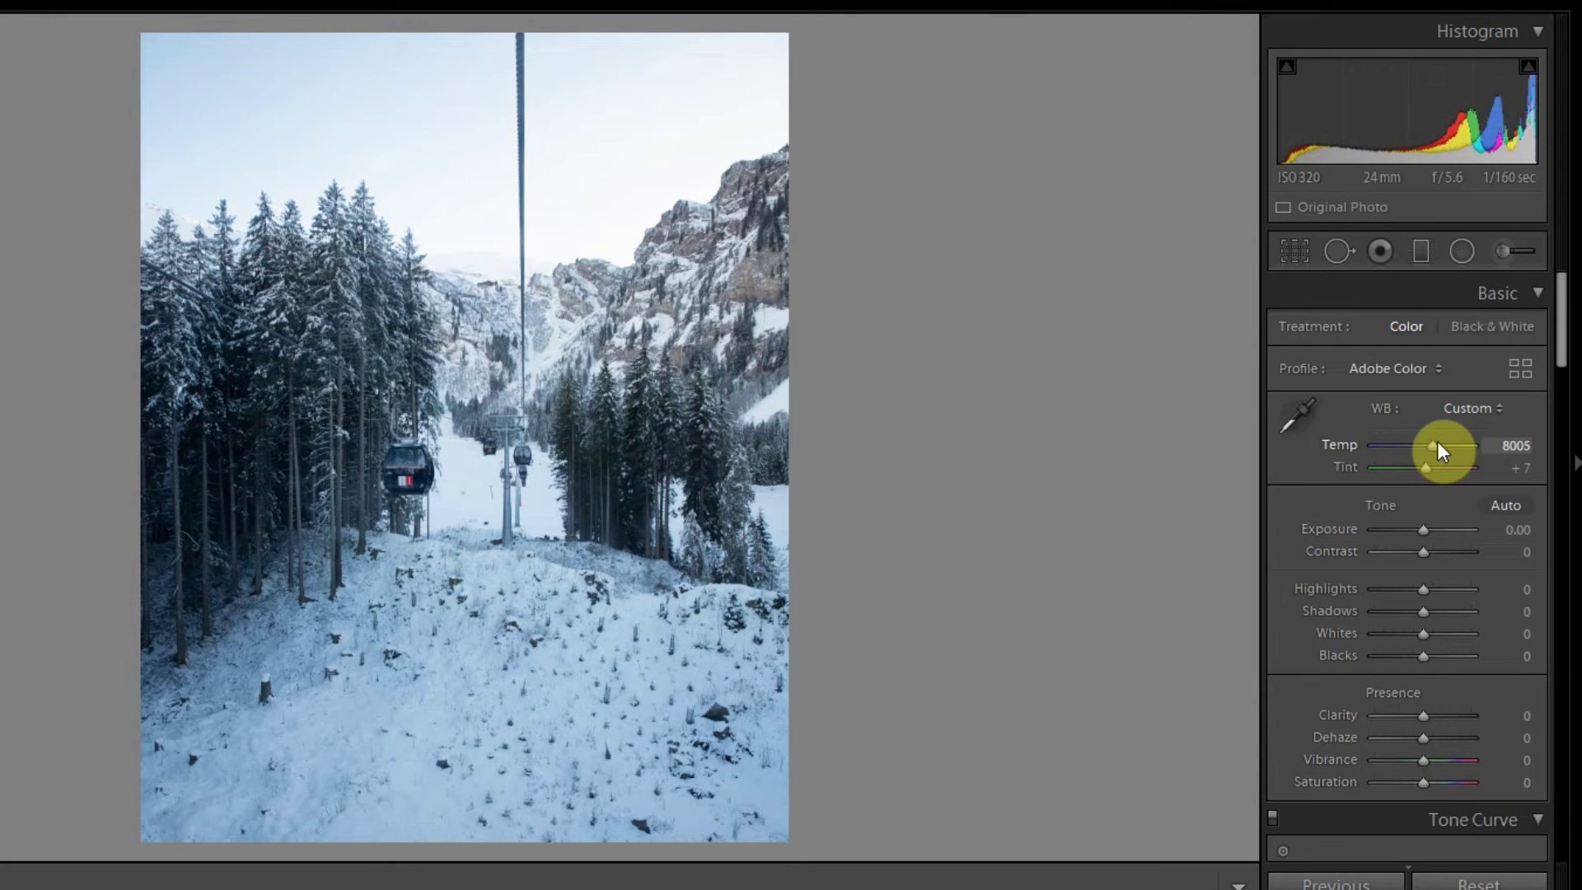
left_click(1499, 445)
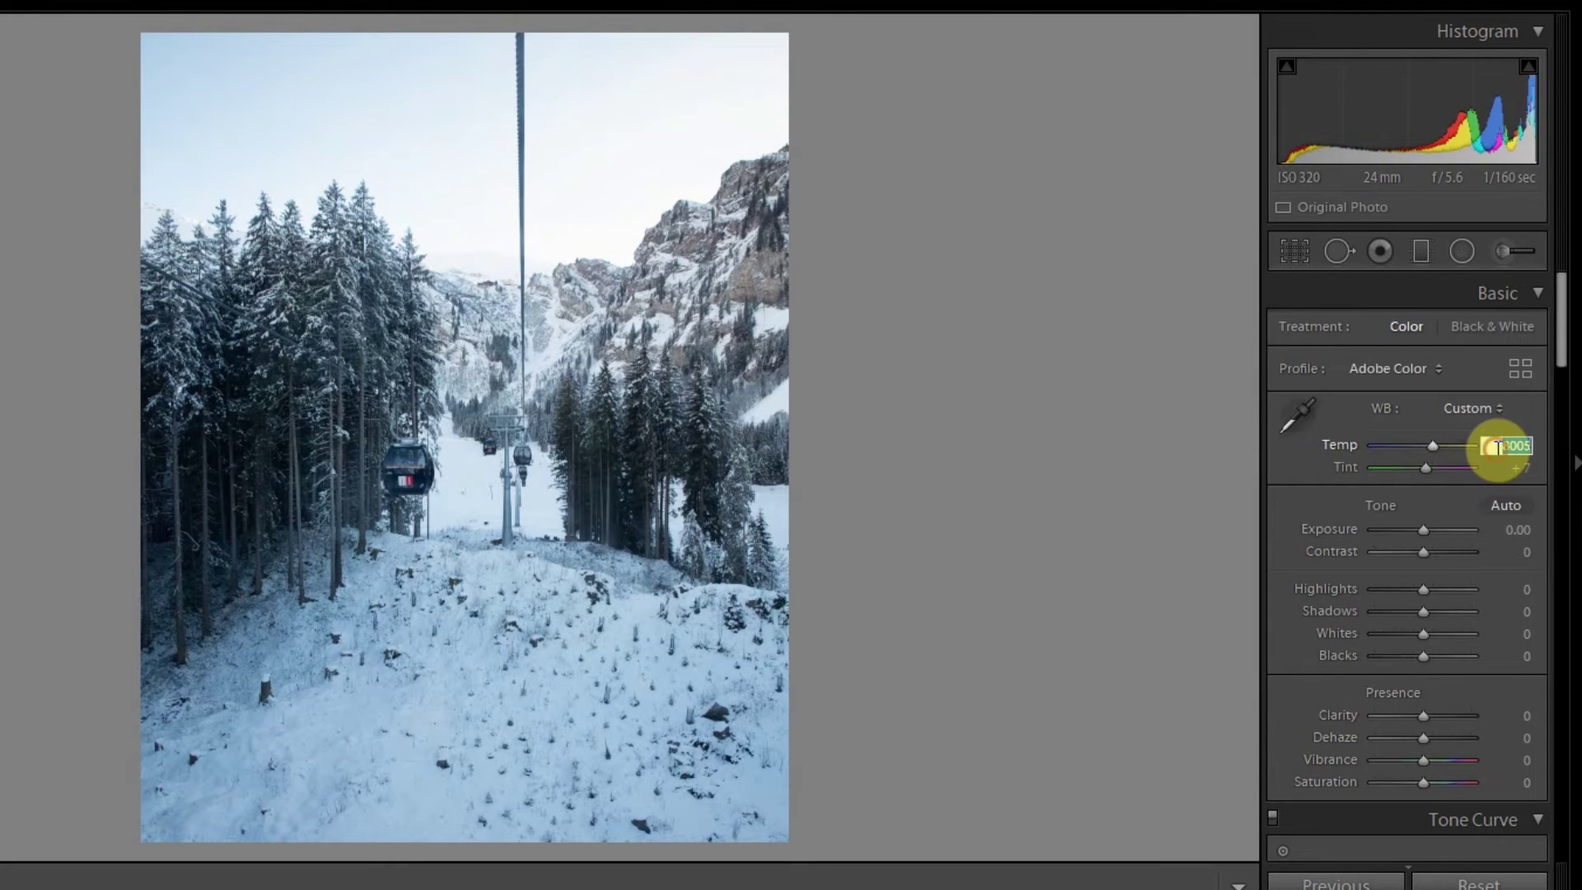
type("7900")
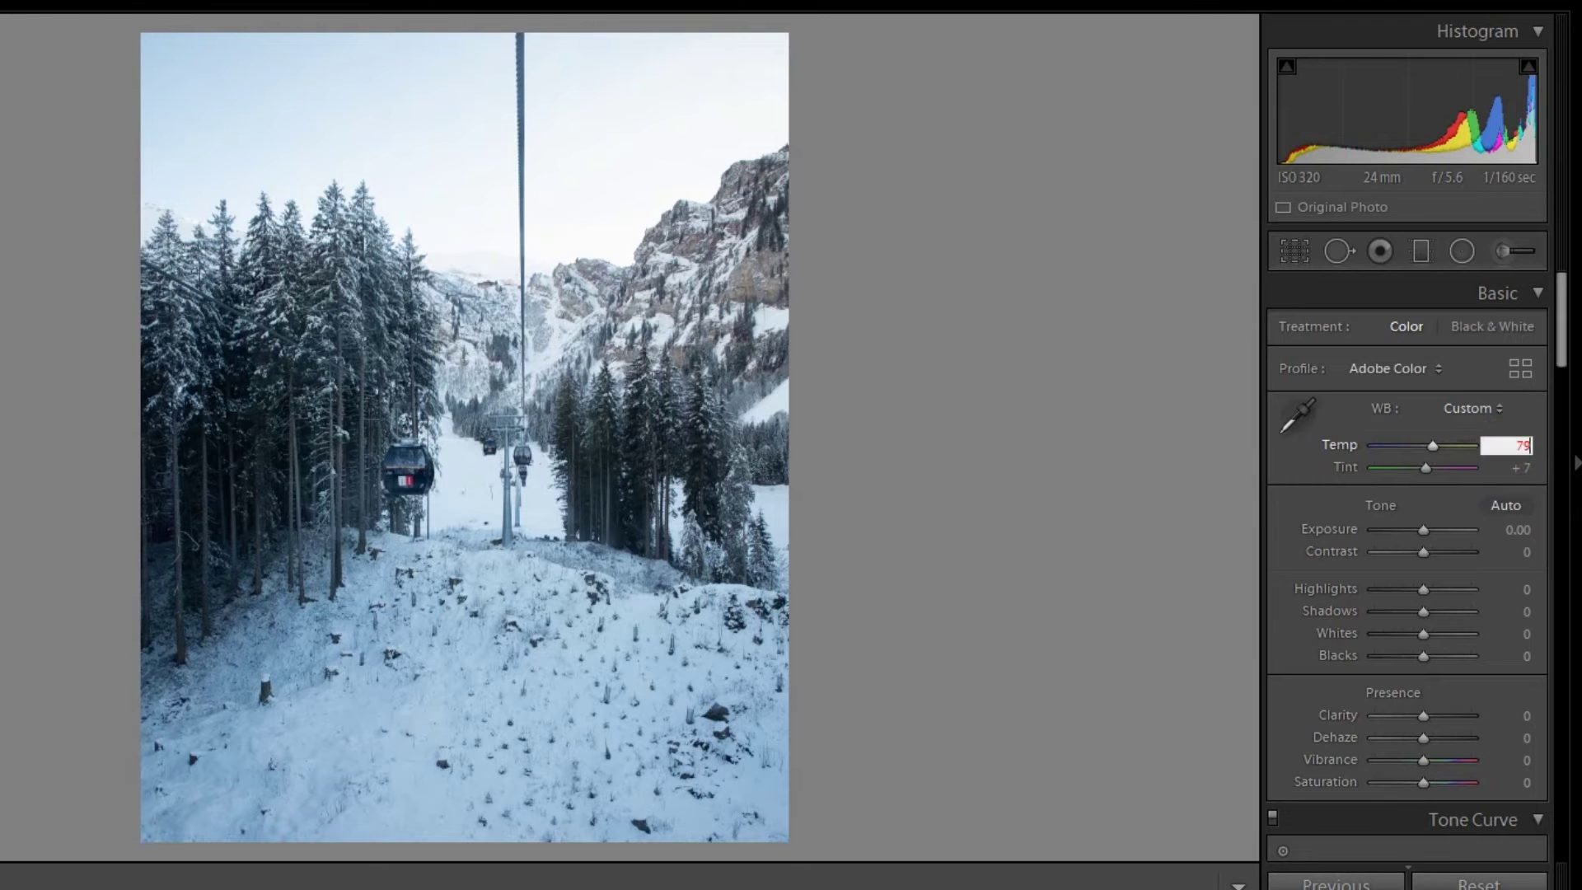
left_click(1497, 454)
key("backslash")
key("backslash")
left_click(1511, 468)
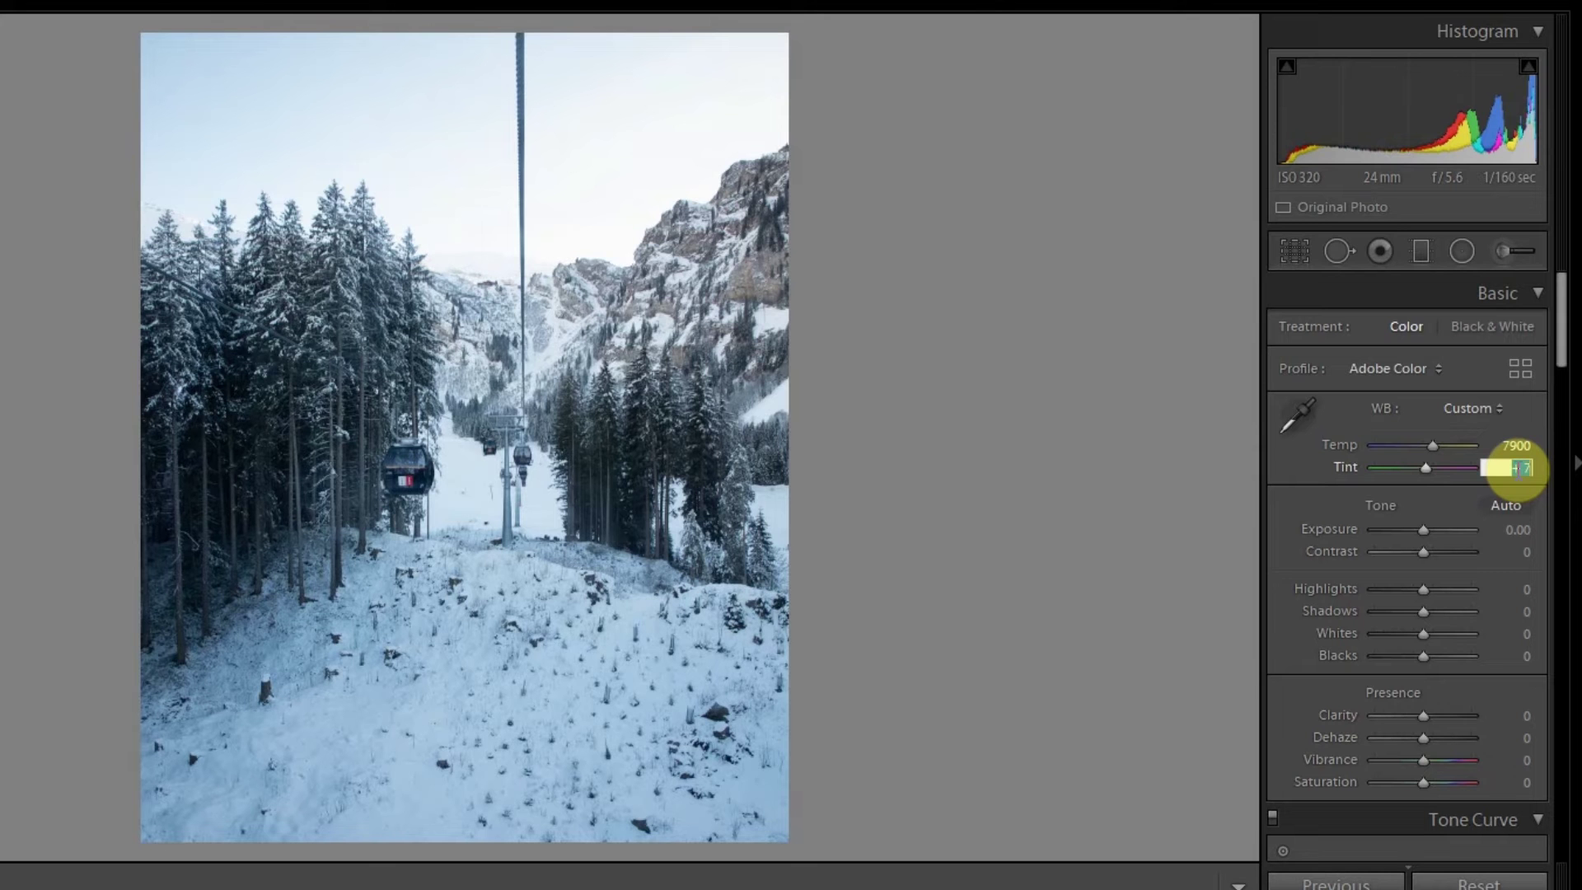
type("9")
key("Return")
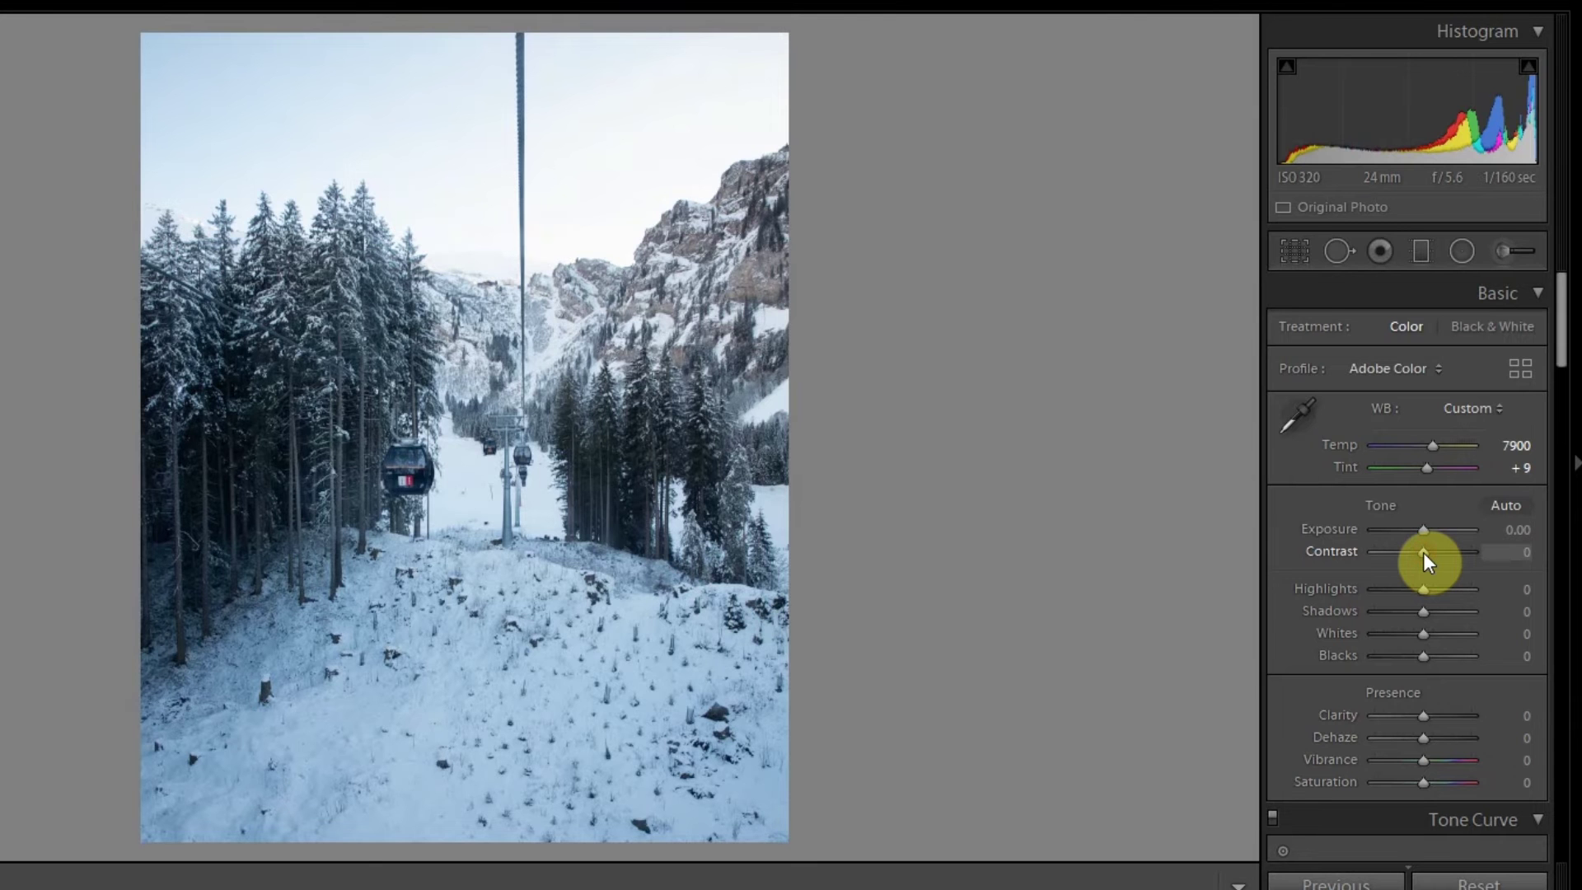
- Set the photo's contrast to +43, highlights to -50 and shadows to +52
left_click_drag(1423, 552, 1445, 554)
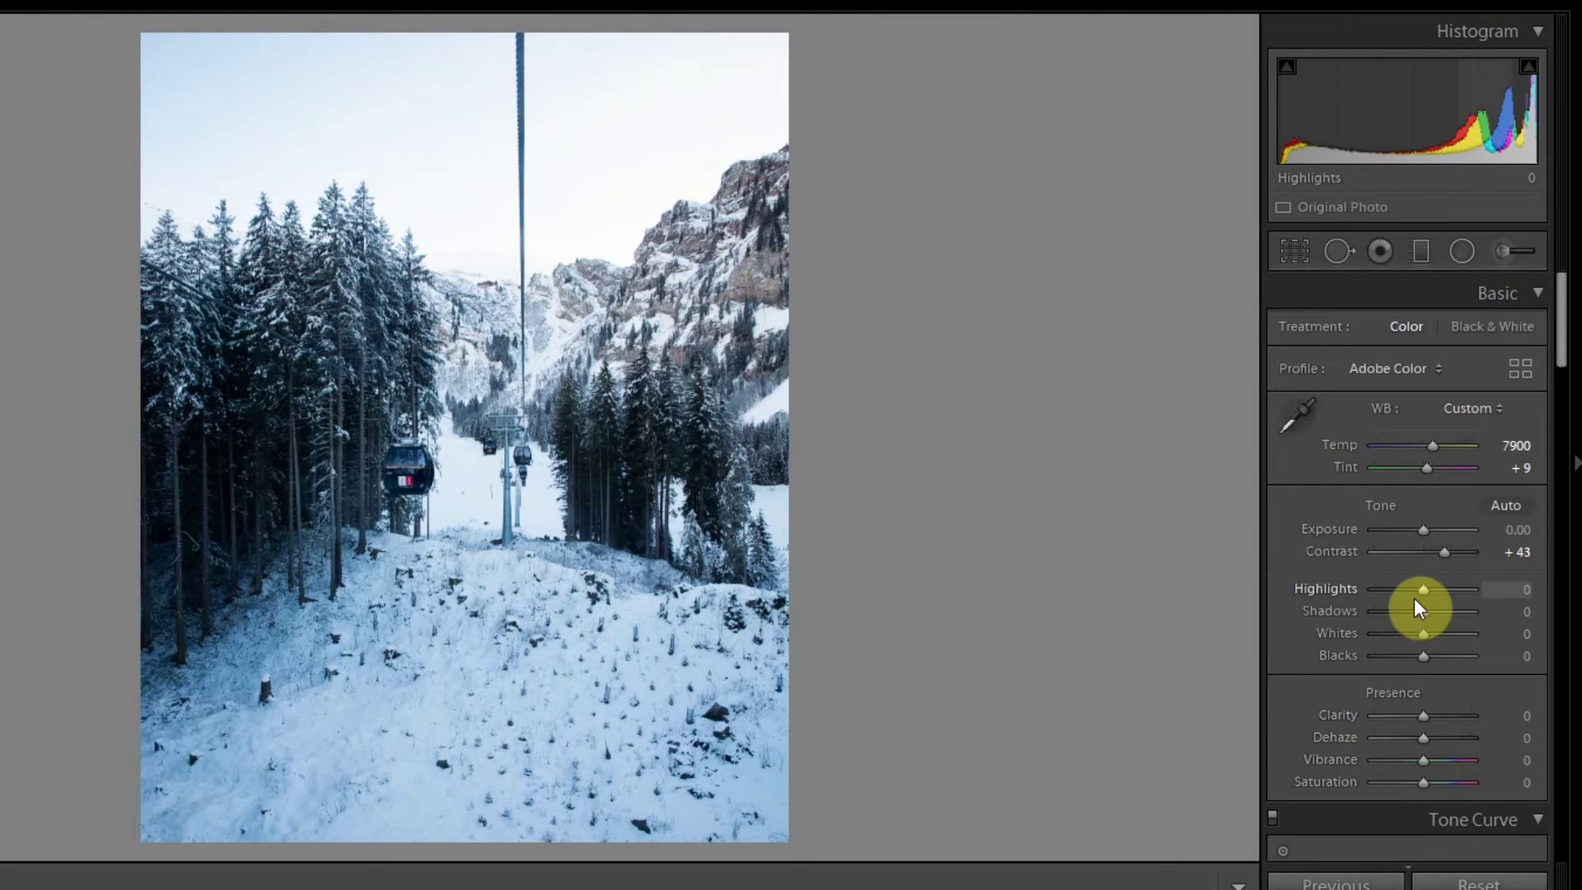
mouse_move(1405, 592)
left_mouse_down()
mouse_move(1368, 587)
mouse_move(1399, 582)
left_mouse_up()
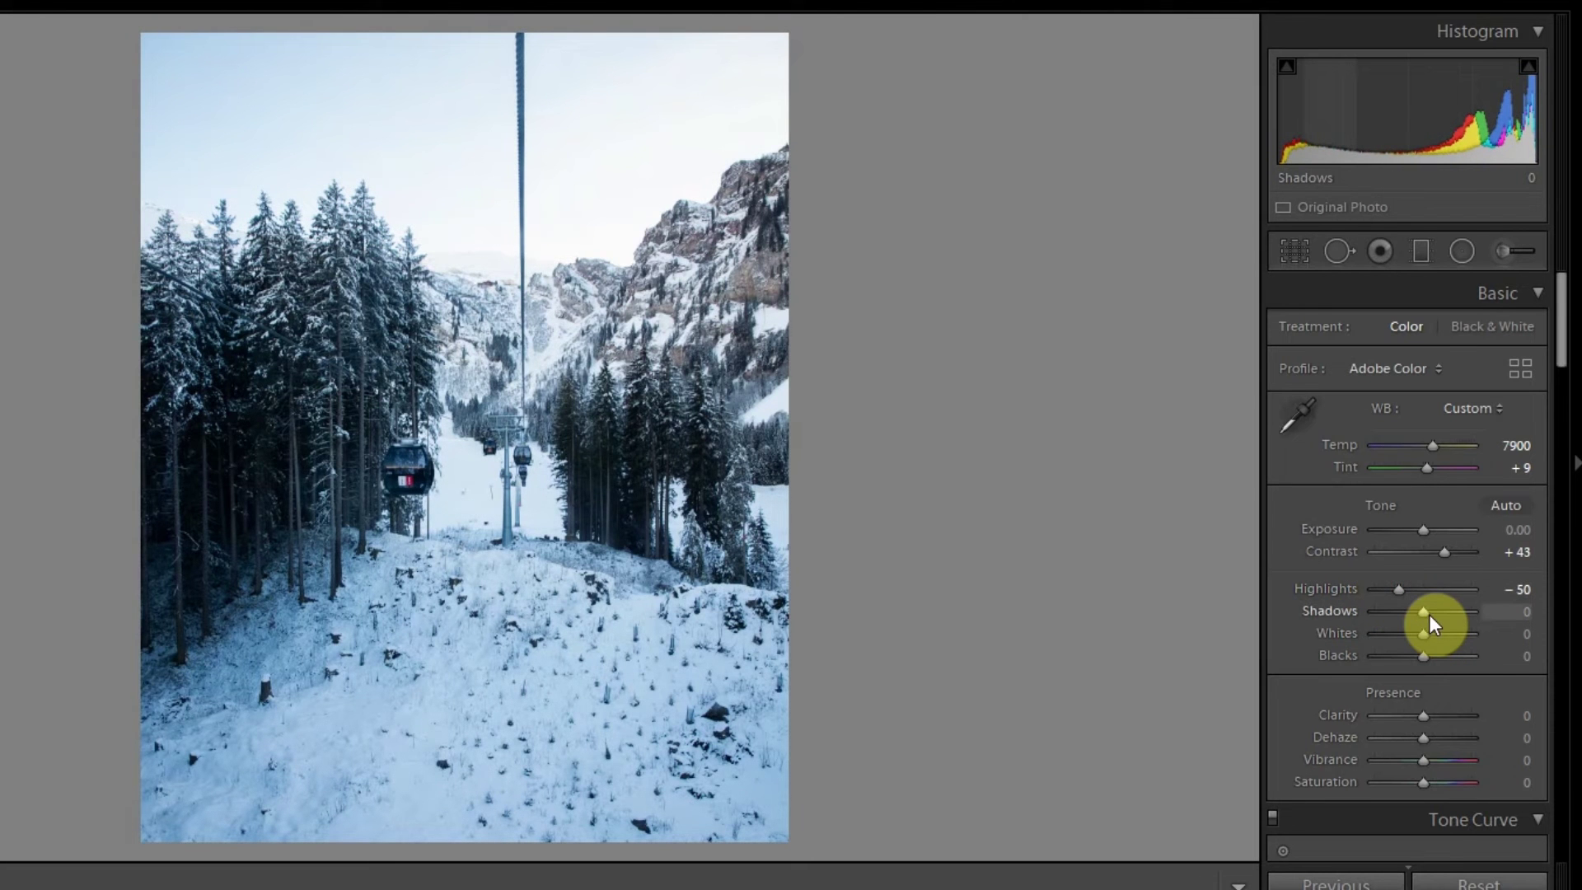
left_click_drag(1427, 611, 1452, 607)
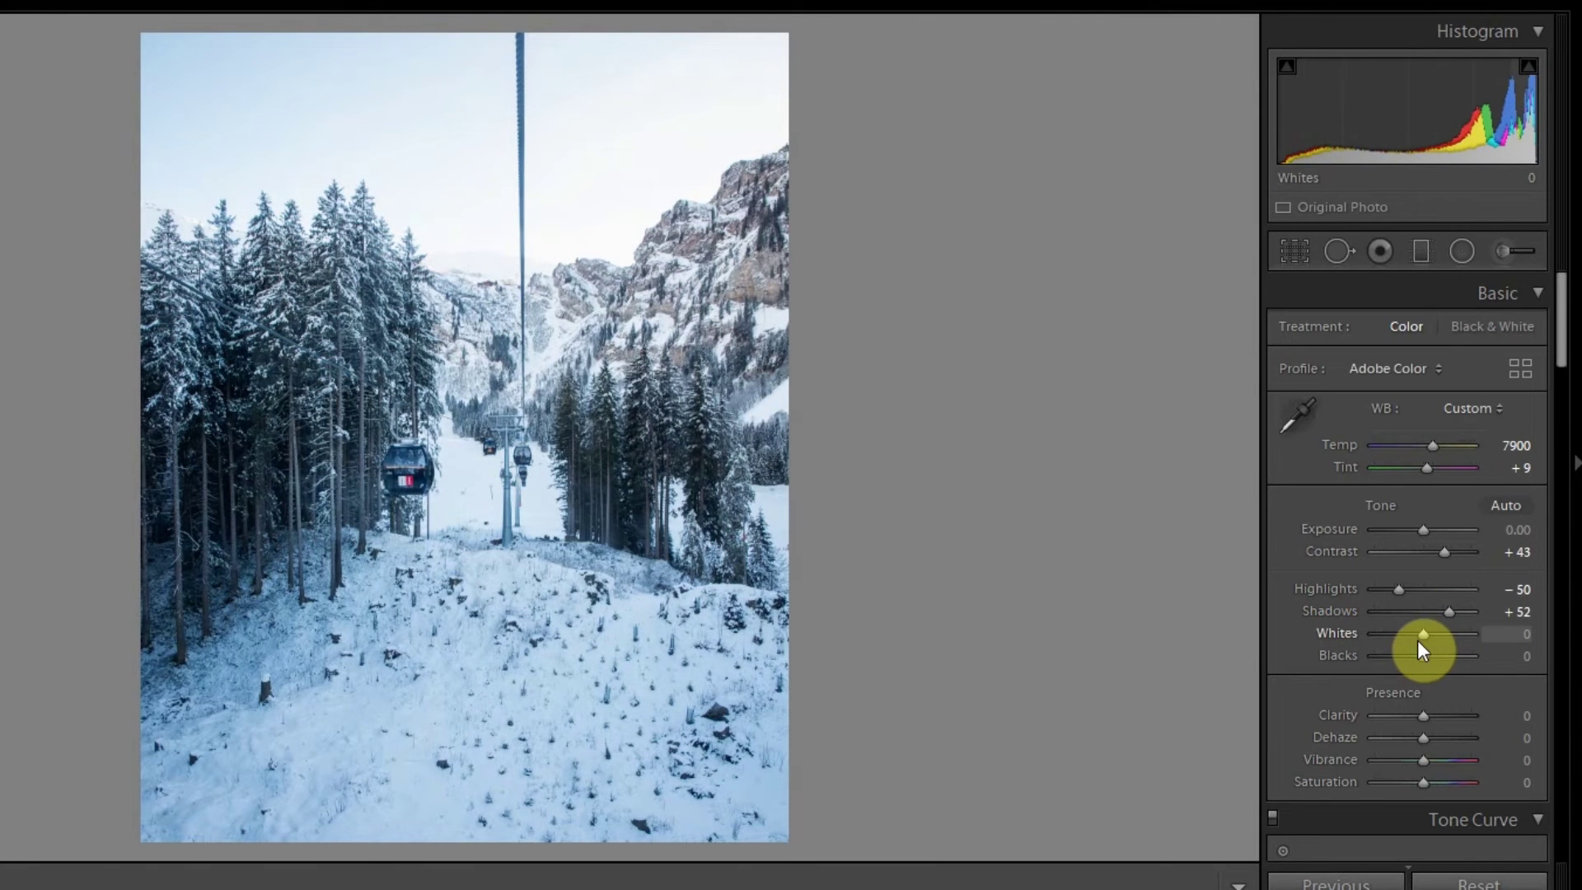
- Set the photo's whites to +5 and blacks to -36
left_click_drag(1422, 632, 1430, 638)
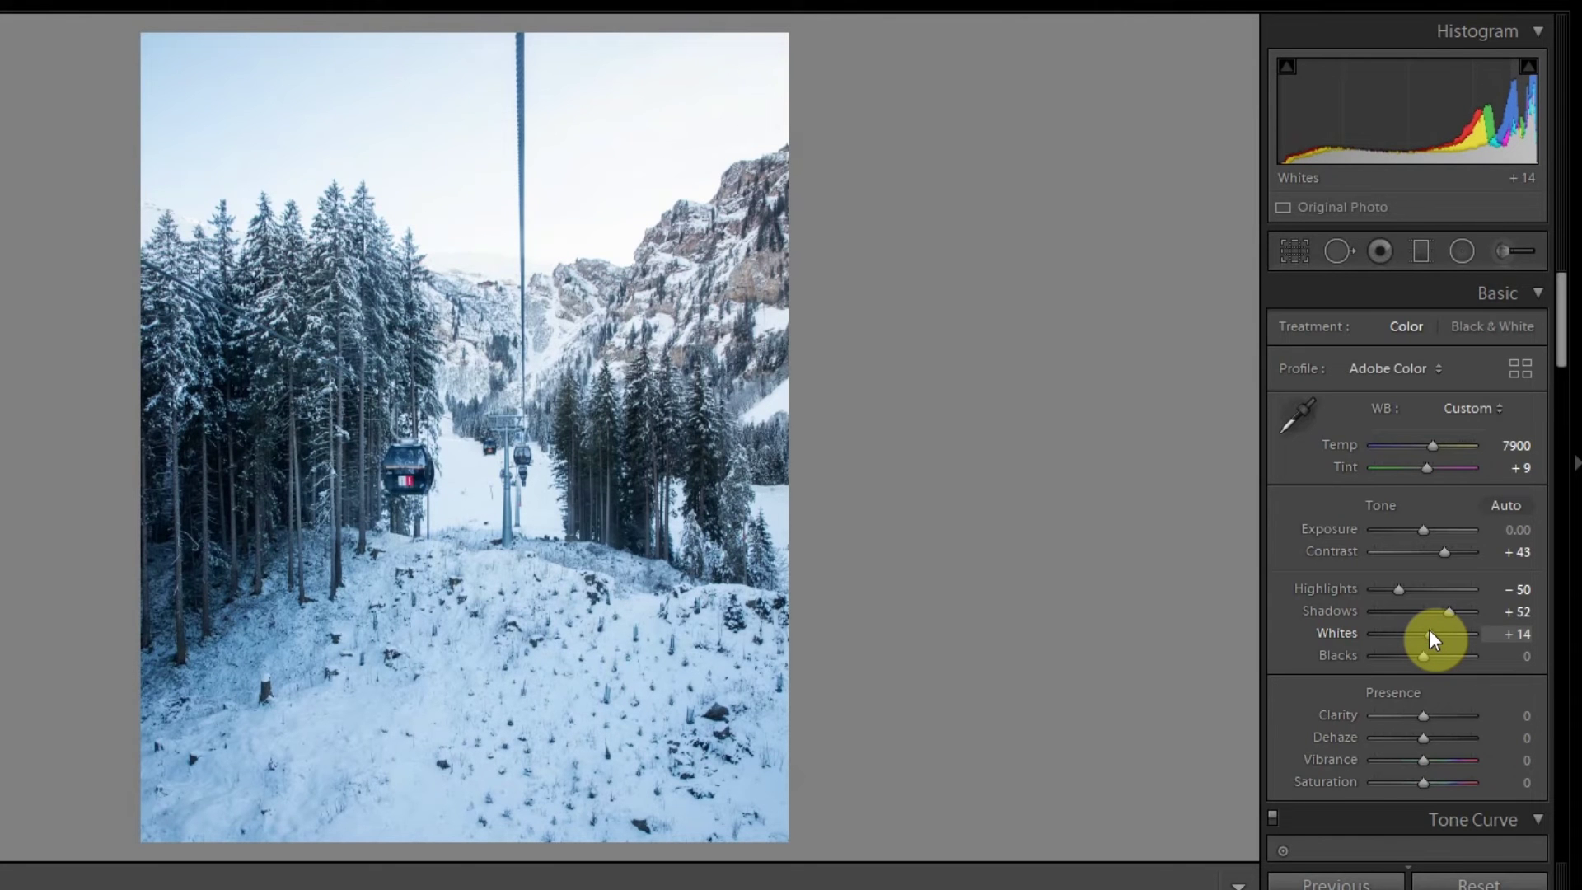
left_click_drag(1431, 639, 1427, 639)
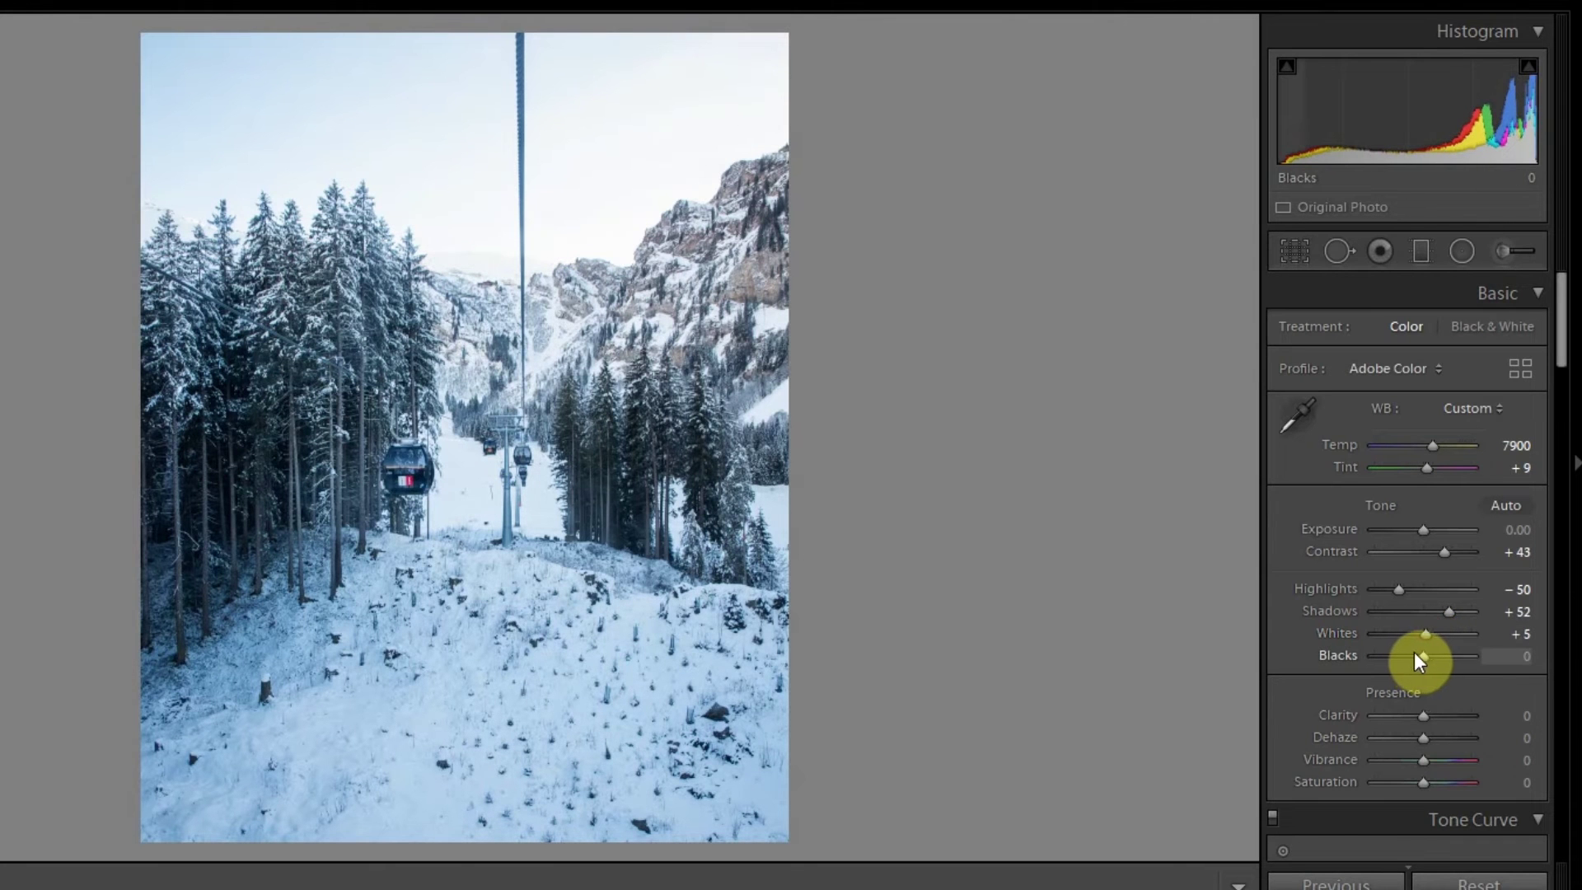
left_click_drag(1421, 654, 1403, 651)
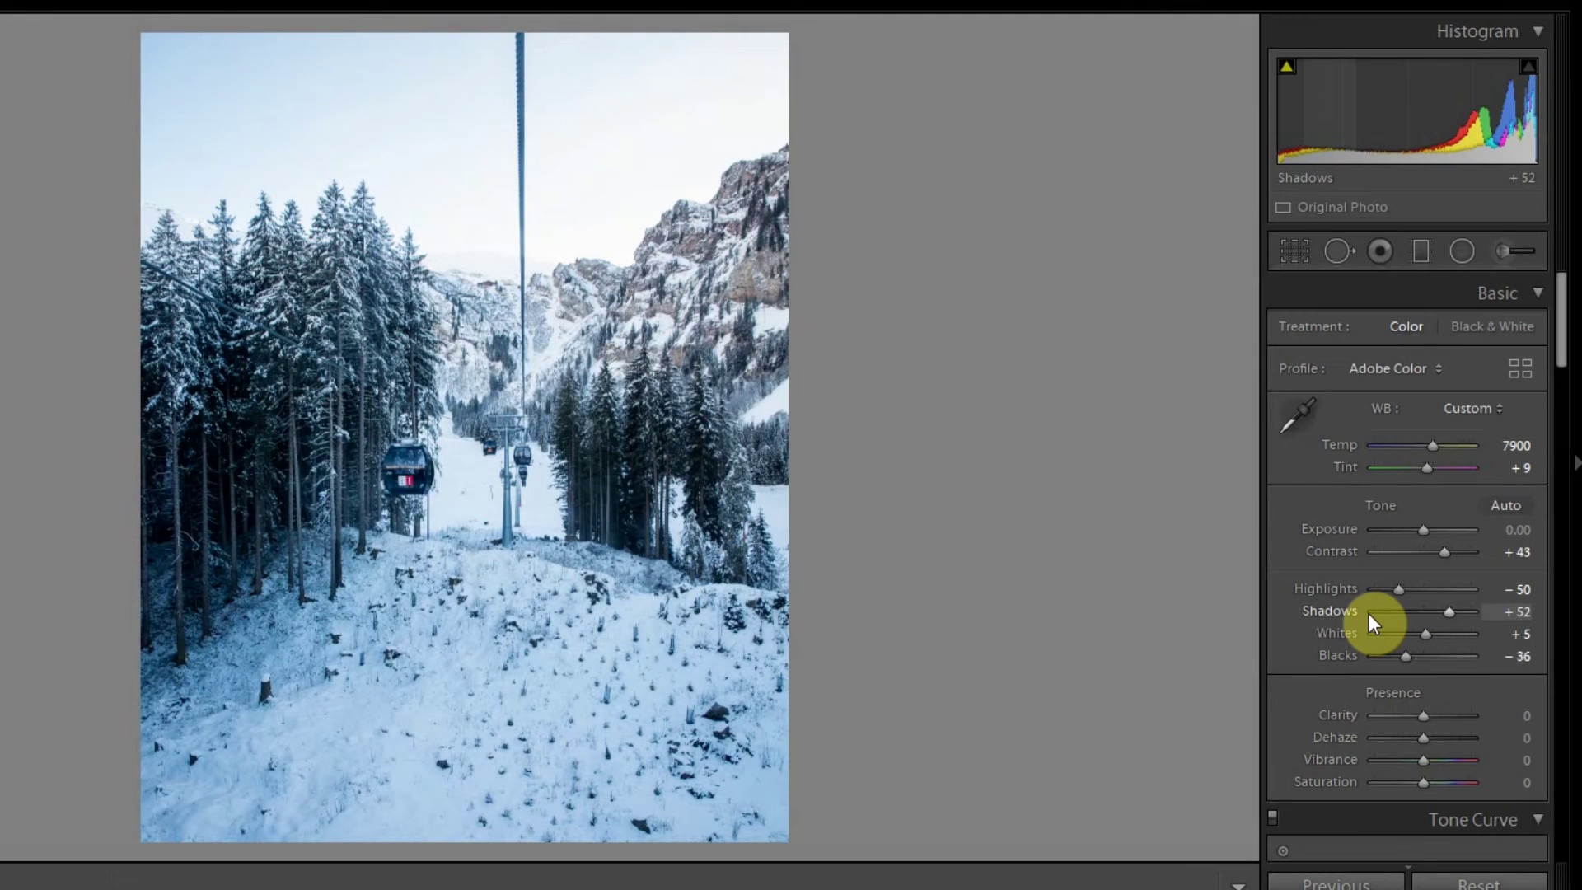
- Compare the gondola photo before and after the basic tone and white balance edits several times
key("backslash")
key("backslash")
key("backslash")
key("backslash")
key("backslash")
key("backslash")
key("backslash")
key("backslash")
key("backslash")
key("backslash")
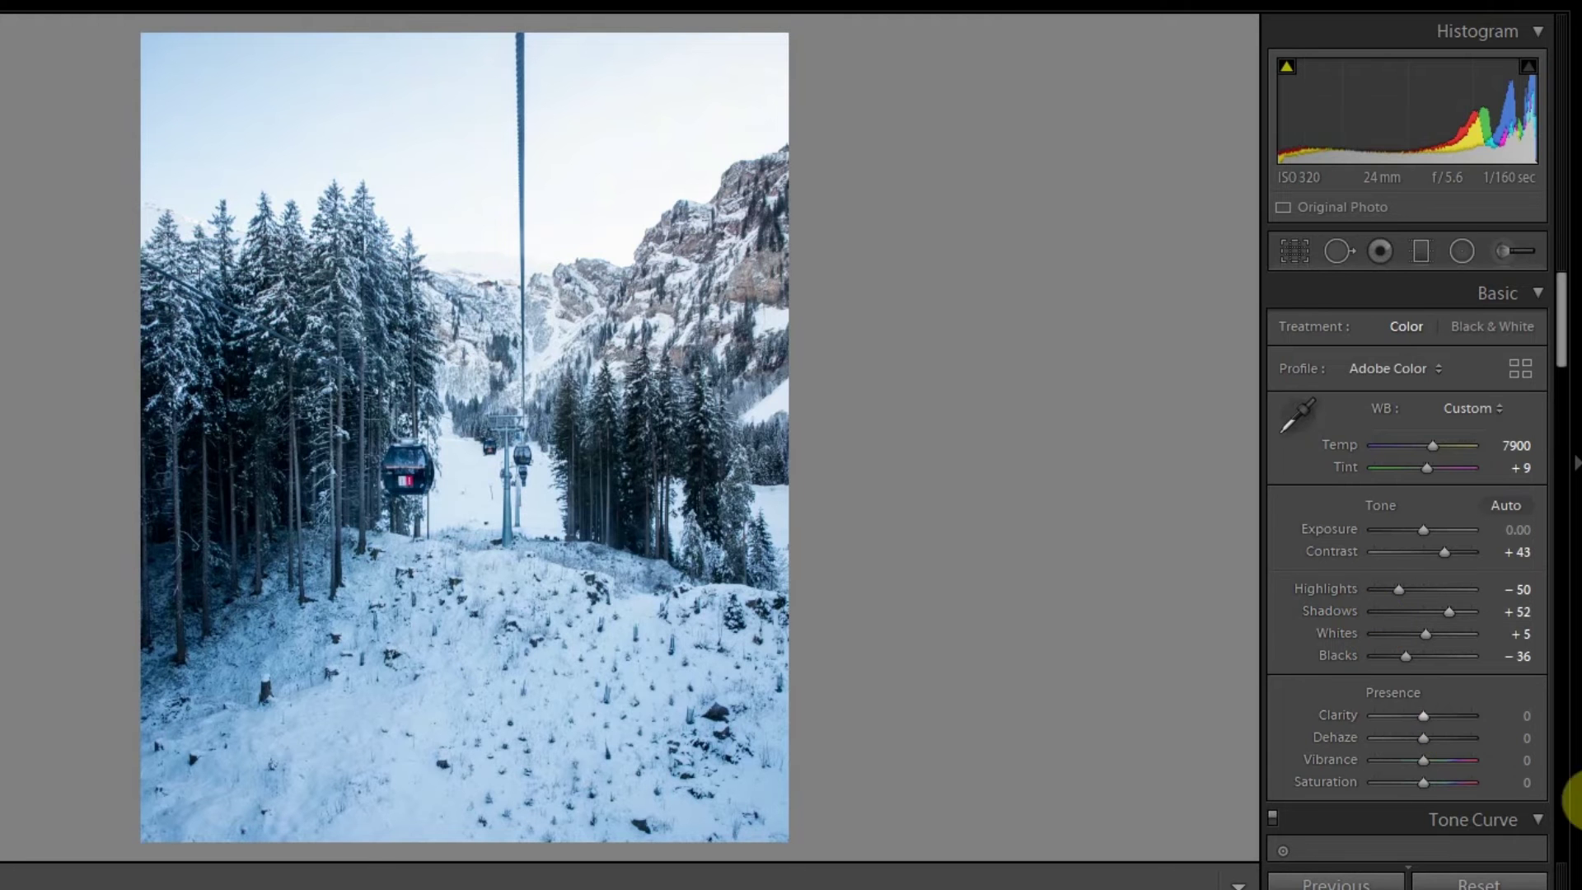
- Set the photo's clarity to +19
left_click_drag(1421, 709, 1429, 714)
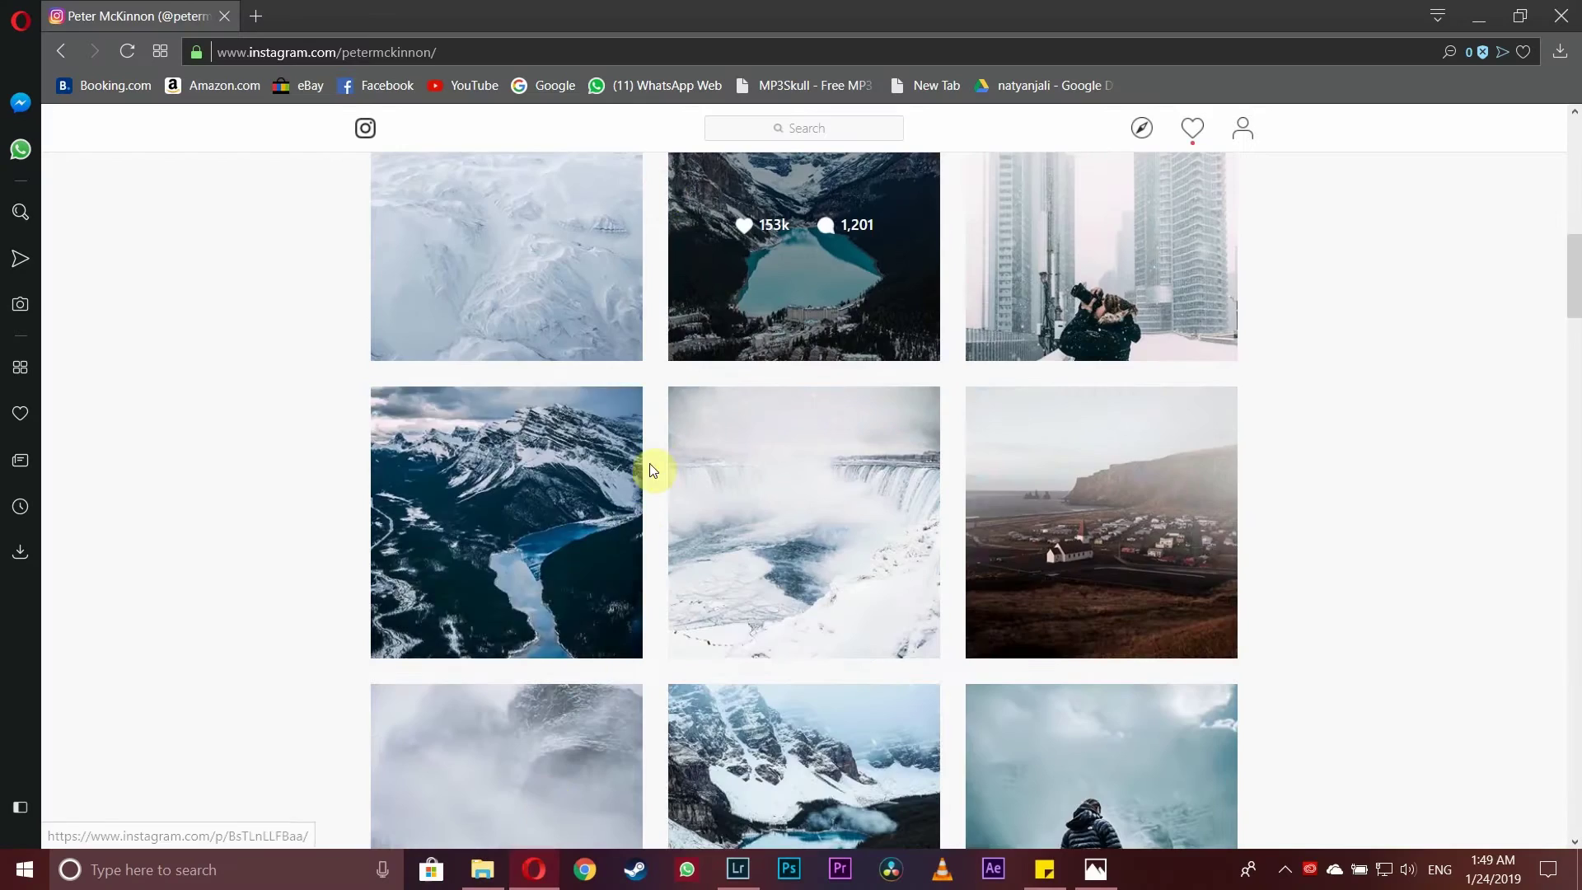
- Switch to the browser, study the snowy road and Moraine Lake posts on Peter McKinnon's Instagram page, and return to Lightroom
scroll(655, 453, "up", 8)
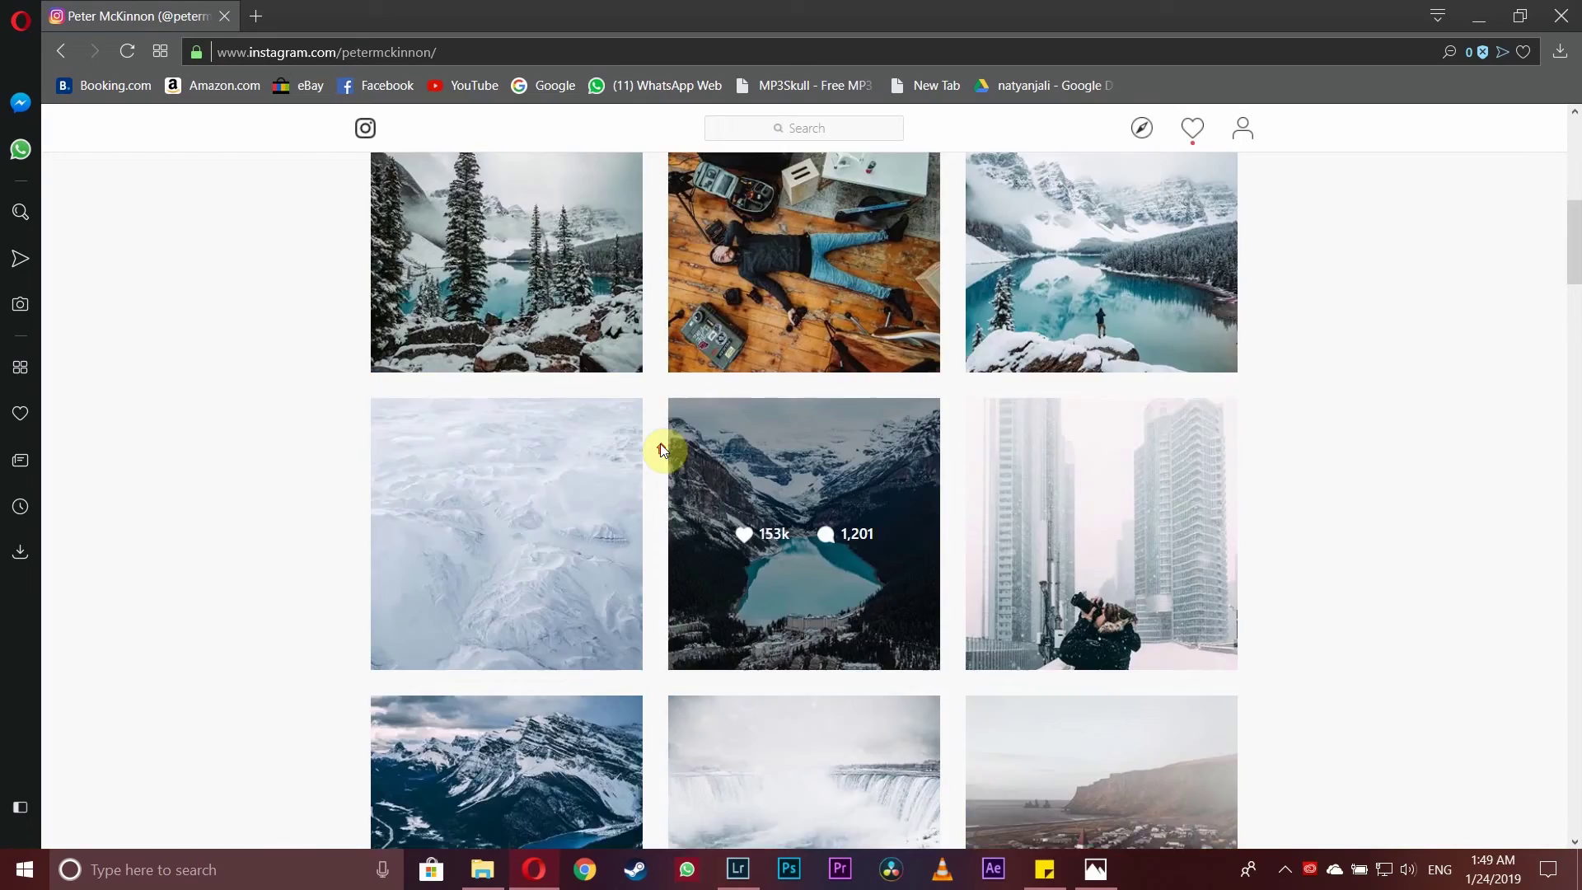
left_click(581, 626)
left_click(186, 482)
scroll(470, 494, "down", 15)
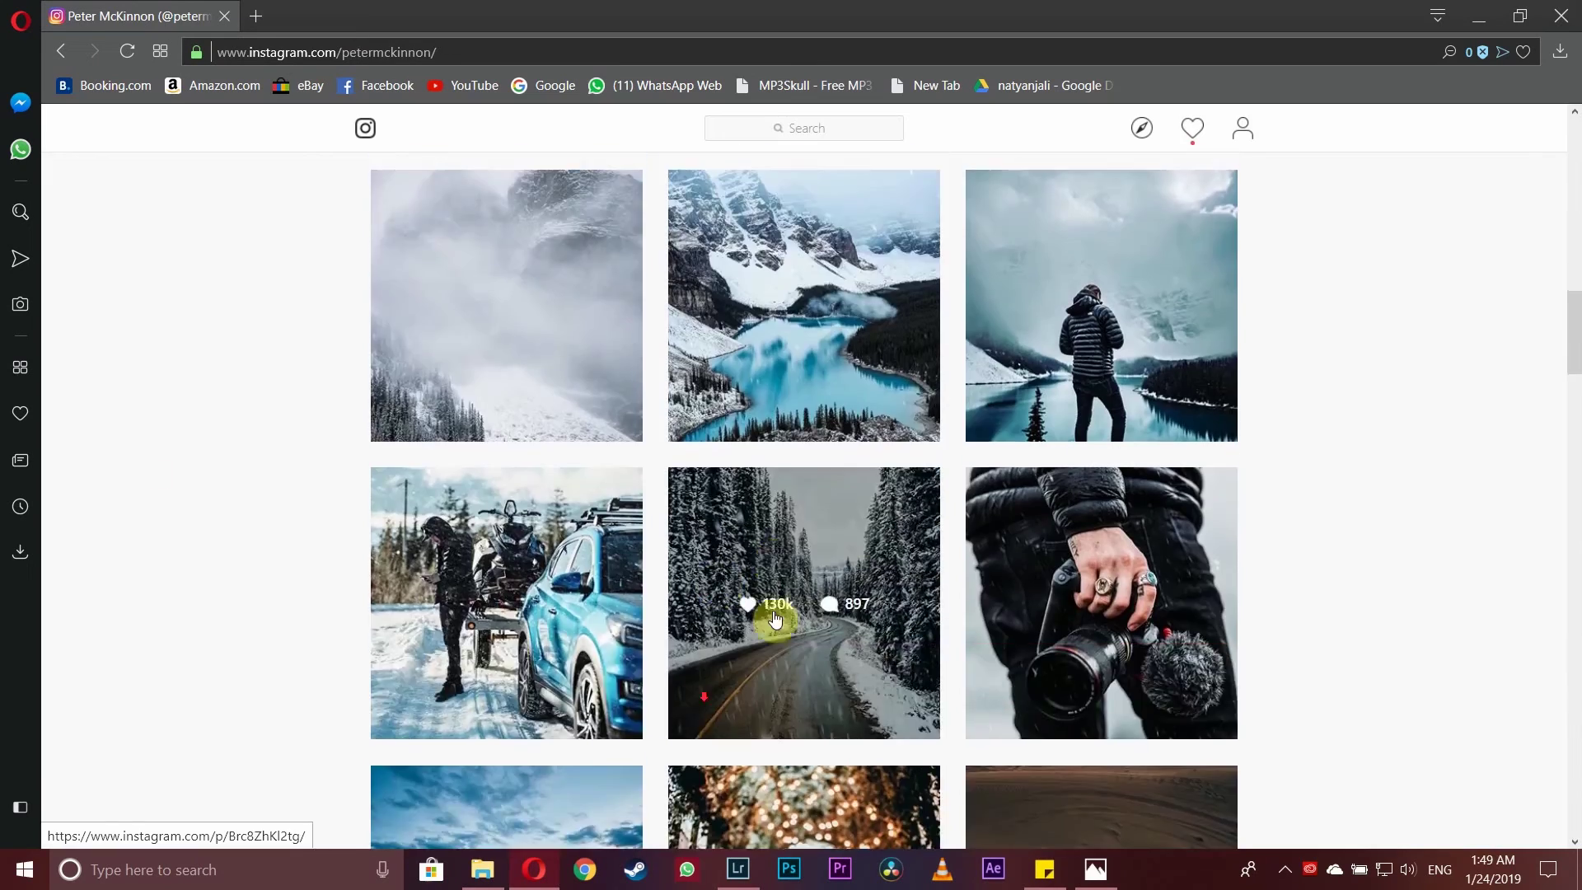
left_click(775, 620)
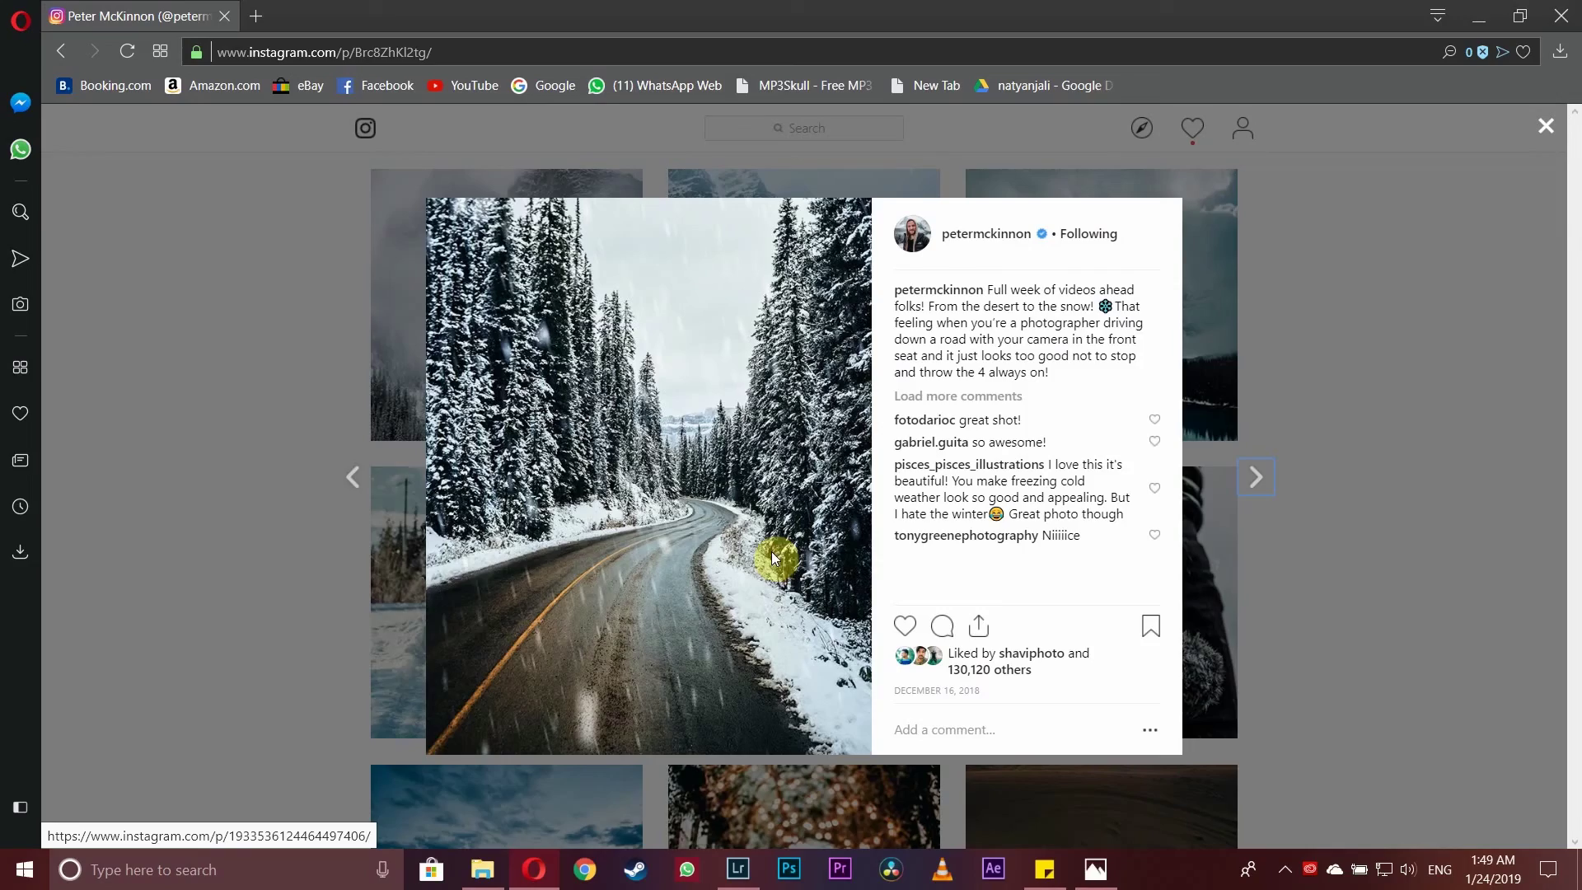
left_click(309, 360)
scroll(519, 513, "down", 5)
scroll(518, 512, "down", 6)
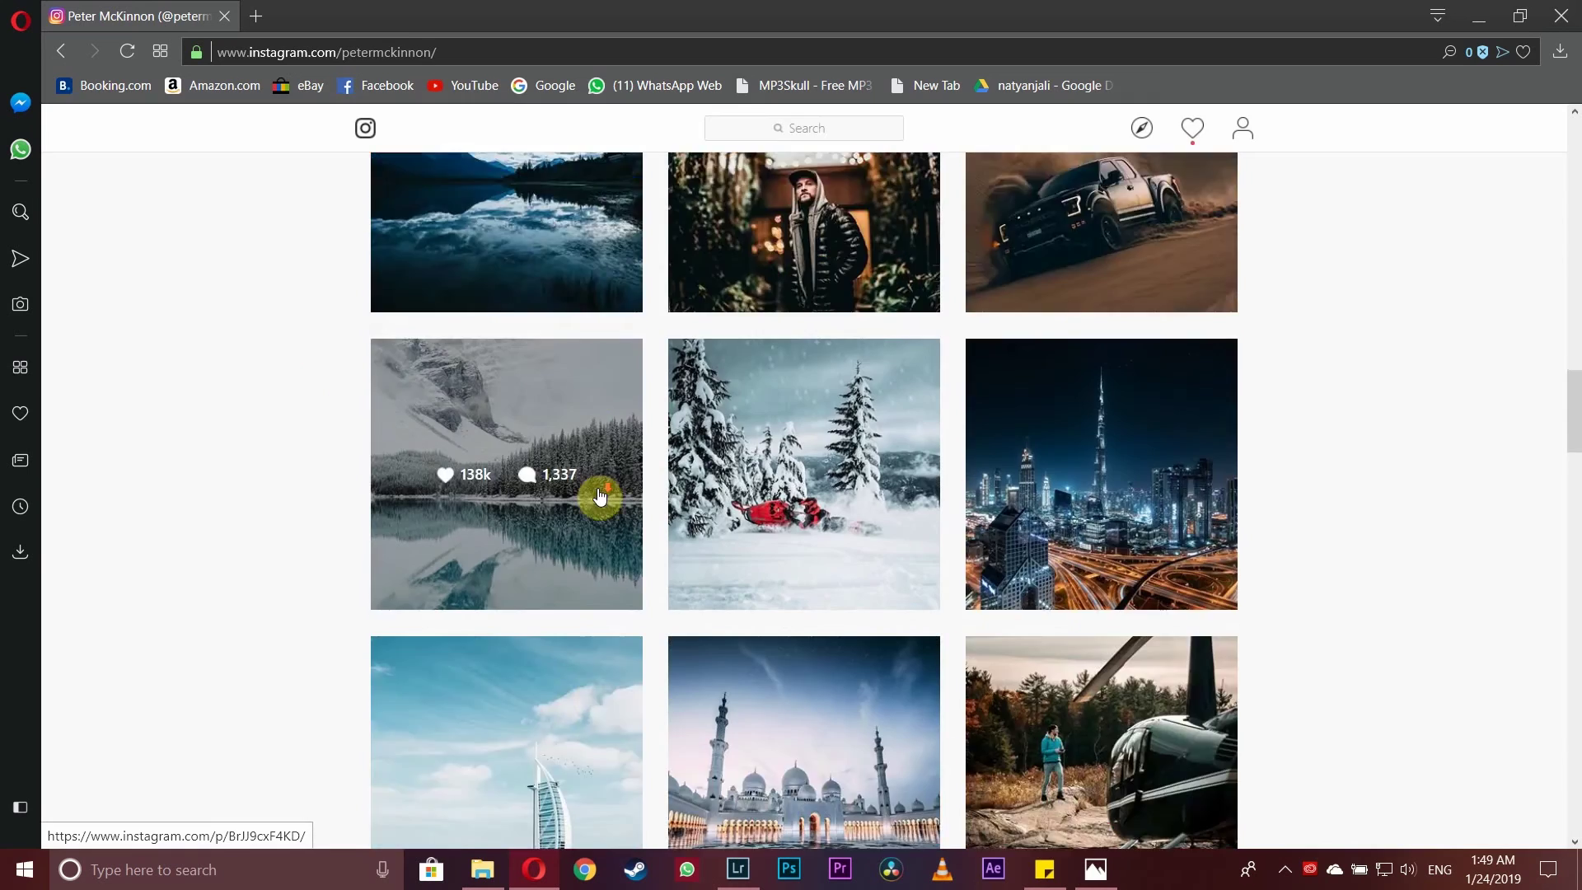
left_click(554, 388)
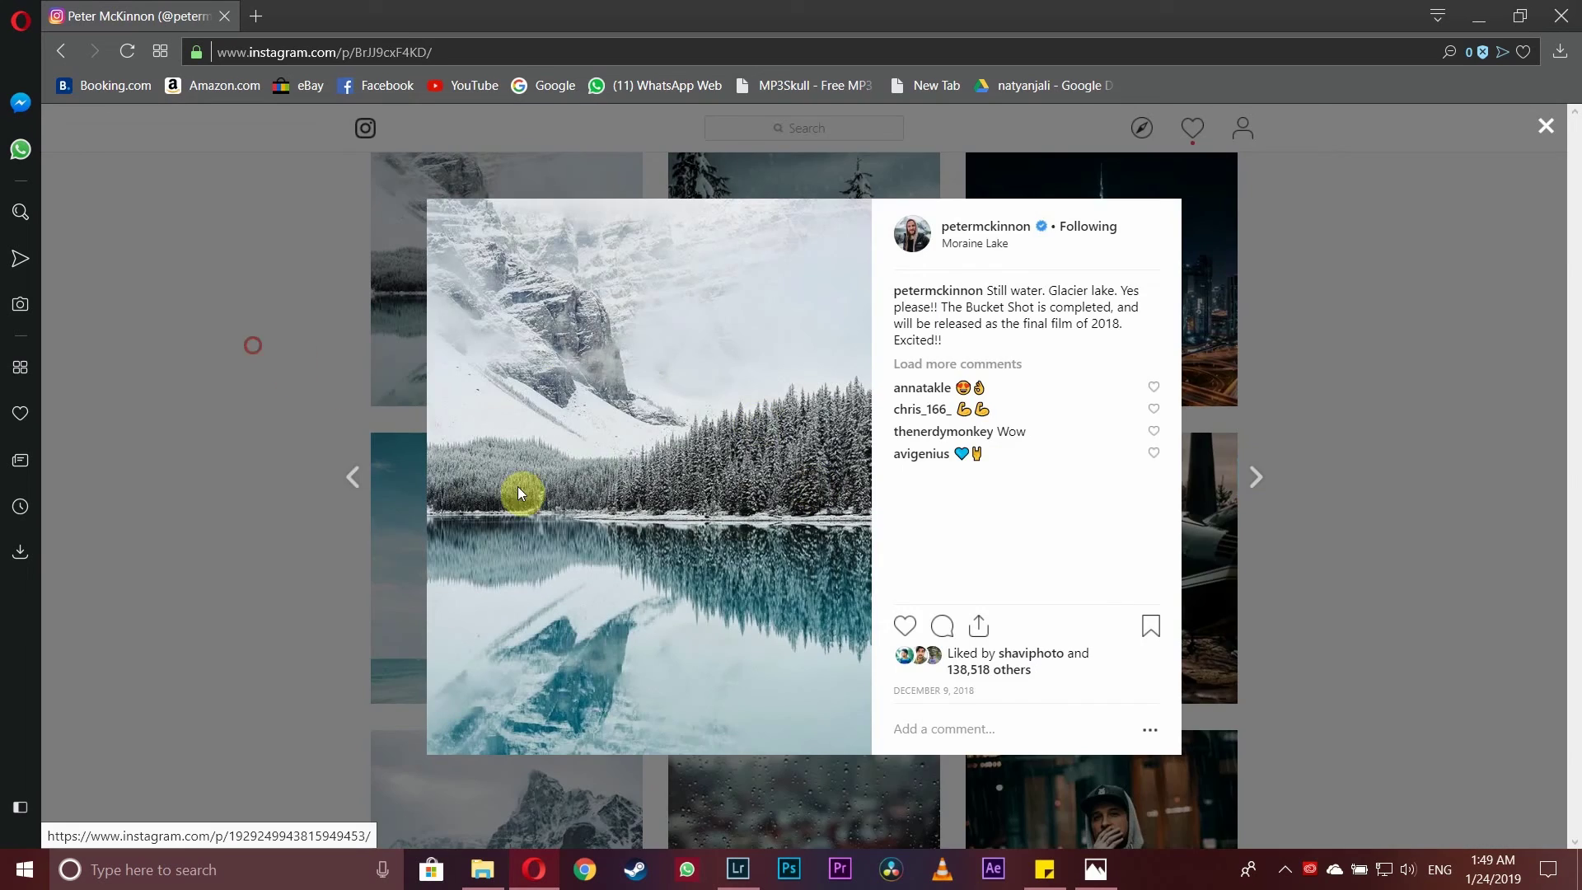
key("Escape")
left_click(742, 865)
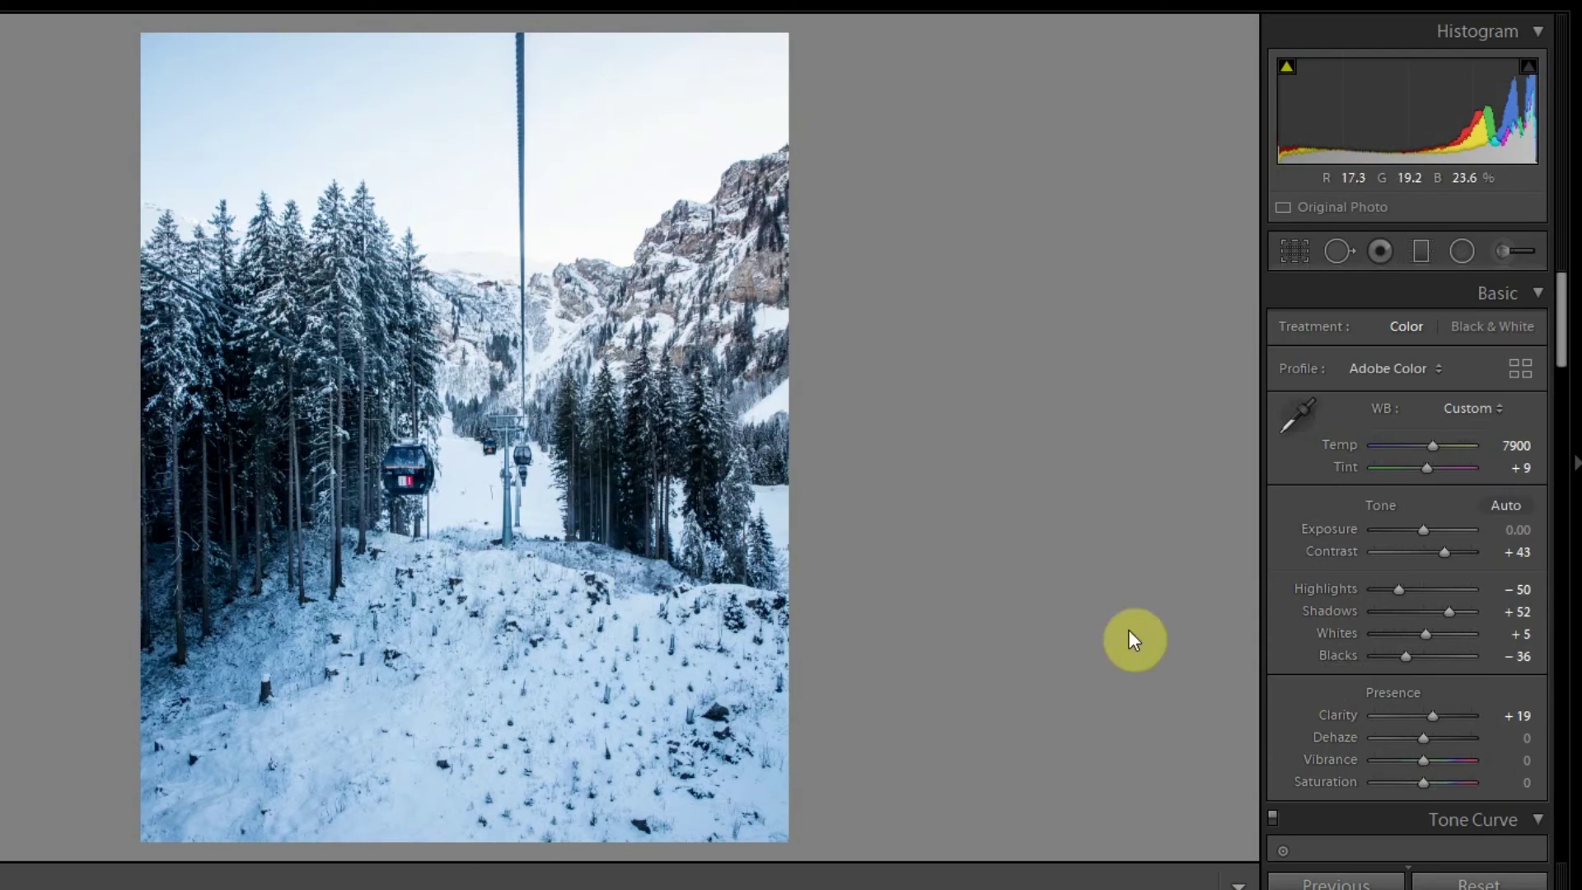
- Set the photo's clarity to +38, checking the tree detail up close, and set dehaze to +12 and vibrance to -14
left_click_drag(1432, 713, 1442, 714)
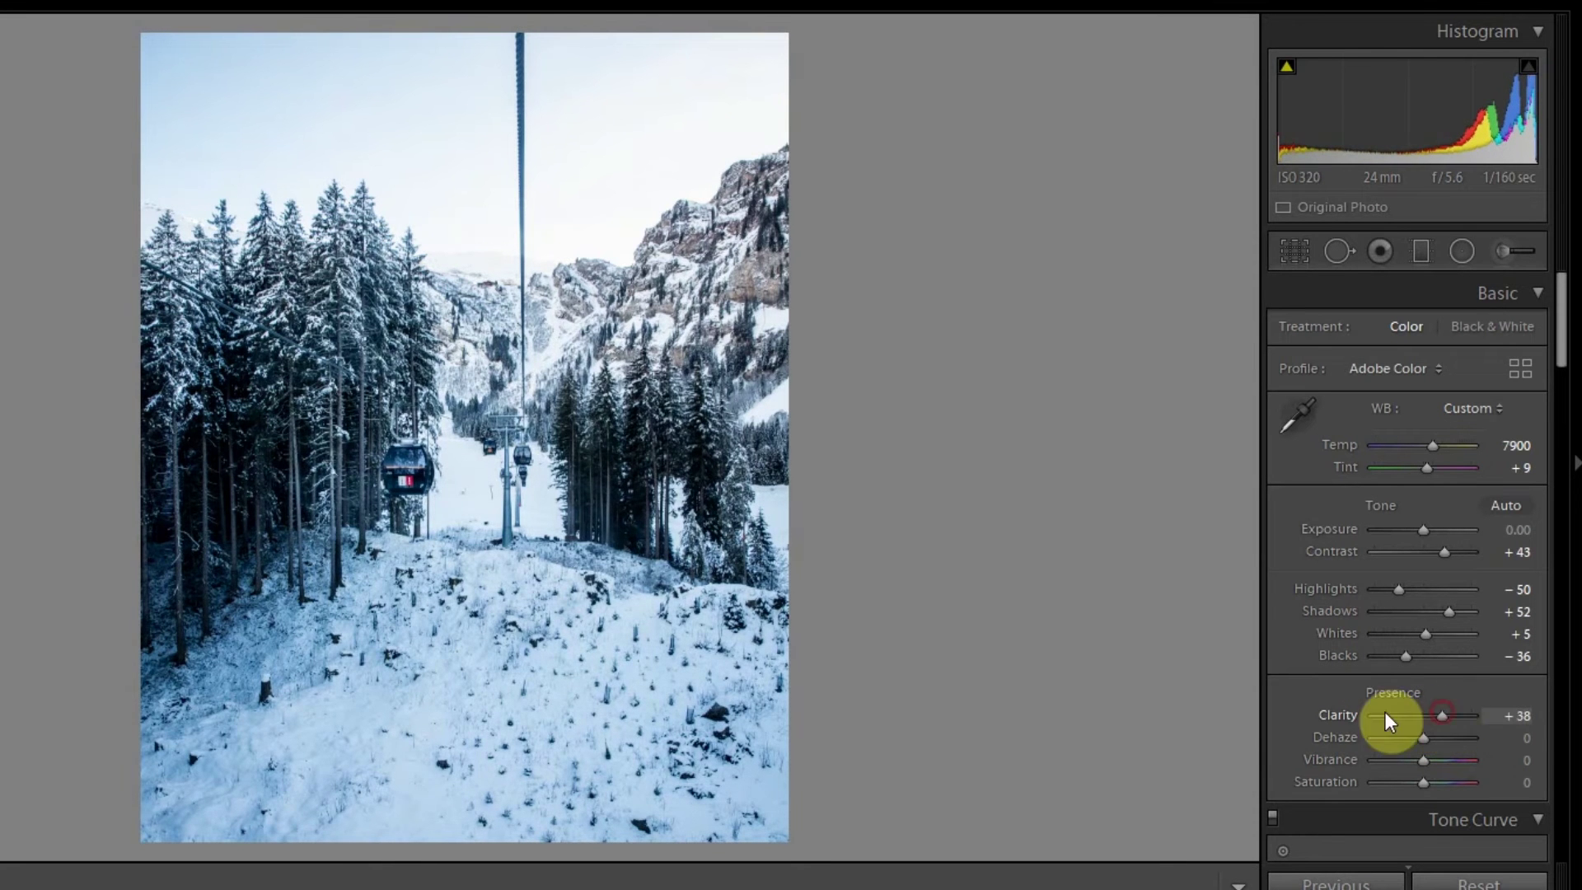
left_click(354, 246)
left_click(360, 239)
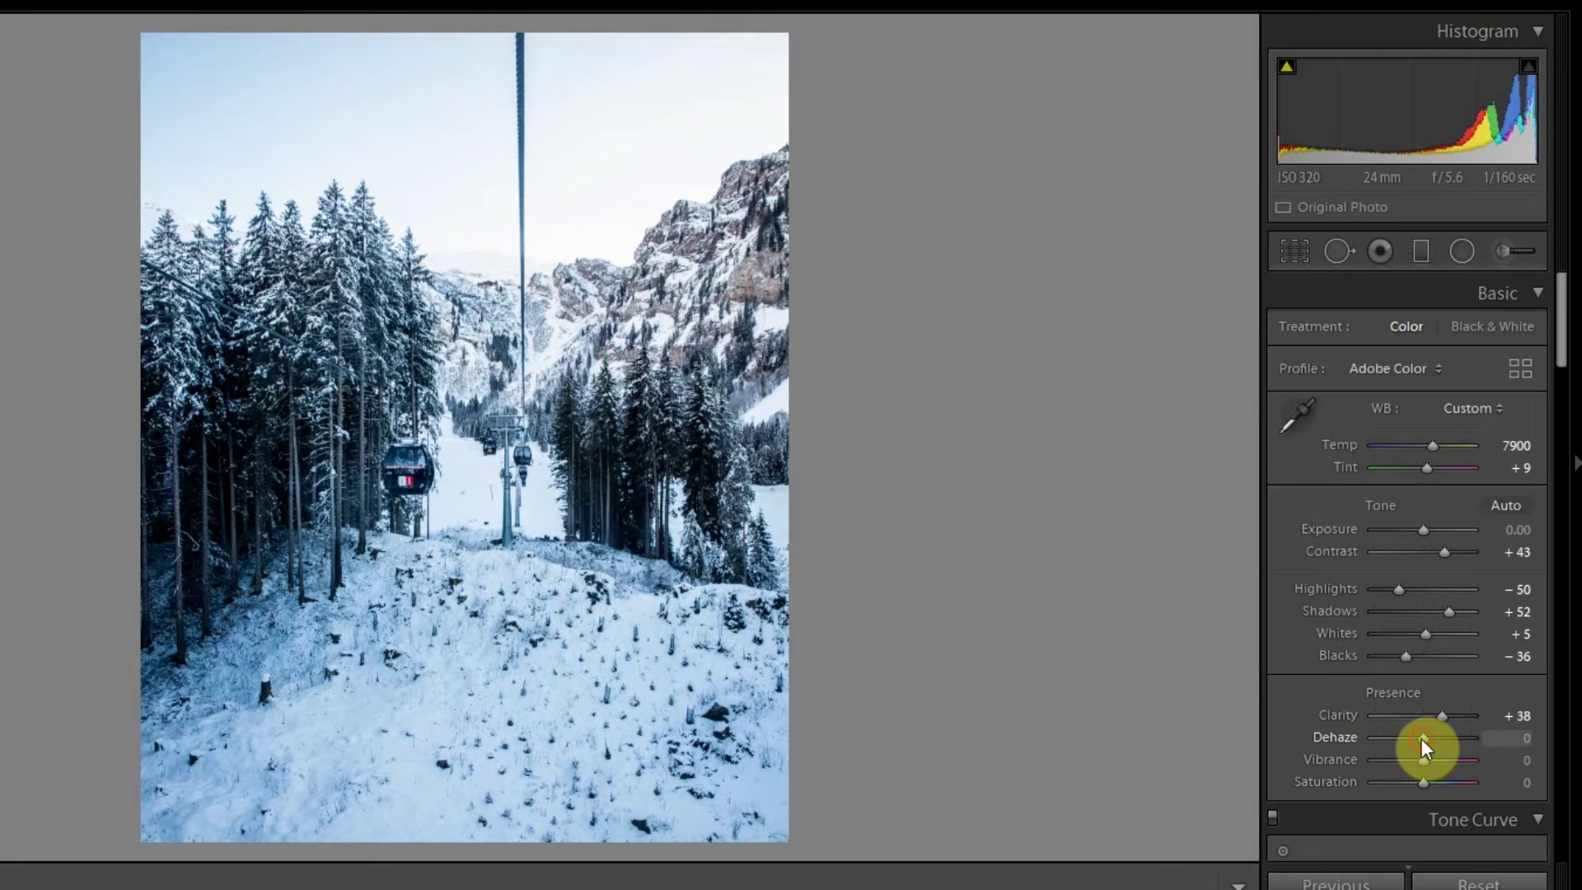
left_click_drag(1423, 737, 1430, 737)
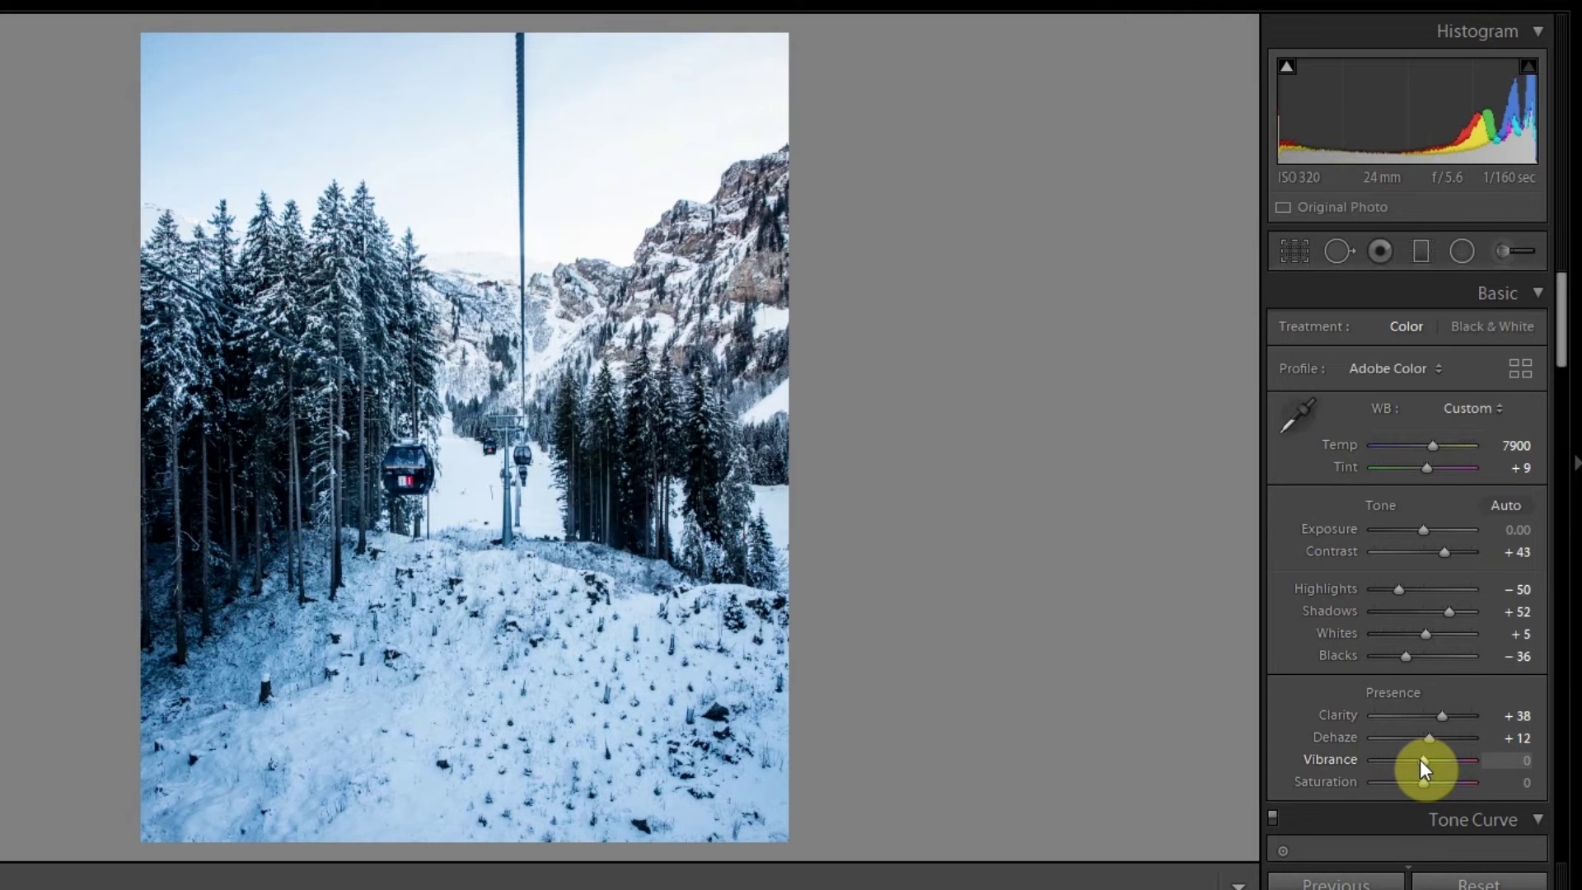
left_click_drag(1419, 760, 1412, 759)
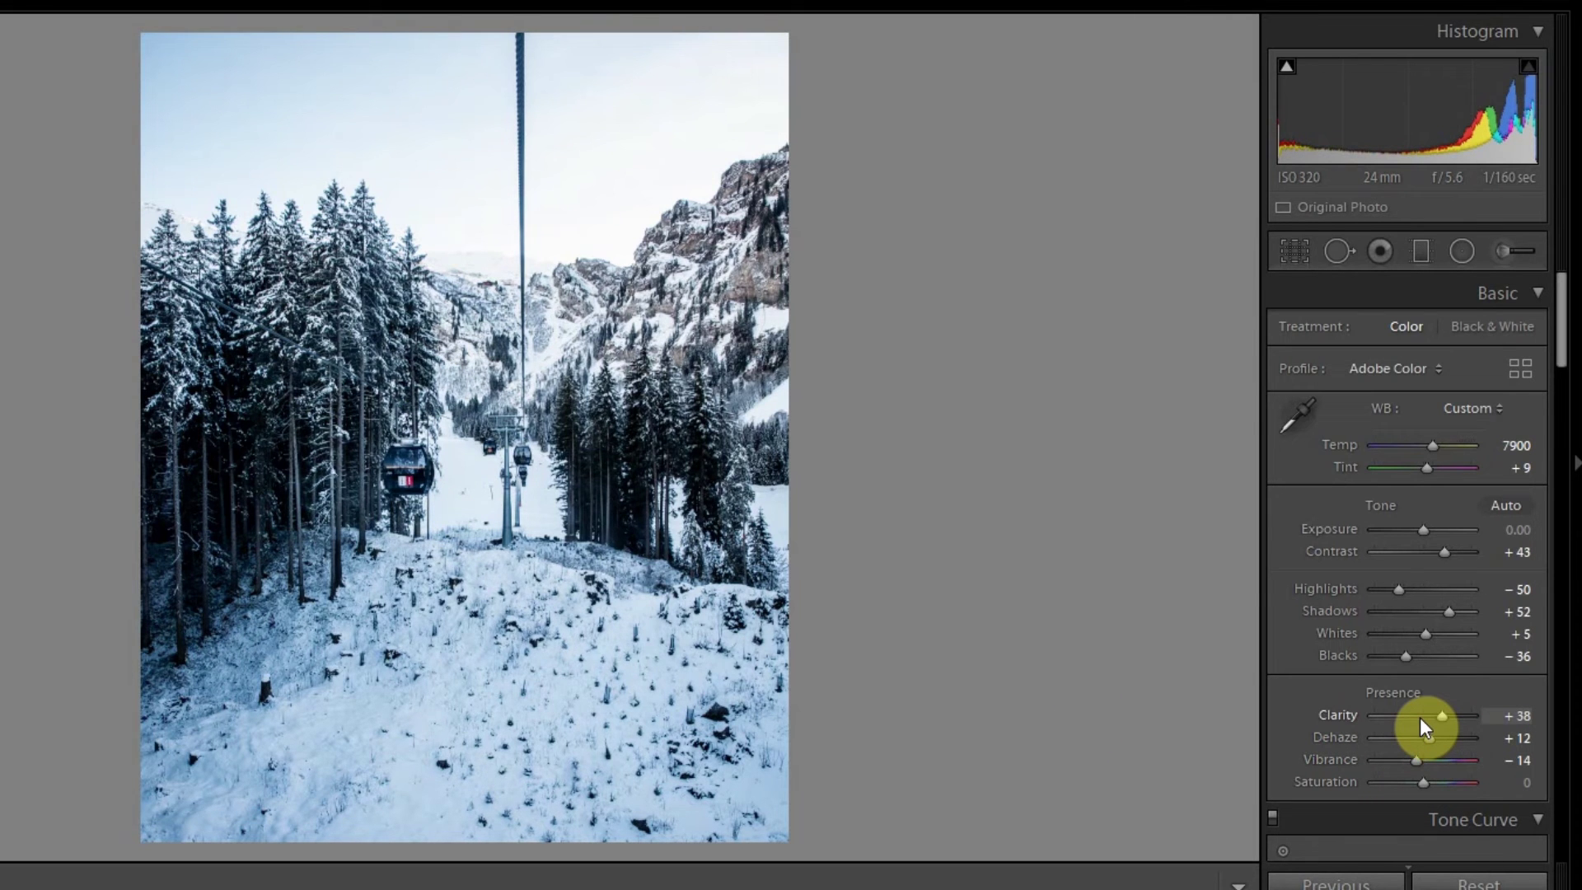
- Compare the gondola photo before and after the presence and tone adjustments several times
key("backslash")
key("backslash")
key("backslash")
key("backslash")
key("backslash")
key("backslash")
key("backslash")
key("backslash")
- Shape a gentle three-point S-curve on the RGB tone curve, lowering shadows and raising highlights to 76.1 / 80.4 %, and compare without it
scroll(1351, 688, "down", 6)
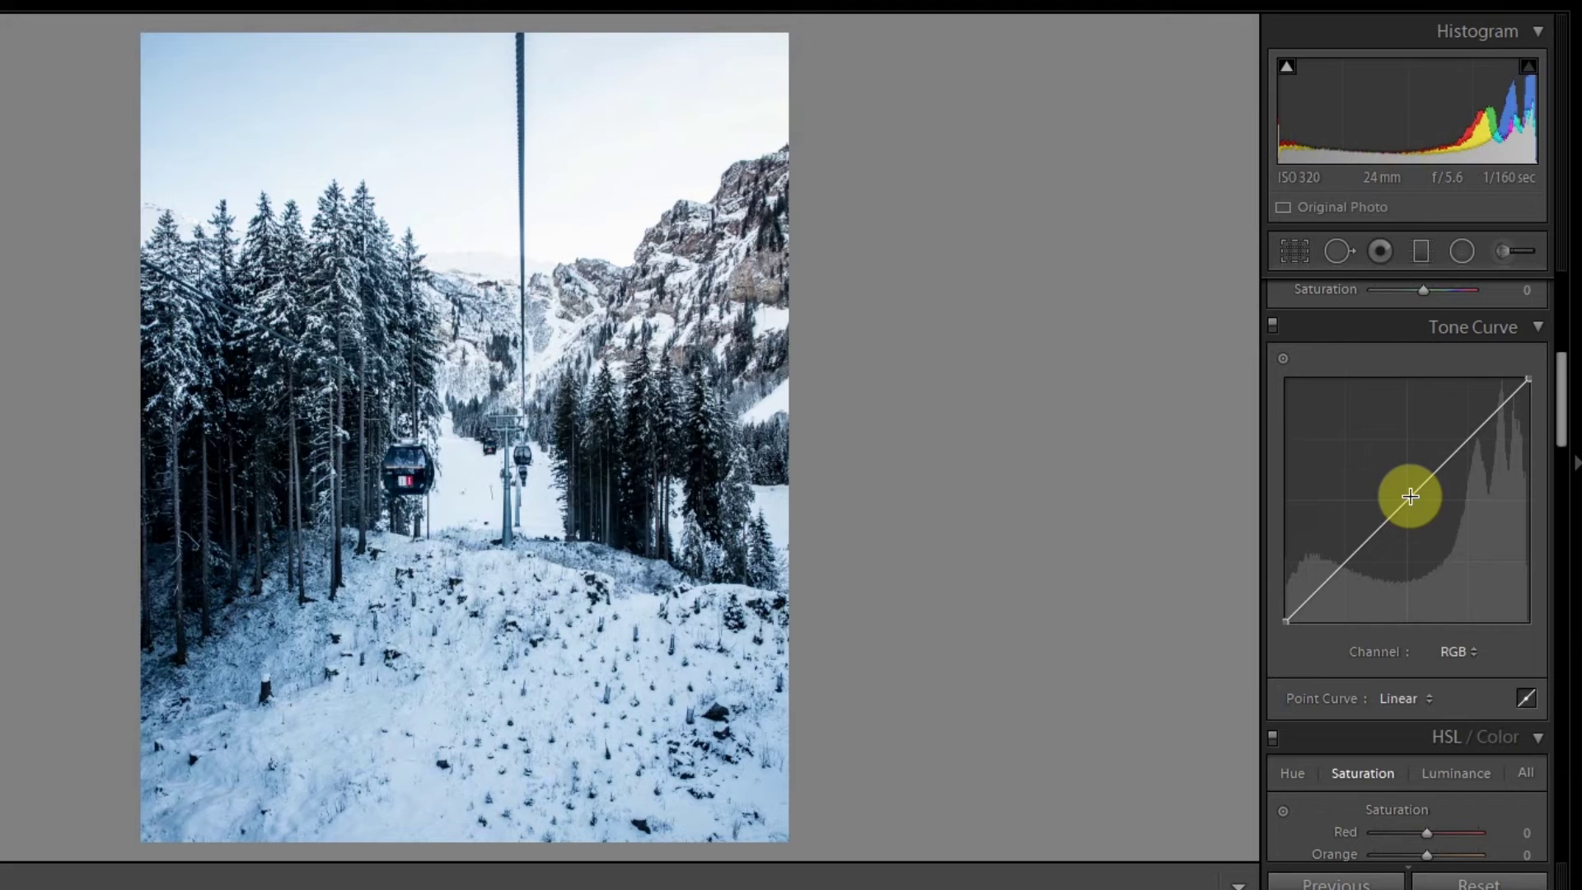
left_click(1407, 498)
left_click(1347, 561)
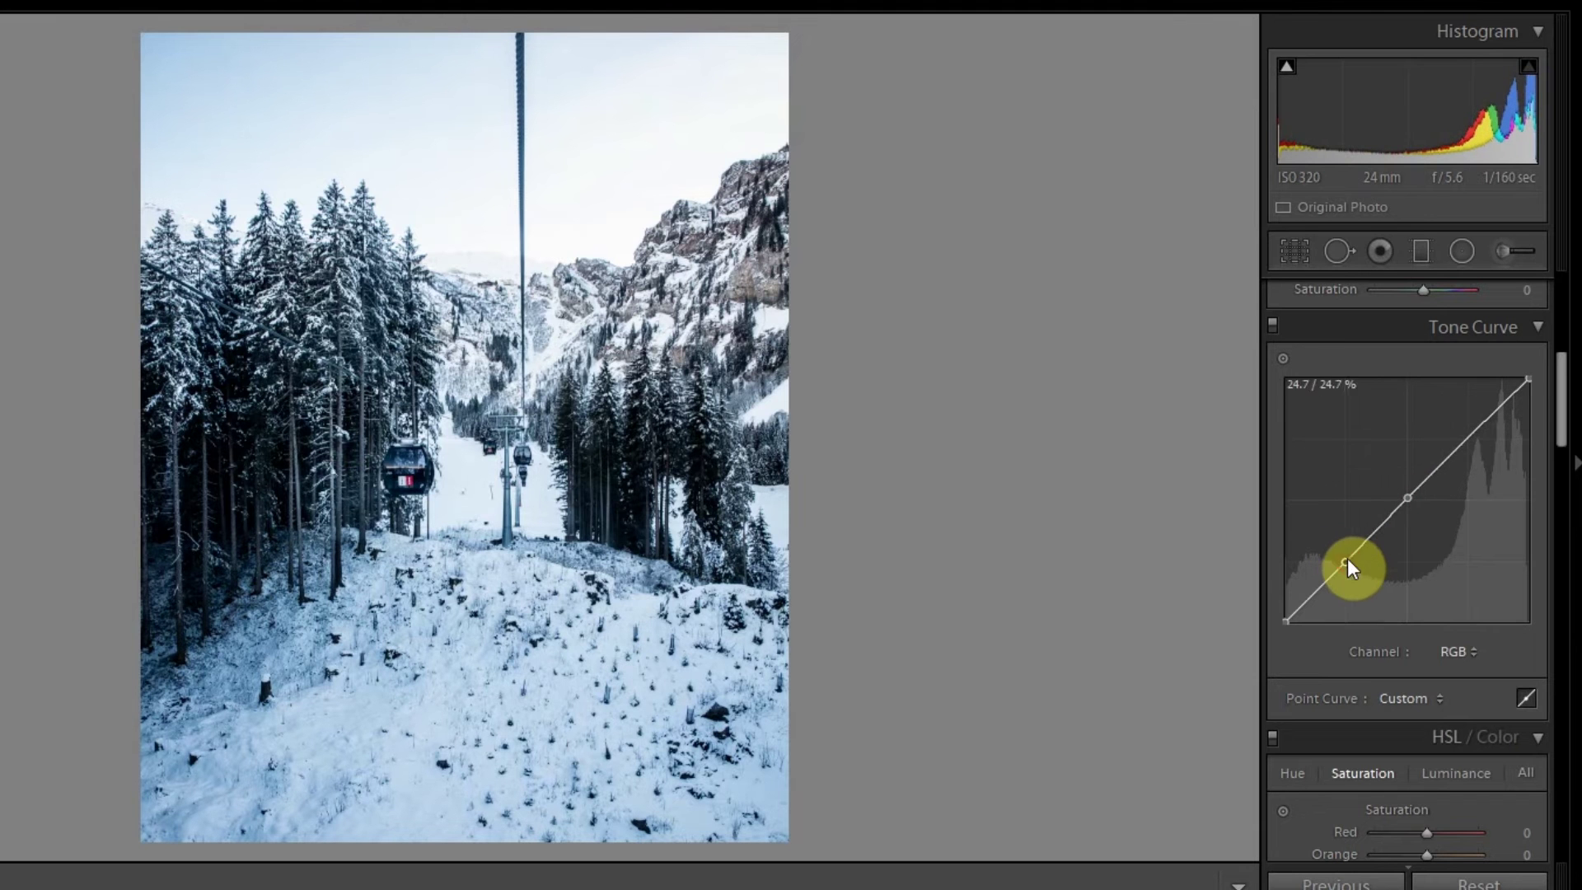
left_click(1469, 439)
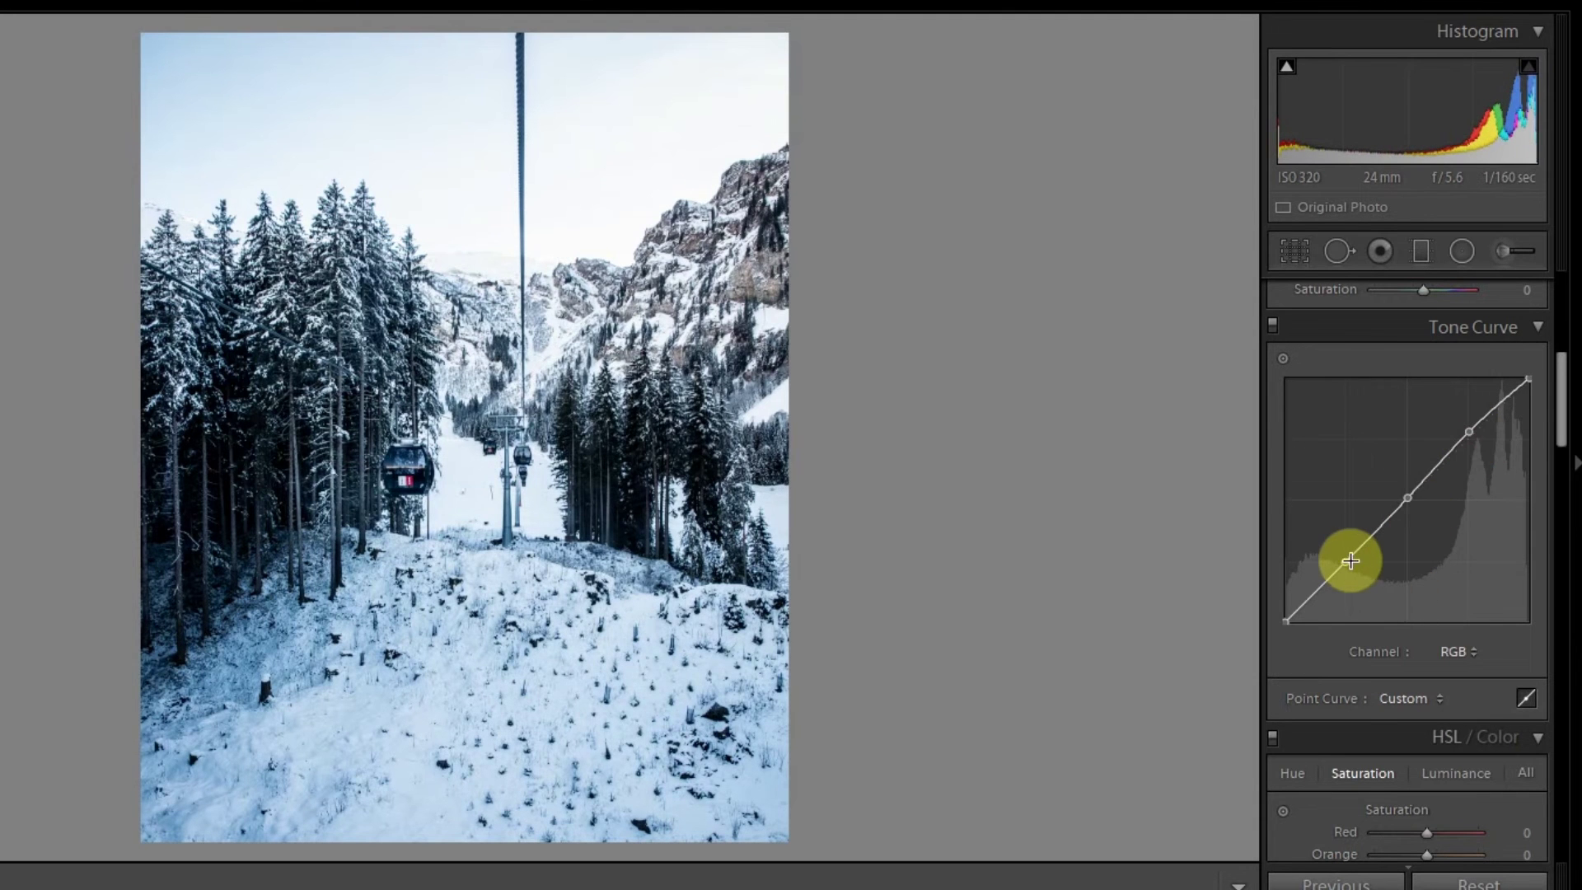
left_click_drag(1347, 562, 1348, 567)
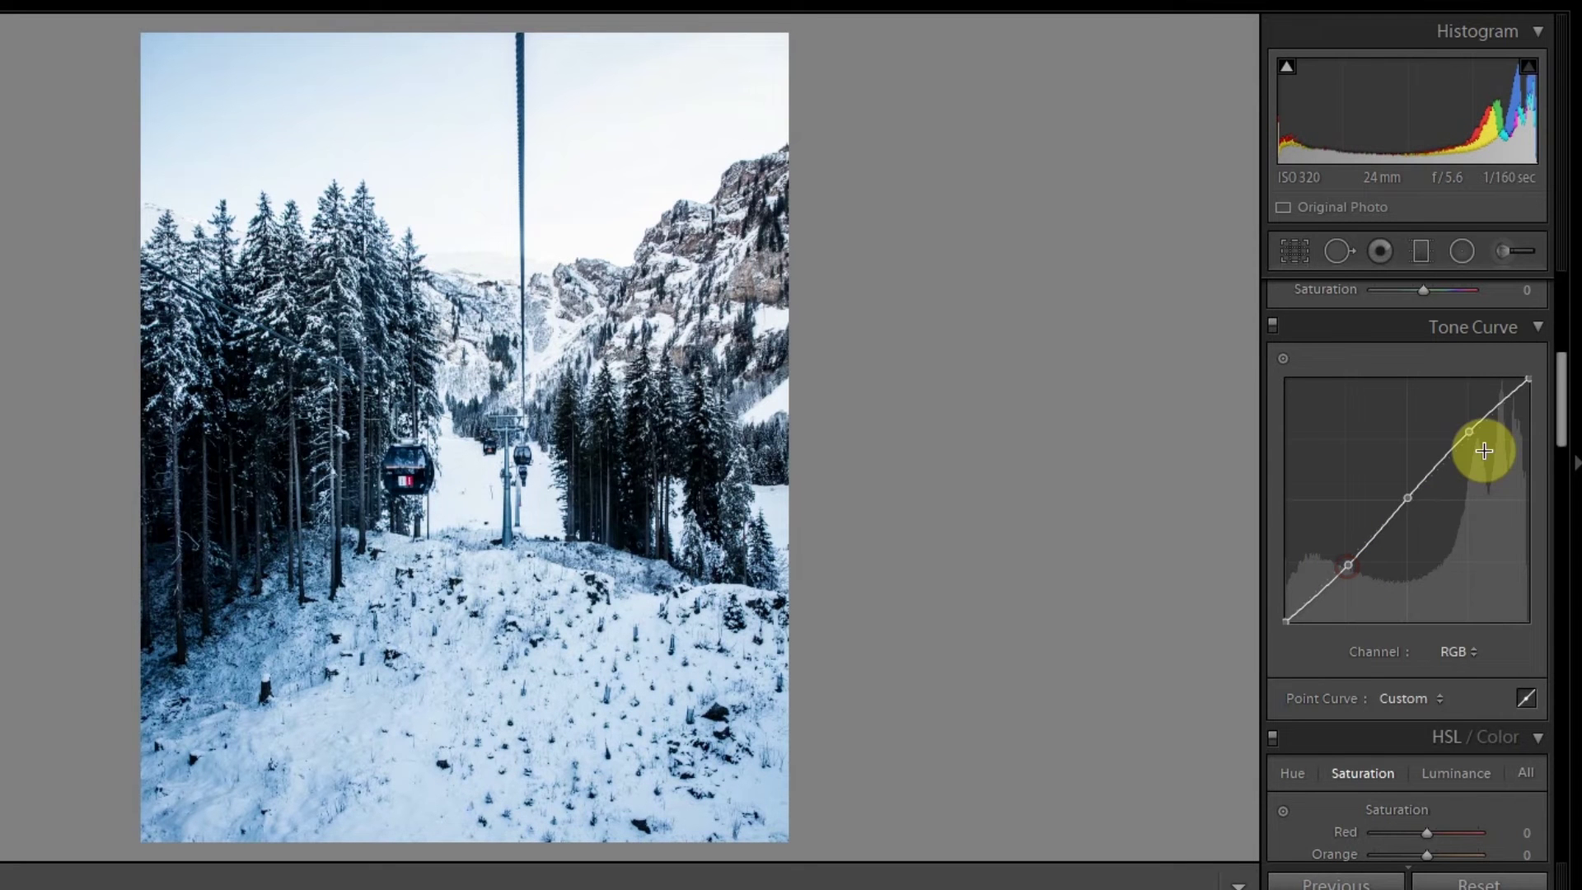
left_click_drag(1472, 435, 1471, 424)
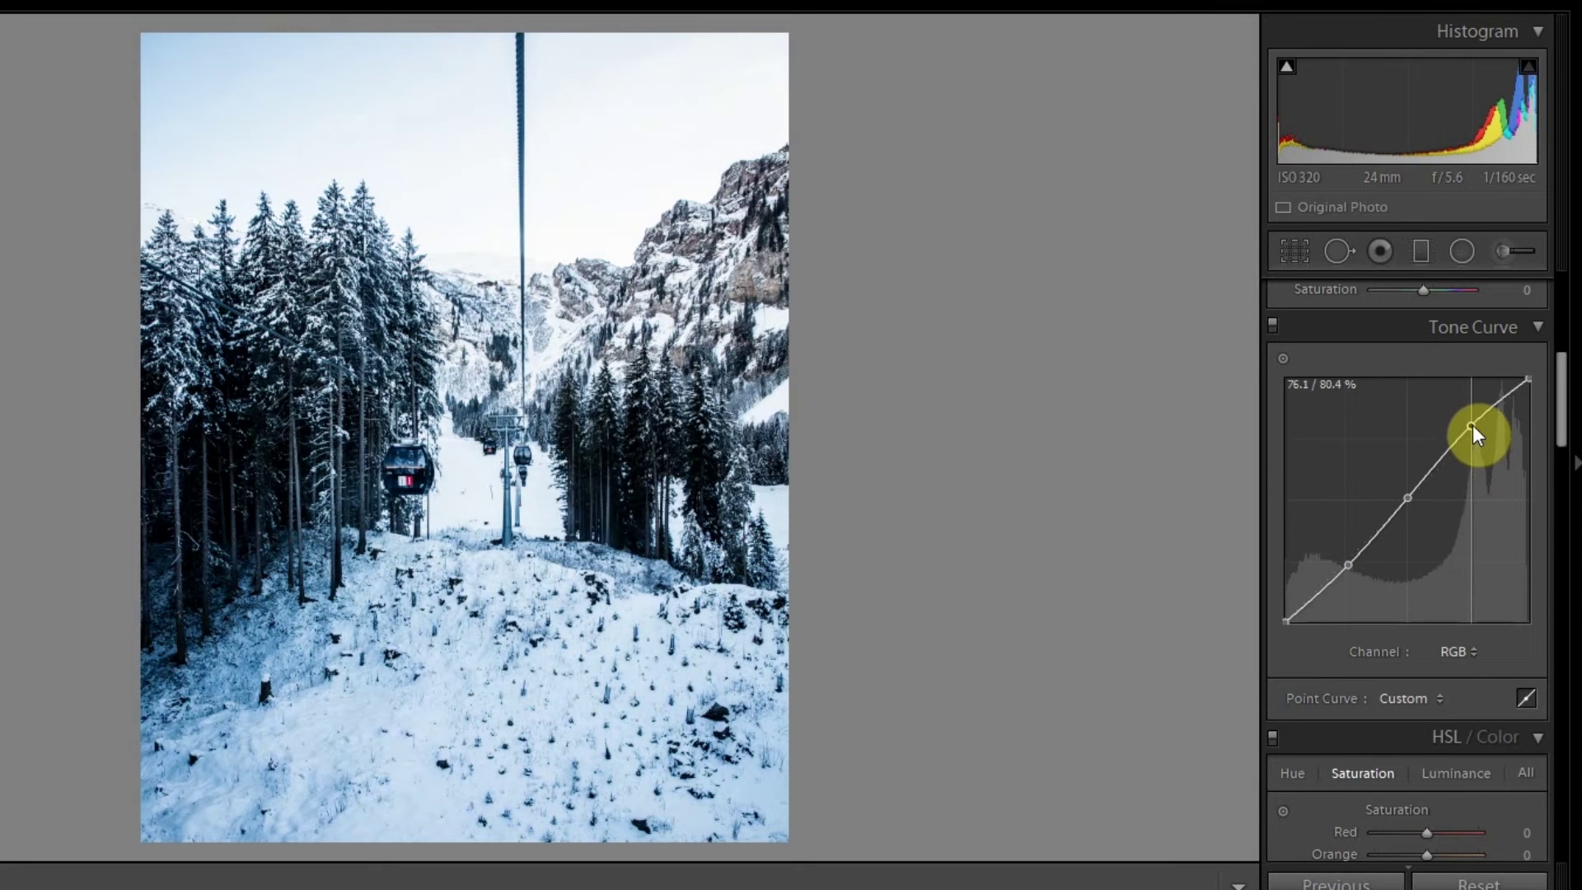
left_click(1273, 325)
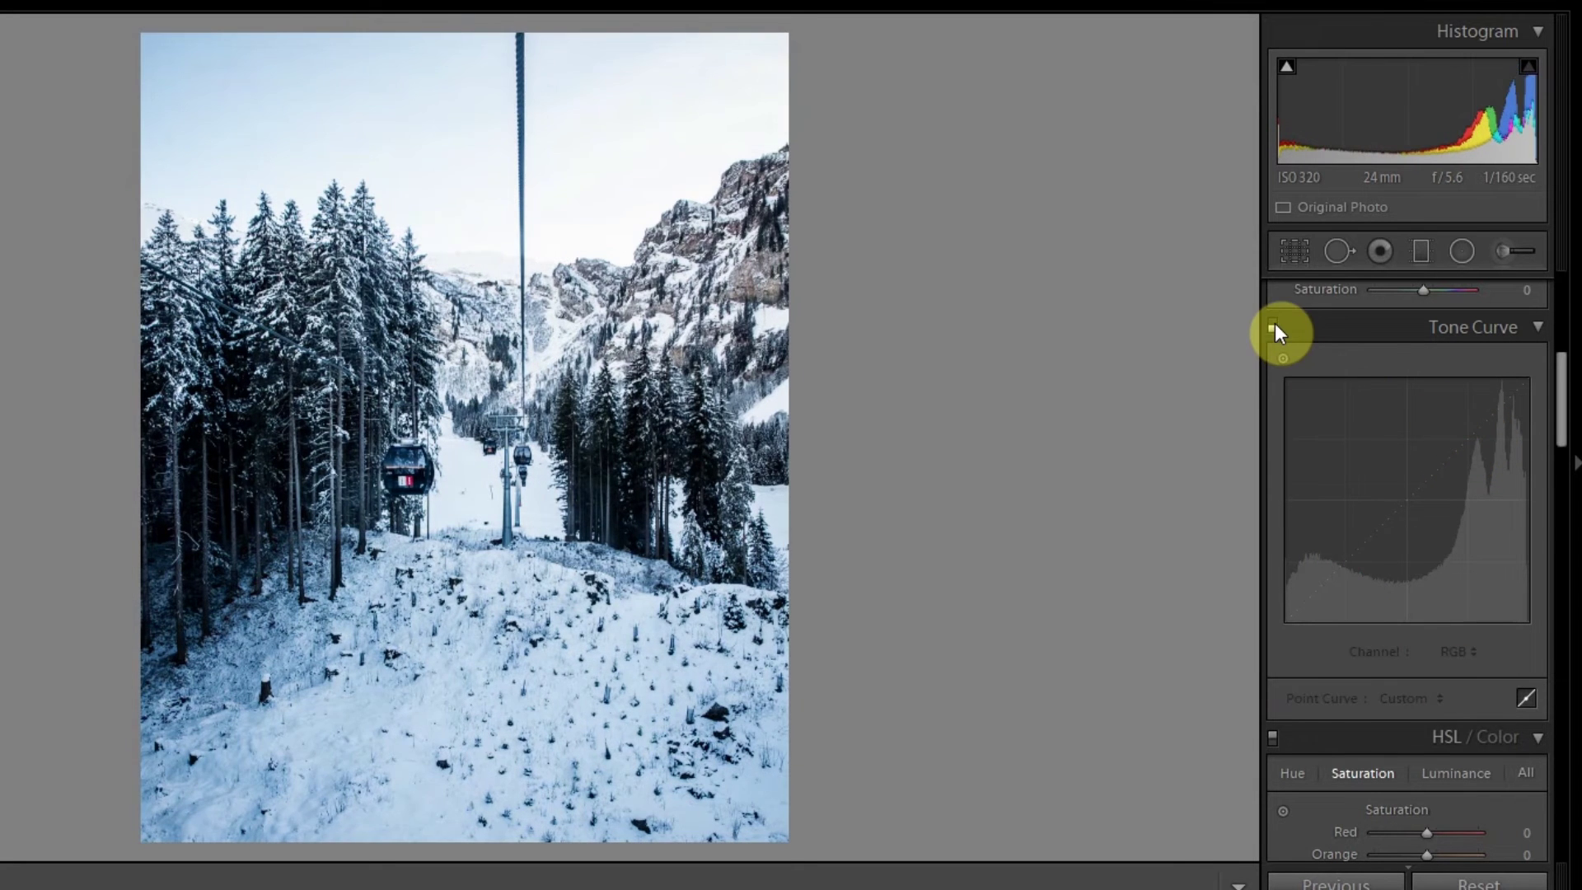
left_click(1274, 324)
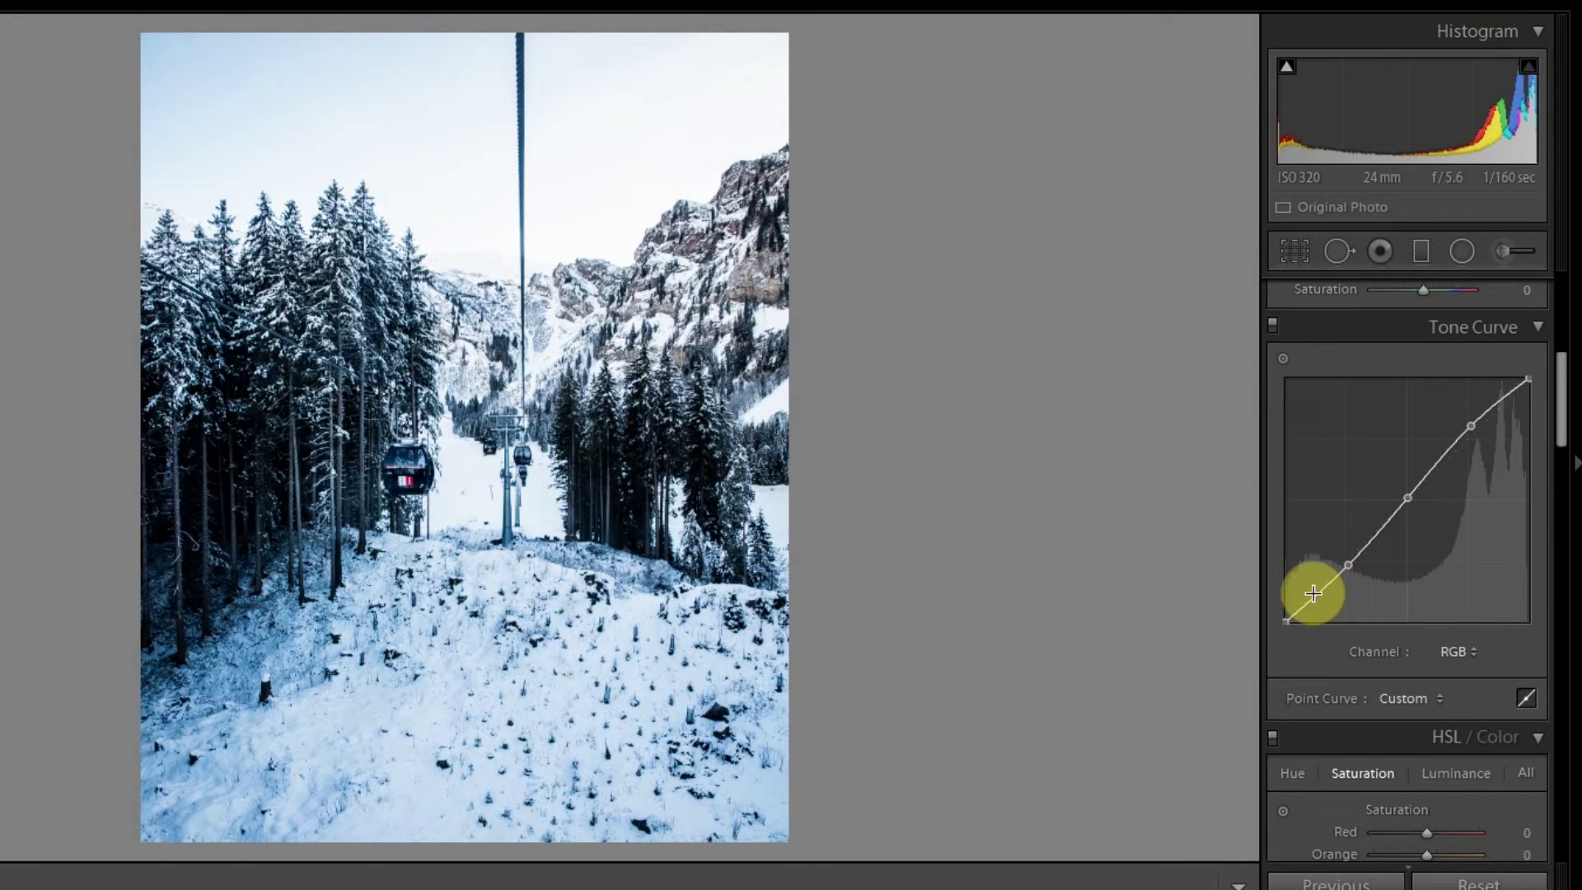
- Try lifting the RGB tone curve's black point to 9.8 % for faded shadows, and return it to 0.0 %
mouse_move(1284, 623)
left_mouse_down()
mouse_move(1278, 587)
mouse_move(1272, 600)
left_mouse_up()
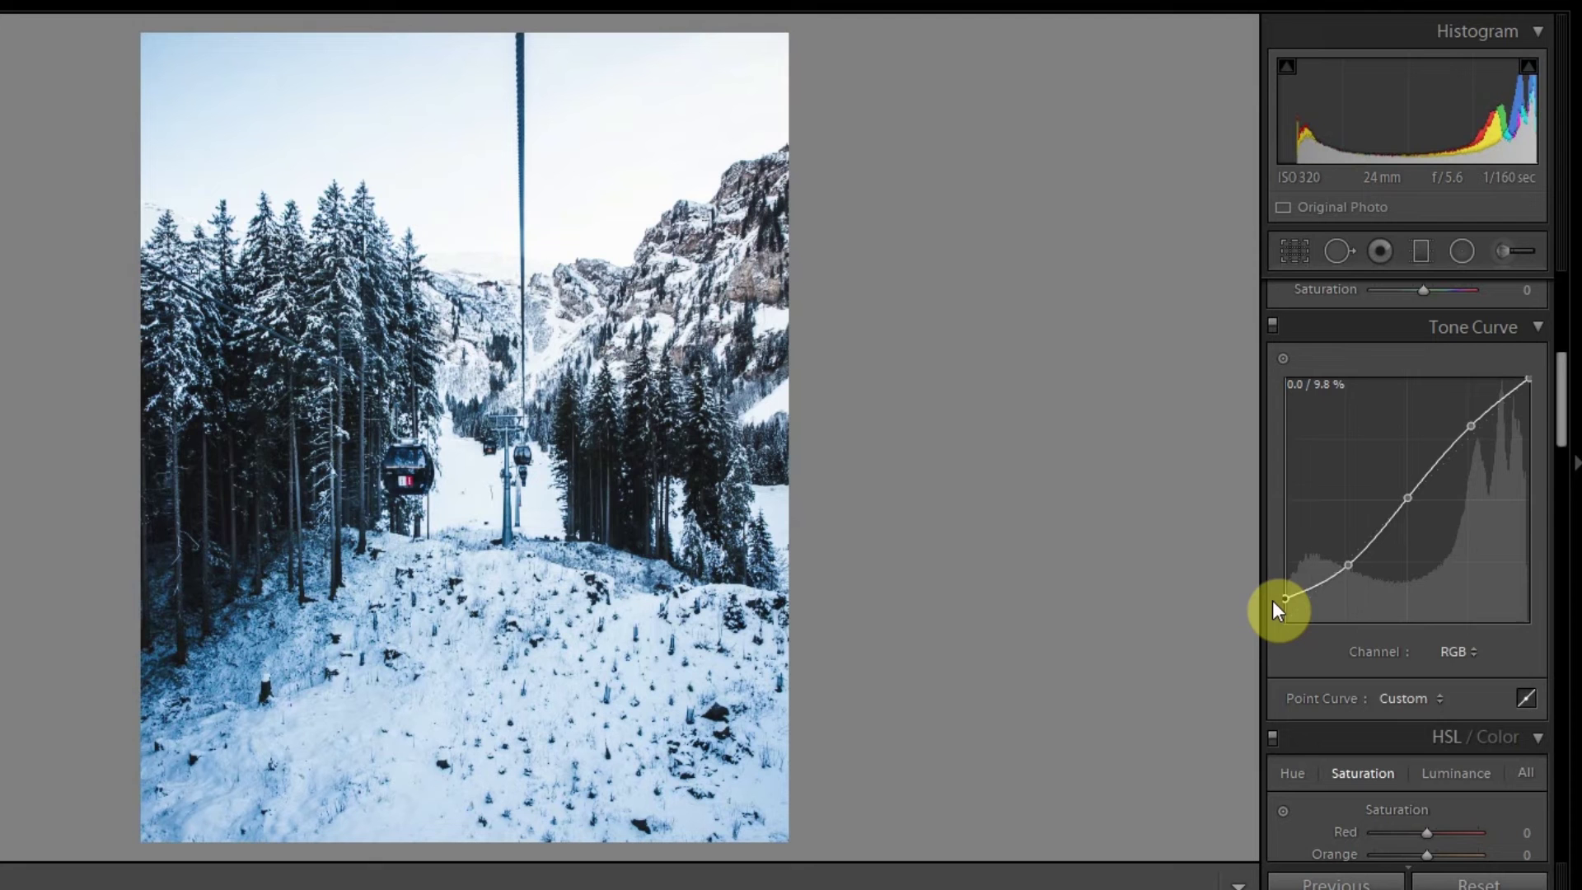
left_click_drag(1272, 600, 1259, 629)
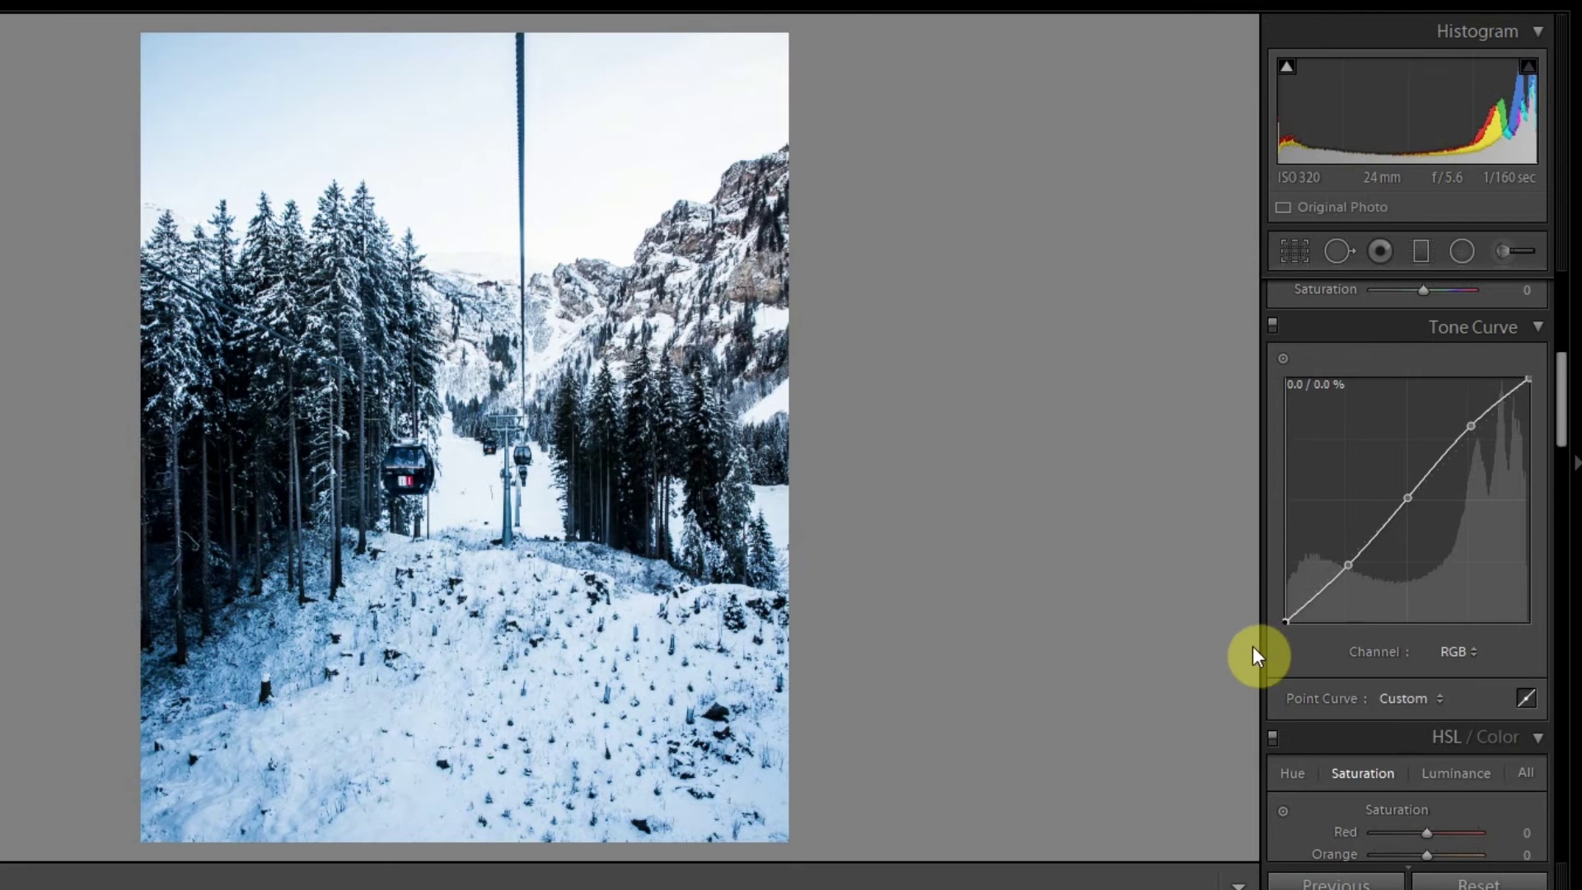
- Shift the photo's aqua hue to -76 and blue hue to -2 in the HSL adjustments
scroll(1359, 560, "down", 6)
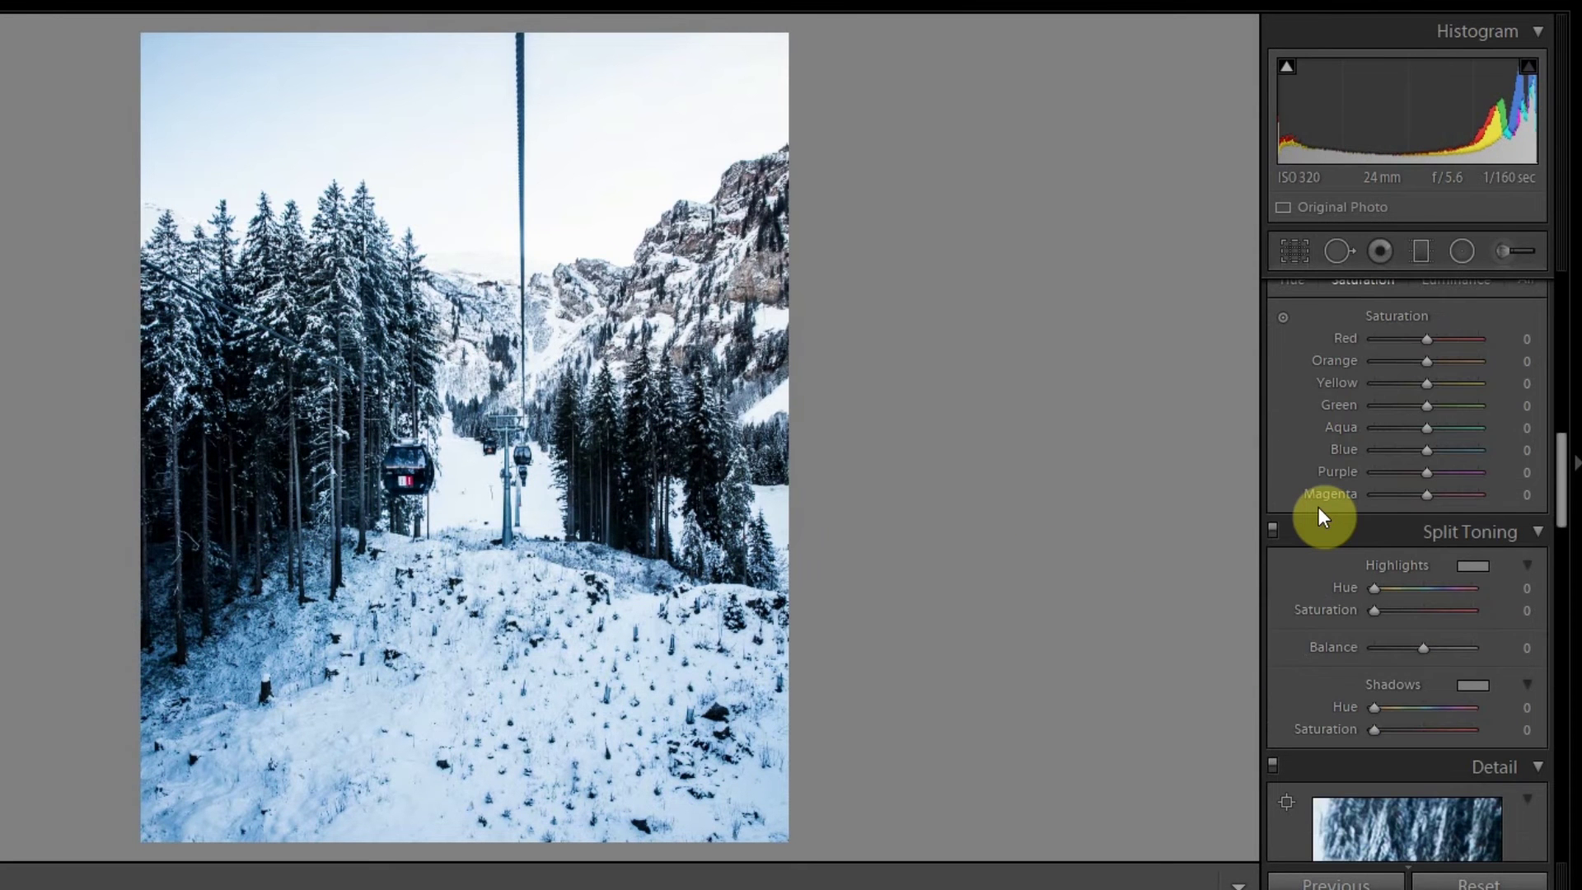
scroll(1318, 518, "up", 2)
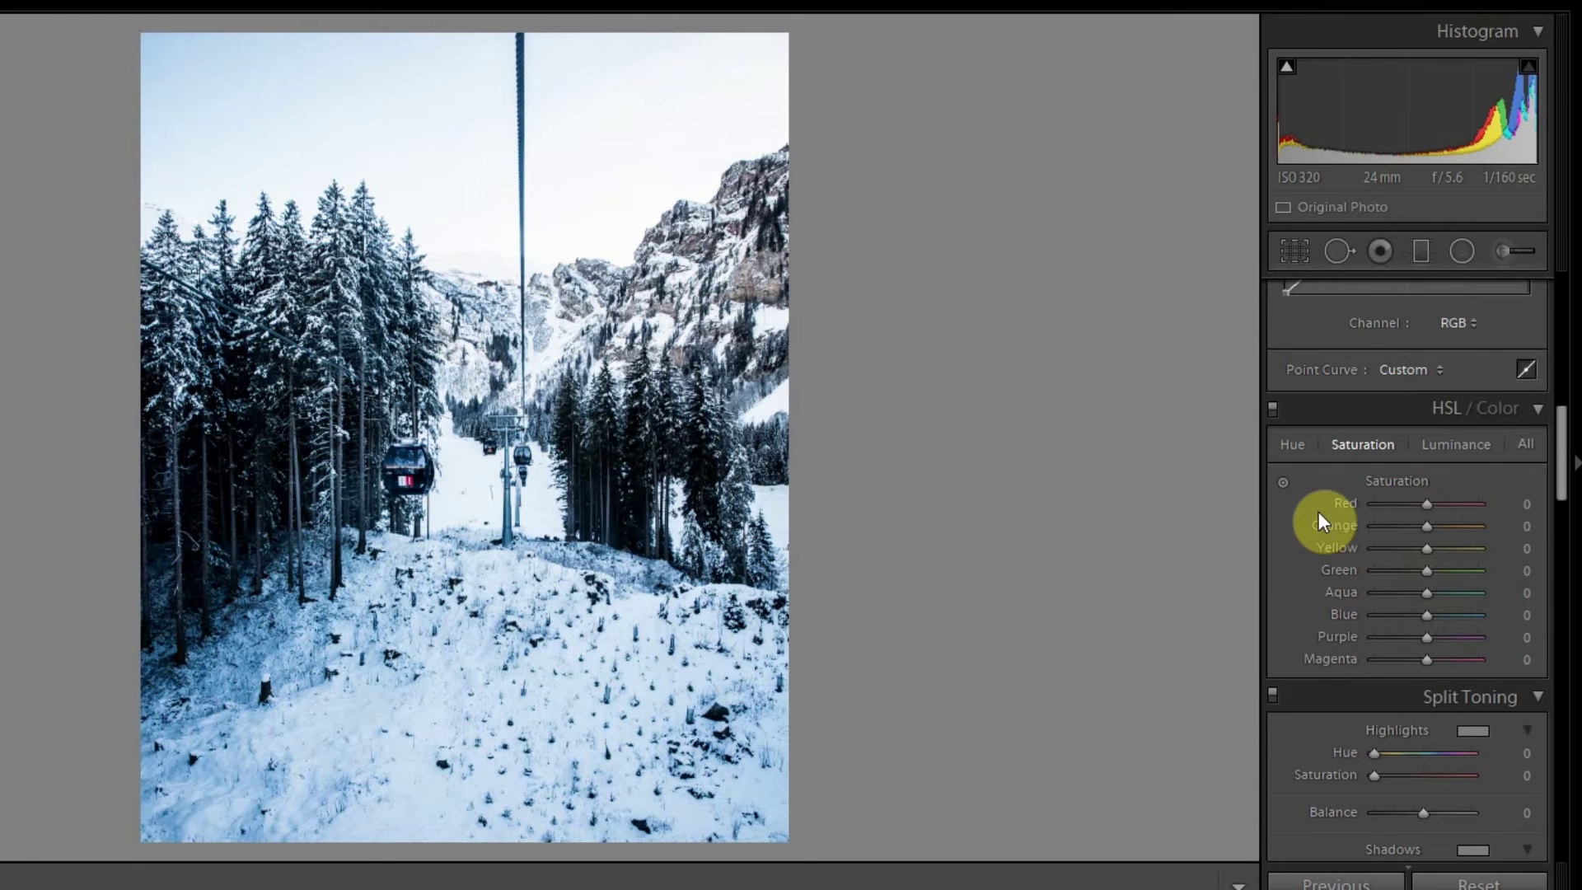
left_click(1288, 445)
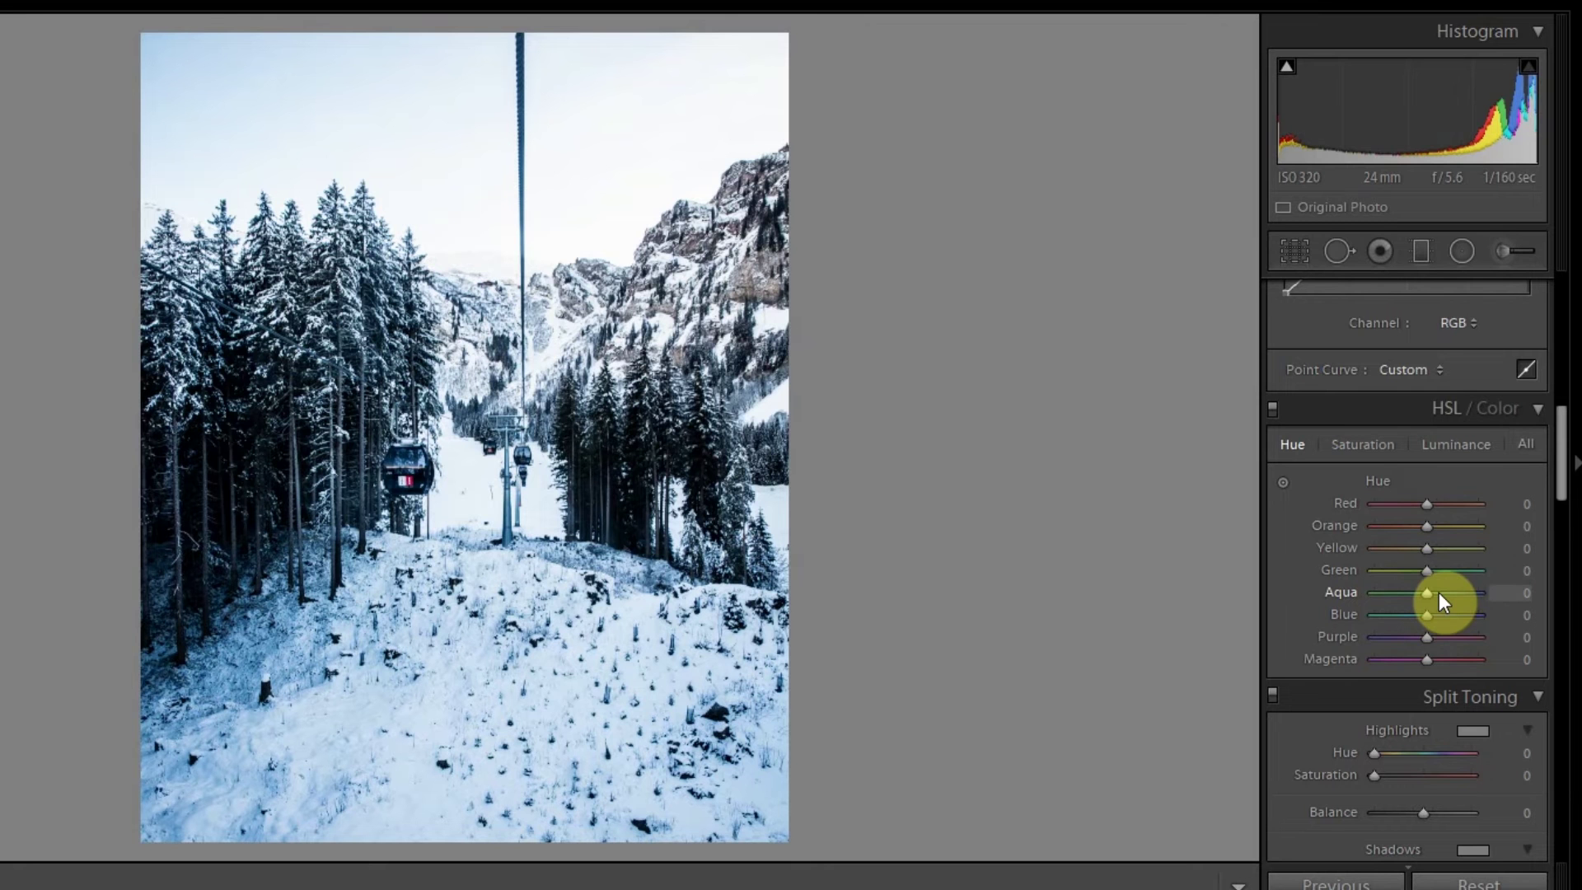
left_click_drag(1439, 592, 1406, 596)
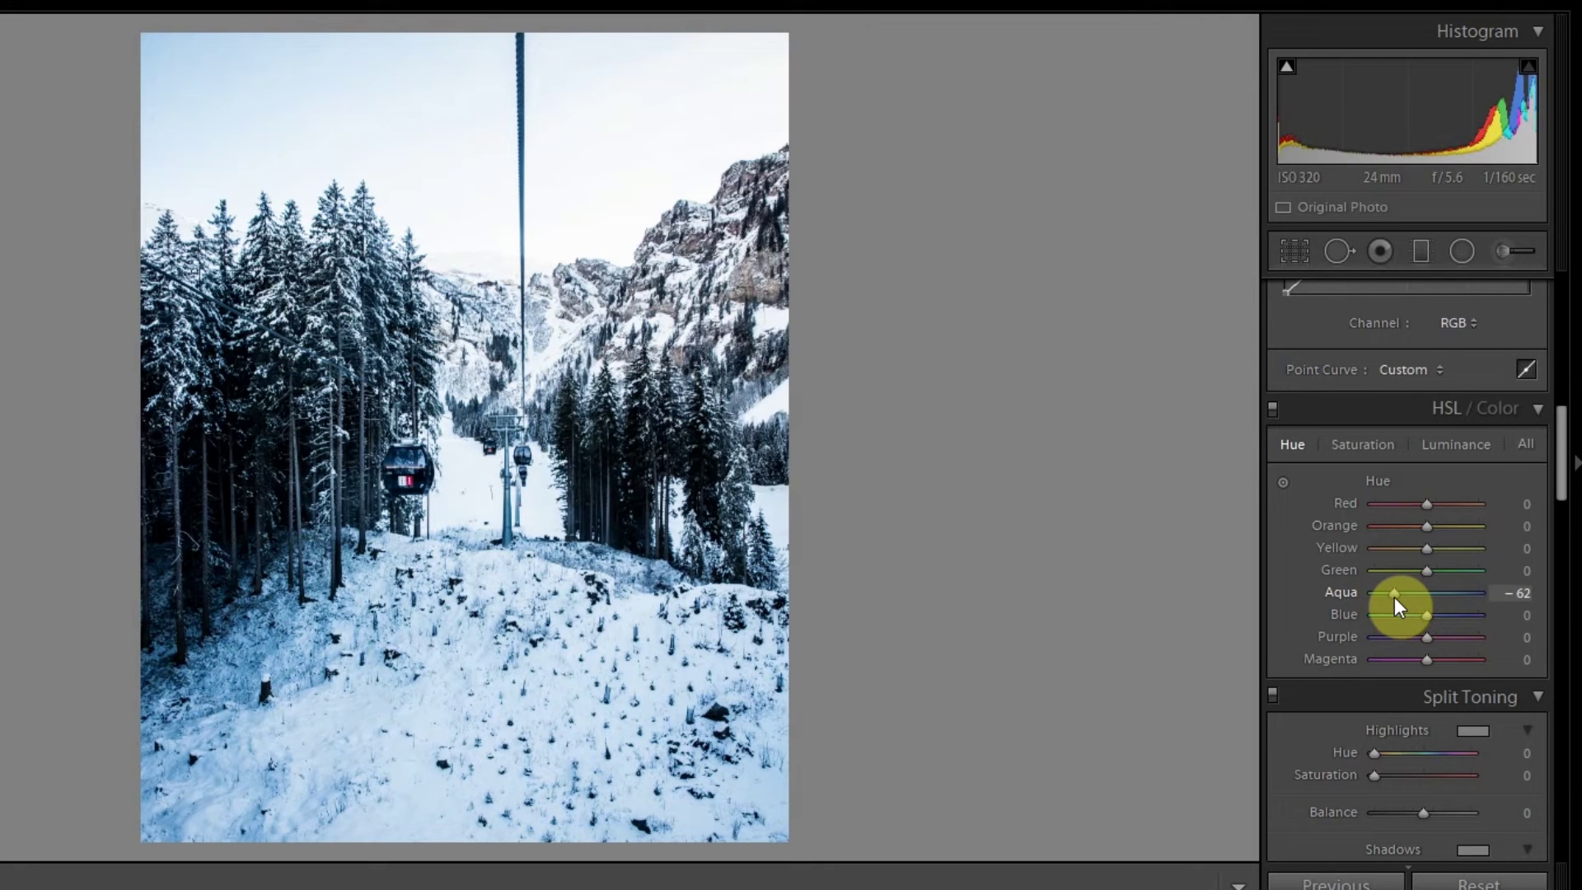
mouse_move(1394, 596)
left_mouse_down()
mouse_move(1456, 616)
mouse_move(1362, 610)
mouse_move(1429, 607)
mouse_move(1415, 617)
left_mouse_up()
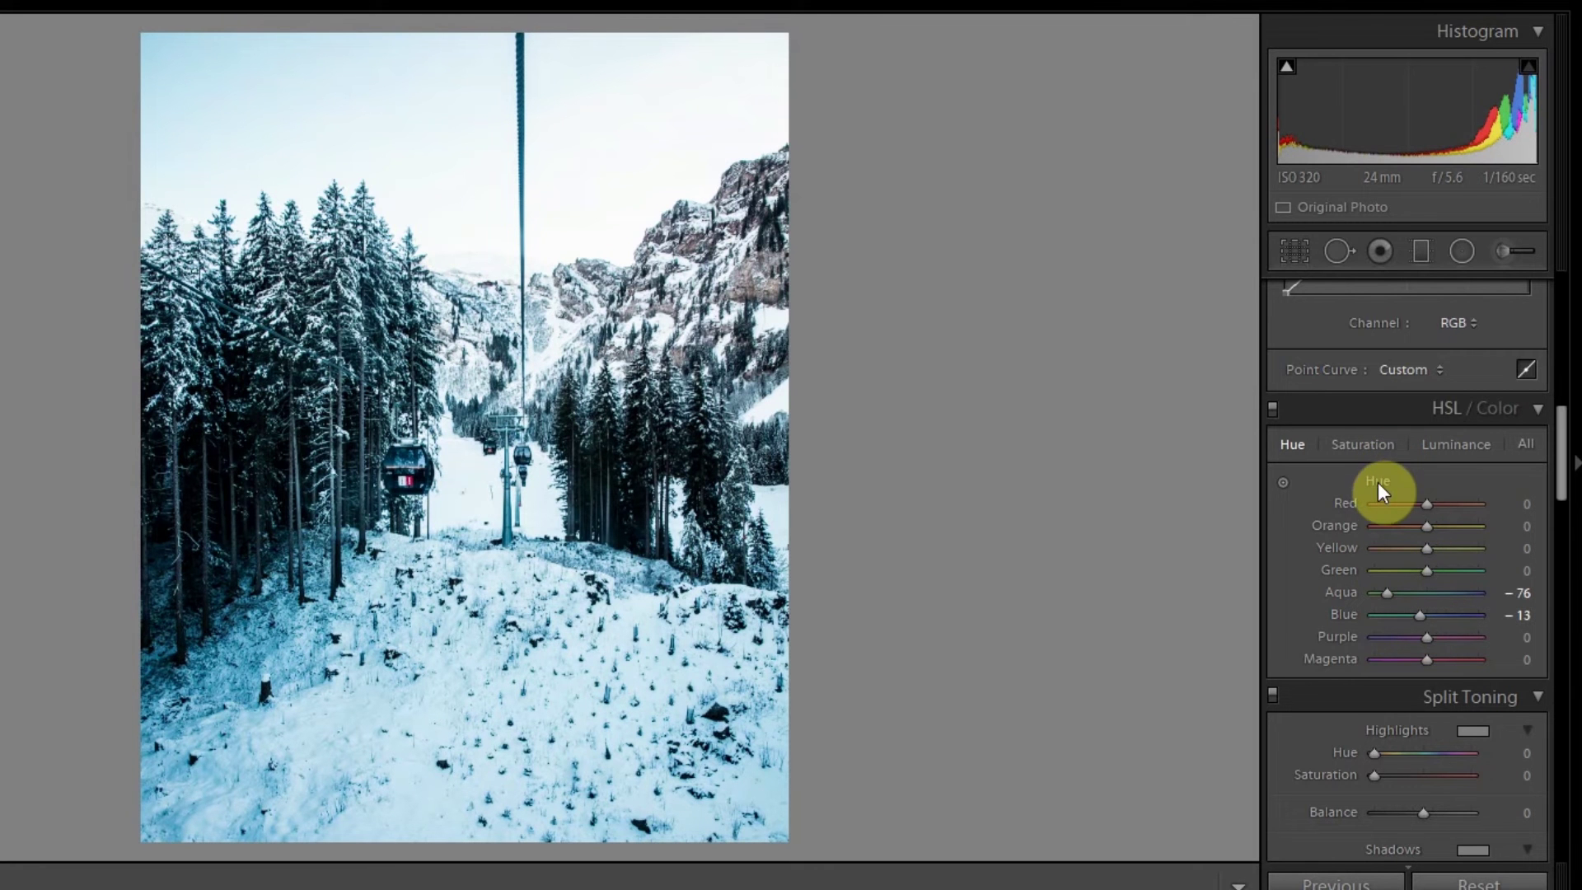
left_click_drag(1426, 614, 1429, 615)
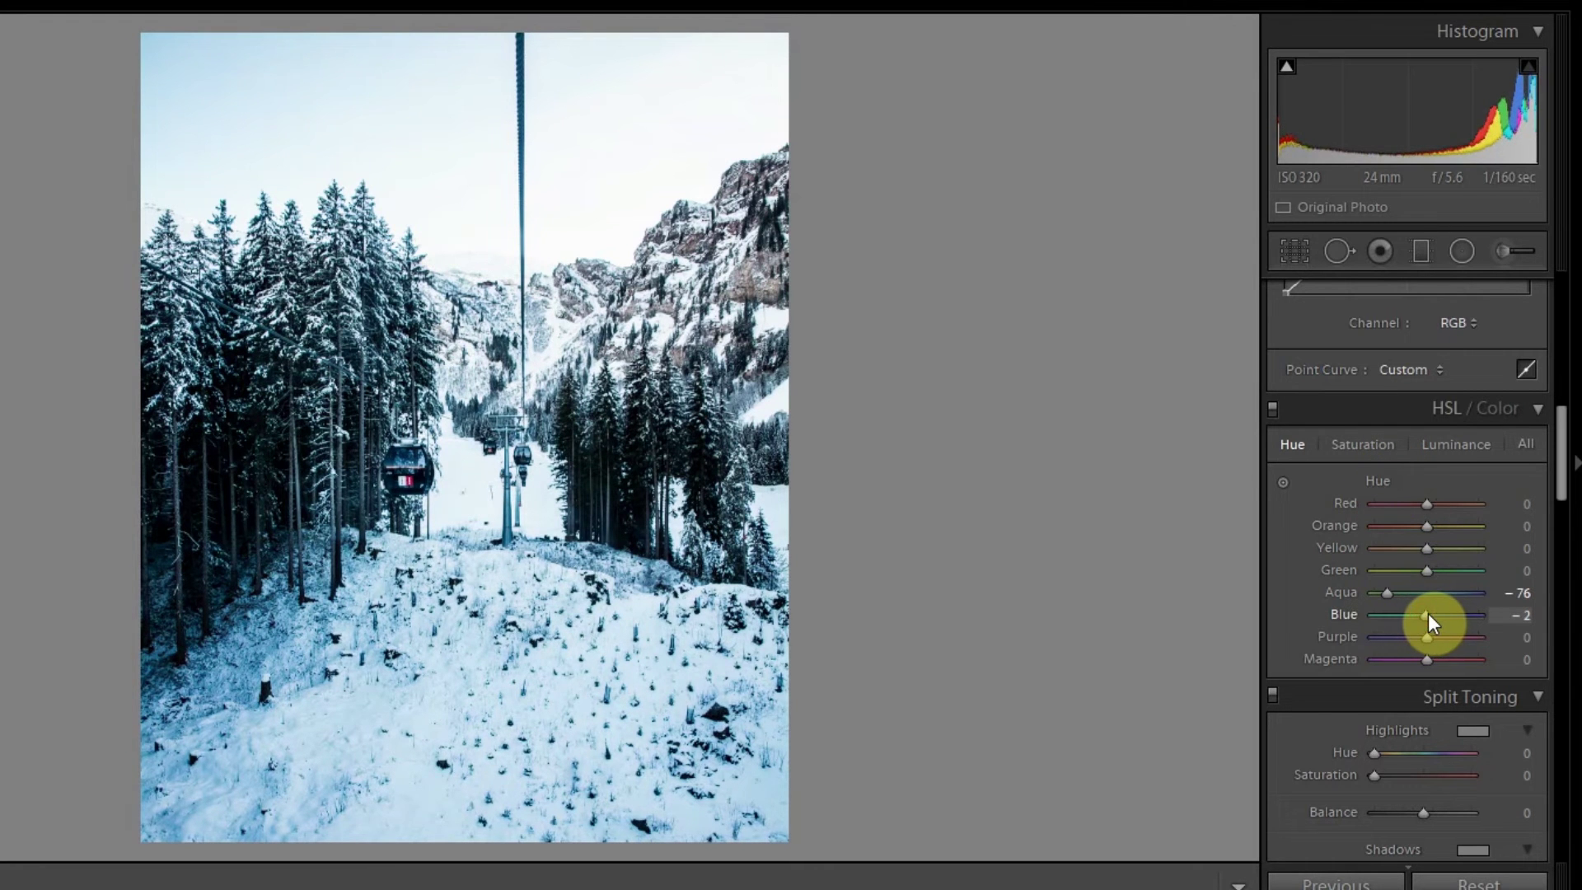
- Reduce the saturation of both the blue and aqua tones to -24 in the HSL adjustments
left_click(1363, 445)
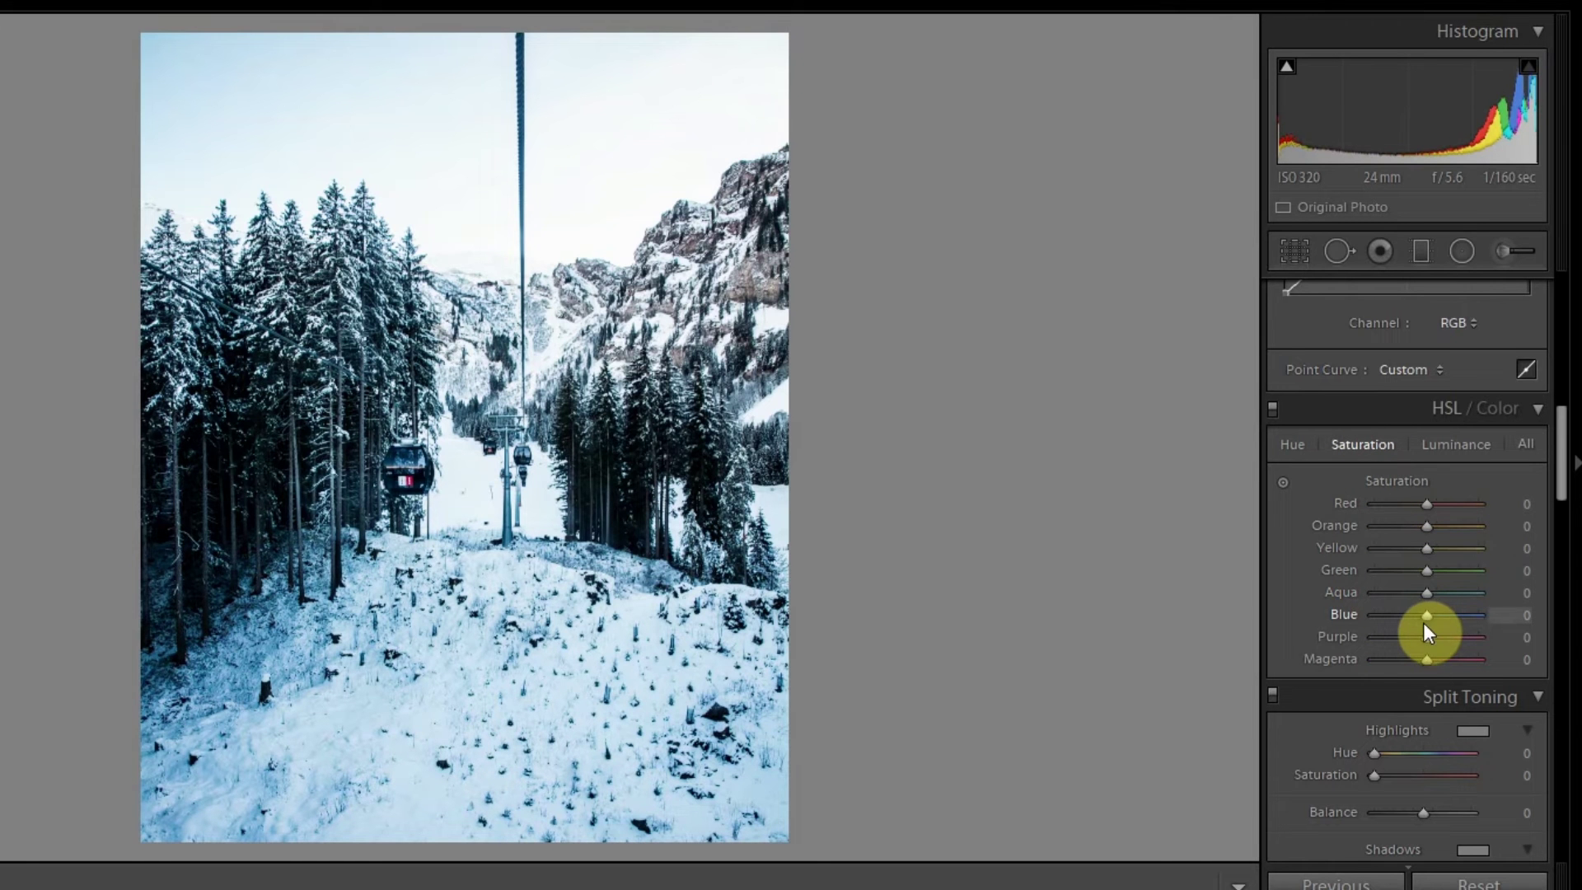
mouse_move(1425, 613)
left_mouse_down()
mouse_move(1403, 608)
mouse_move(1411, 619)
left_mouse_up()
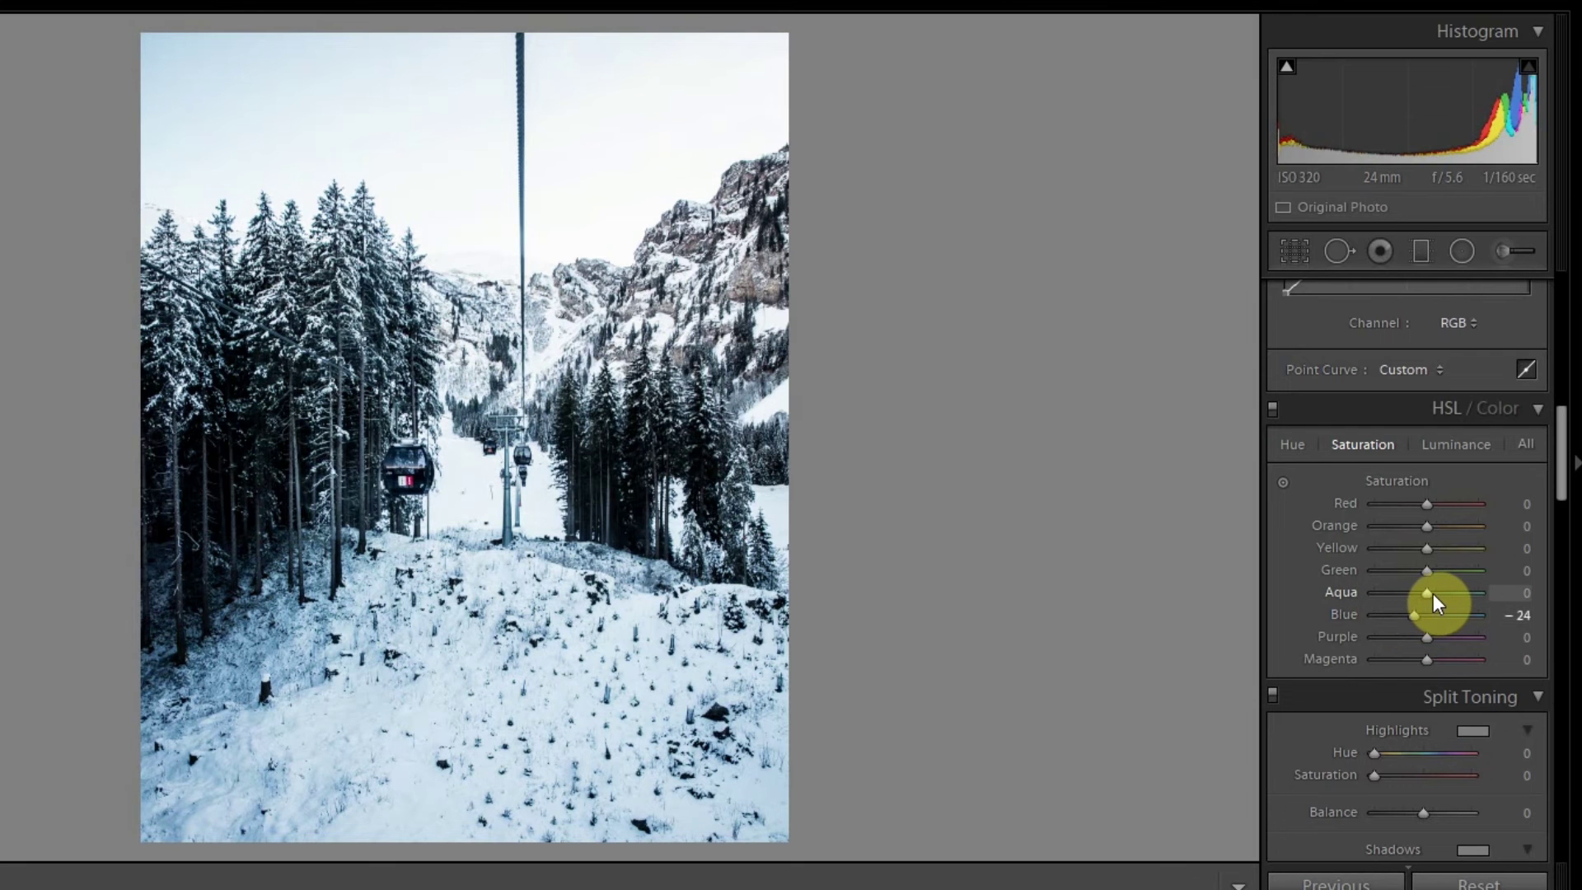
mouse_move(1436, 593)
left_mouse_down()
mouse_move(1385, 587)
mouse_move(1440, 586)
mouse_move(1387, 586)
mouse_move(1415, 600)
left_mouse_up()
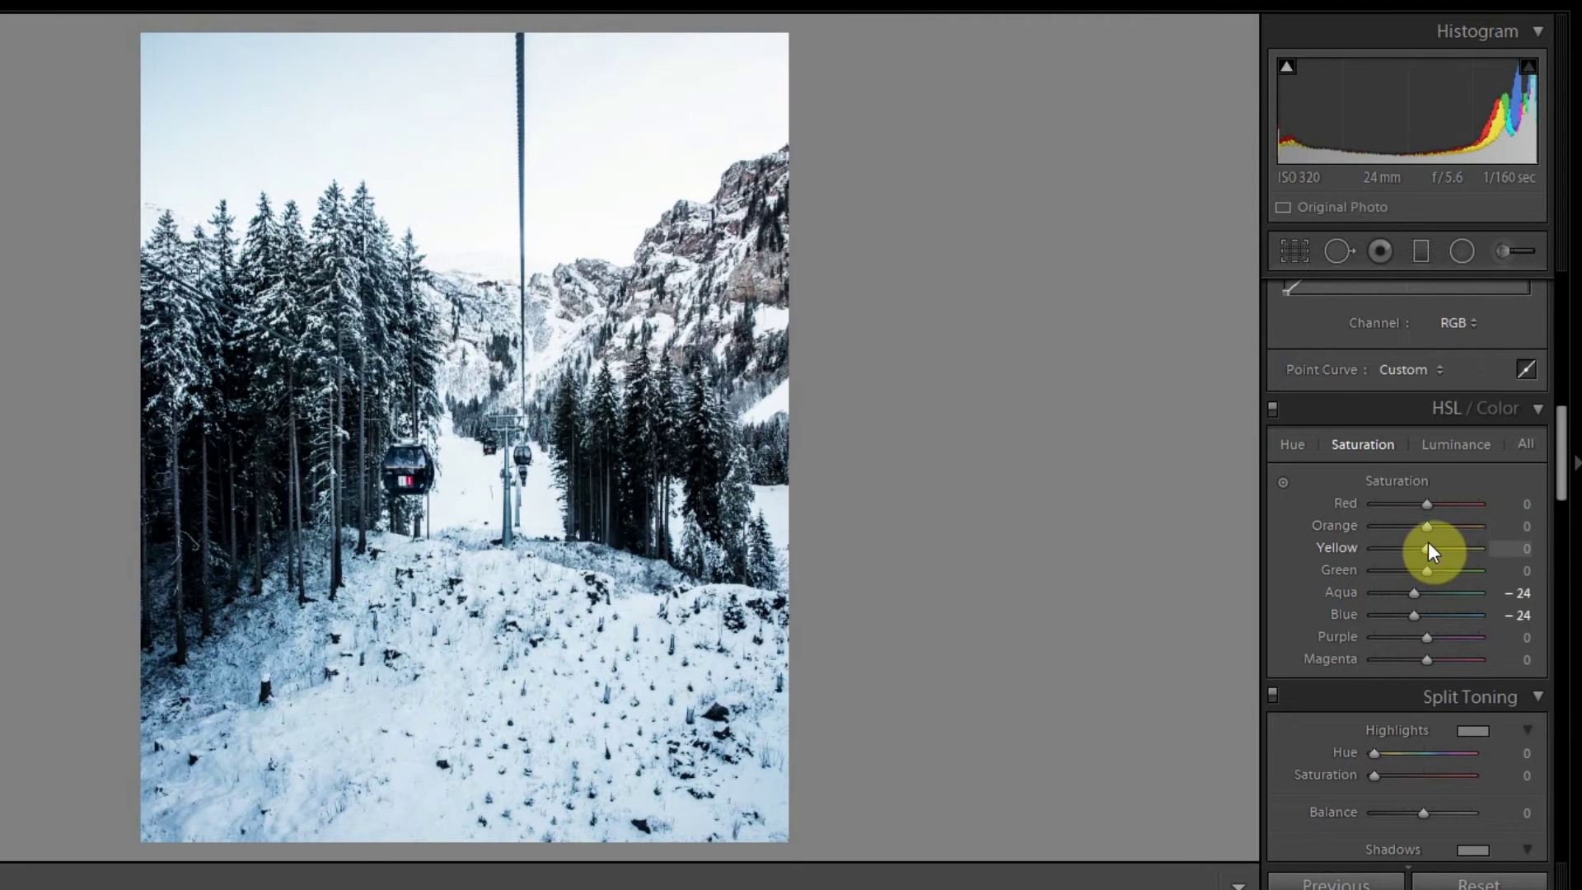
- Set the saturation of yellow to +100, green to +18, purple to +78 and blue to -16, comparing before and after
left_click_drag(1427, 544, 1555, 550)
left_click(1433, 569)
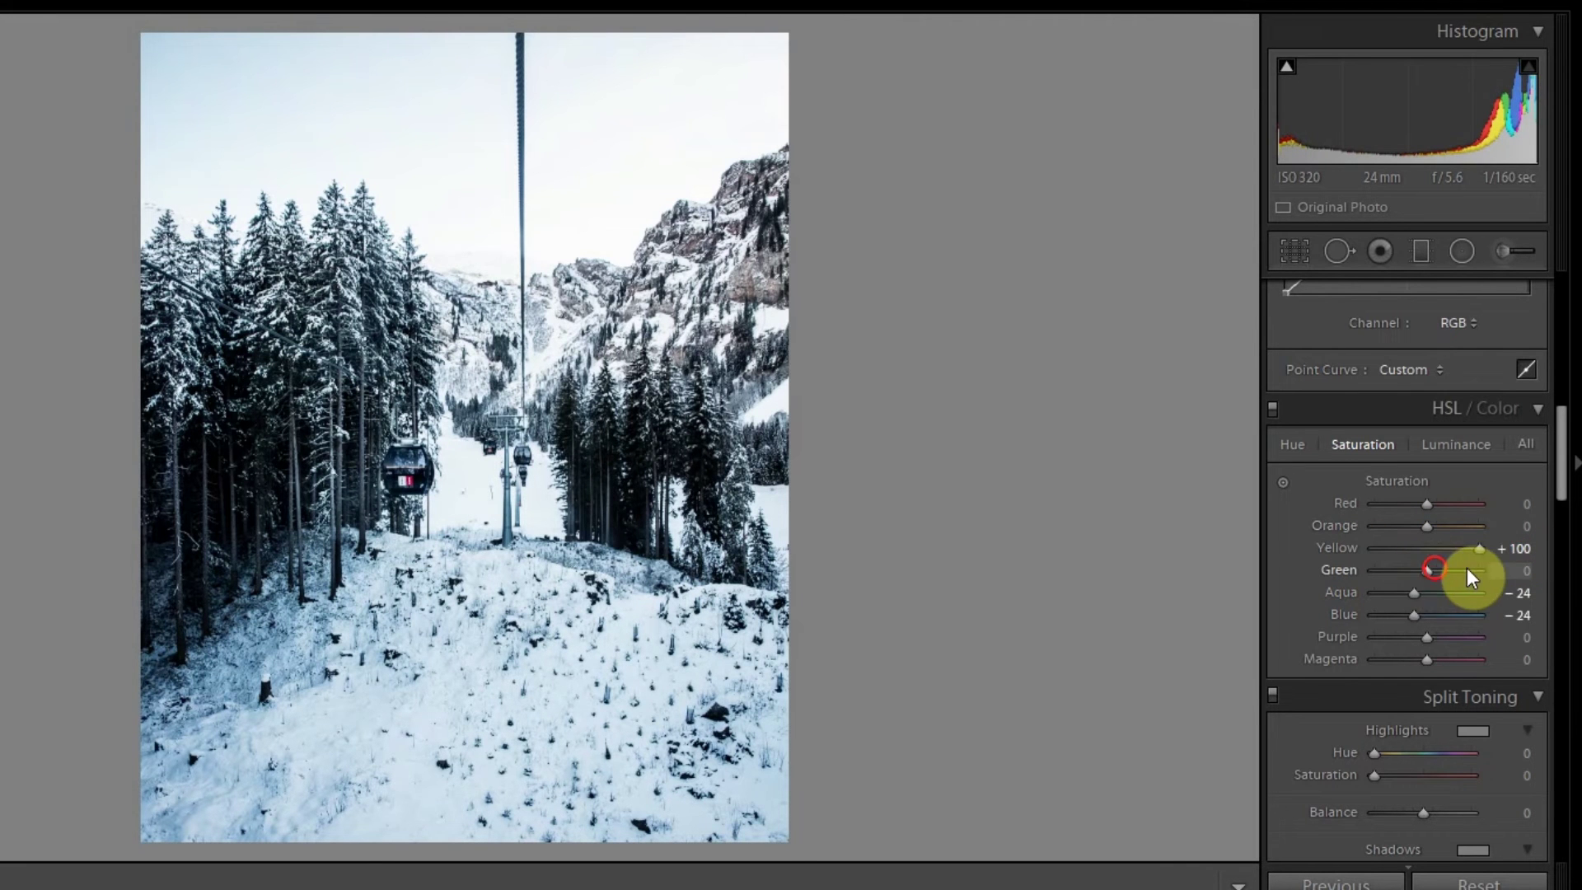
left_click_drag(1432, 641, 1386, 539)
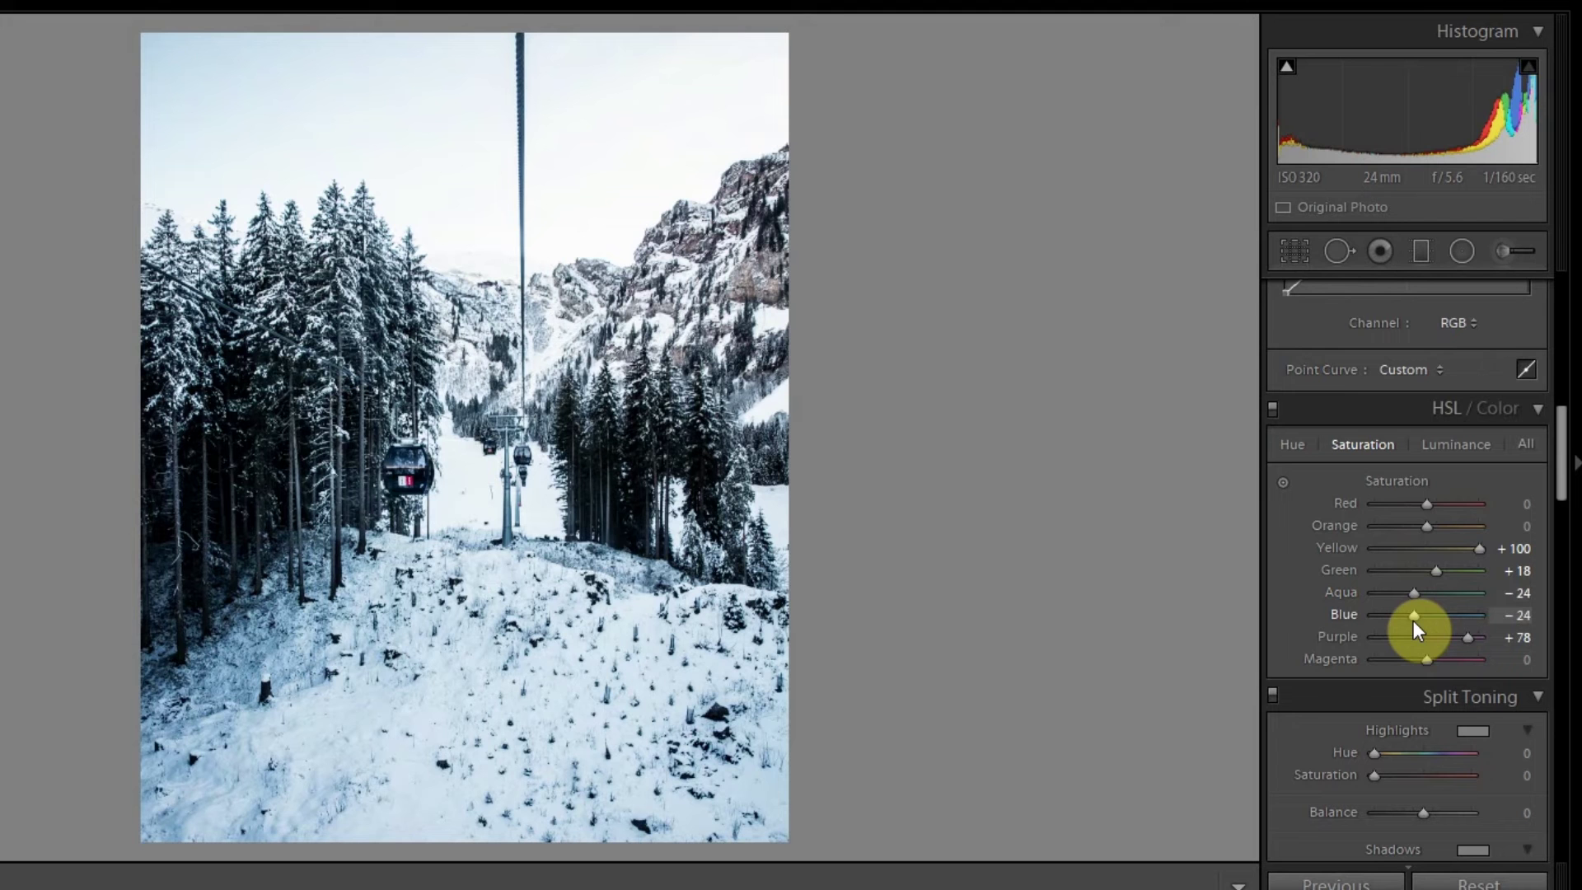
left_click_drag(1416, 618, 1421, 610)
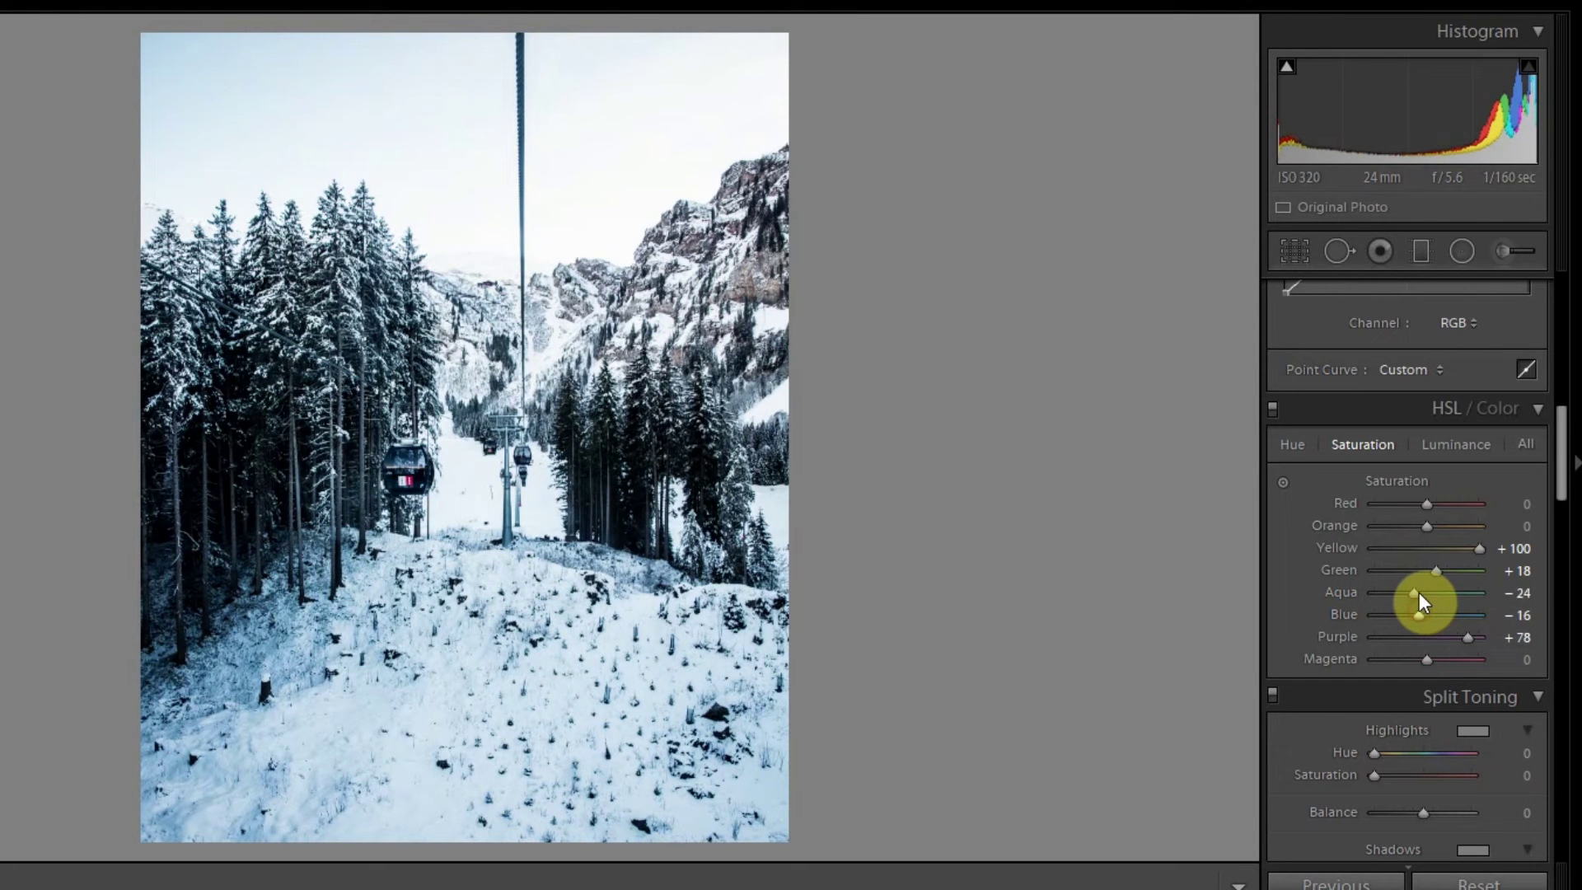
key("backslash")
key("backslash")
- Set the photo's sharpening amount to 113 and check the effect on the snowy trees
scroll(1358, 651, "down", 6)
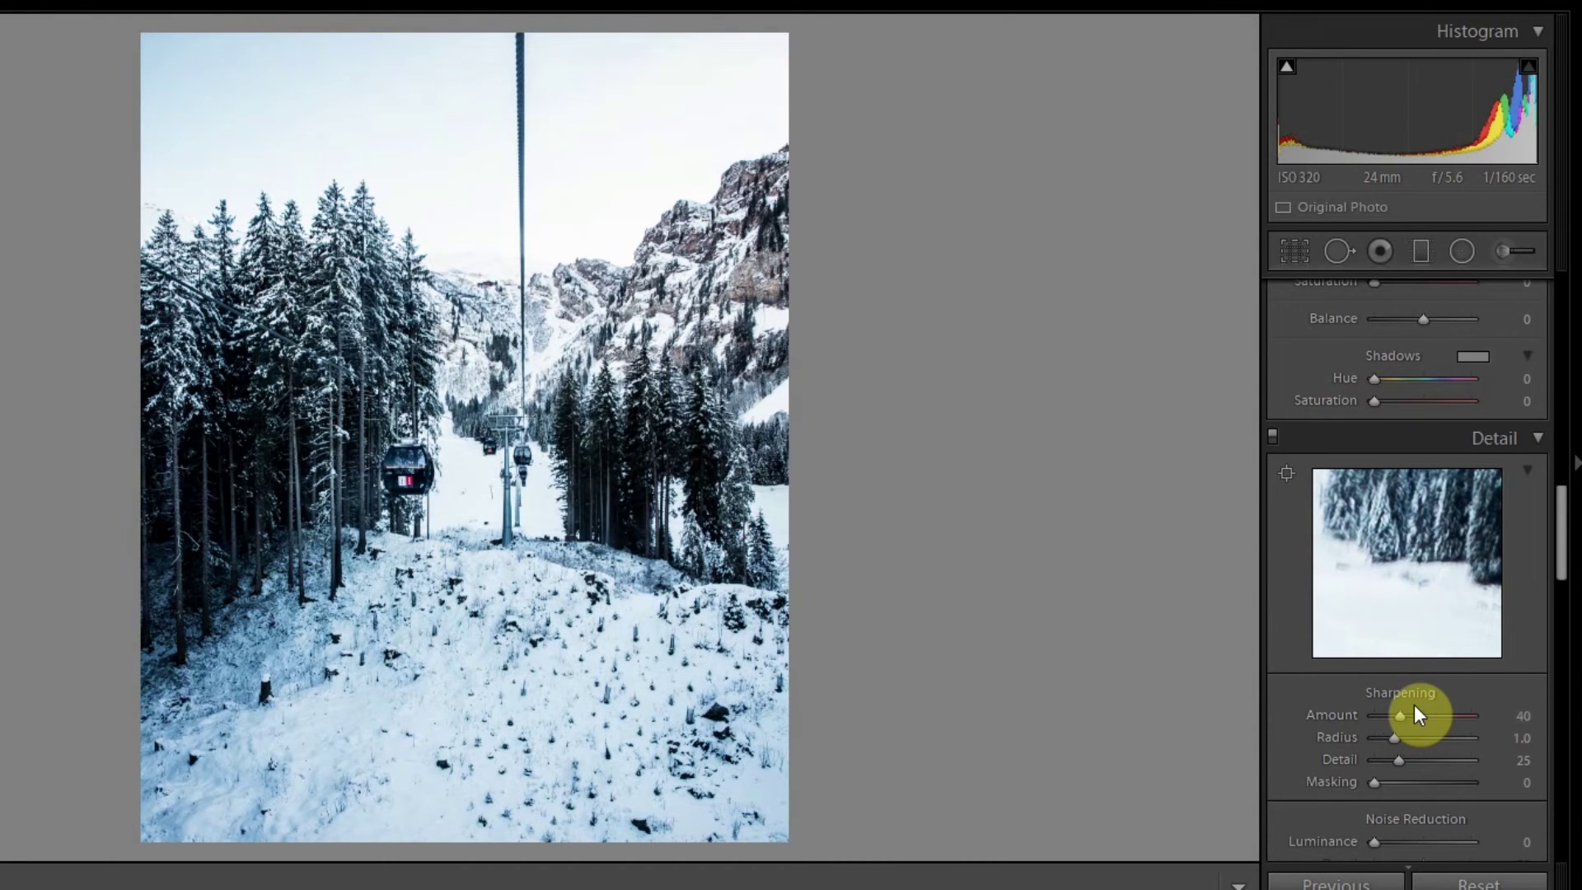
left_click_drag(1414, 722, 1449, 723)
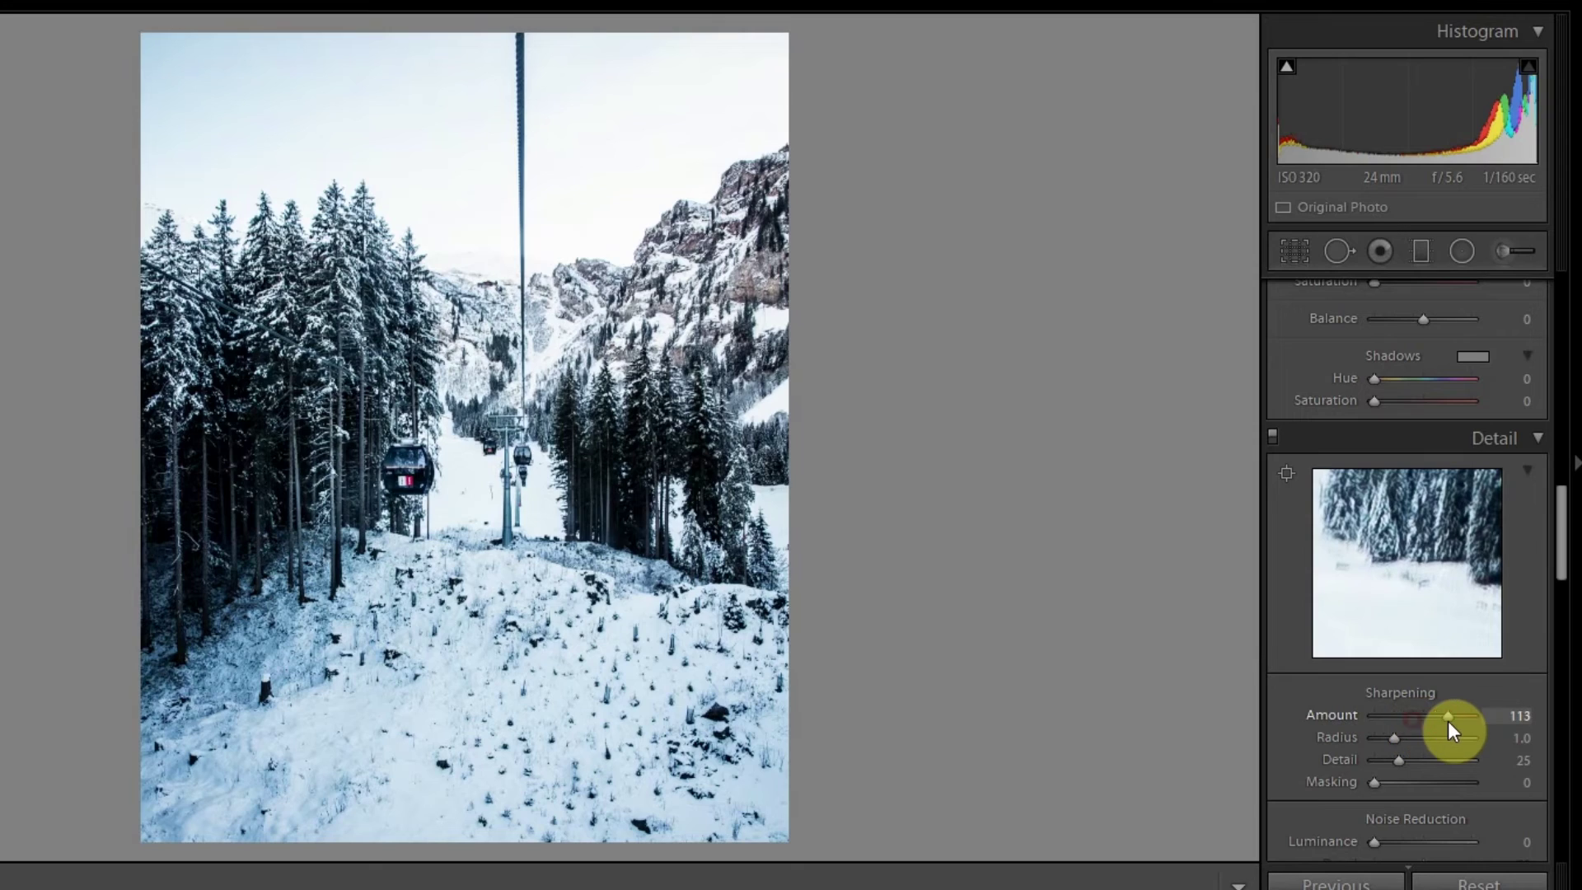
left_click(396, 289)
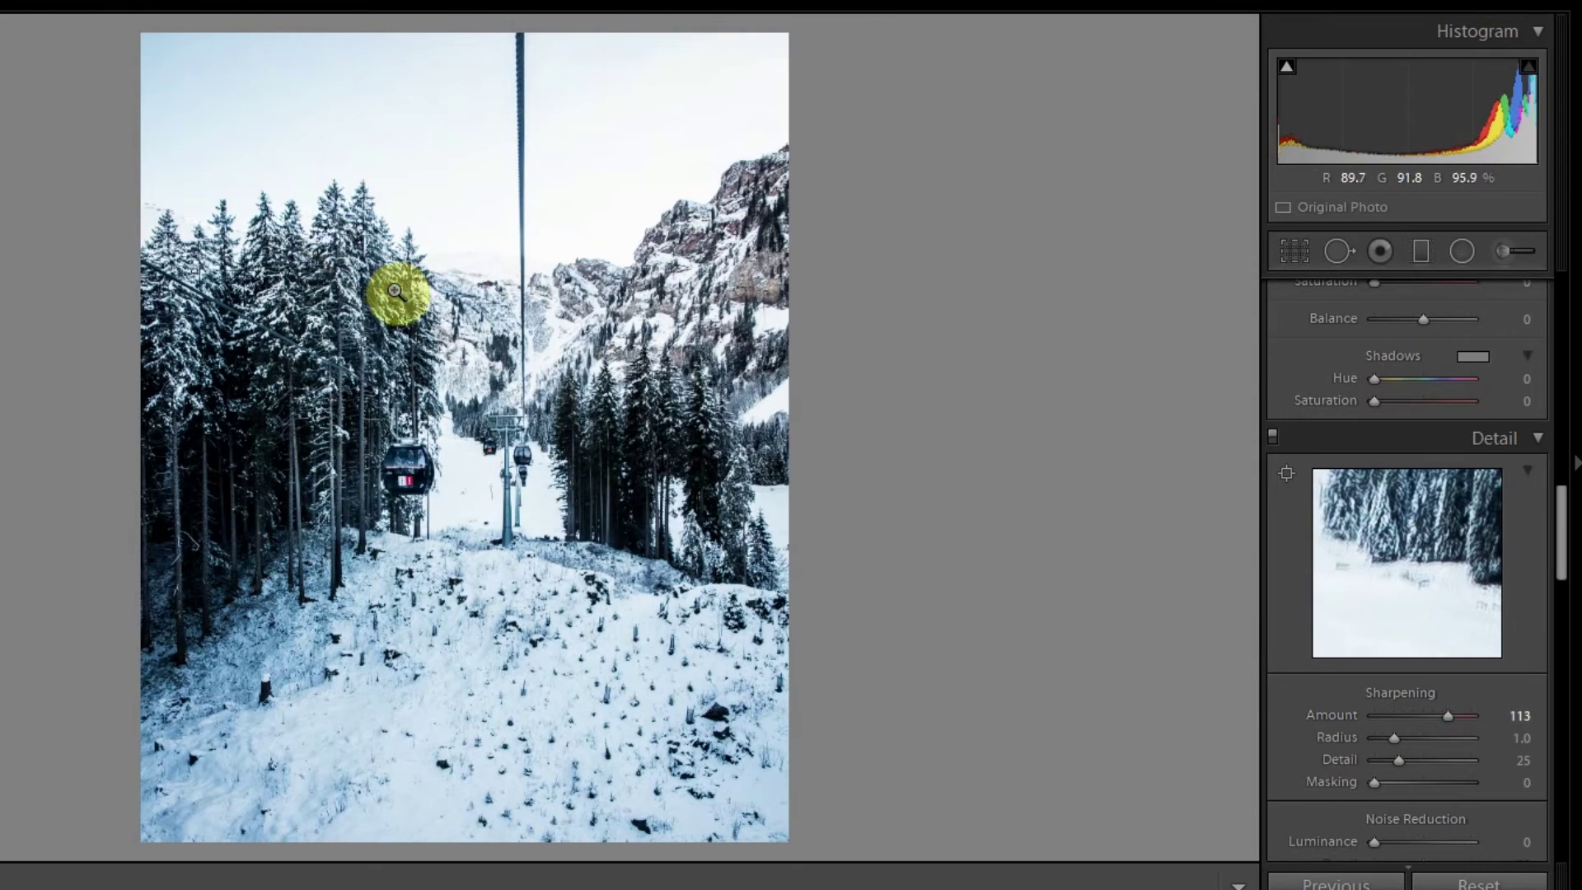
- Inspect the snowy trees up close and set the sharpening masking to 93
left_click(344, 288)
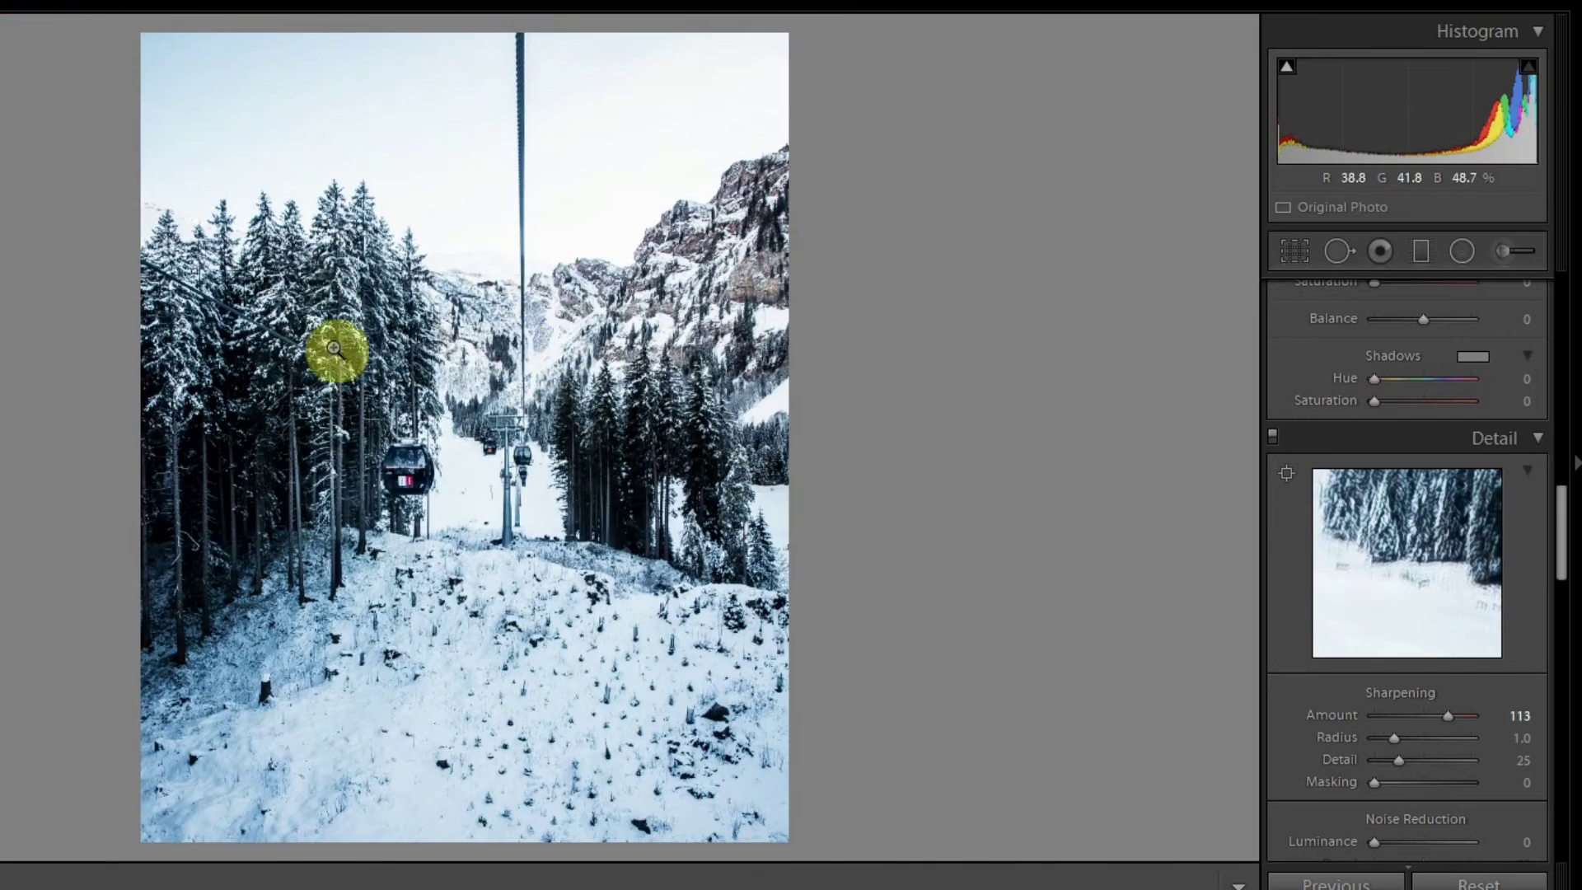
left_click(314, 262)
left_click_drag(313, 251, 152, 177)
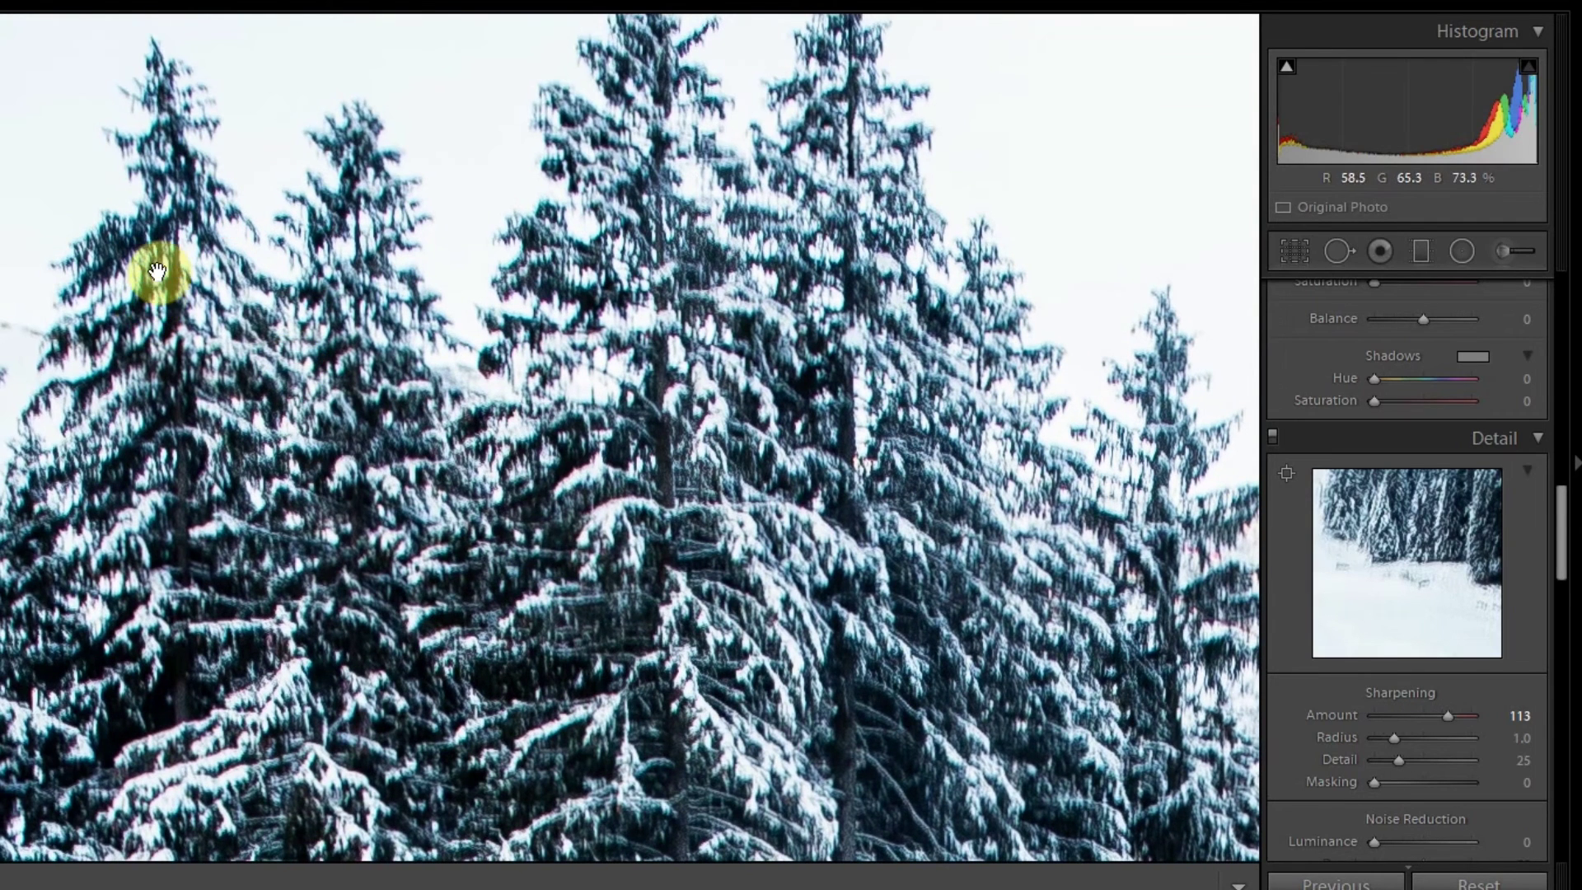
left_click_drag(198, 247, 244, 275)
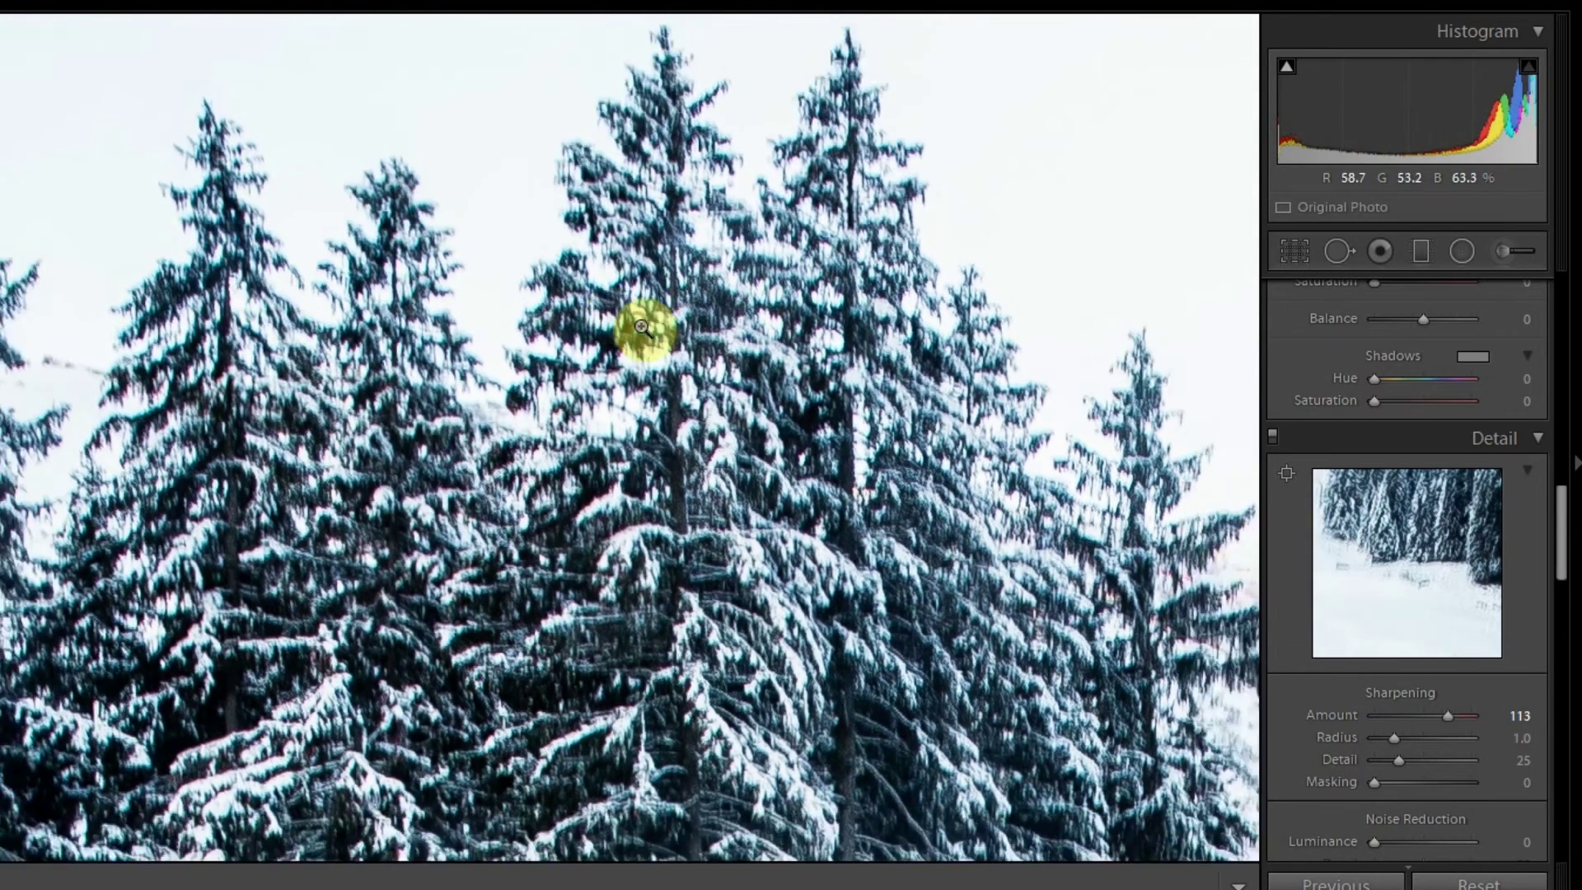
left_click(642, 327)
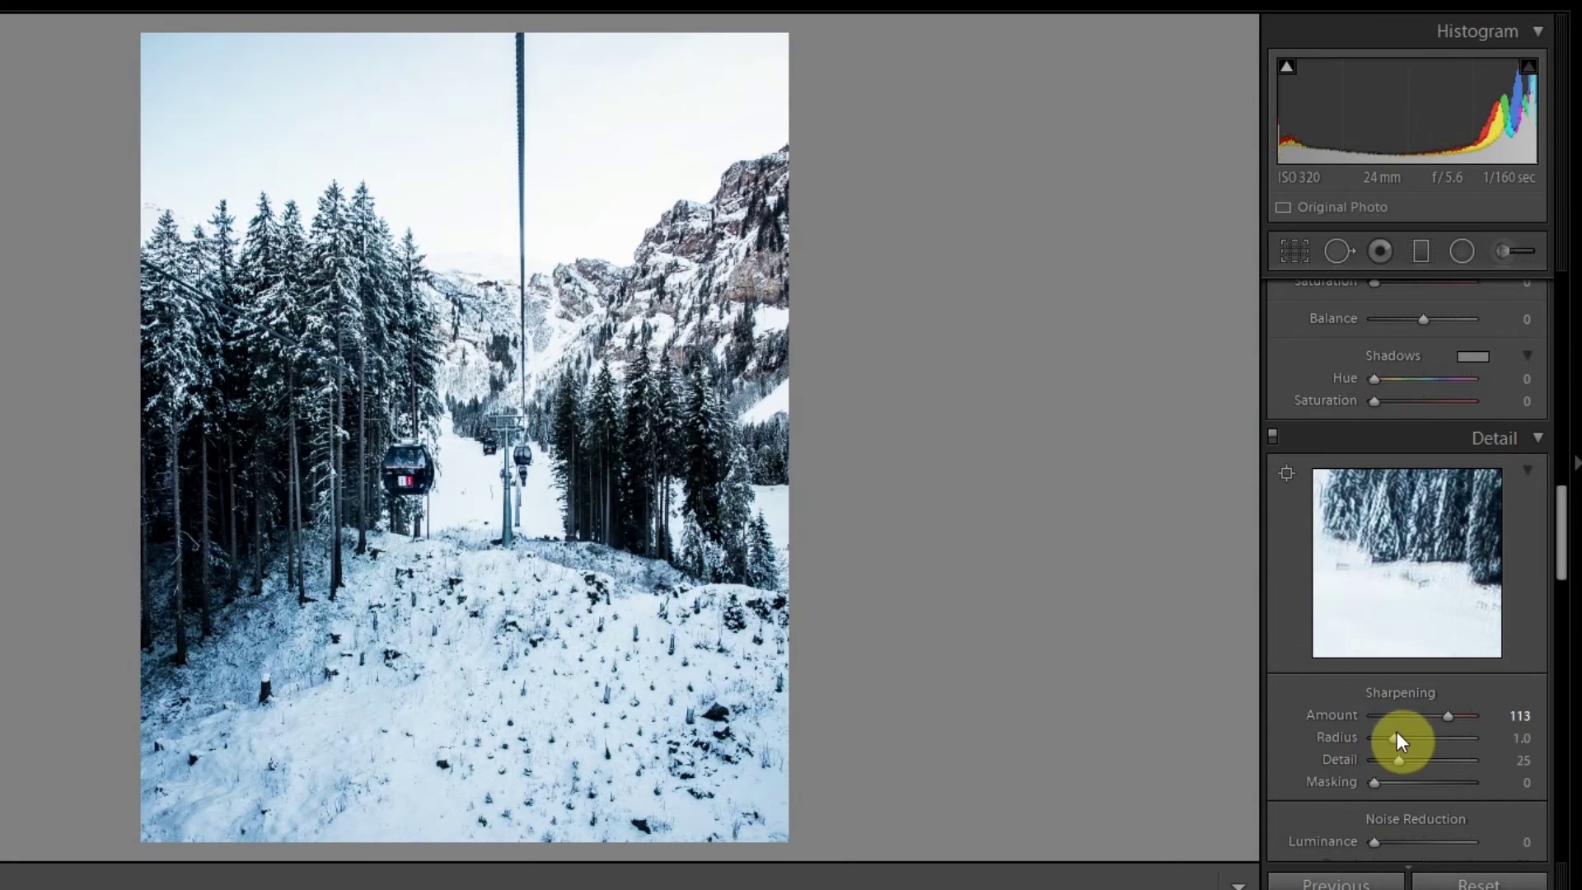
left_click_drag(1398, 735, 1465, 773)
key("alt")
- Remove chromatic aberration and enable lens profile corrections with Tamron as the lens make
scroll(1320, 649, "down", 8)
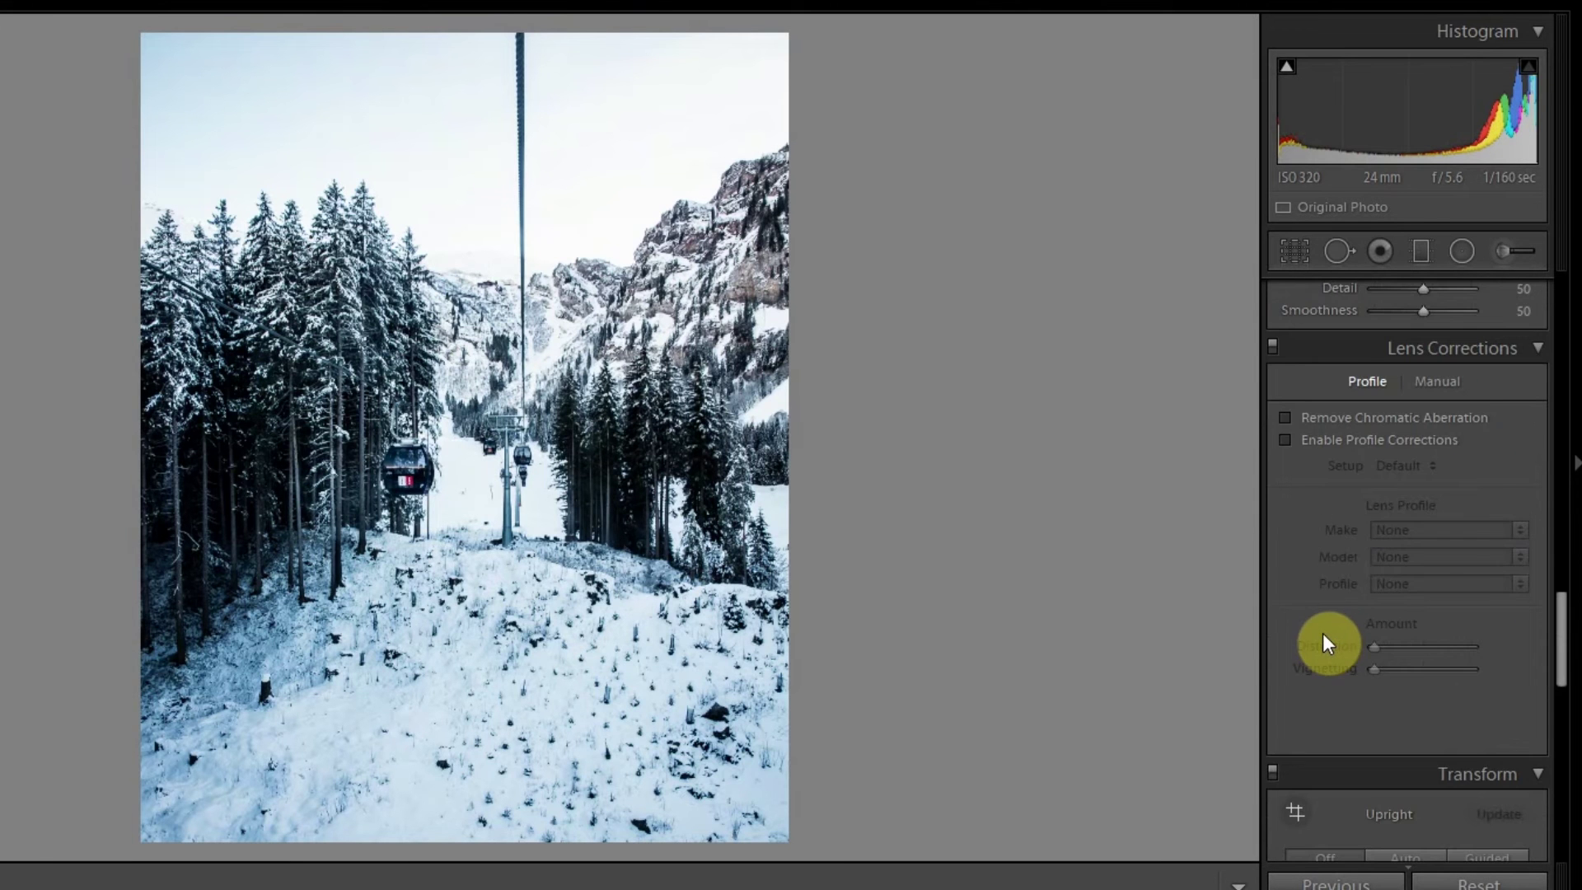
scroll(1322, 633, "up", 2)
left_click(1341, 585)
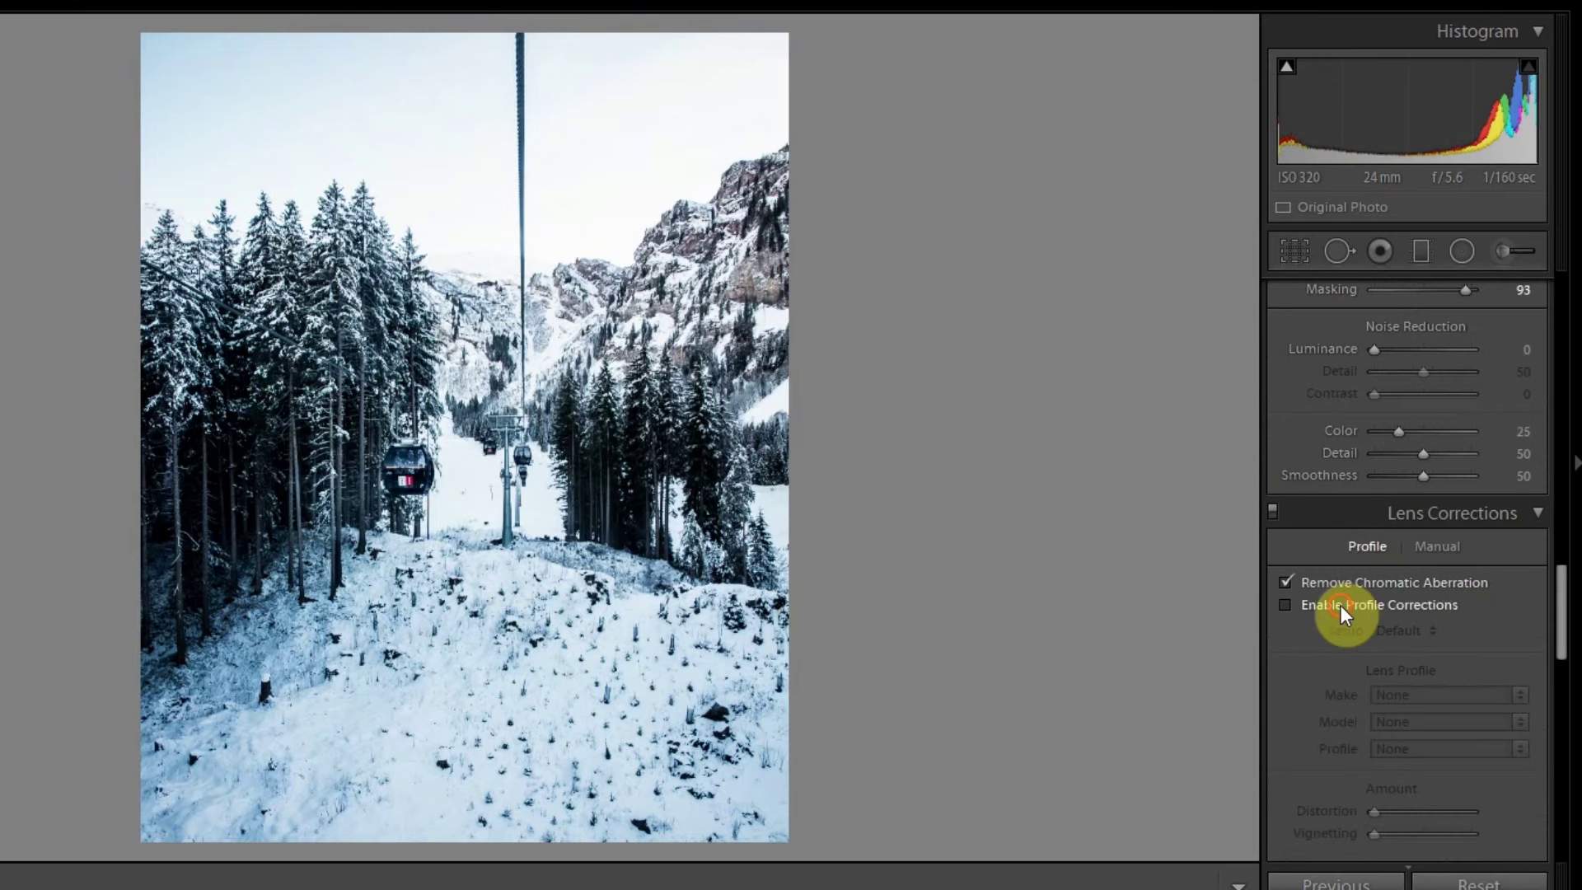
left_click(1339, 605)
left_click(1401, 690)
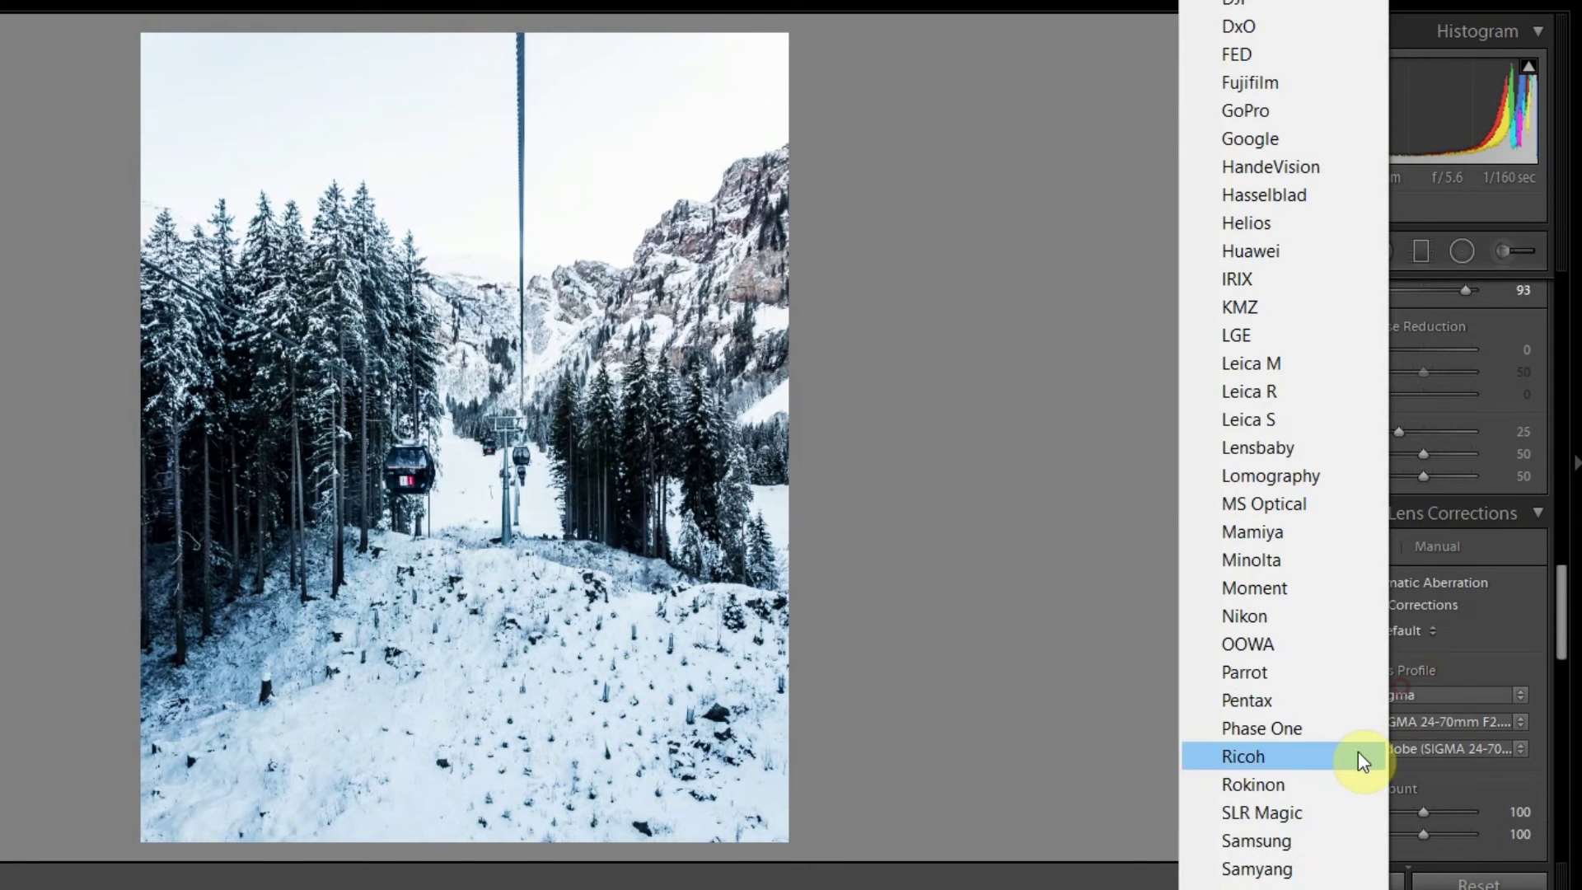
left_click(1419, 758)
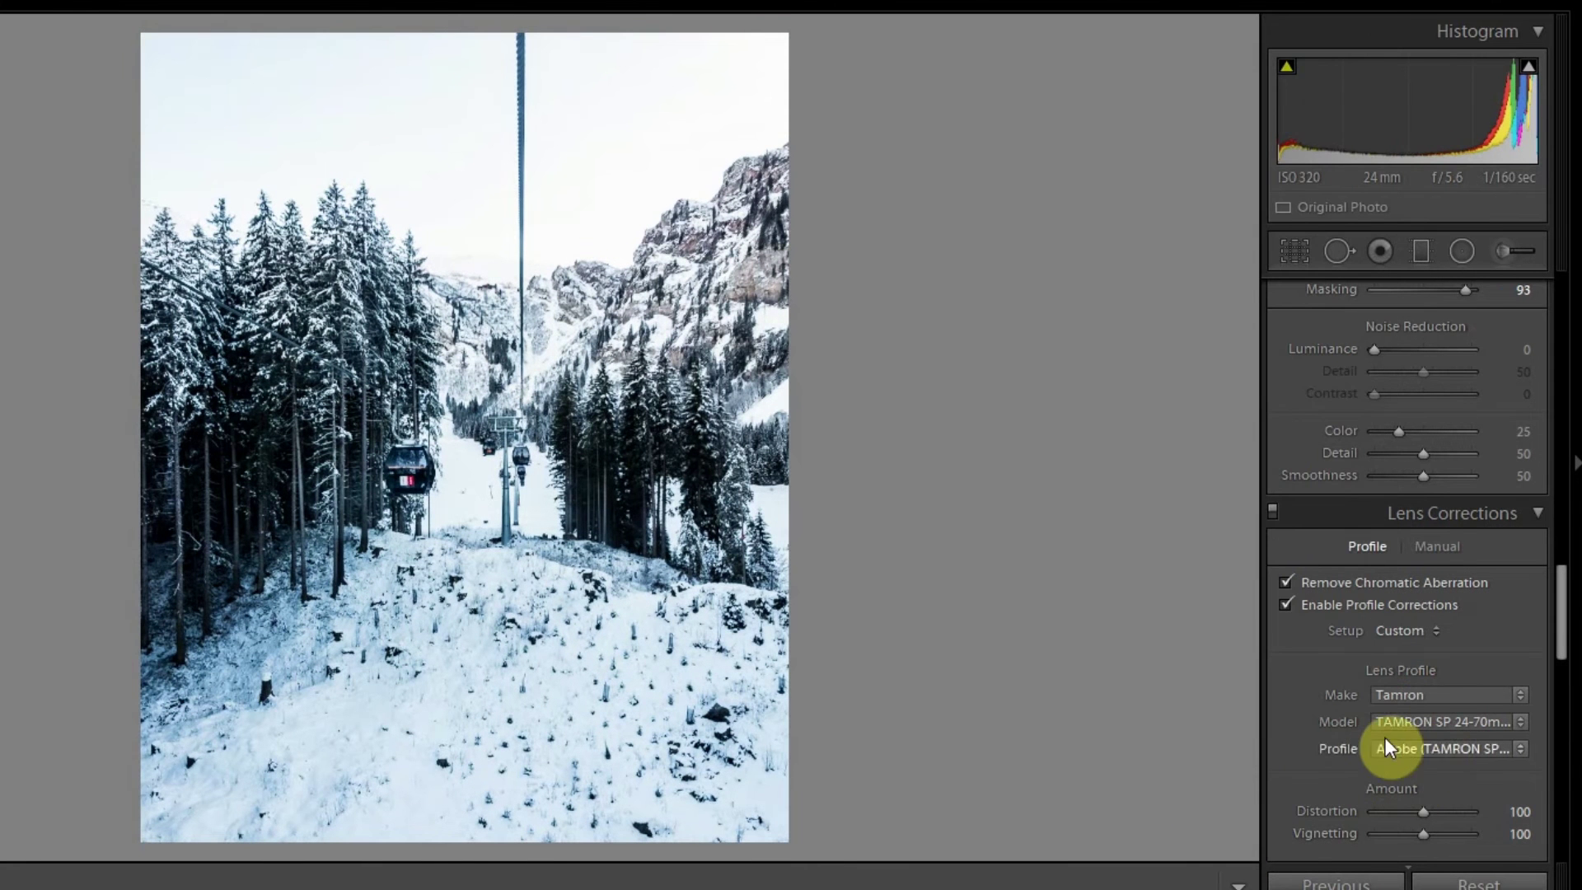
- Bring up the manual lens corrections and examine the tree edges up close for colour fringing
scroll(1314, 716, "down", 5)
scroll(1314, 716, "down", 8)
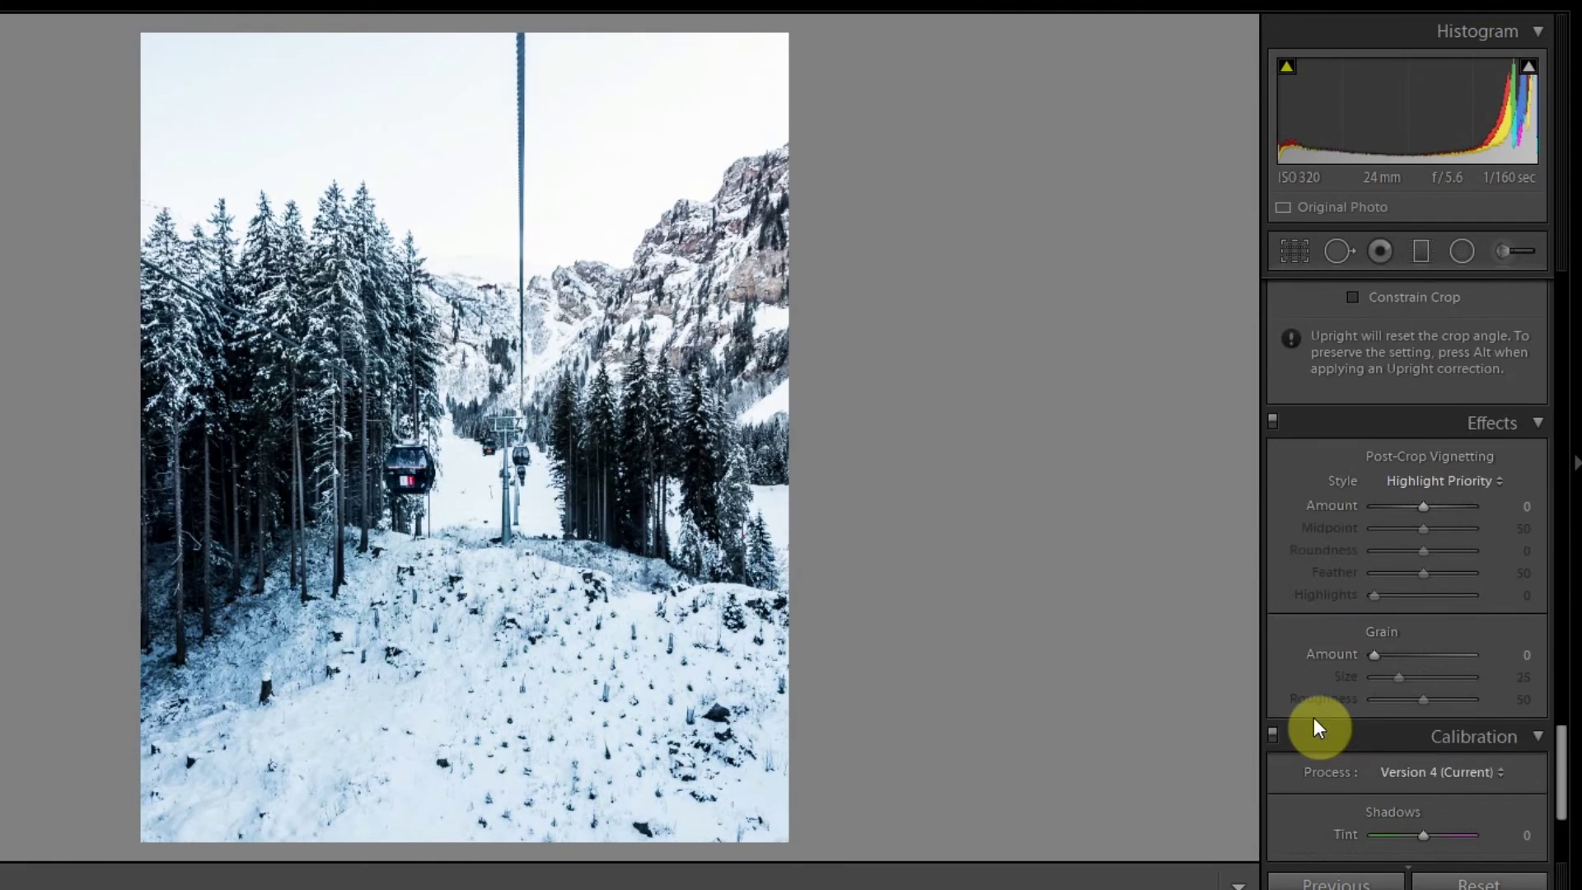
scroll(1313, 717, "up", 6)
scroll(1313, 716, "up", 5)
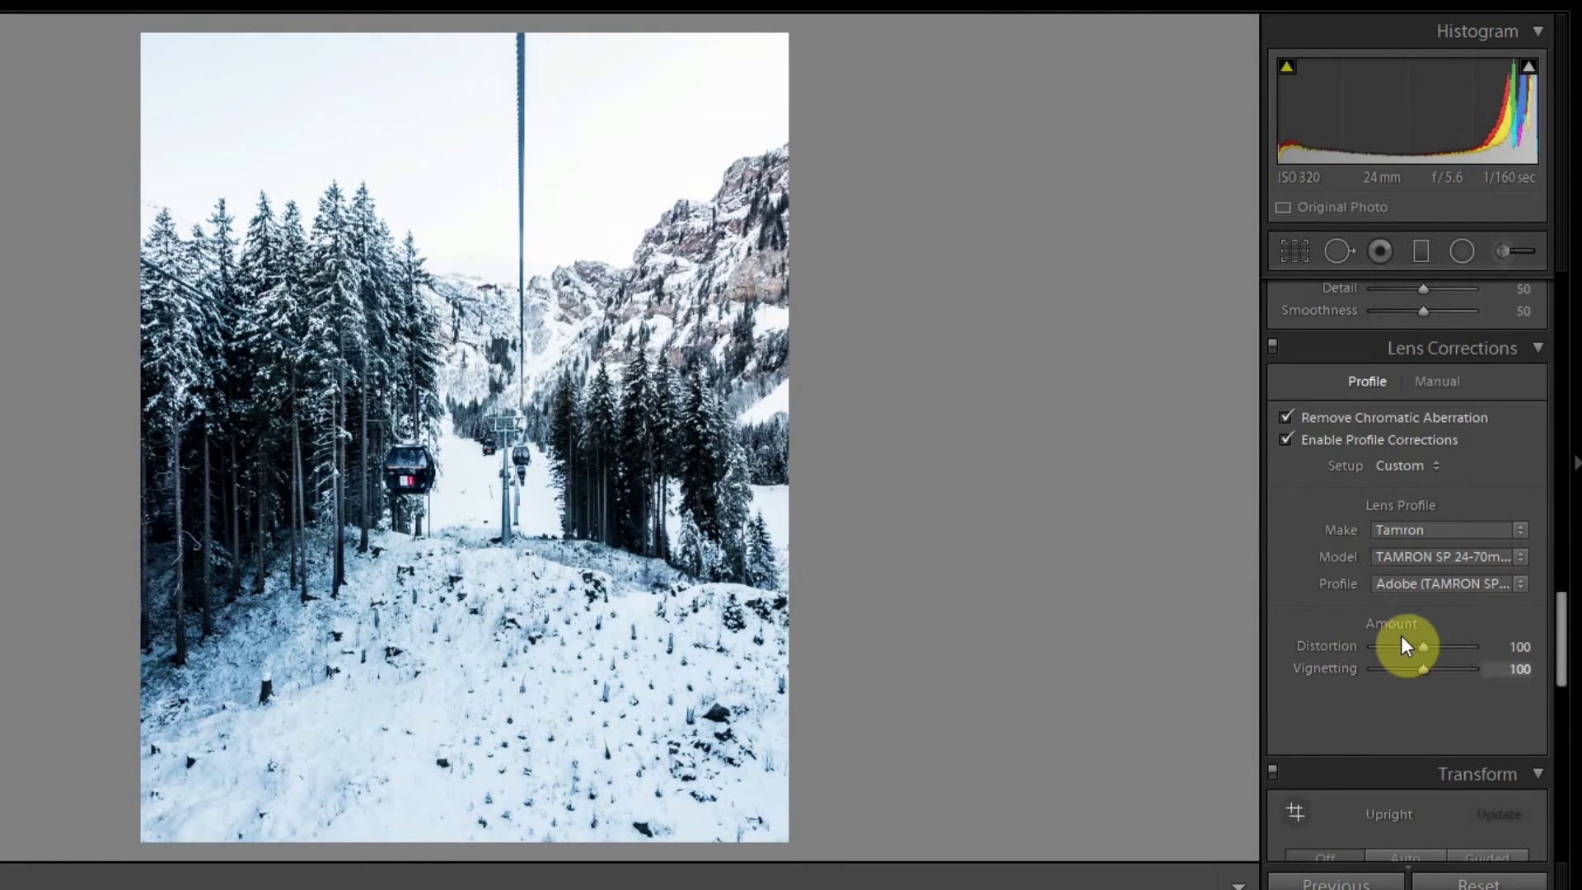
left_click(1447, 381)
left_click(289, 247)
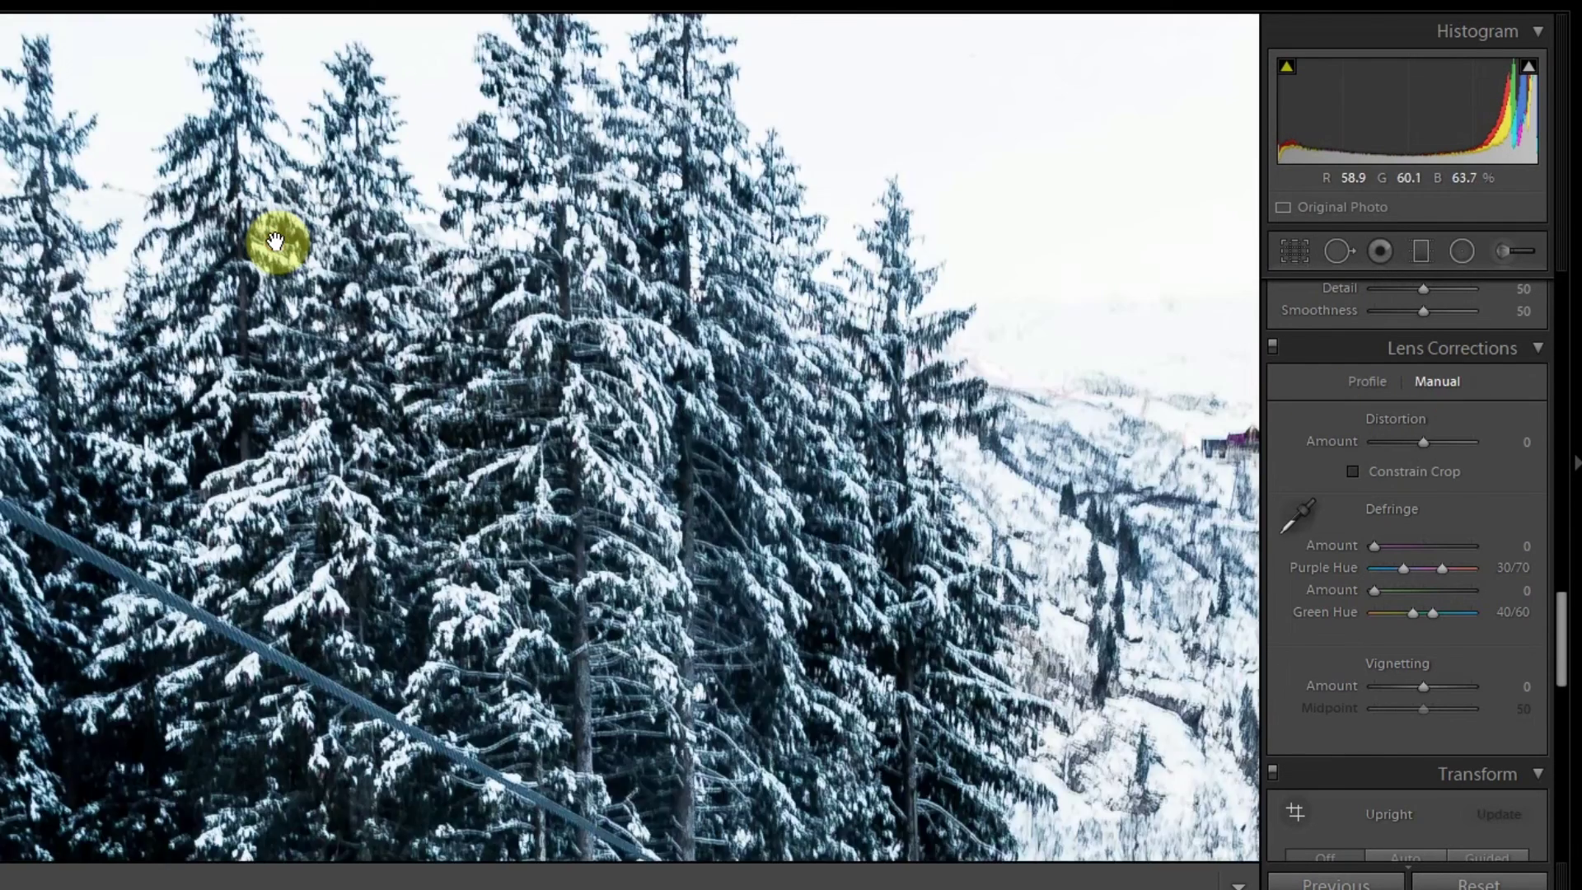
left_click_drag(276, 239, 481, 399)
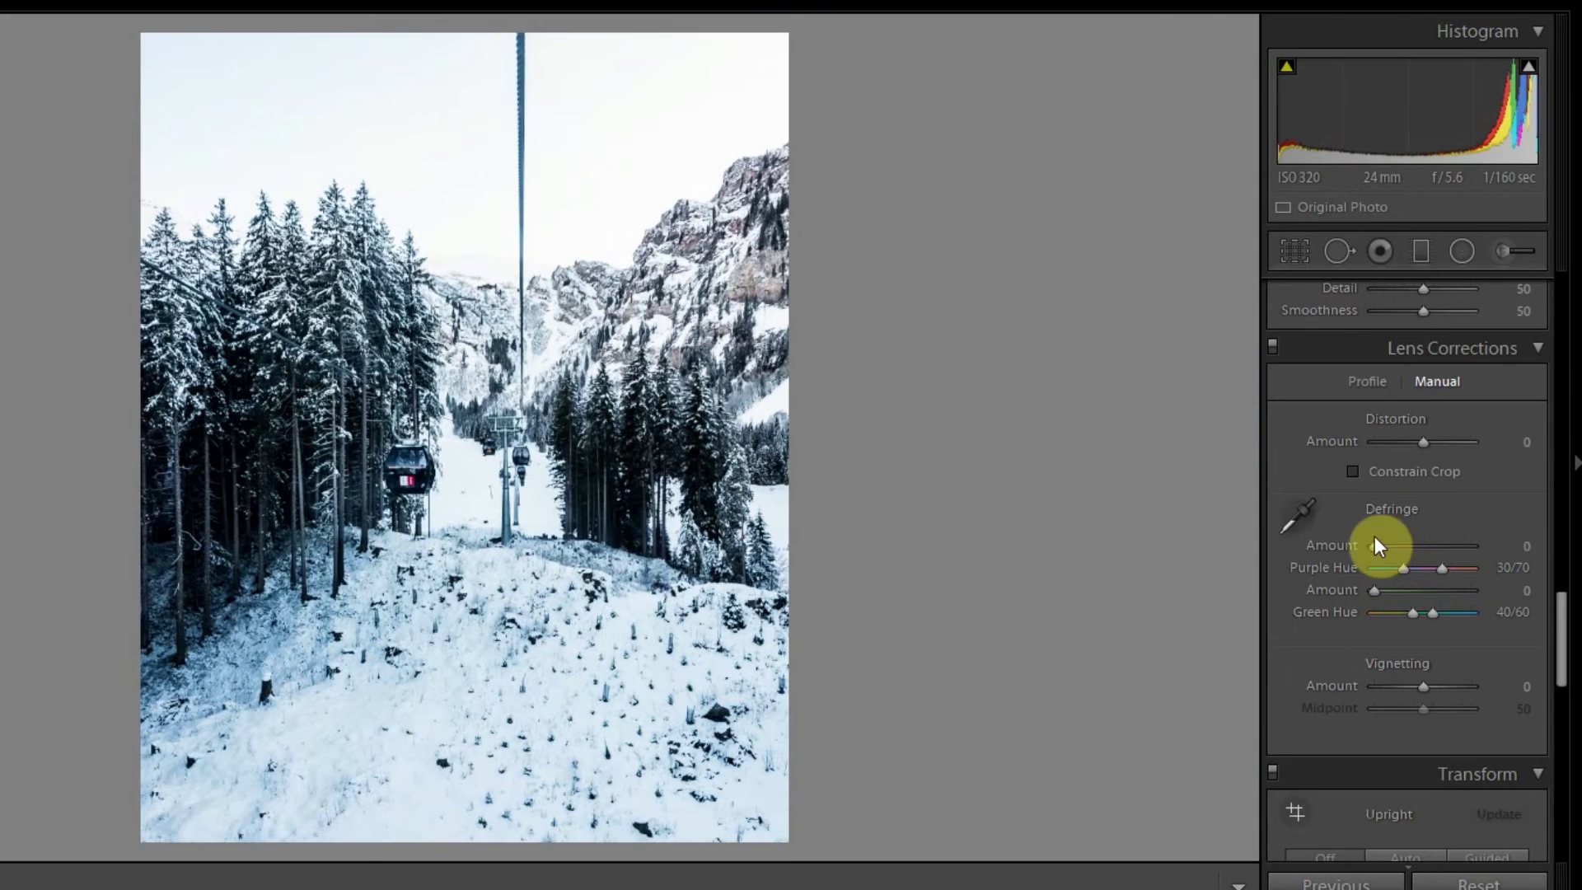
- Set the calibration saturation to +36 for red, -36 for green and -10 for blue primary, comparing before and after
scroll(1324, 706, "down", 8)
scroll(1337, 655, "down", 3)
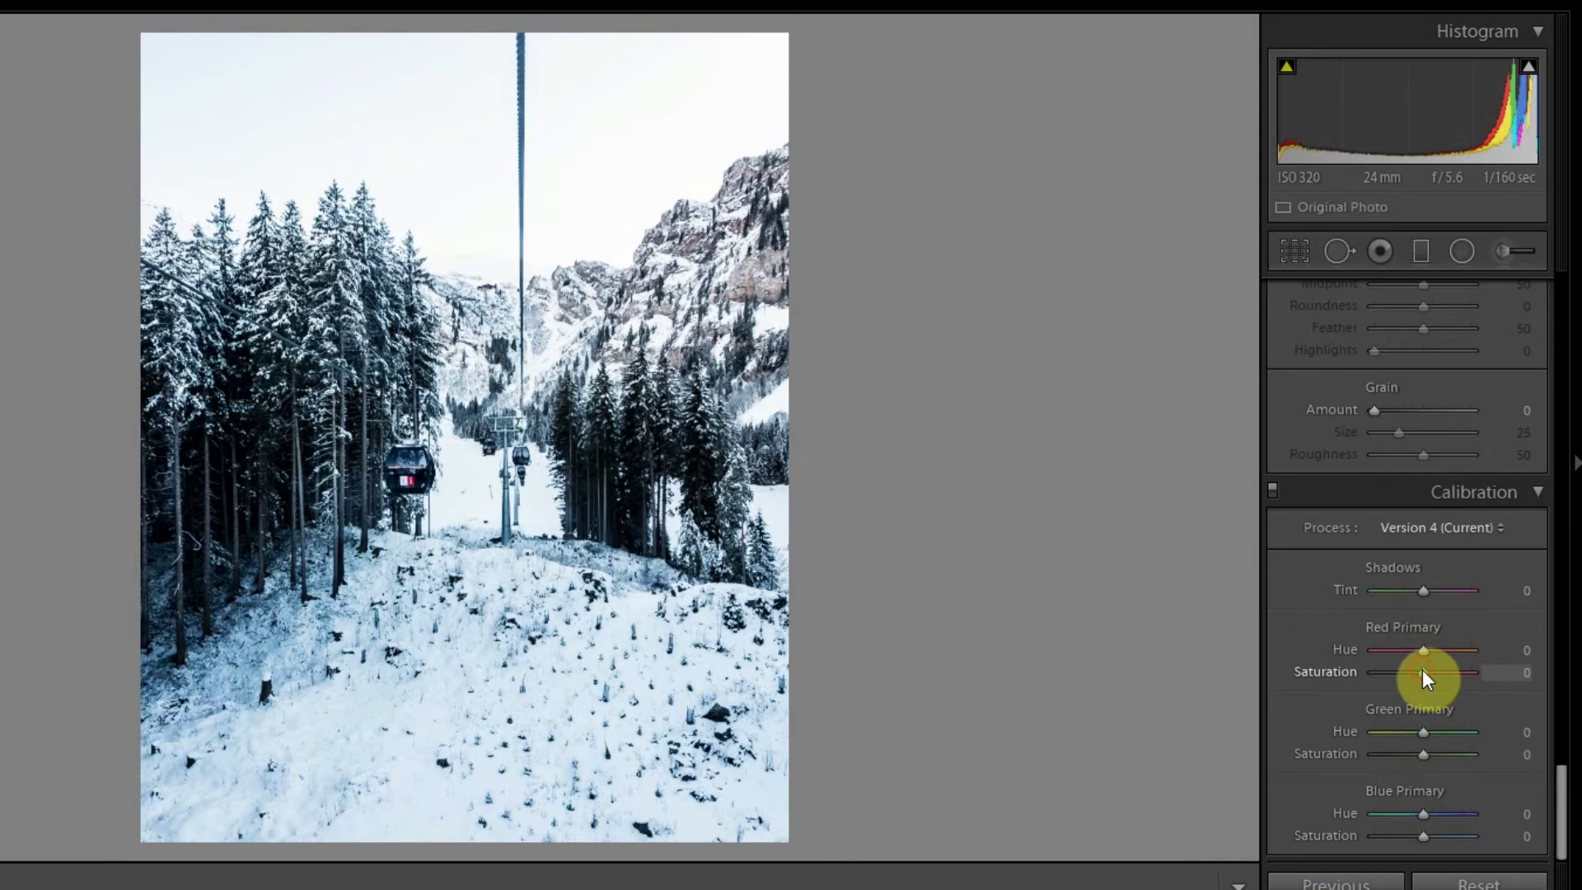
left_click_drag(1422, 669, 1438, 664)
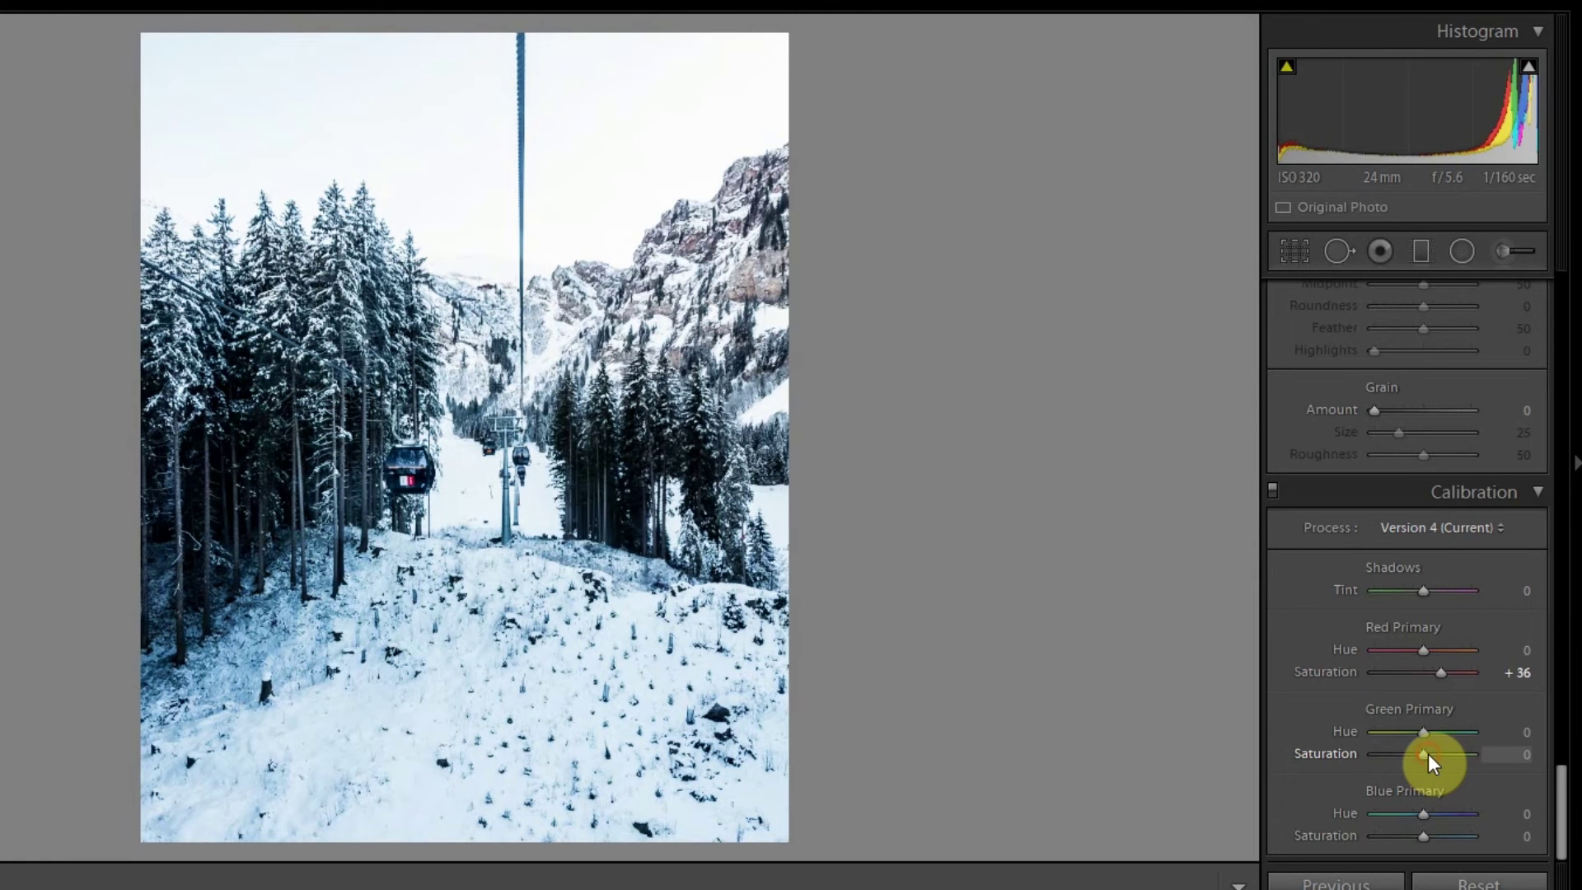
left_click_drag(1427, 753, 1412, 748)
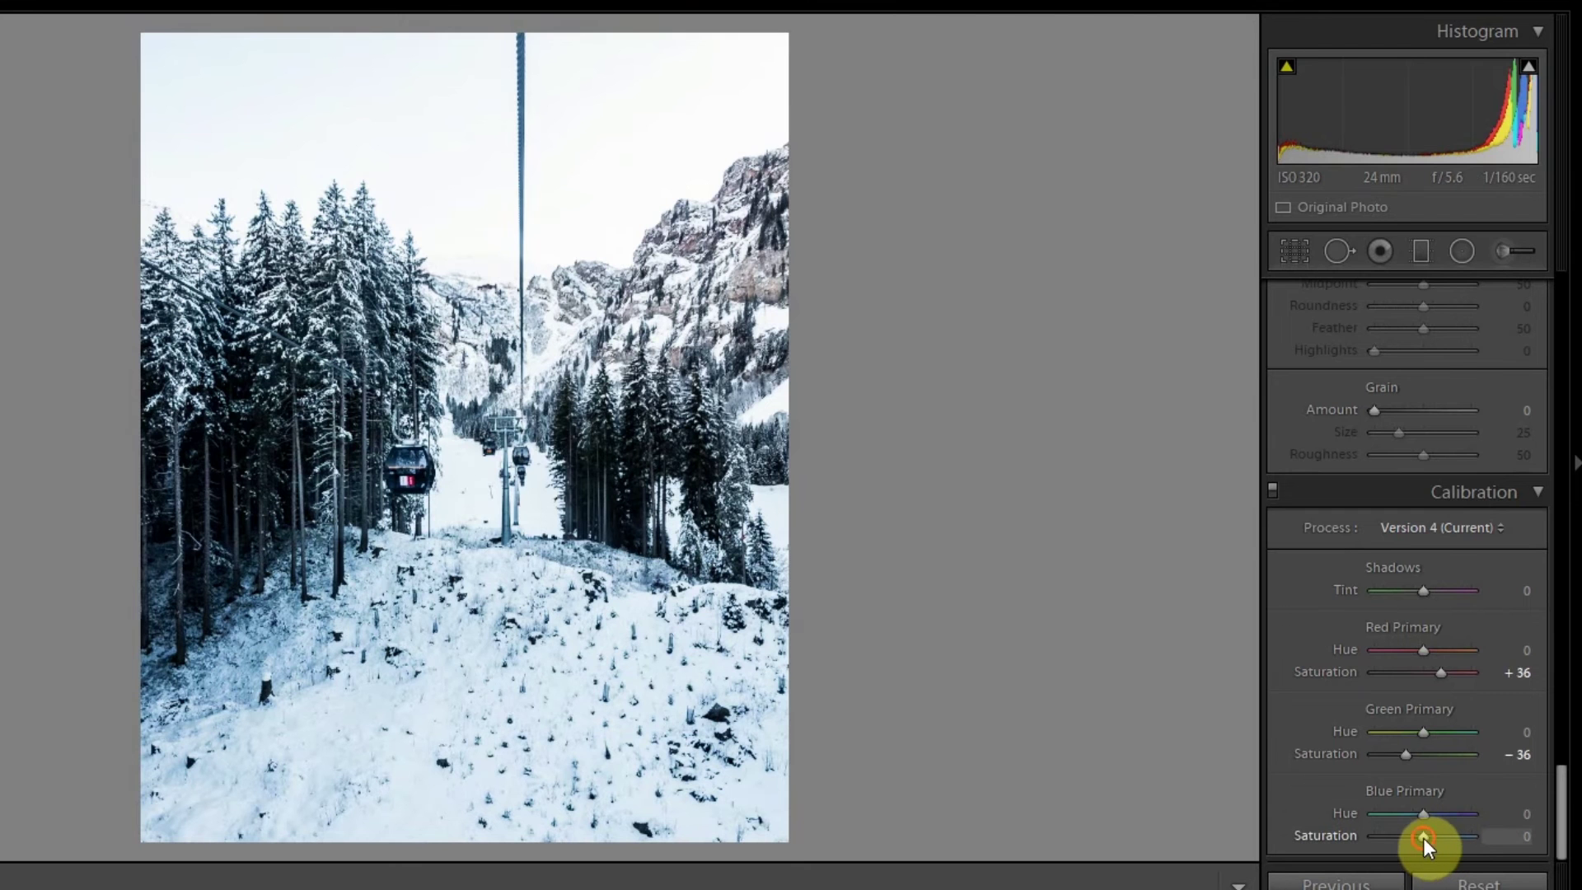
left_click_drag(1422, 838, 1422, 836)
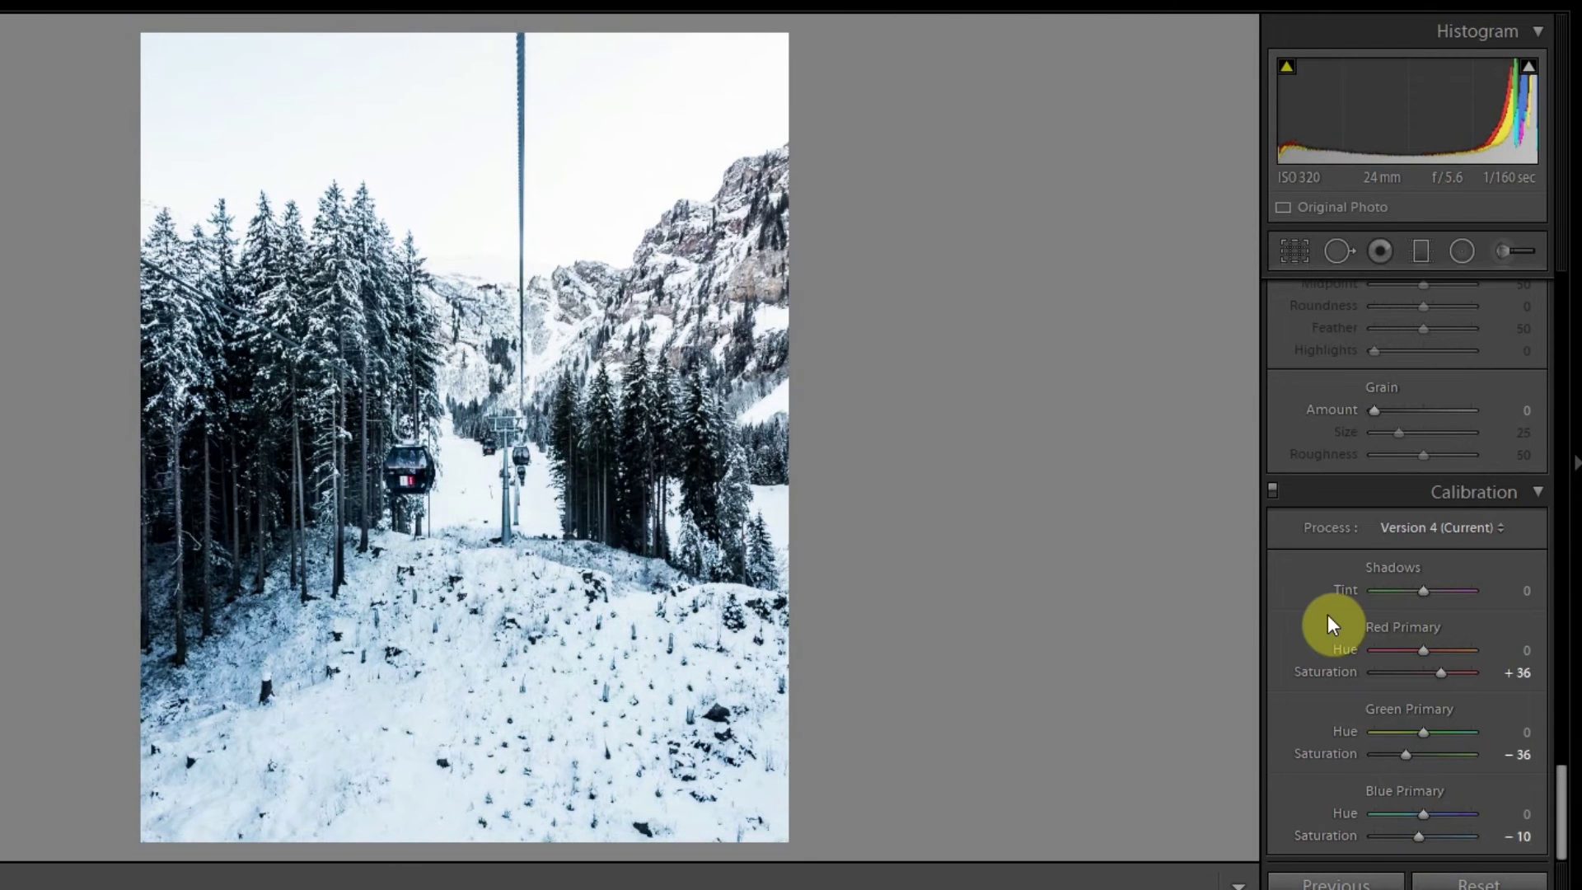
key("backslash")
key("backslash")
key("backslash")
key("backslash")
key("backslash")
key("backslash")
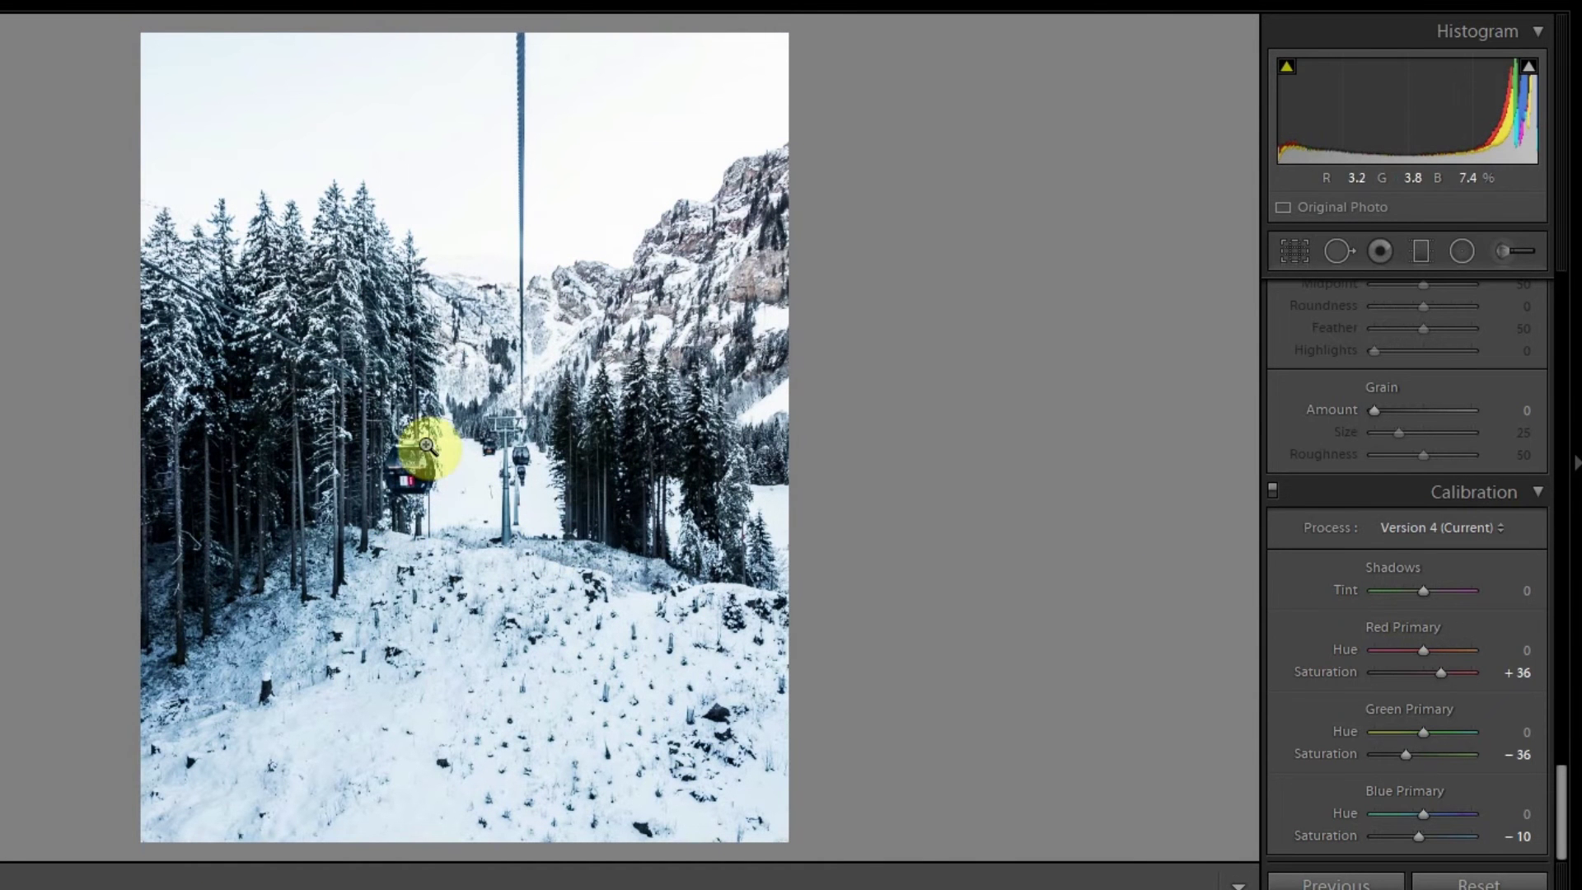
- Add a graduated filter from the top of the sky down to the snowy slope with exposure at -1.74
scroll(1290, 440, "up", 20)
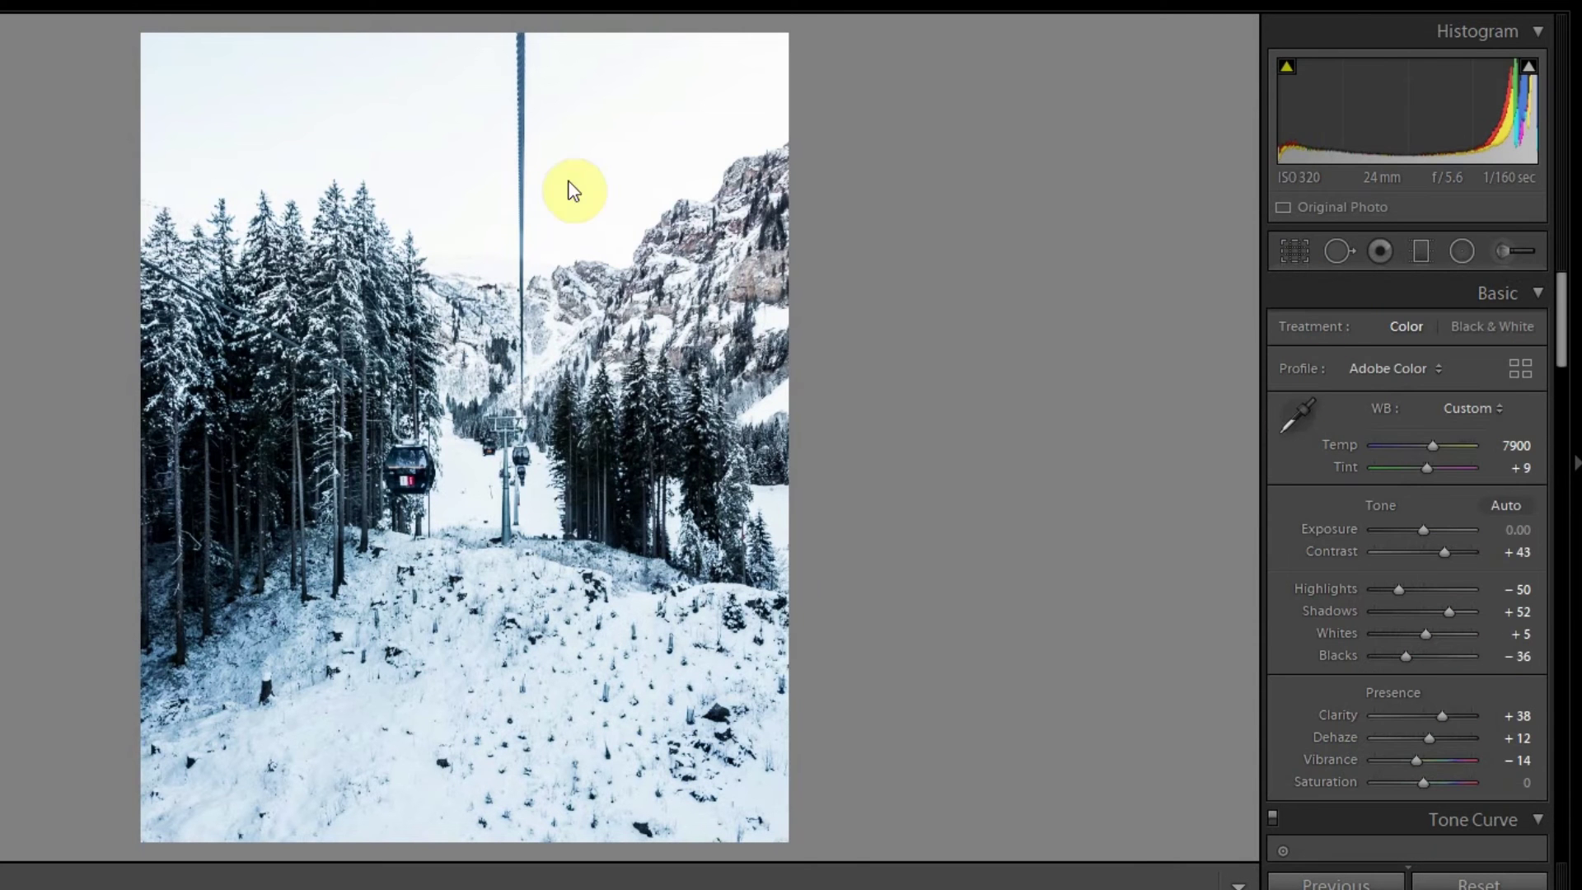
left_click(1421, 250)
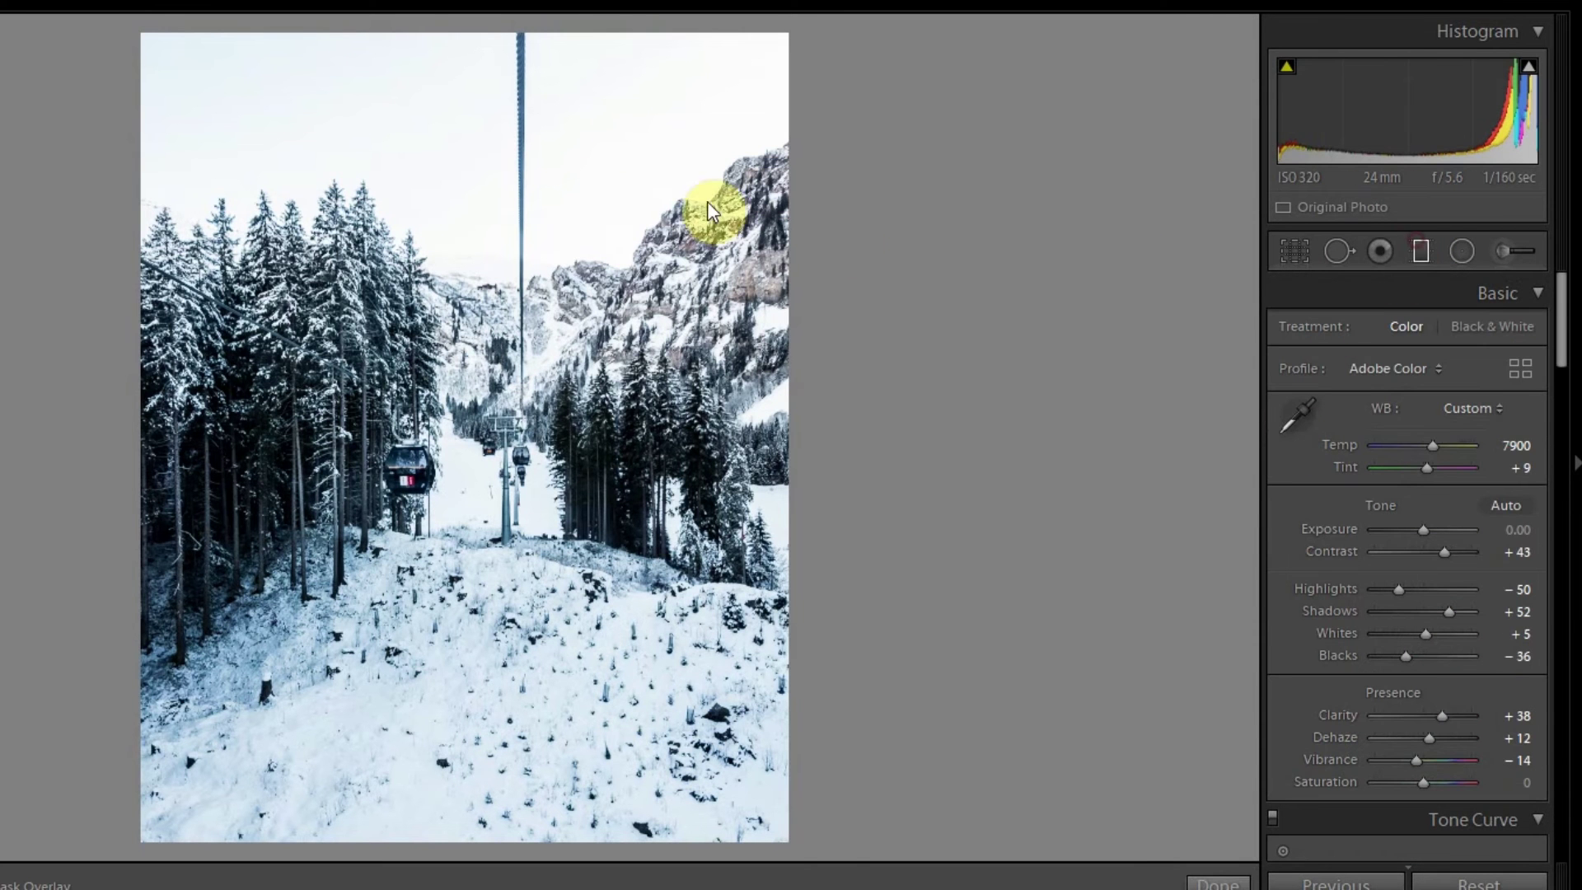
left_click_drag(470, 23, 459, 607)
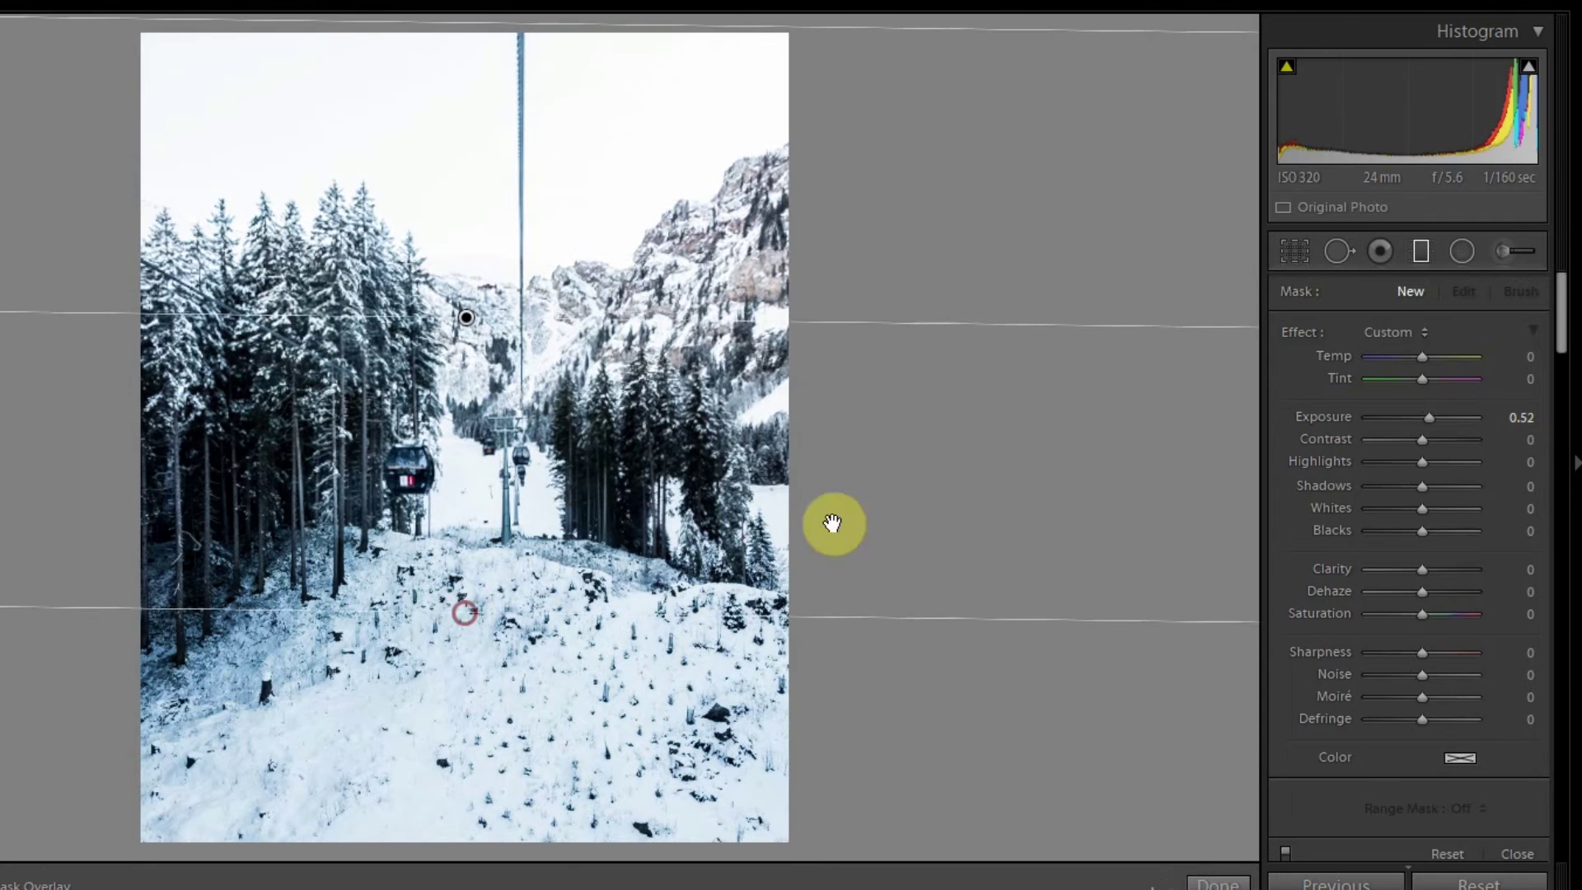
double_click(1300, 334)
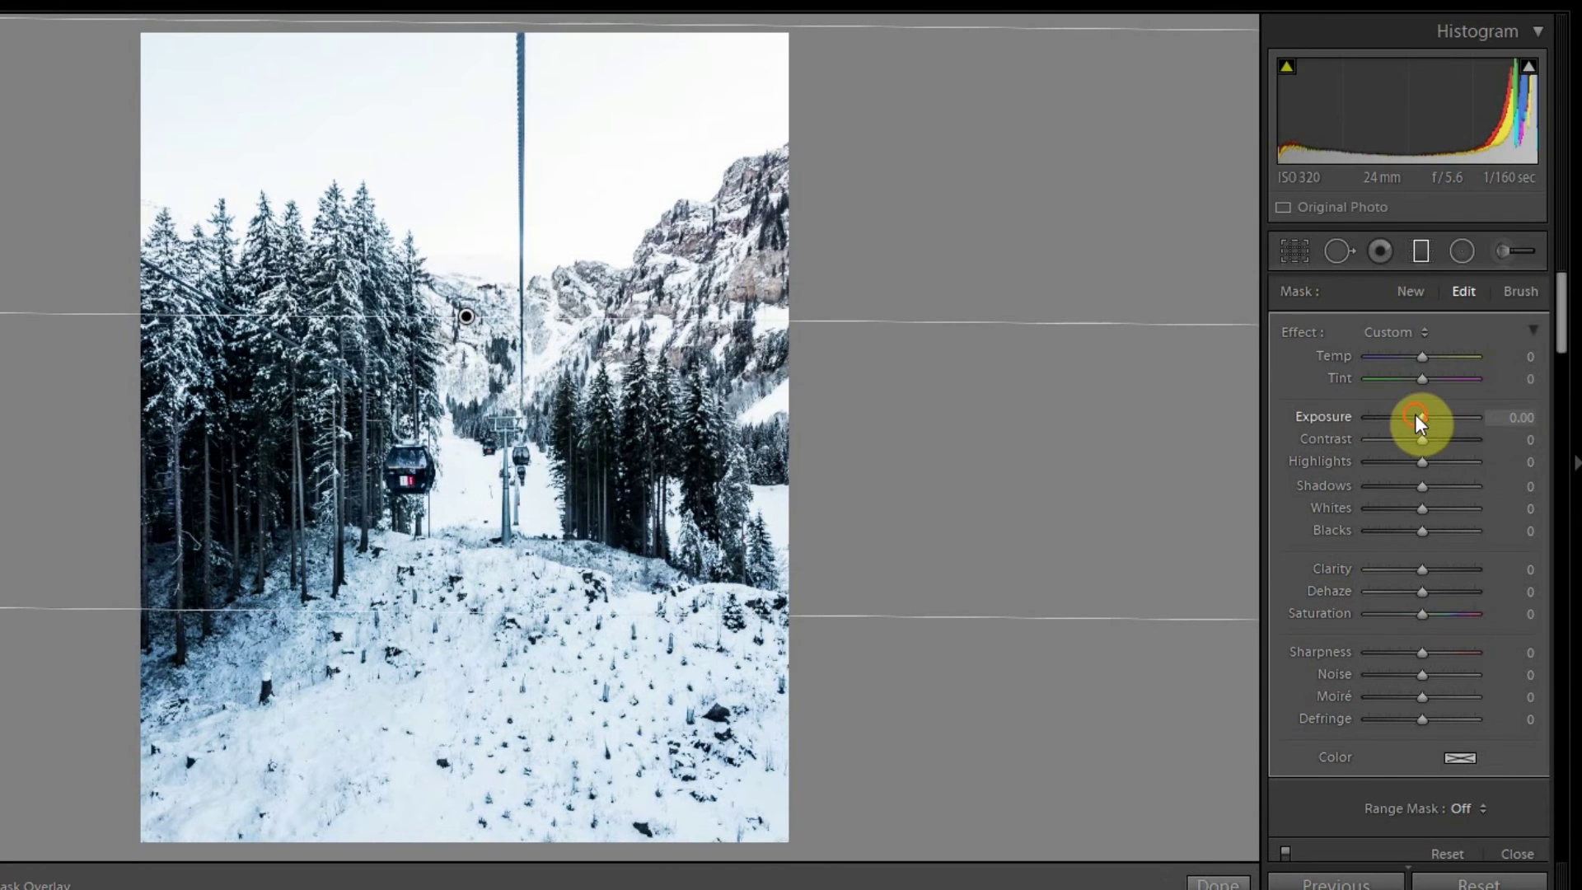
left_click_drag(1413, 416, 1391, 417)
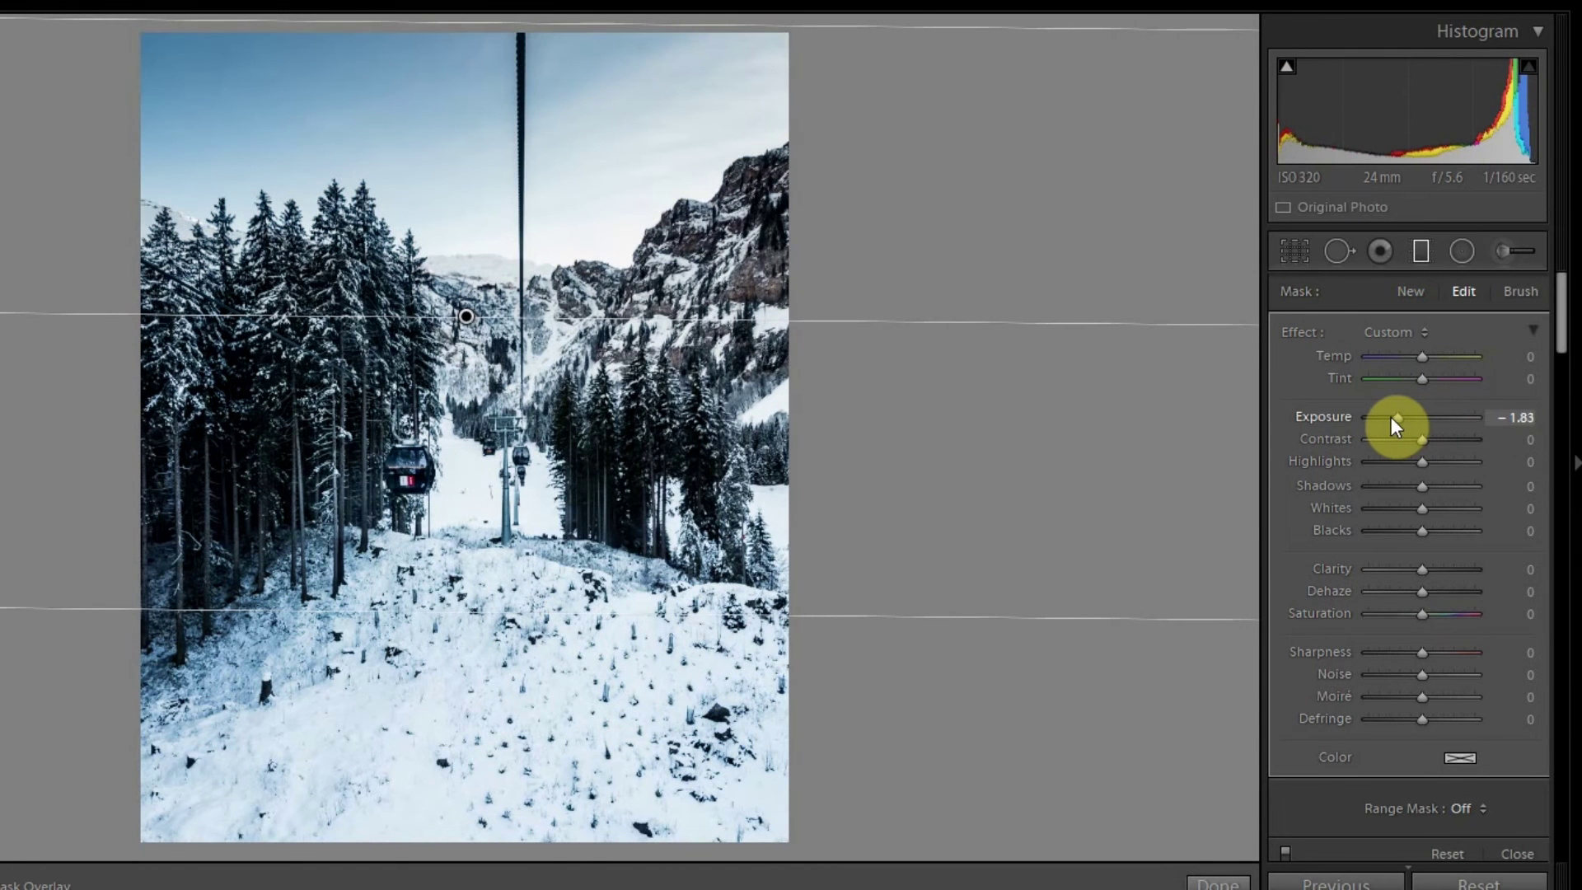
- Add a second graduated filter from the photo's bottom edge up to the gondola area with exposure at -0.70
left_click_drag(524, 848, 518, 497)
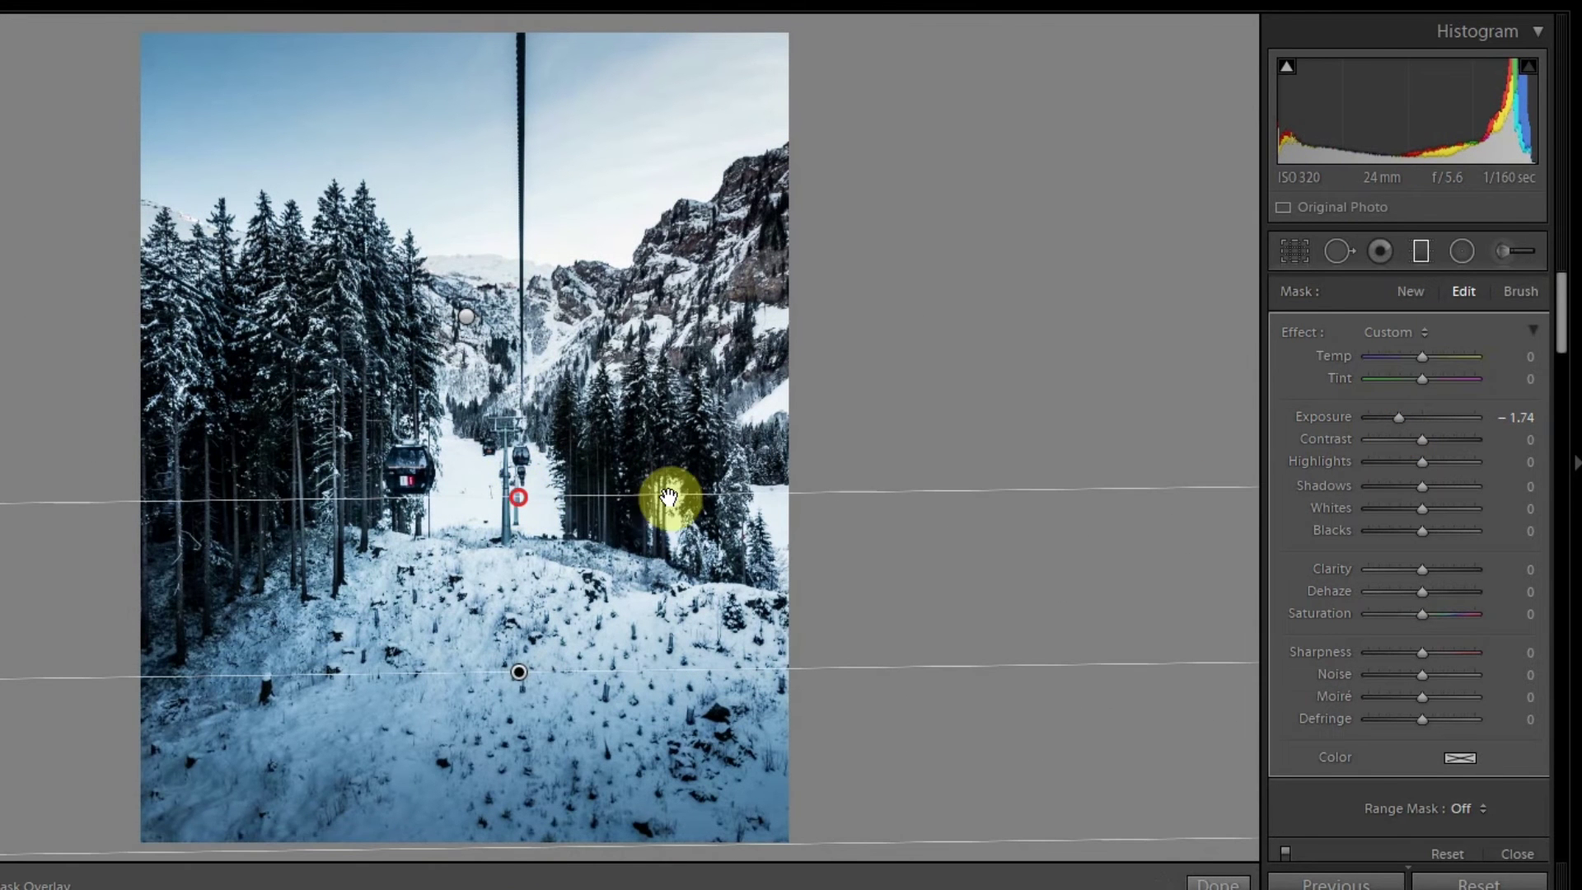
double_click(1302, 330)
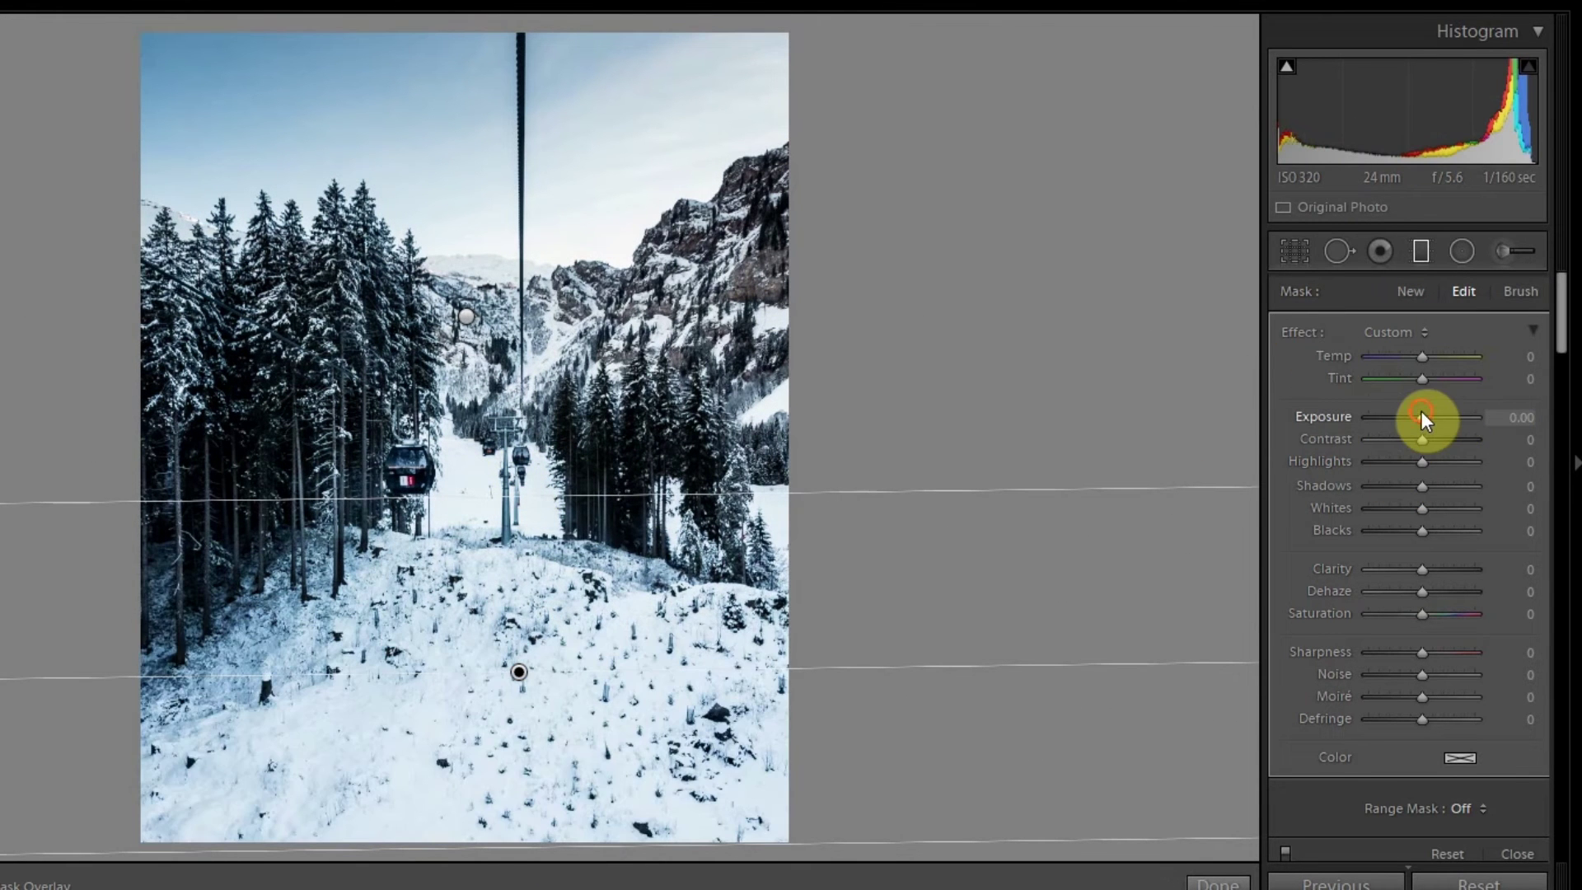
left_click_drag(1420, 410, 1412, 412)
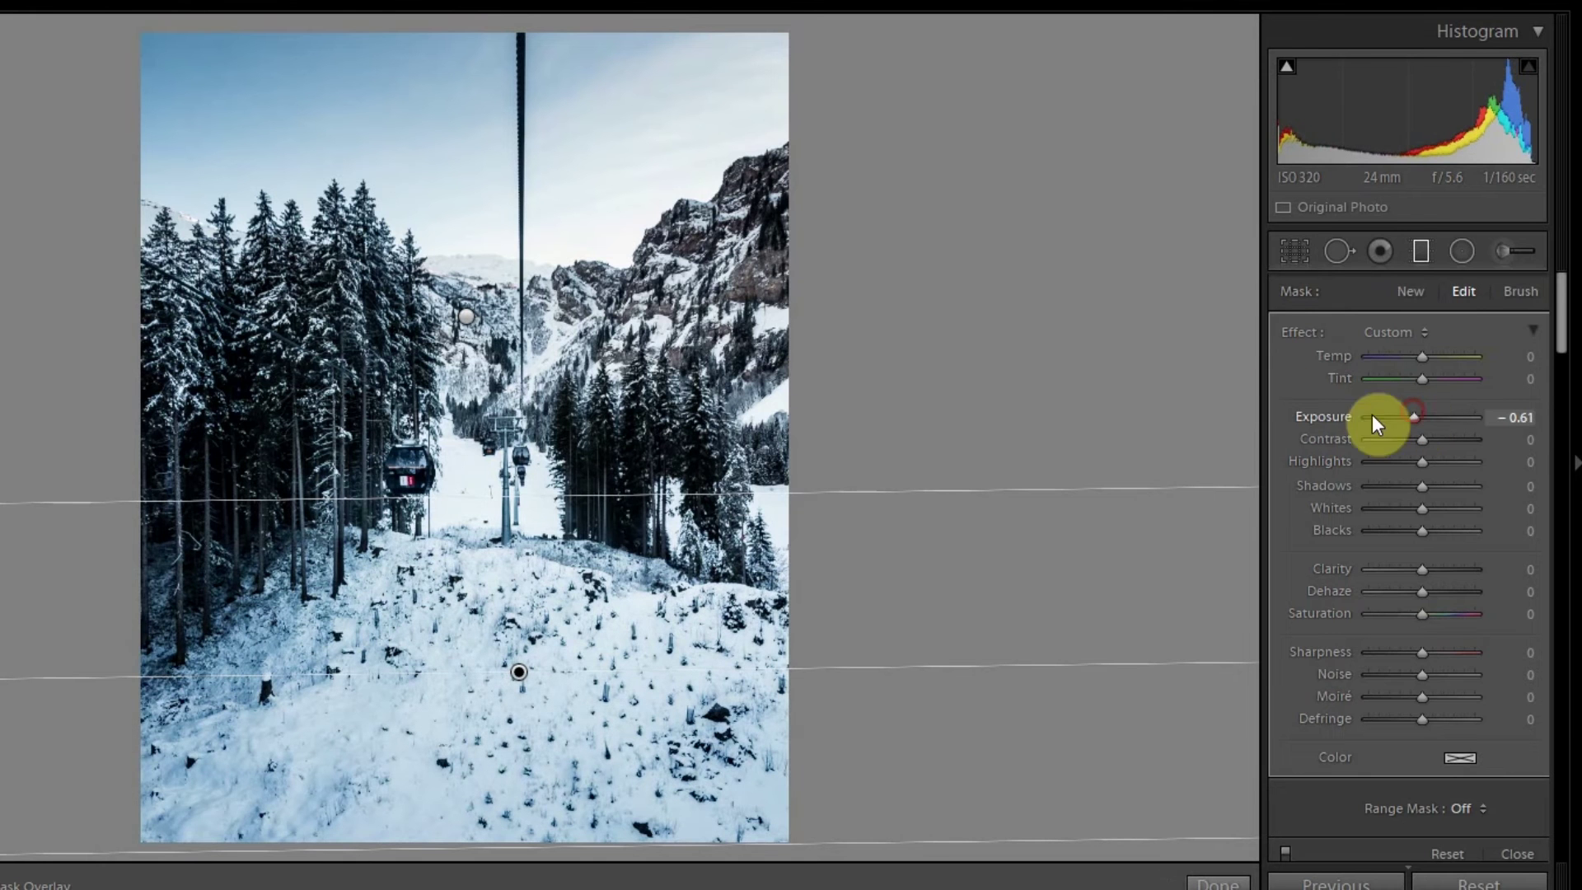
double_click(1297, 331)
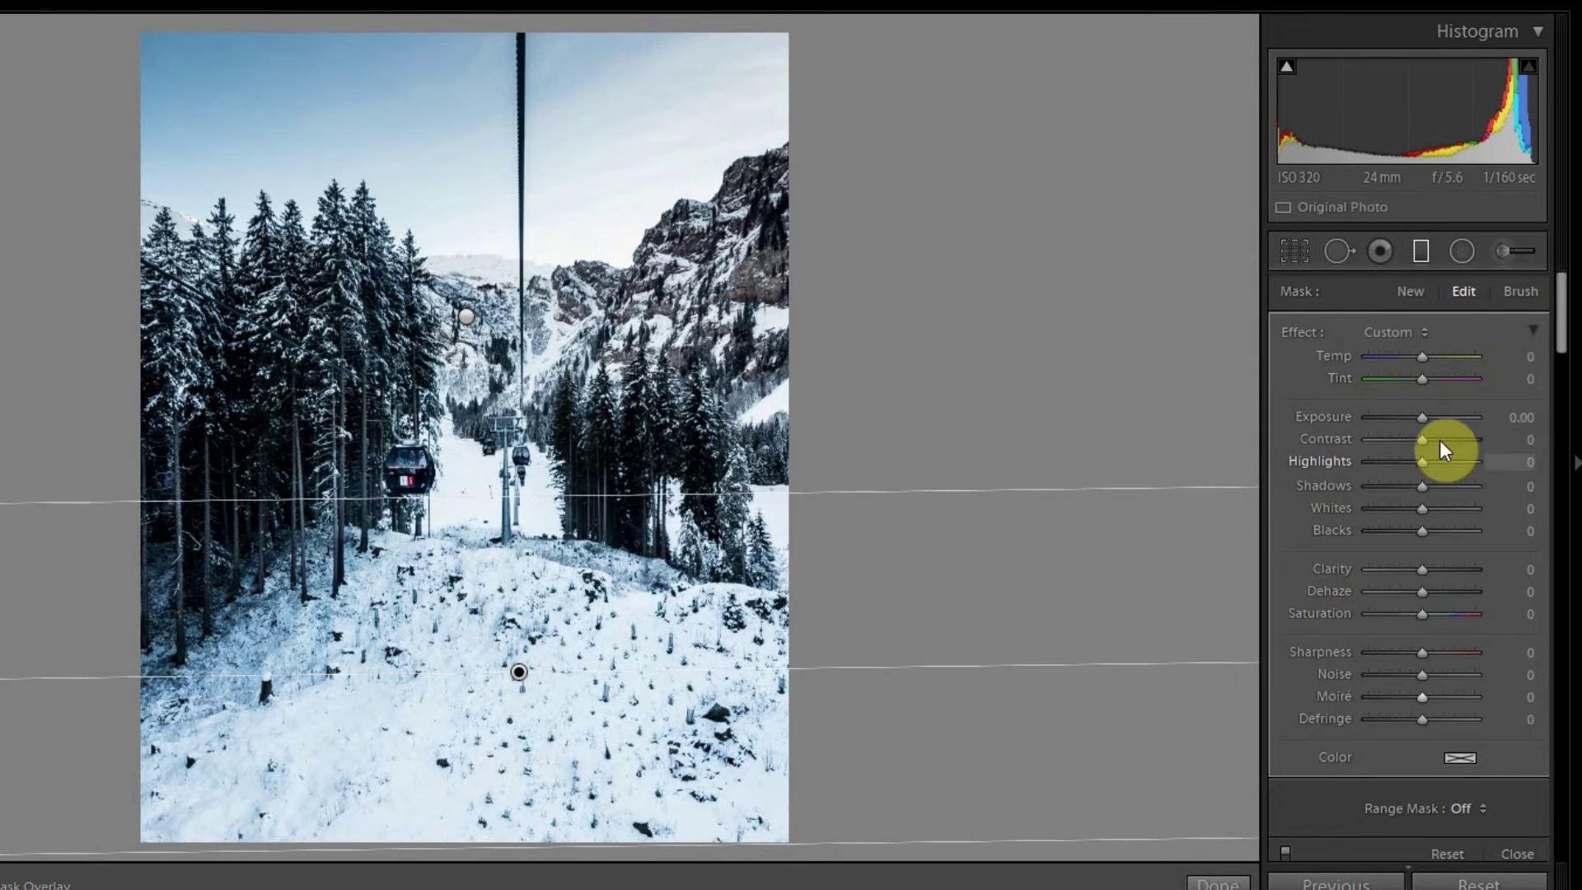
key("ctrl+z")
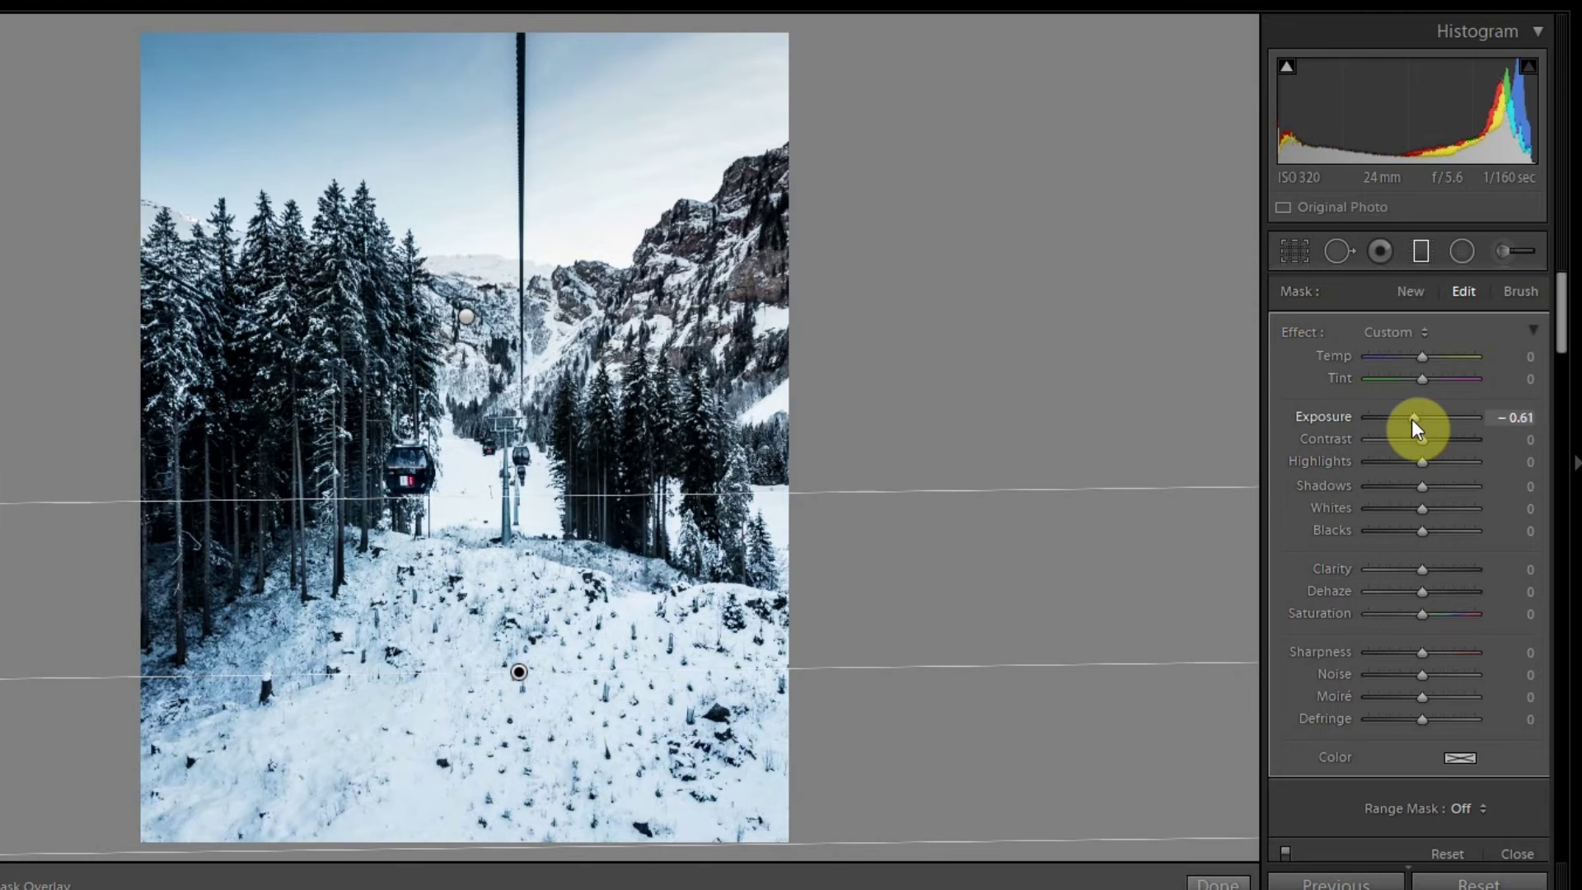
left_click(1412, 418)
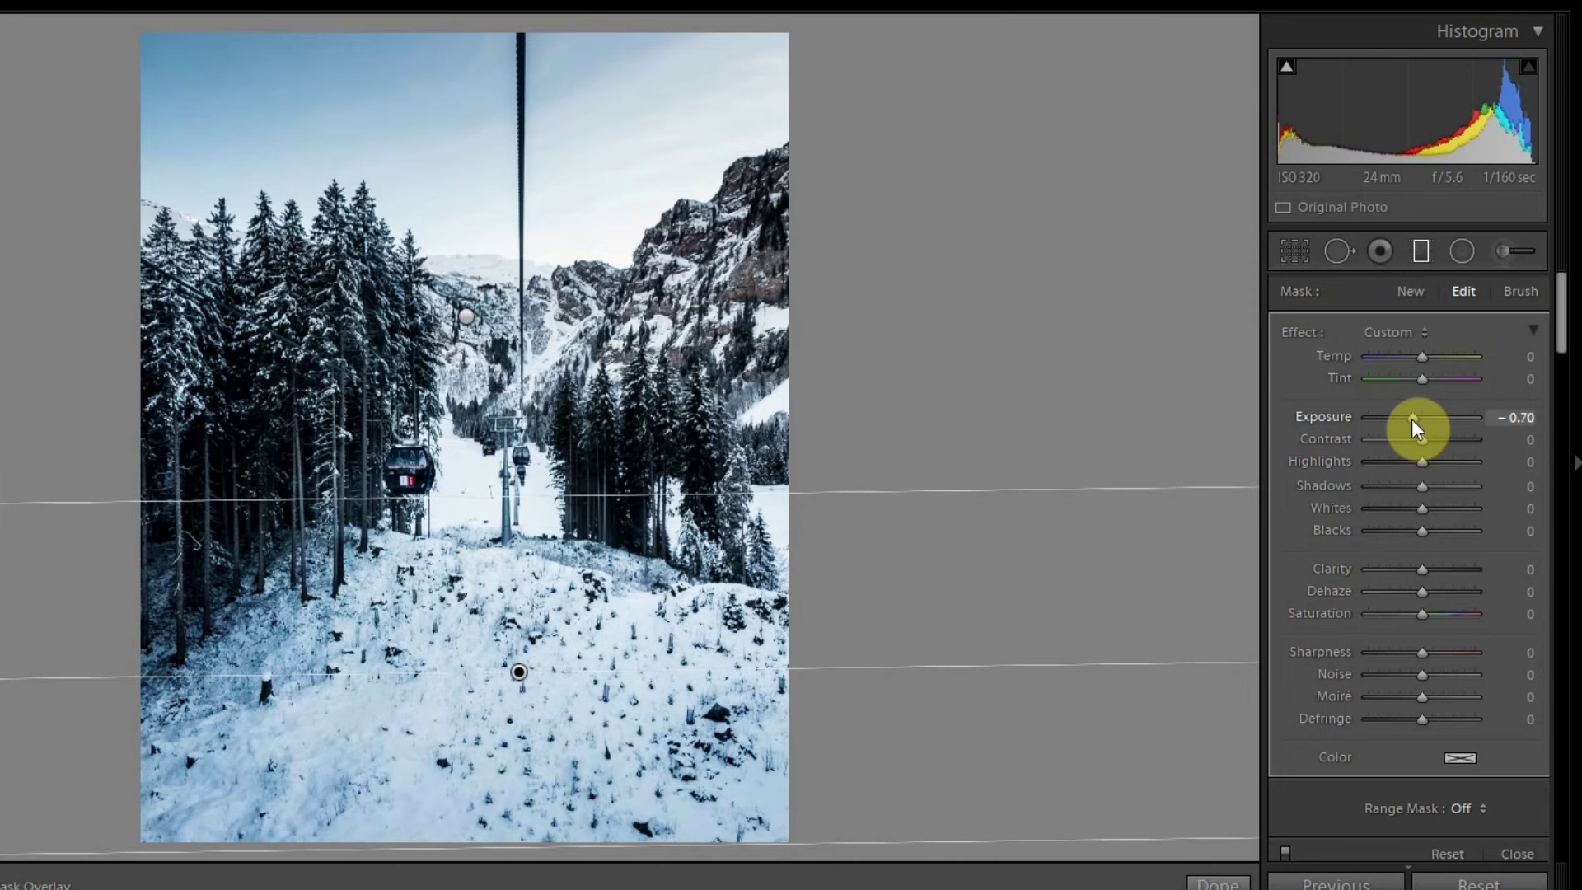
left_click(1203, 883)
- Compare the photo before and after all edits and examine the area around the gondola
key("backslash")
key("backslash")
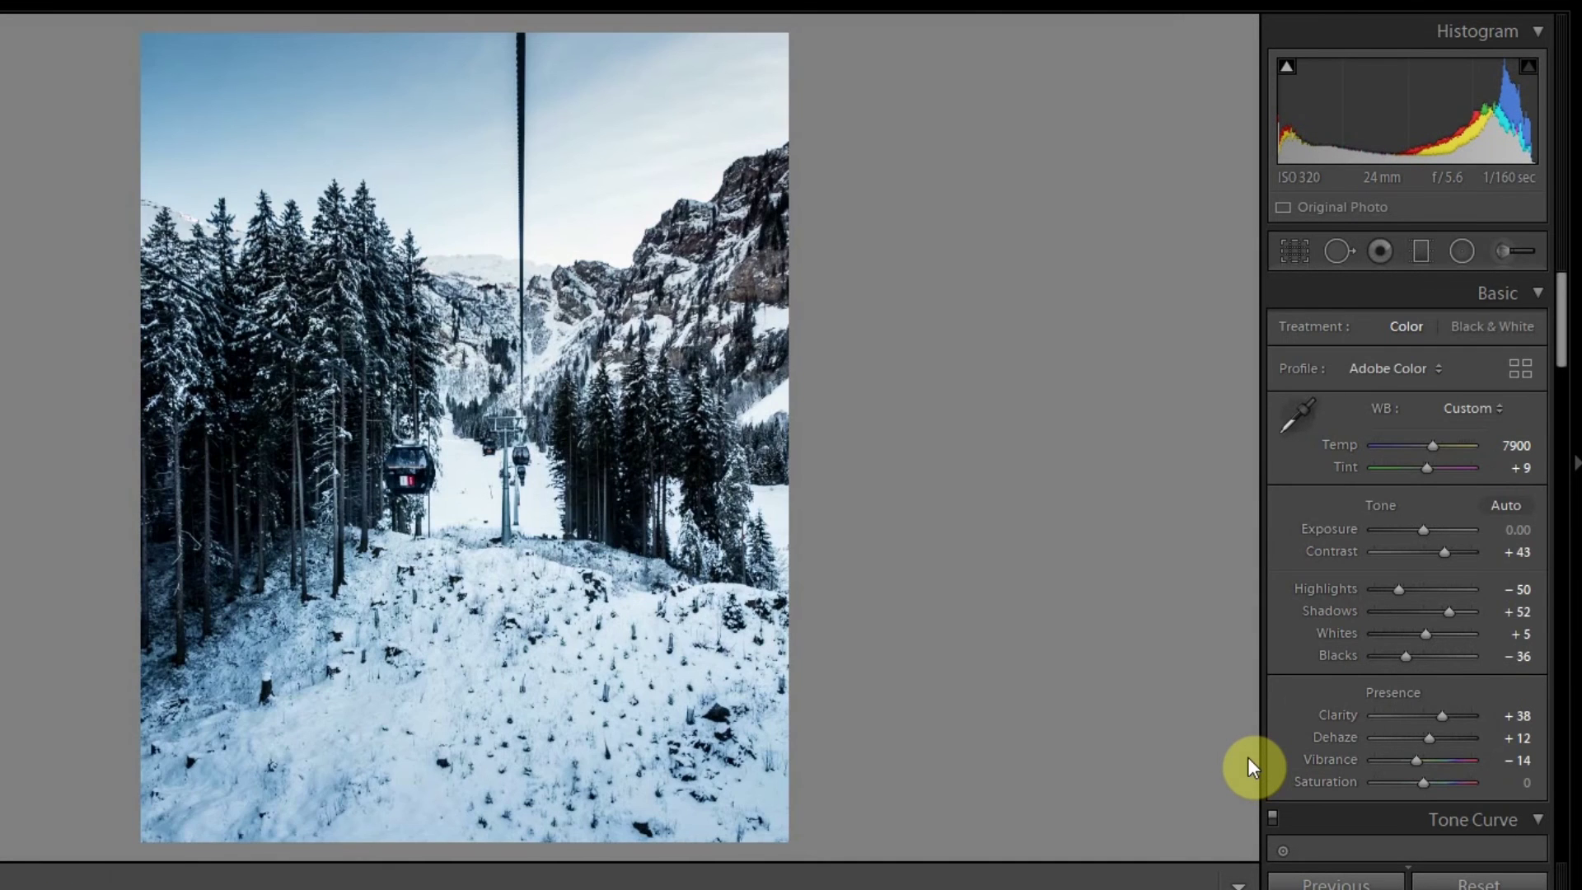
key("backslash")
key("backslash")
key("backslash")
key("backslash")
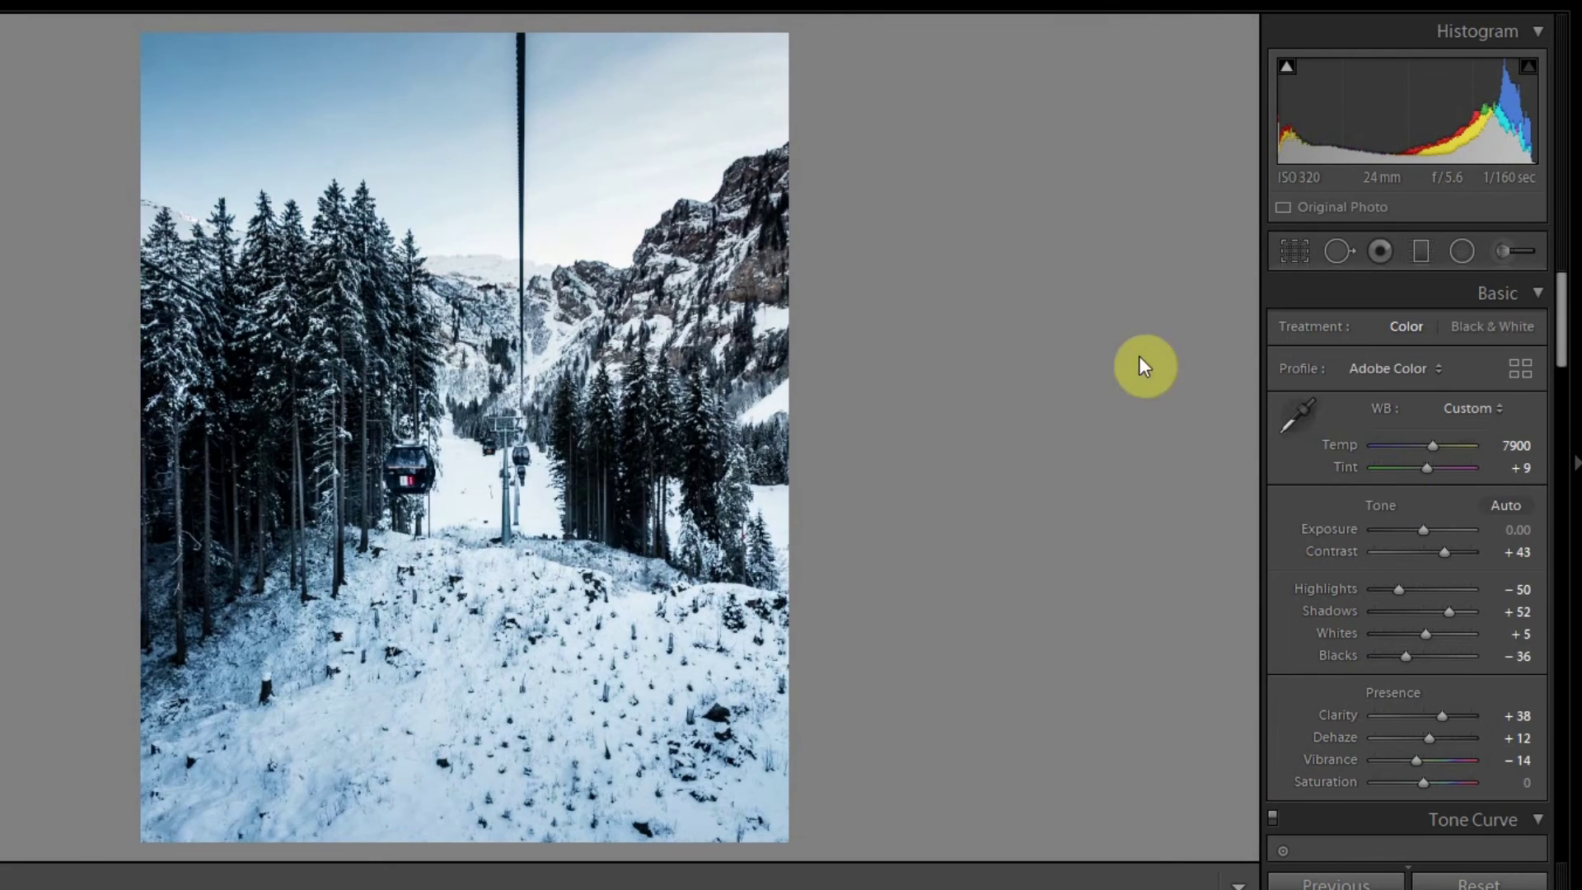
left_click(421, 438)
left_click(425, 437)
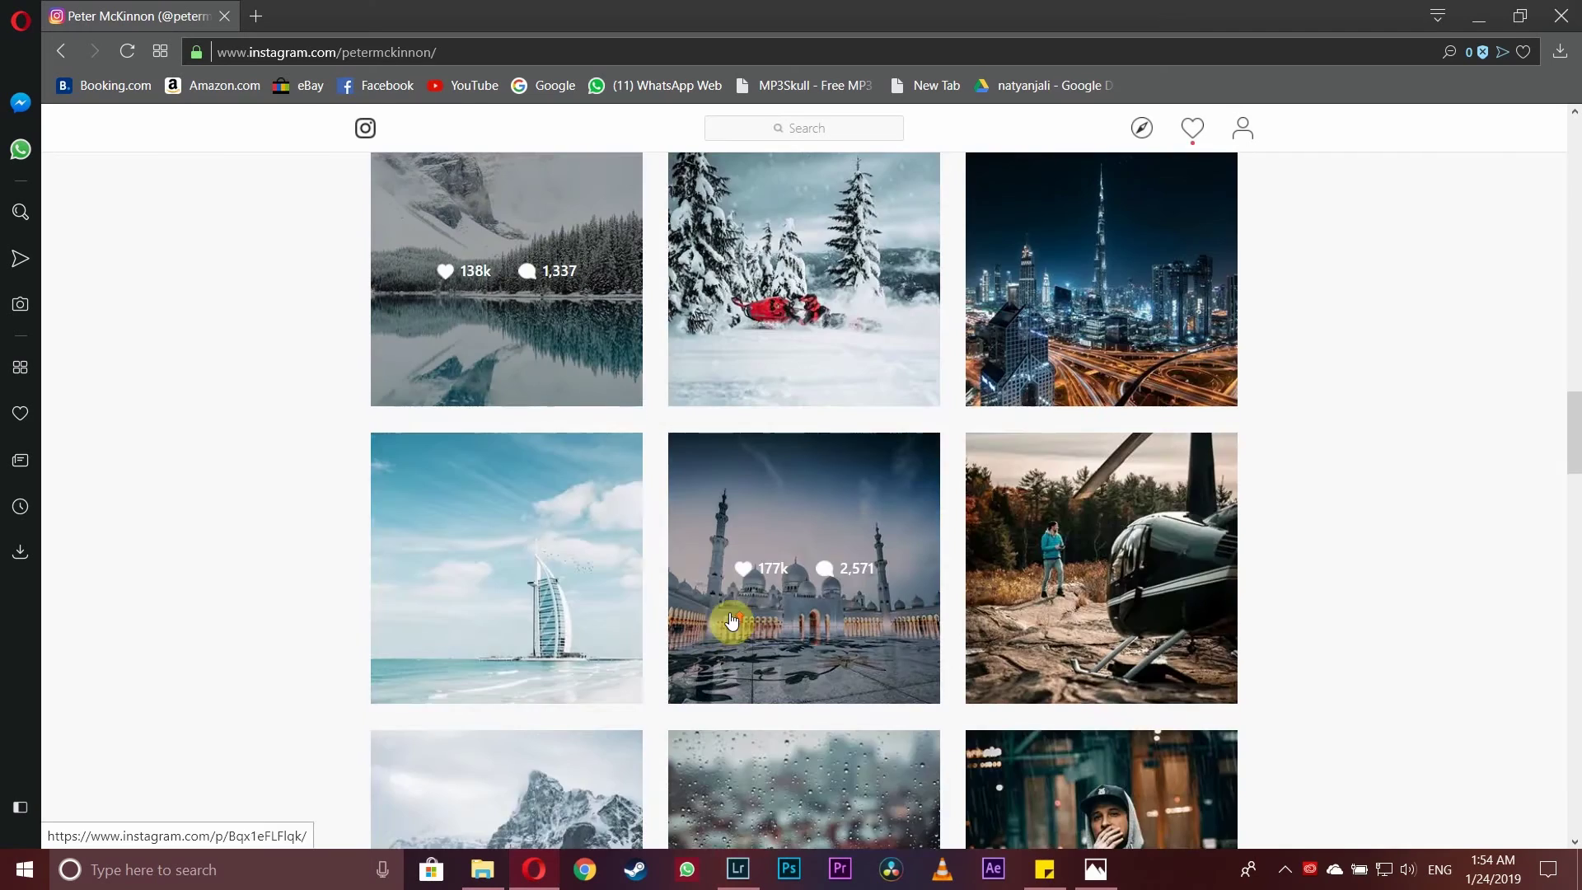
- Switch to the Opera browser and open the snowy forest road post on Peter McKinnon's Instagram profile for reference
scroll(725, 643, "down", 5)
scroll(735, 610, "up", 5)
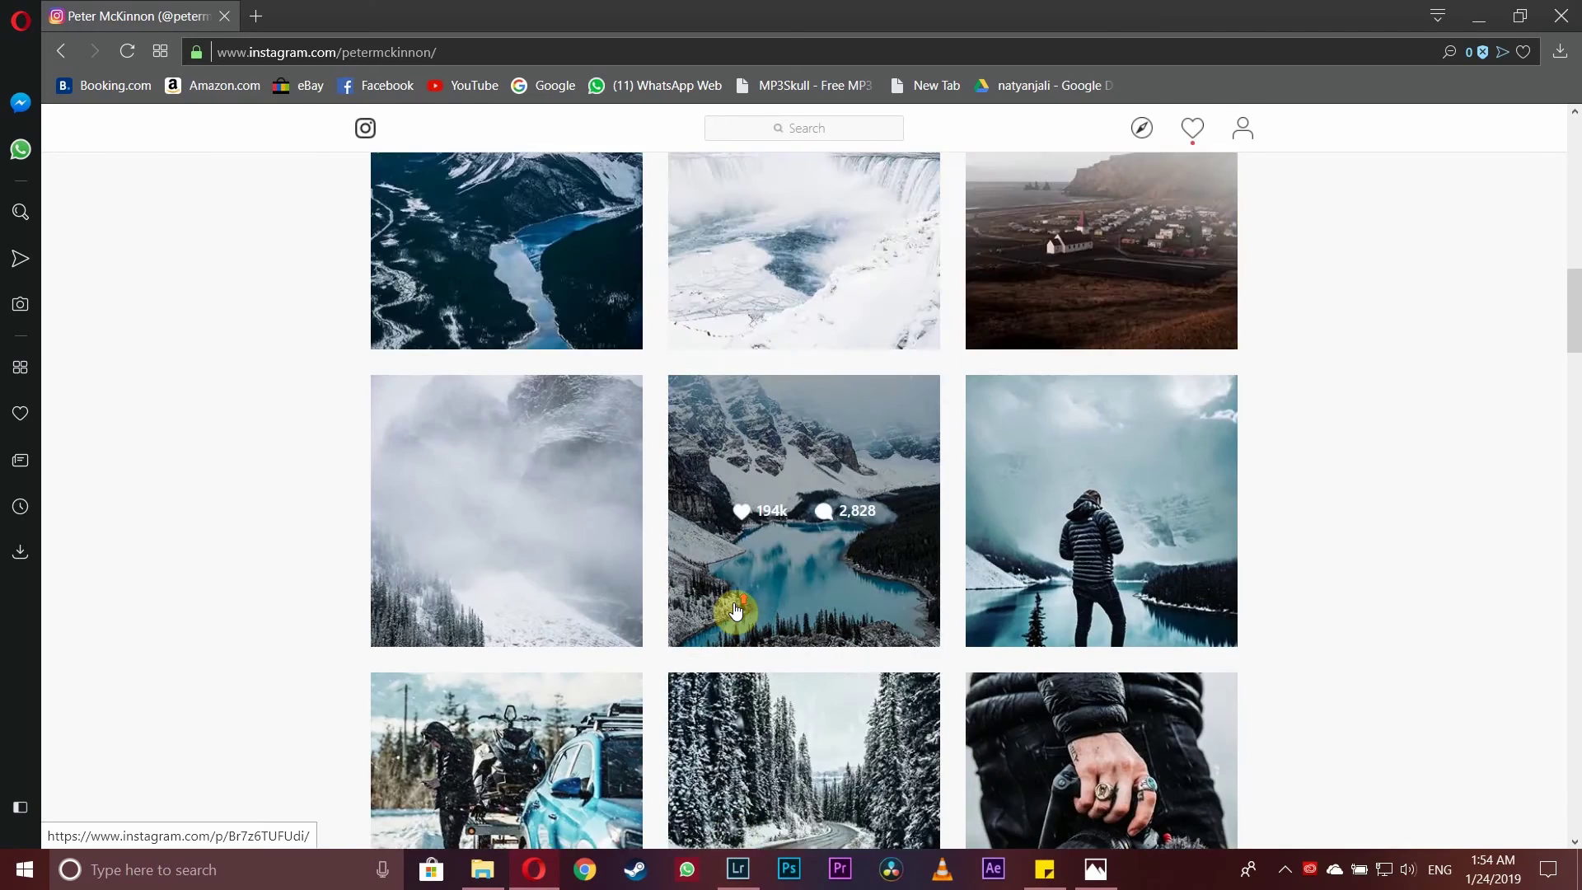
scroll(736, 609, "down", 3)
left_click(750, 626)
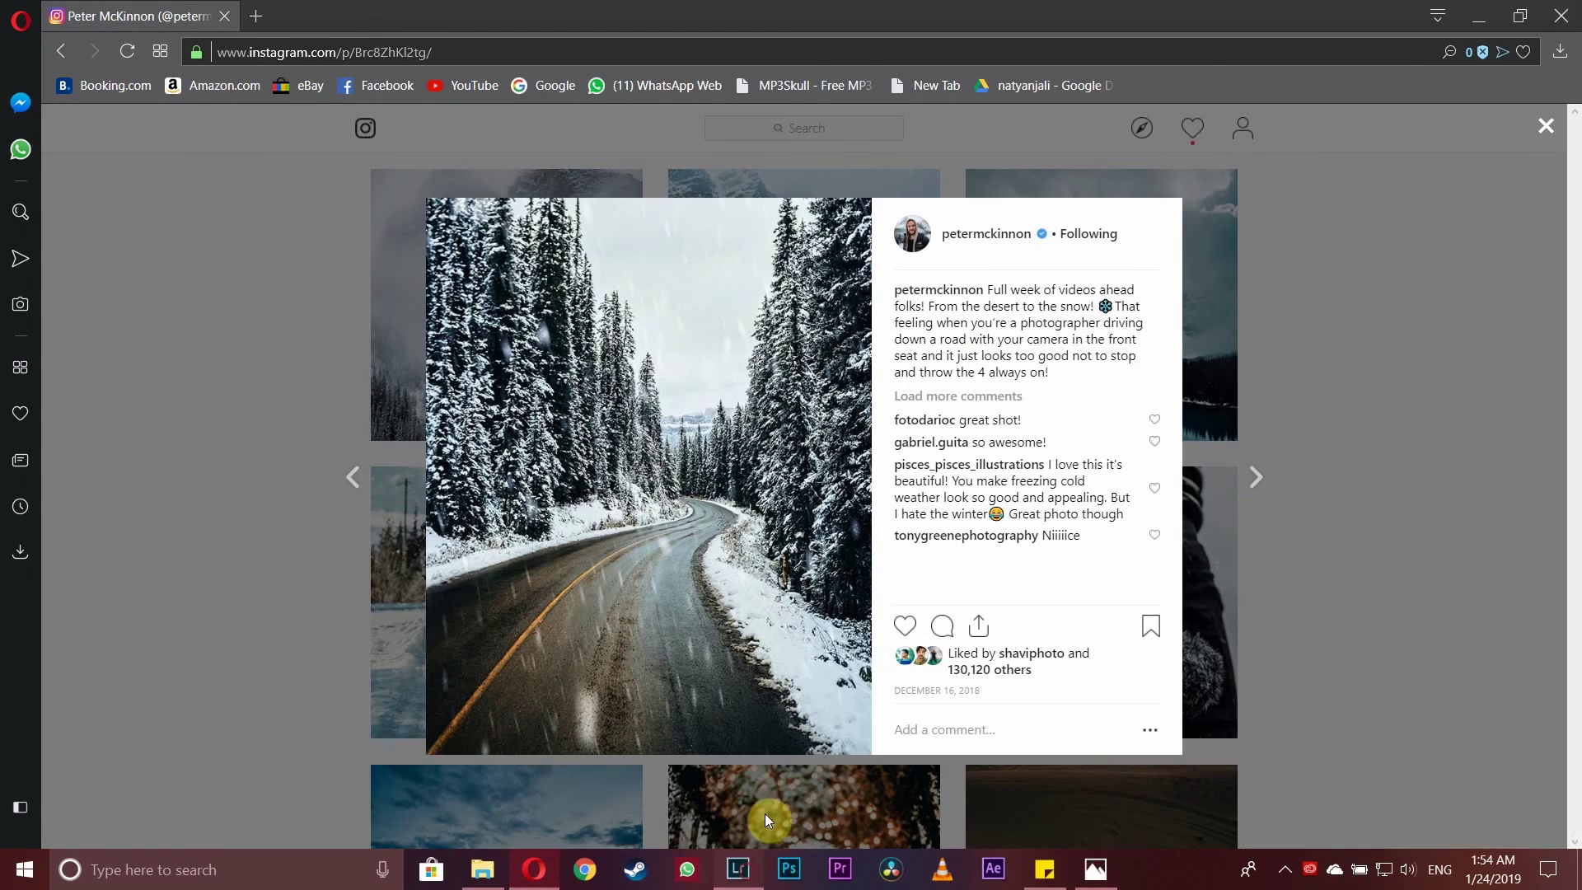
- Switch to Lightroom Classic, look through the user presets and open the mountain photo 2L7A3069.DNG
left_click(737, 869)
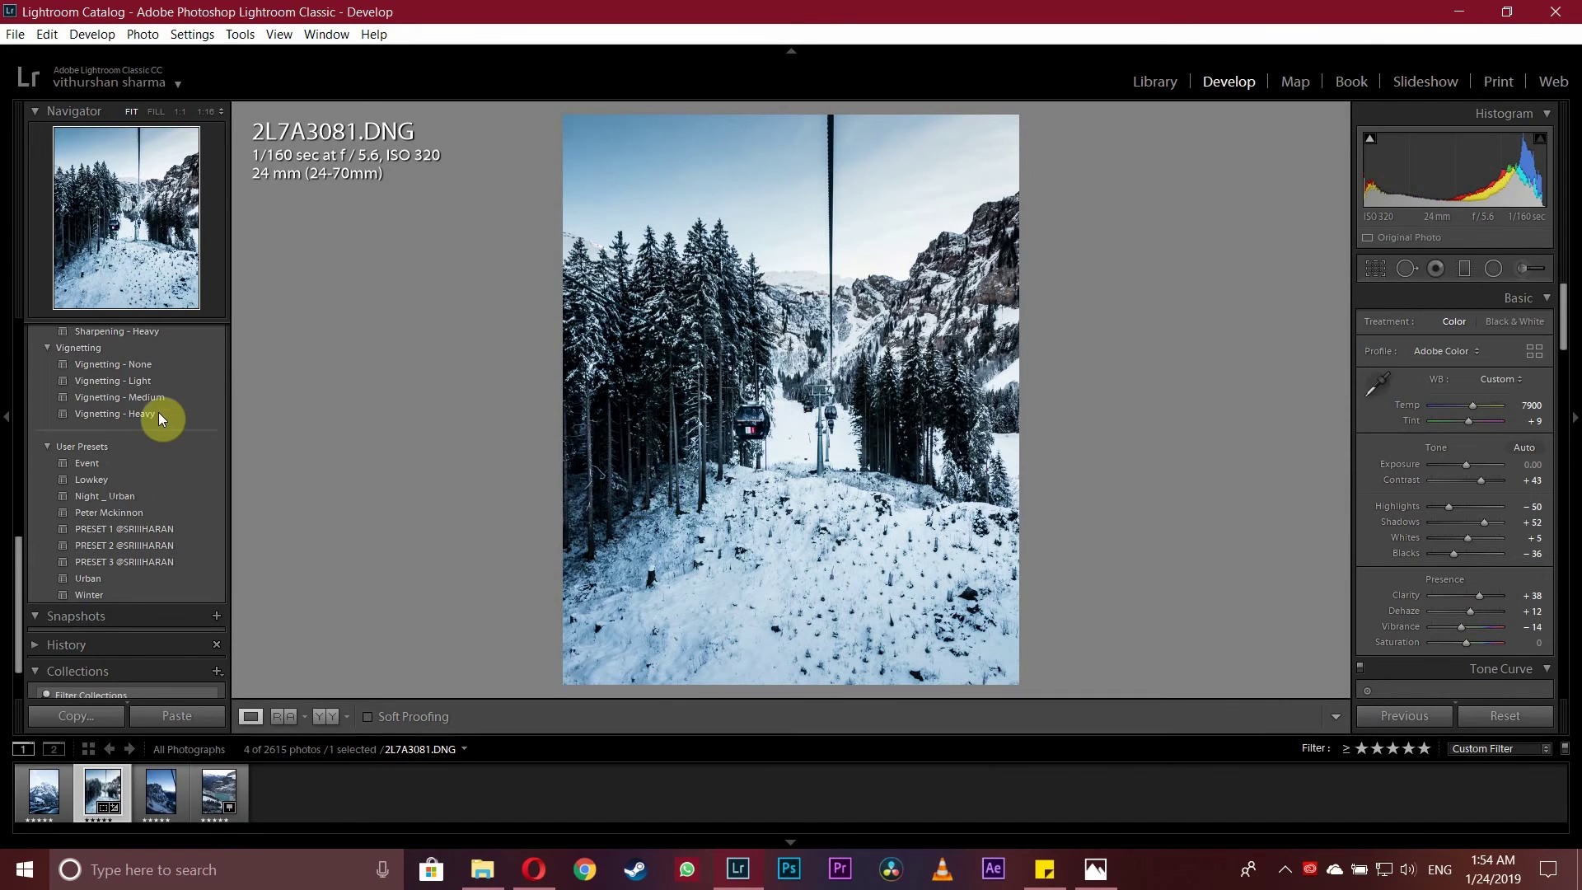
scroll(109, 518, "down", 2)
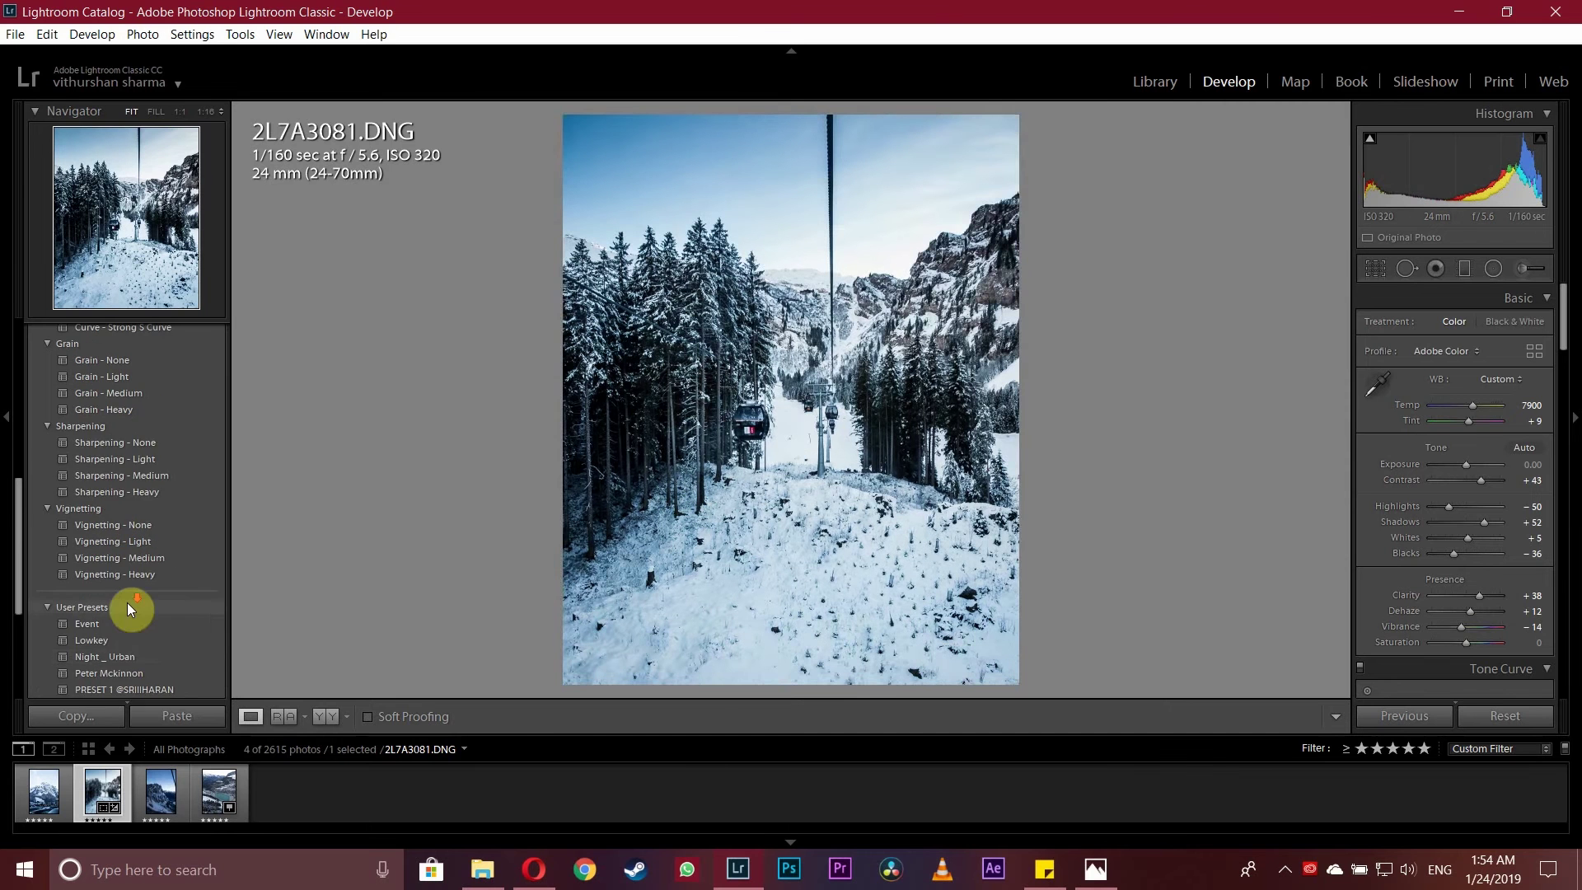
scroll(124, 536, "up", 2)
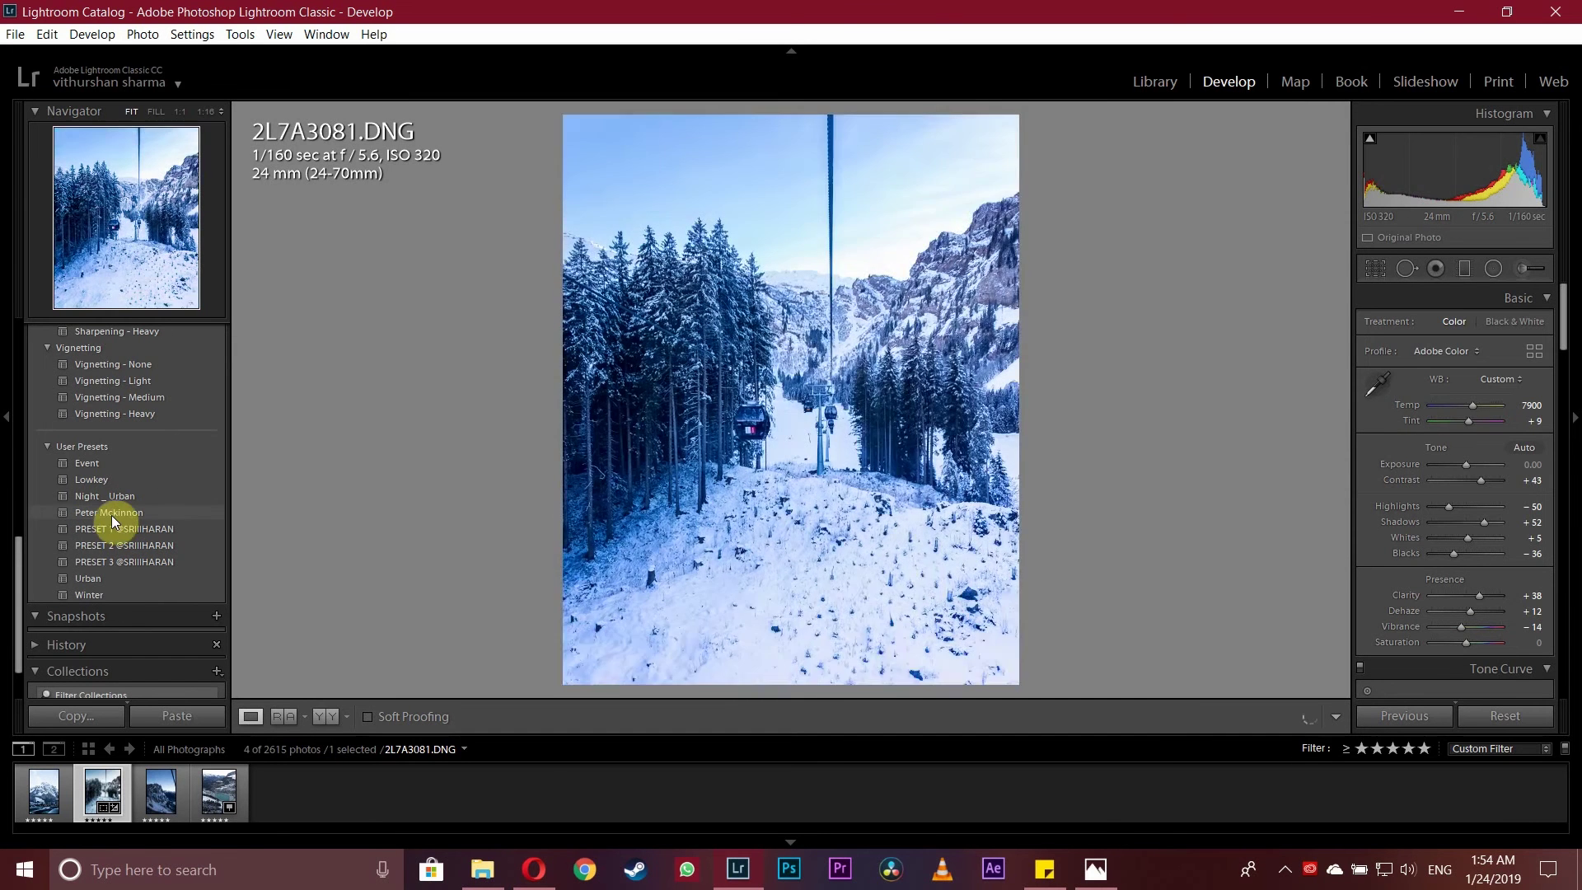
left_click(42, 800)
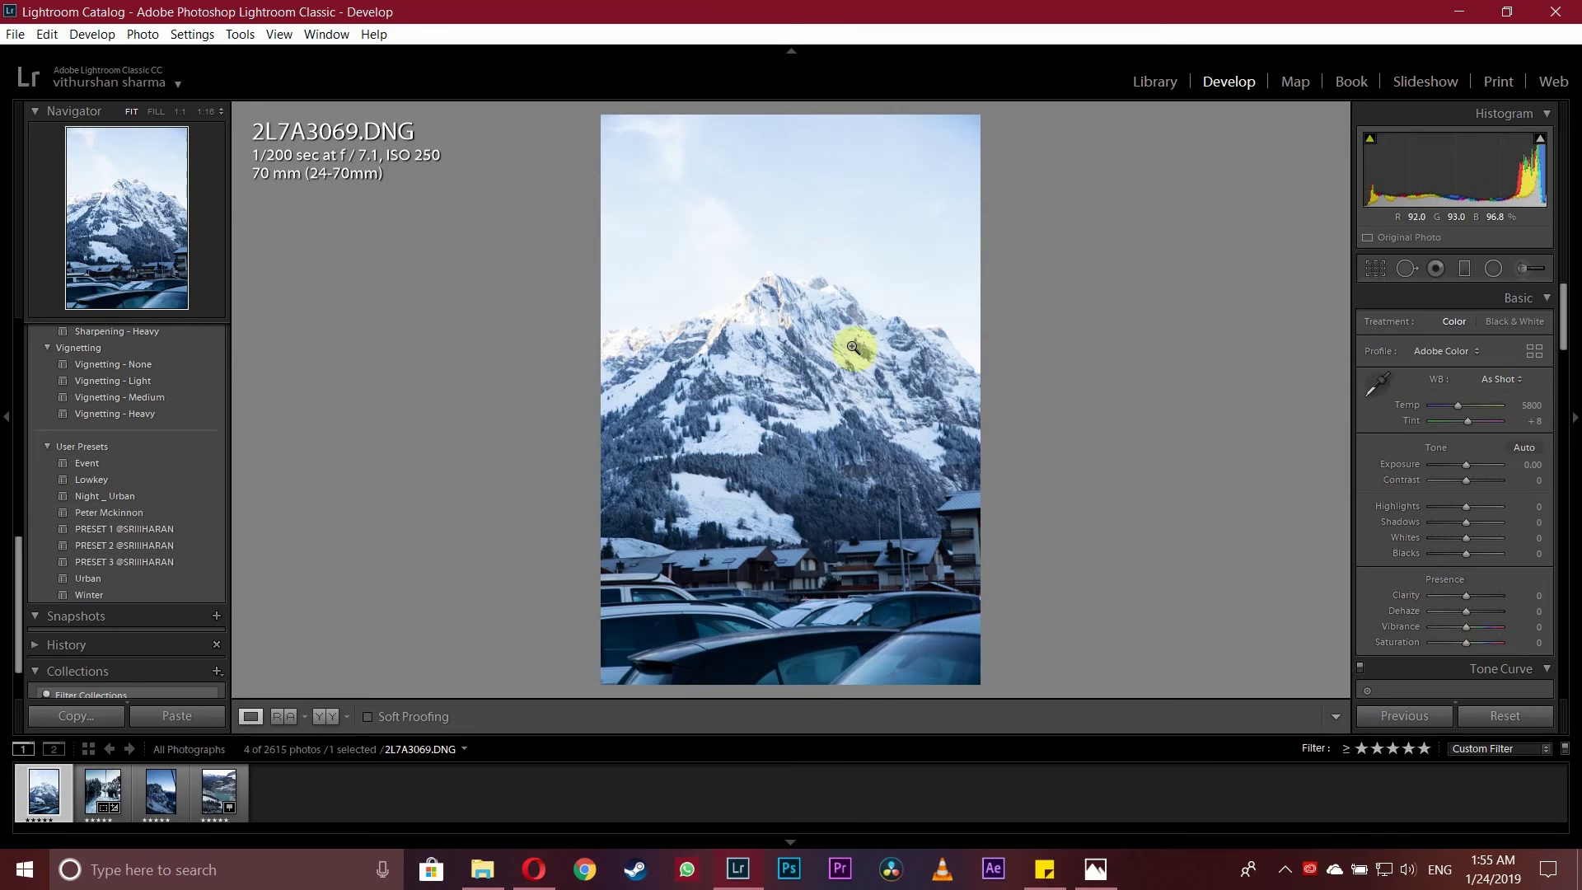
left_click(774, 305)
left_click(775, 305)
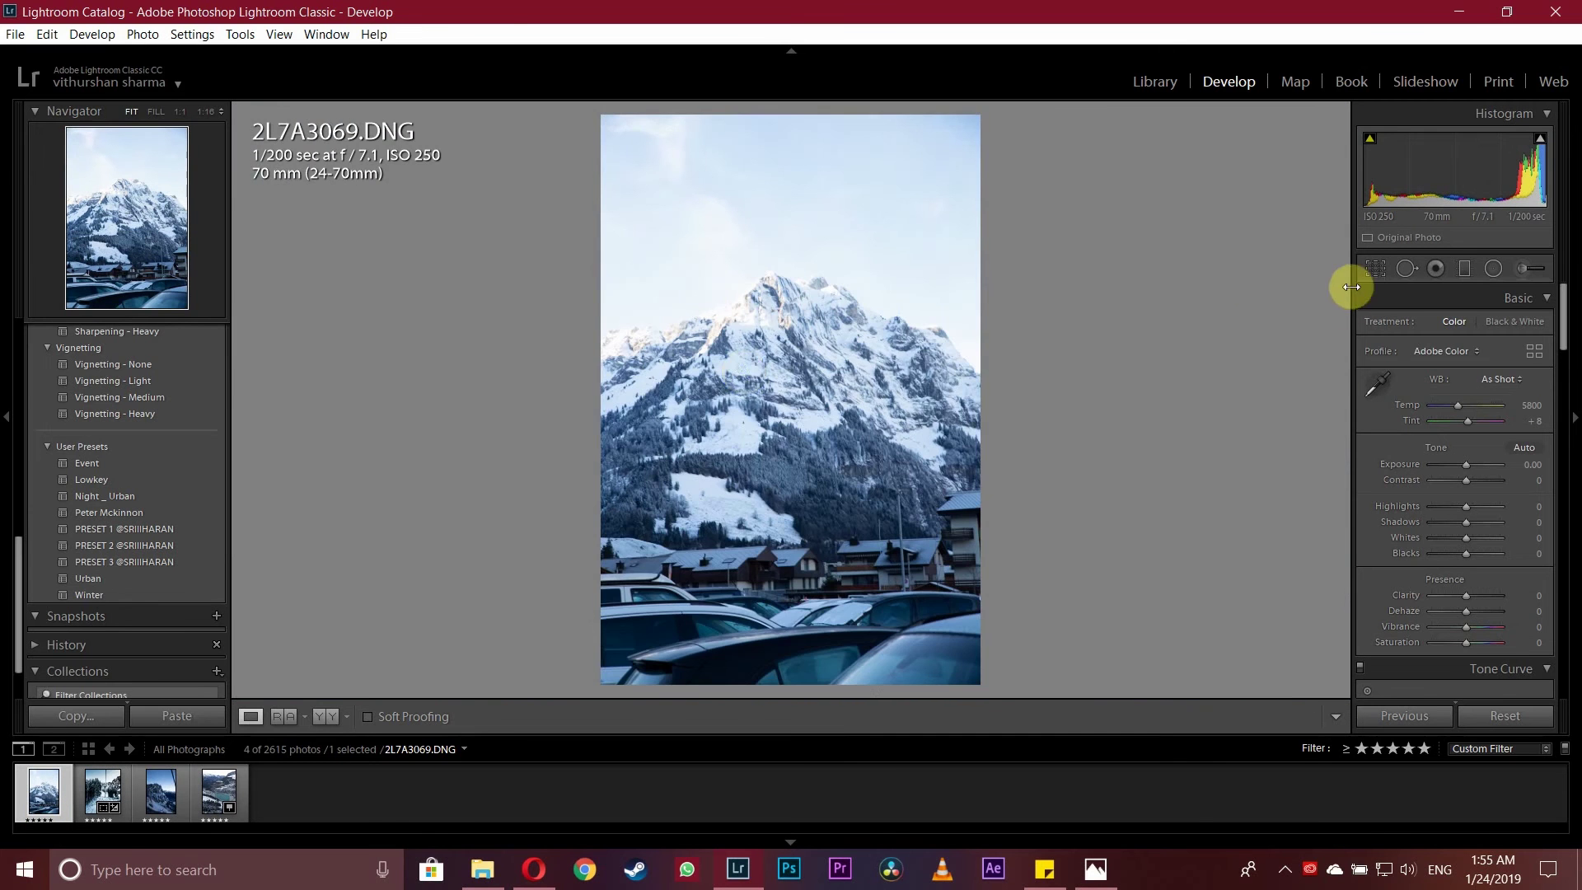
- Crop the mountain photo to the 4 x 5 / 8 x 10 aspect ratio, trimming the sky and the cars
left_click(1375, 267)
left_click_drag(794, 116, 795, 175)
left_click(1509, 344)
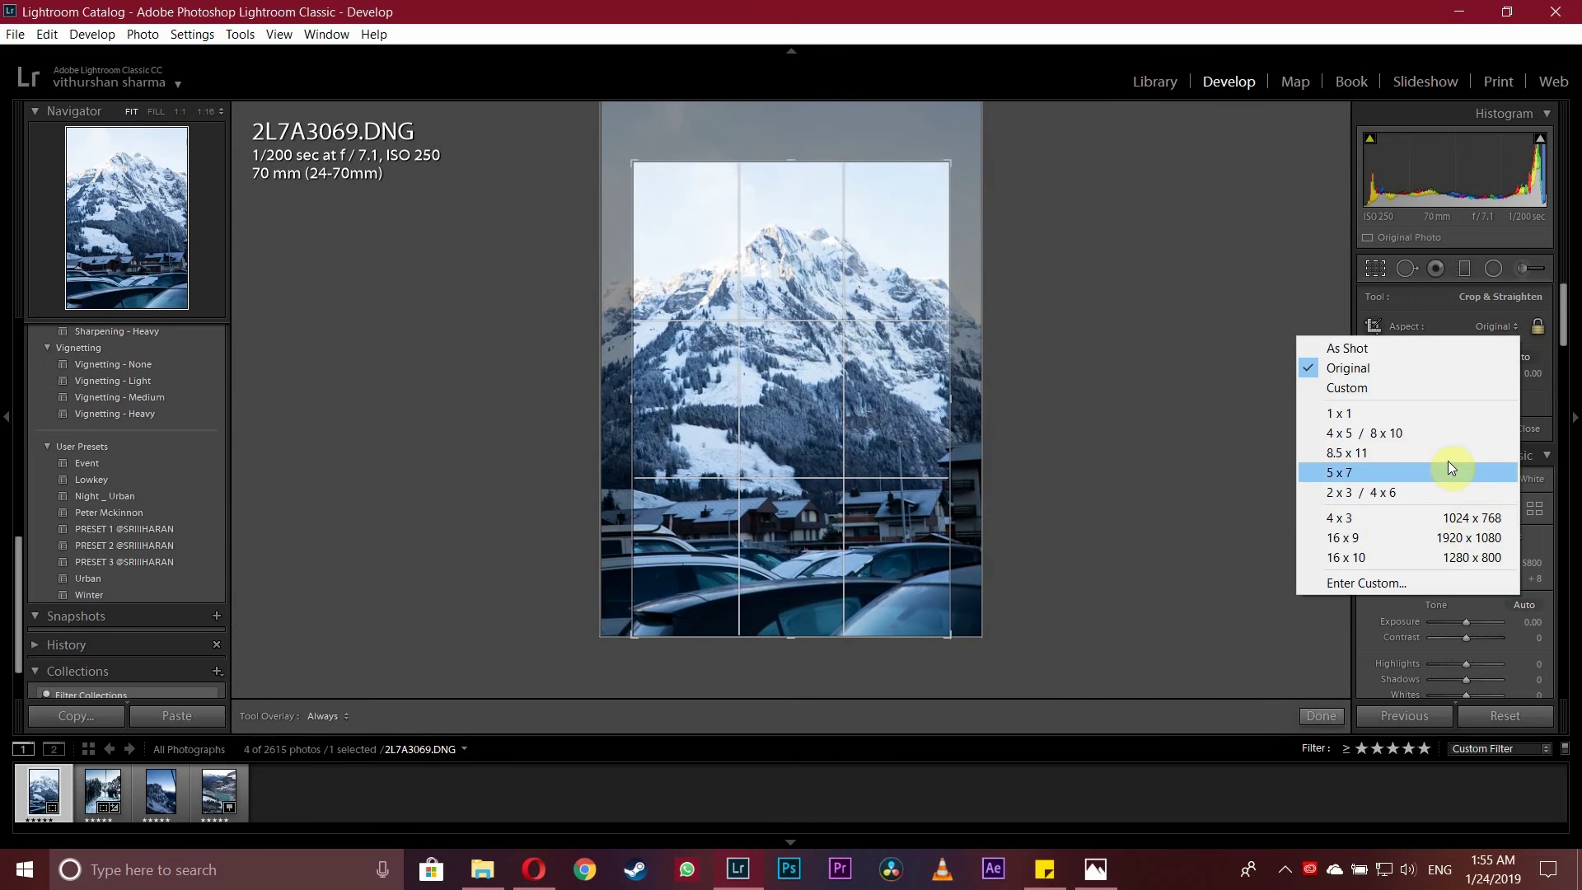
left_click(1450, 428)
left_click_drag(737, 249, 855, 247)
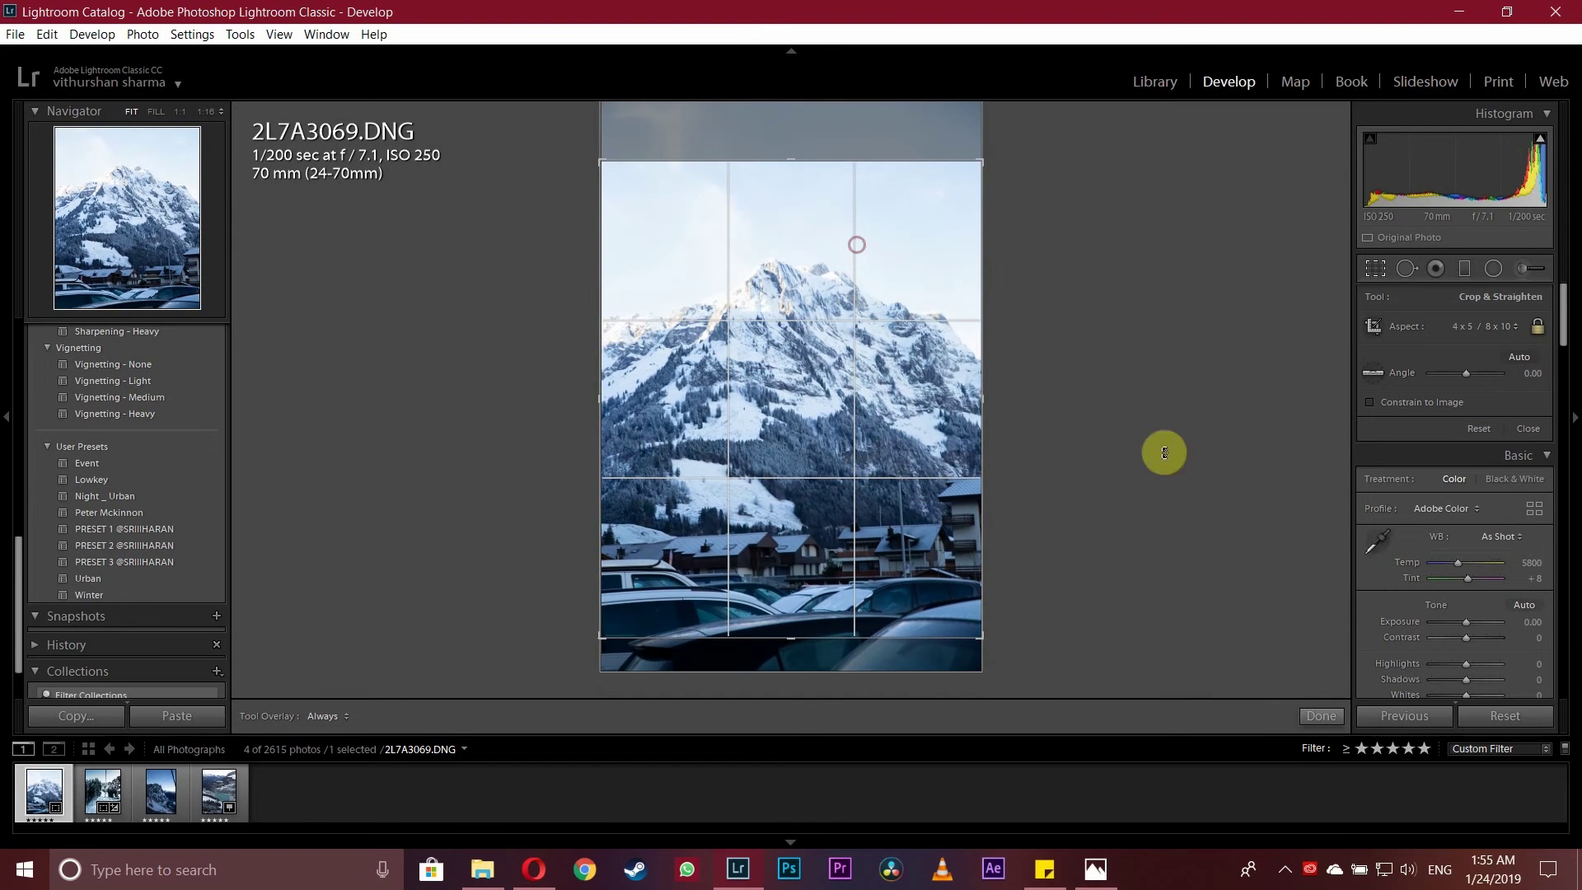
left_click(1319, 716)
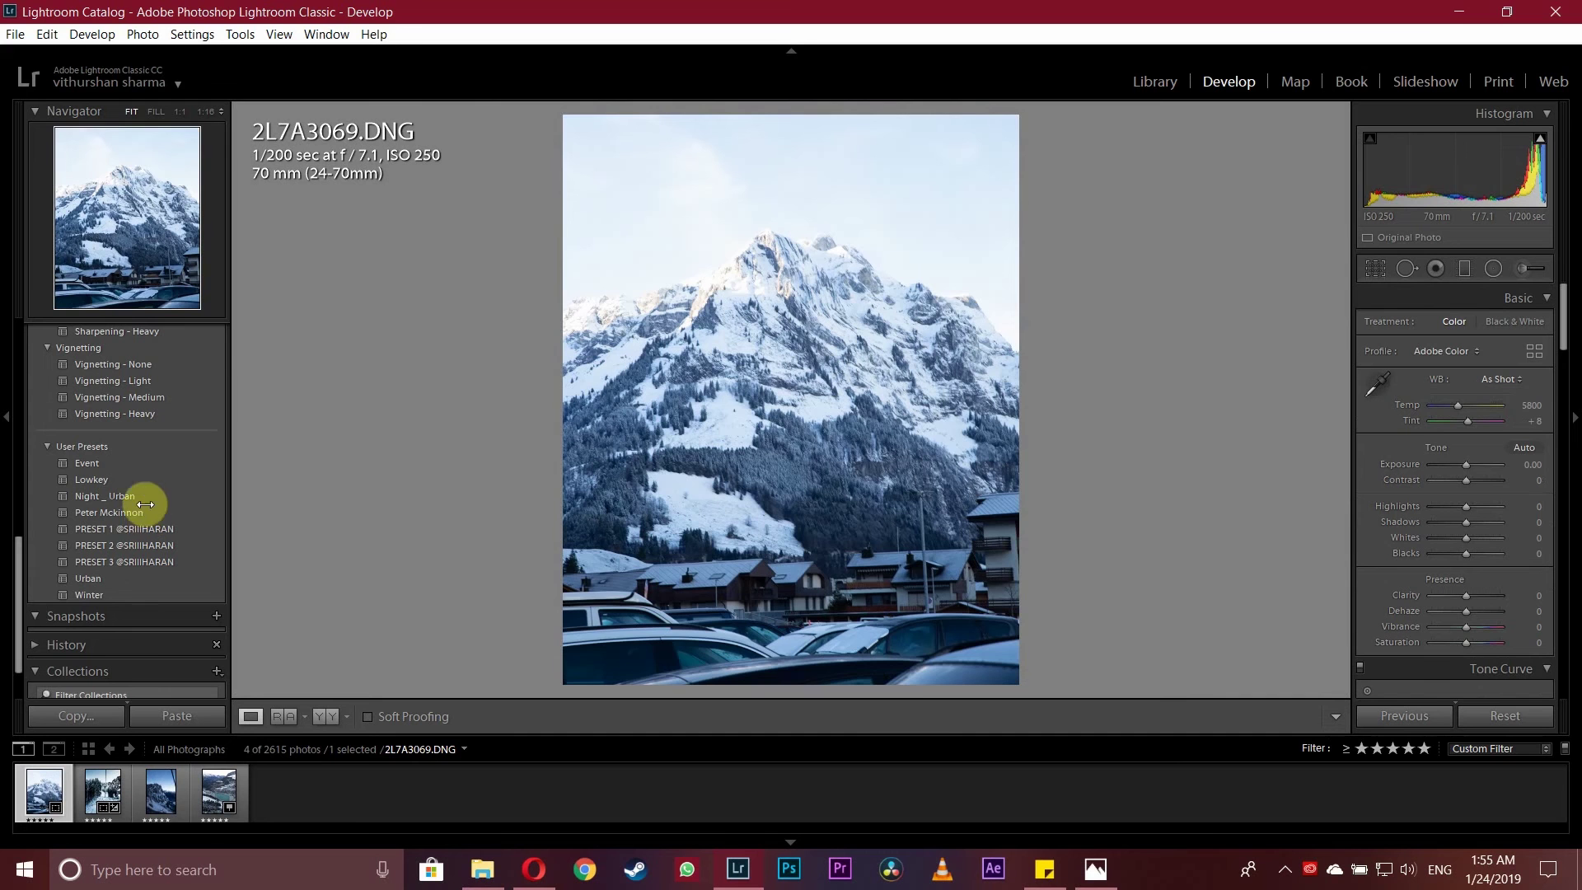
- Apply the Peter Mckinnon user preset to the mountain photo and lower its whites to -21
left_click(121, 514)
left_click(121, 515)
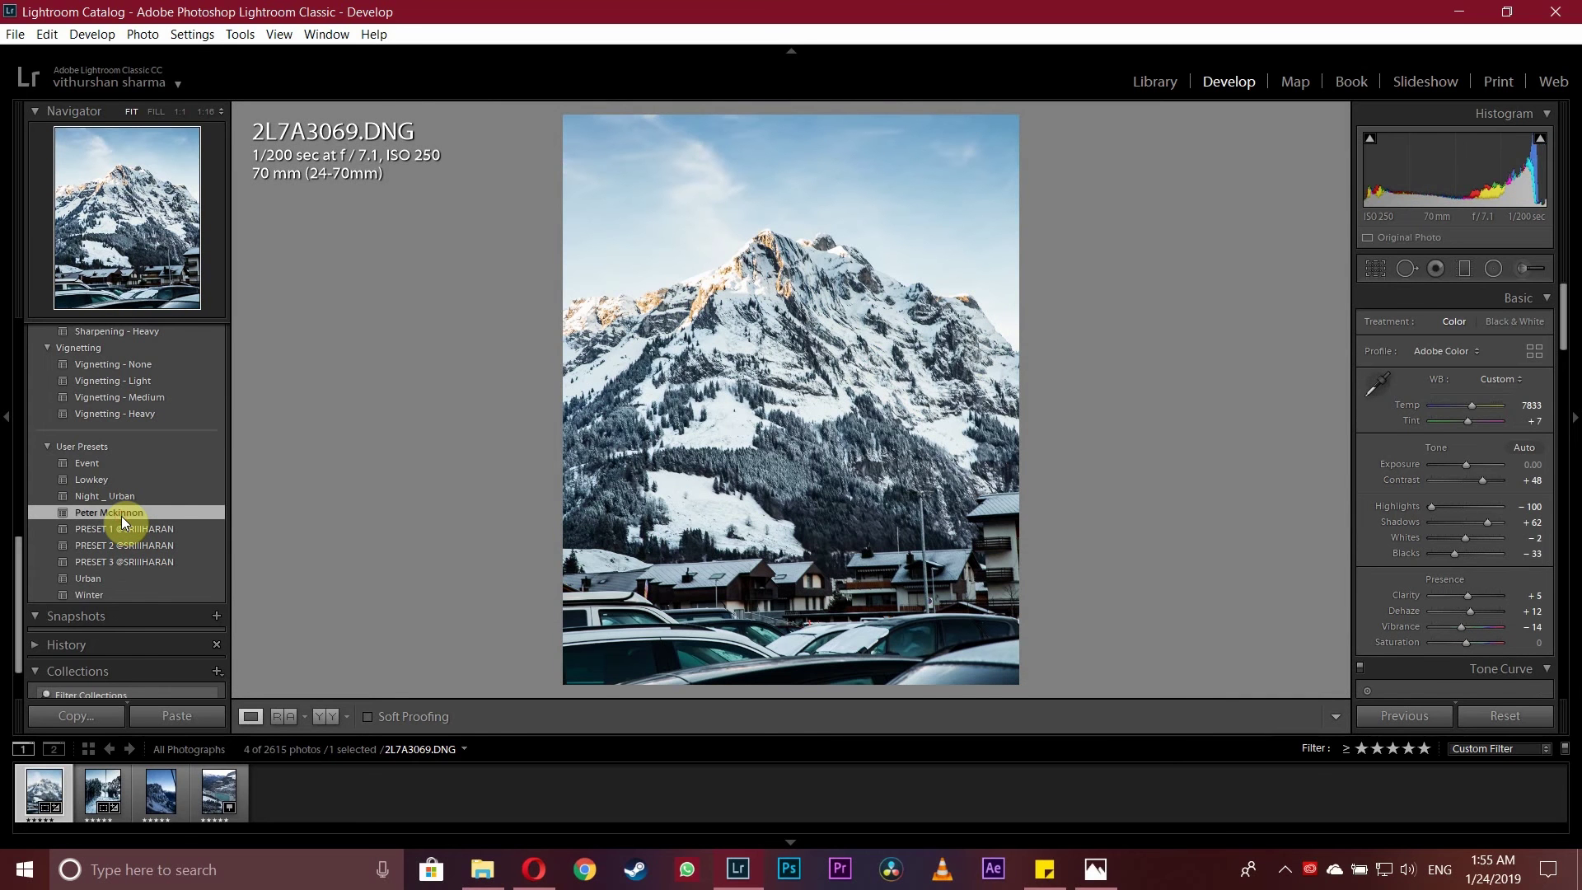
mouse_move(1431, 504)
left_mouse_down()
mouse_move(1461, 502)
mouse_move(1401, 506)
left_mouse_up()
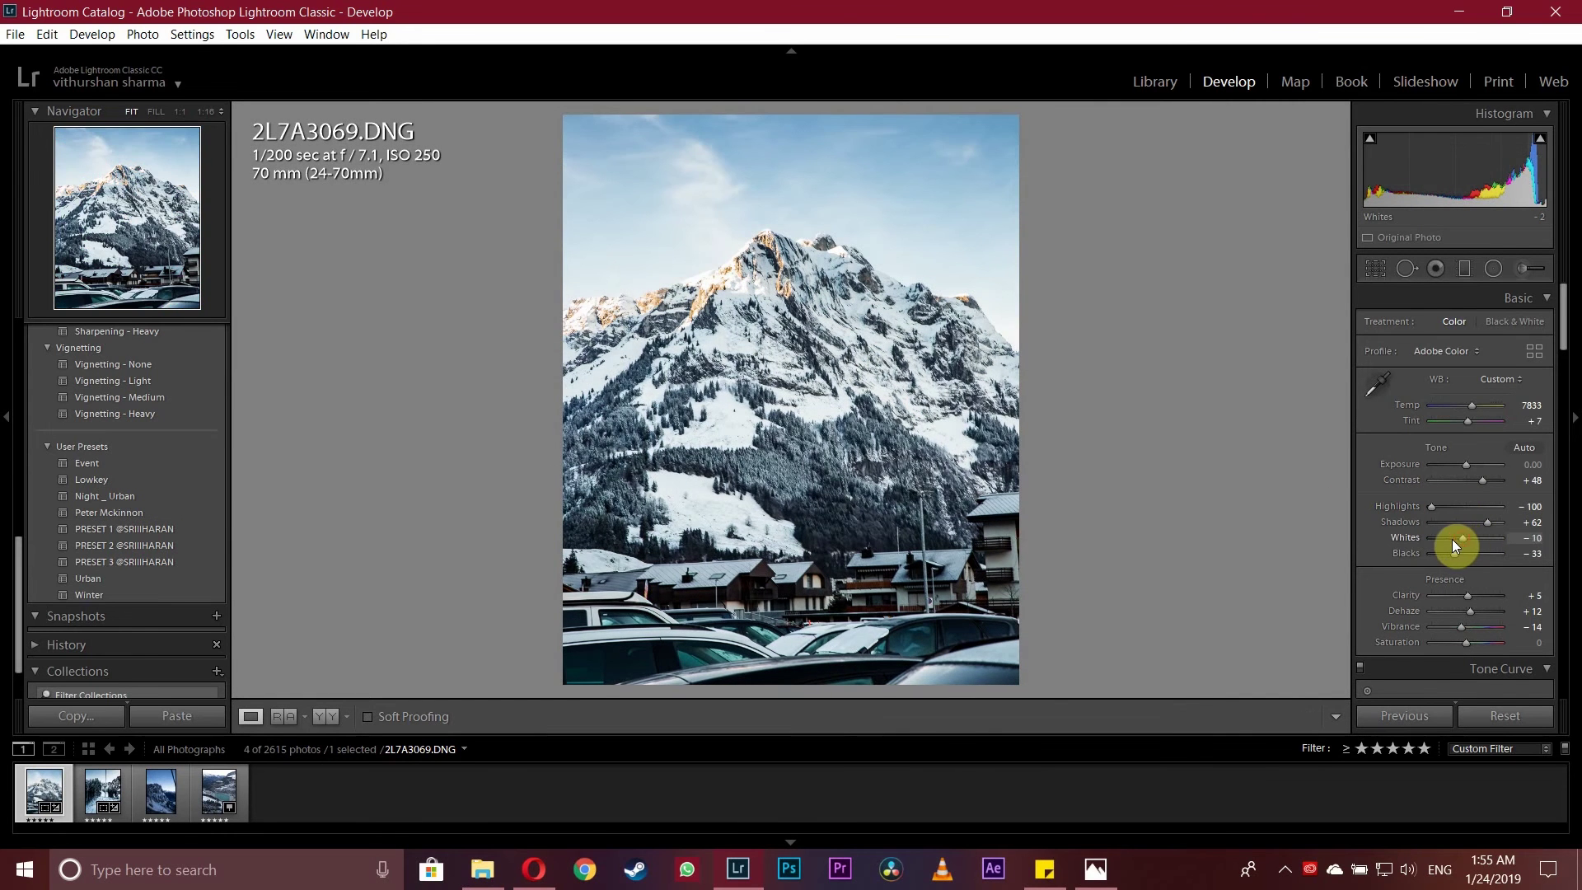
left_click(1455, 532)
- Compare the mountain photo before and after the preset and tone edits
key("backslash")
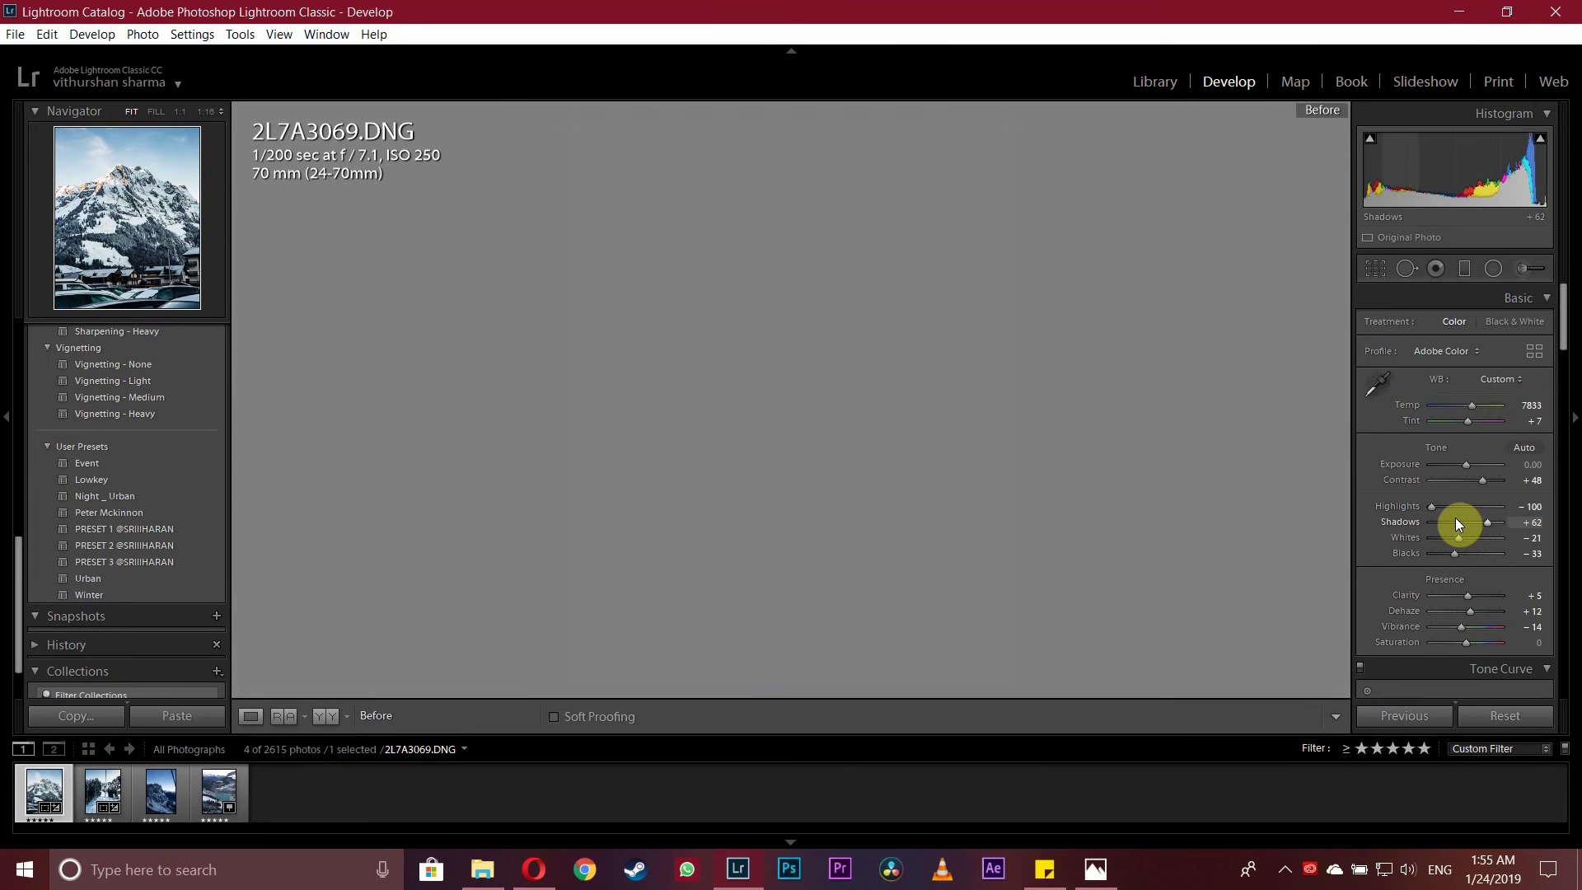
key("backslash")
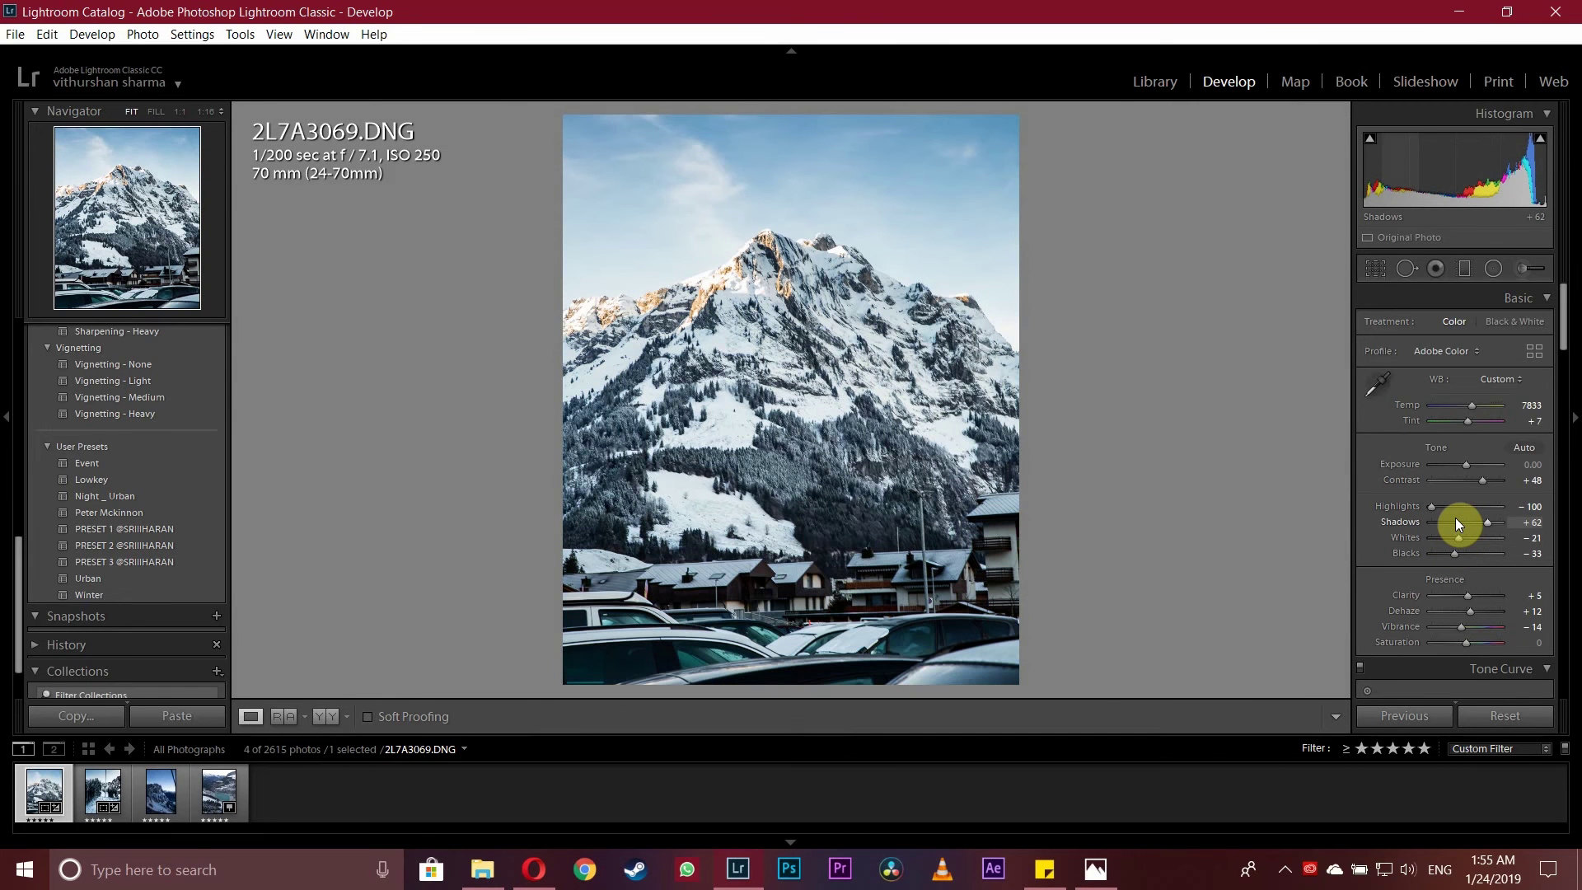
scroll(1409, 592, "down", 2)
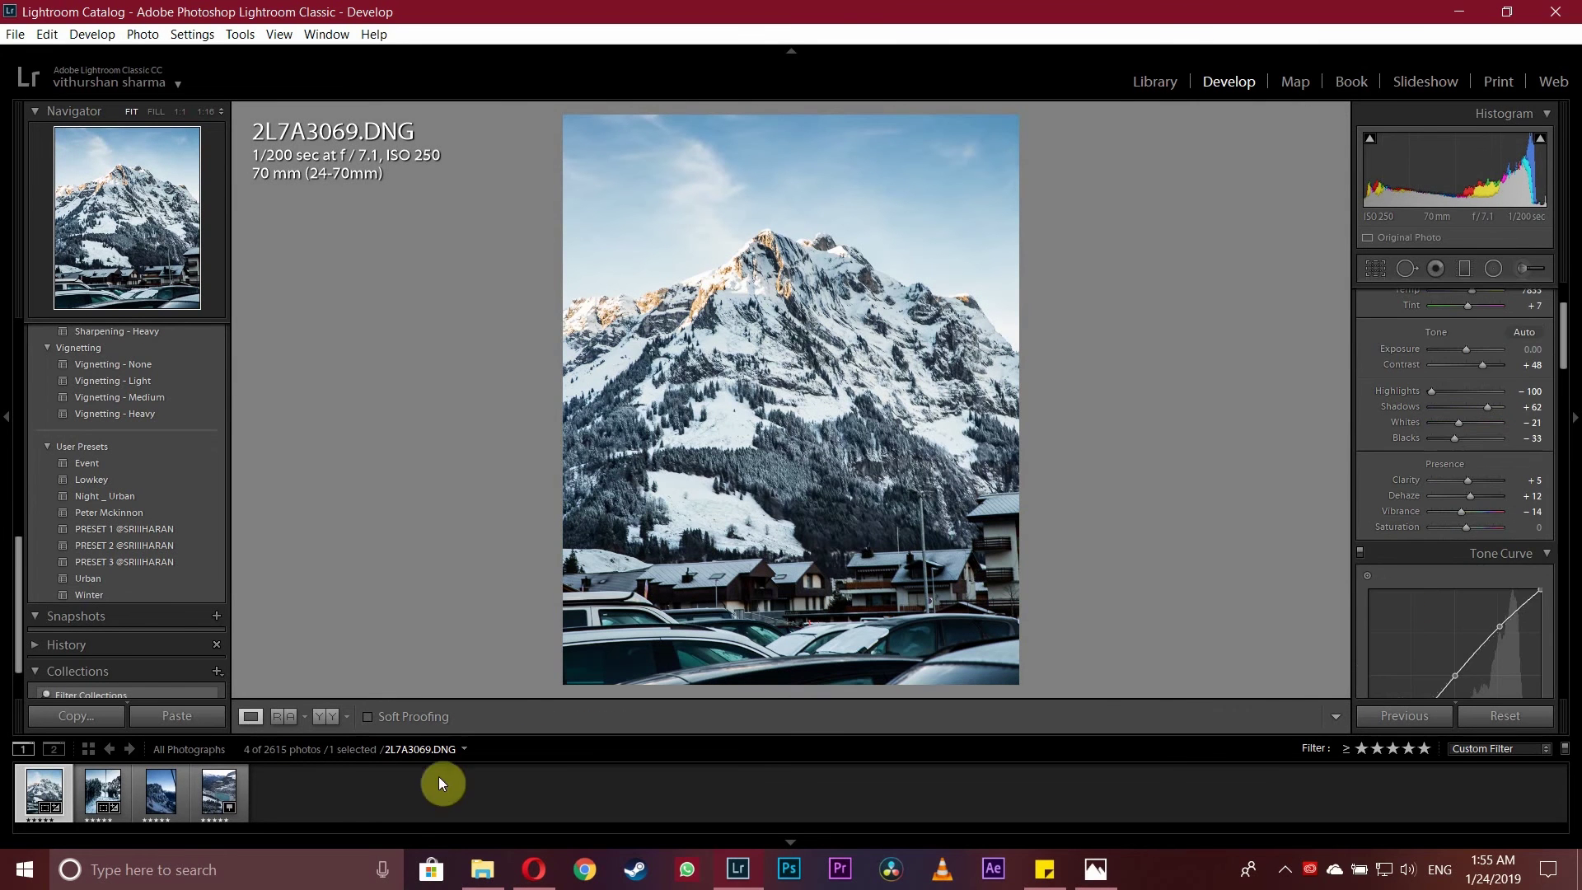
- Apply the Peter Mckinnon preset to cliff photo 2L7A3109.DNG and set exposure to +0.83, highlights to -98 and whites to -36
left_click(180, 799)
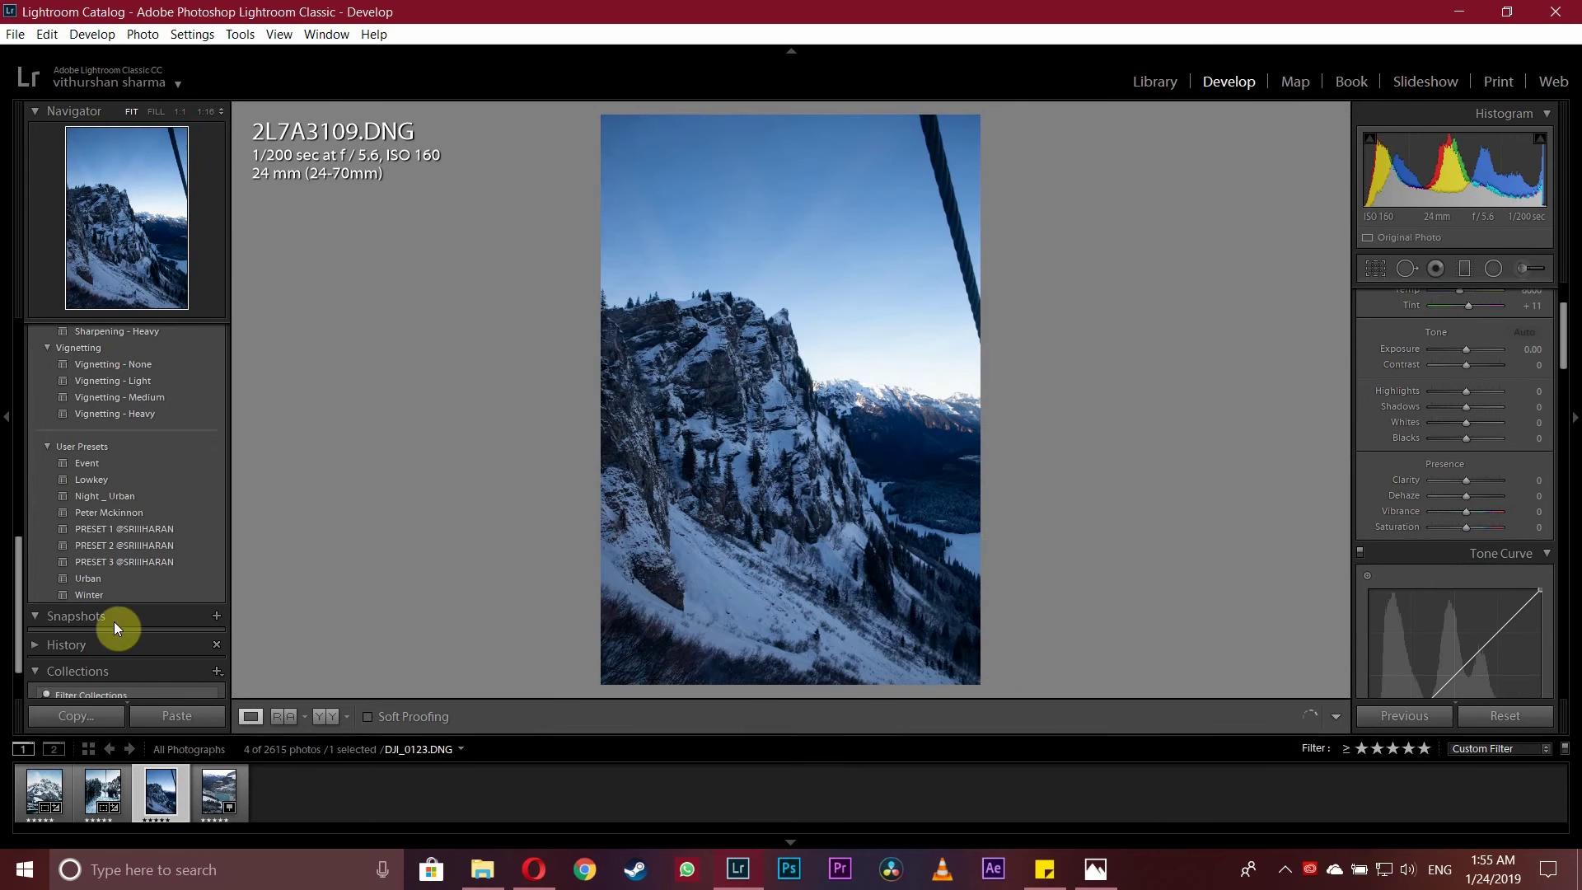
left_click(127, 512)
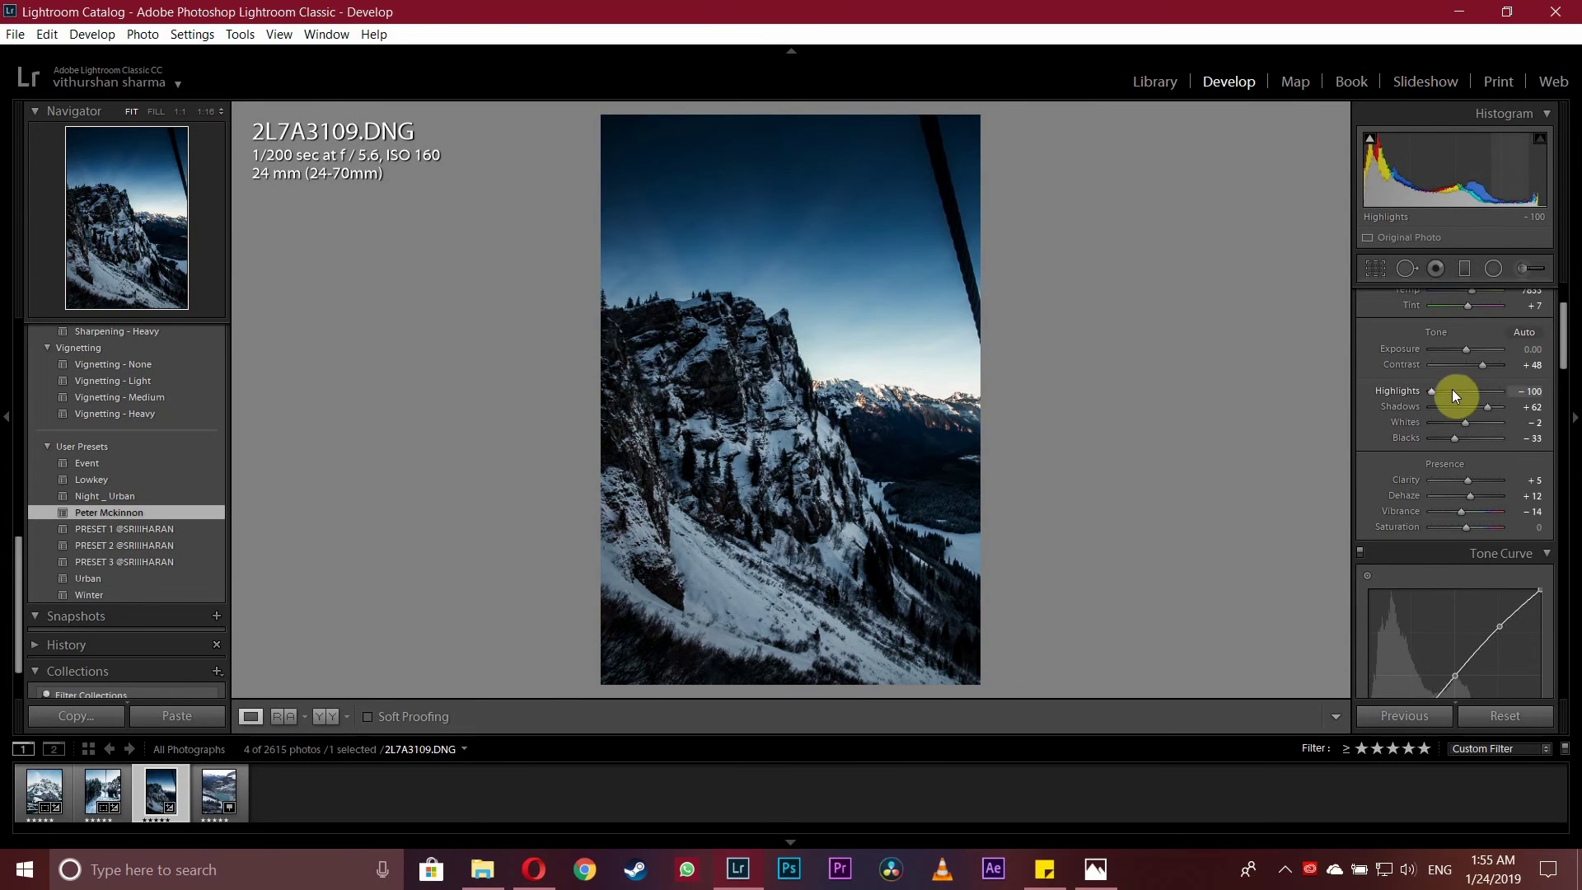
left_click_drag(1450, 389, 1449, 430)
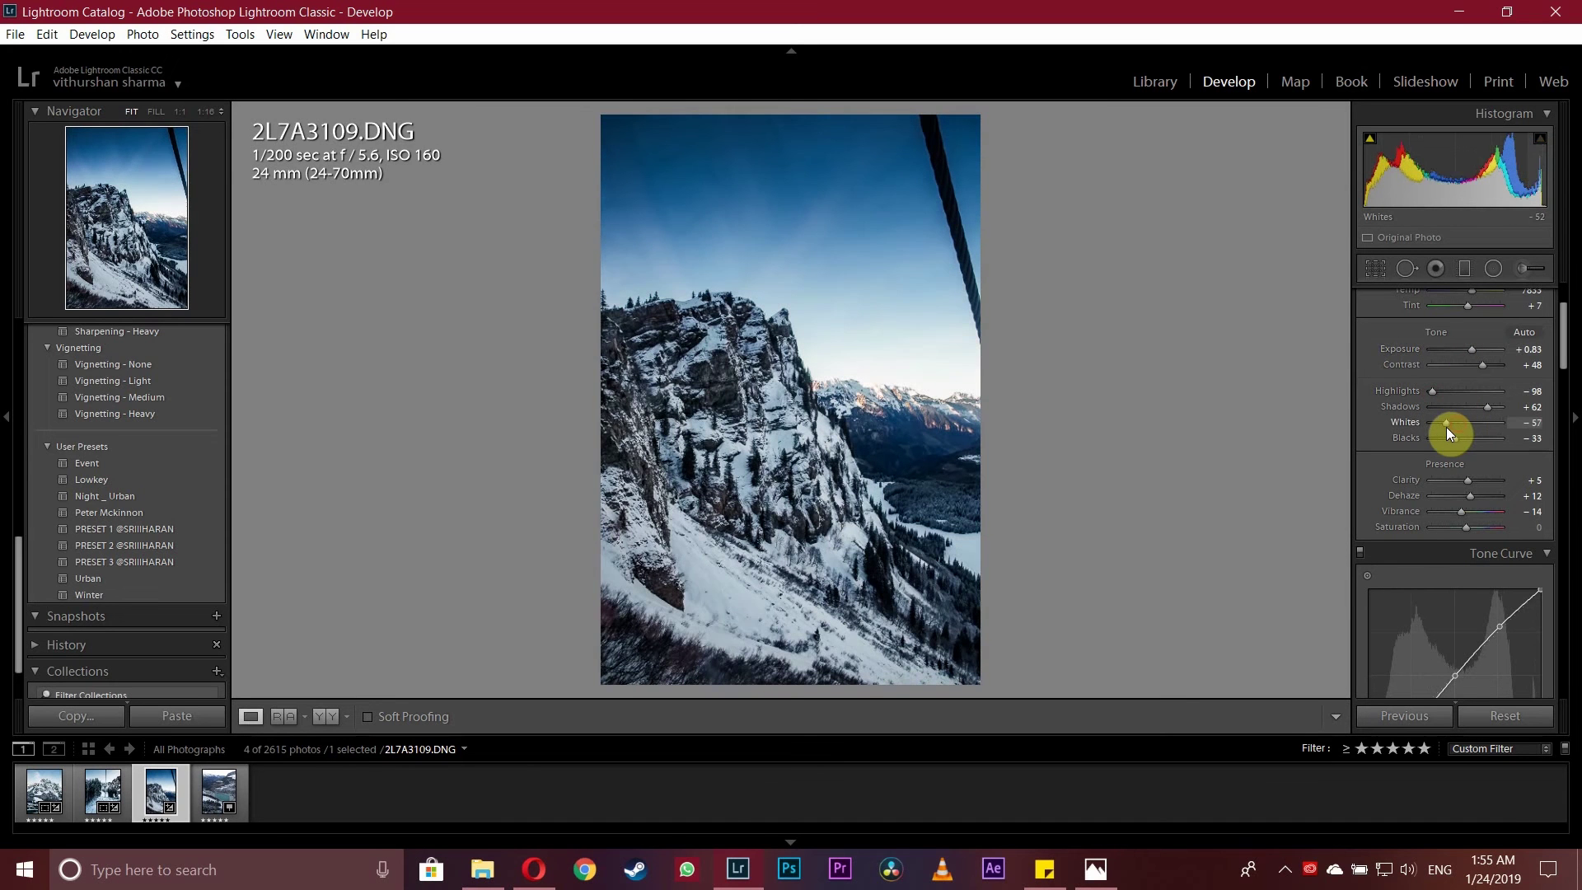
- Add a graduated filter from the sky down over the cliff with exposure at -0.26
left_click(1464, 268)
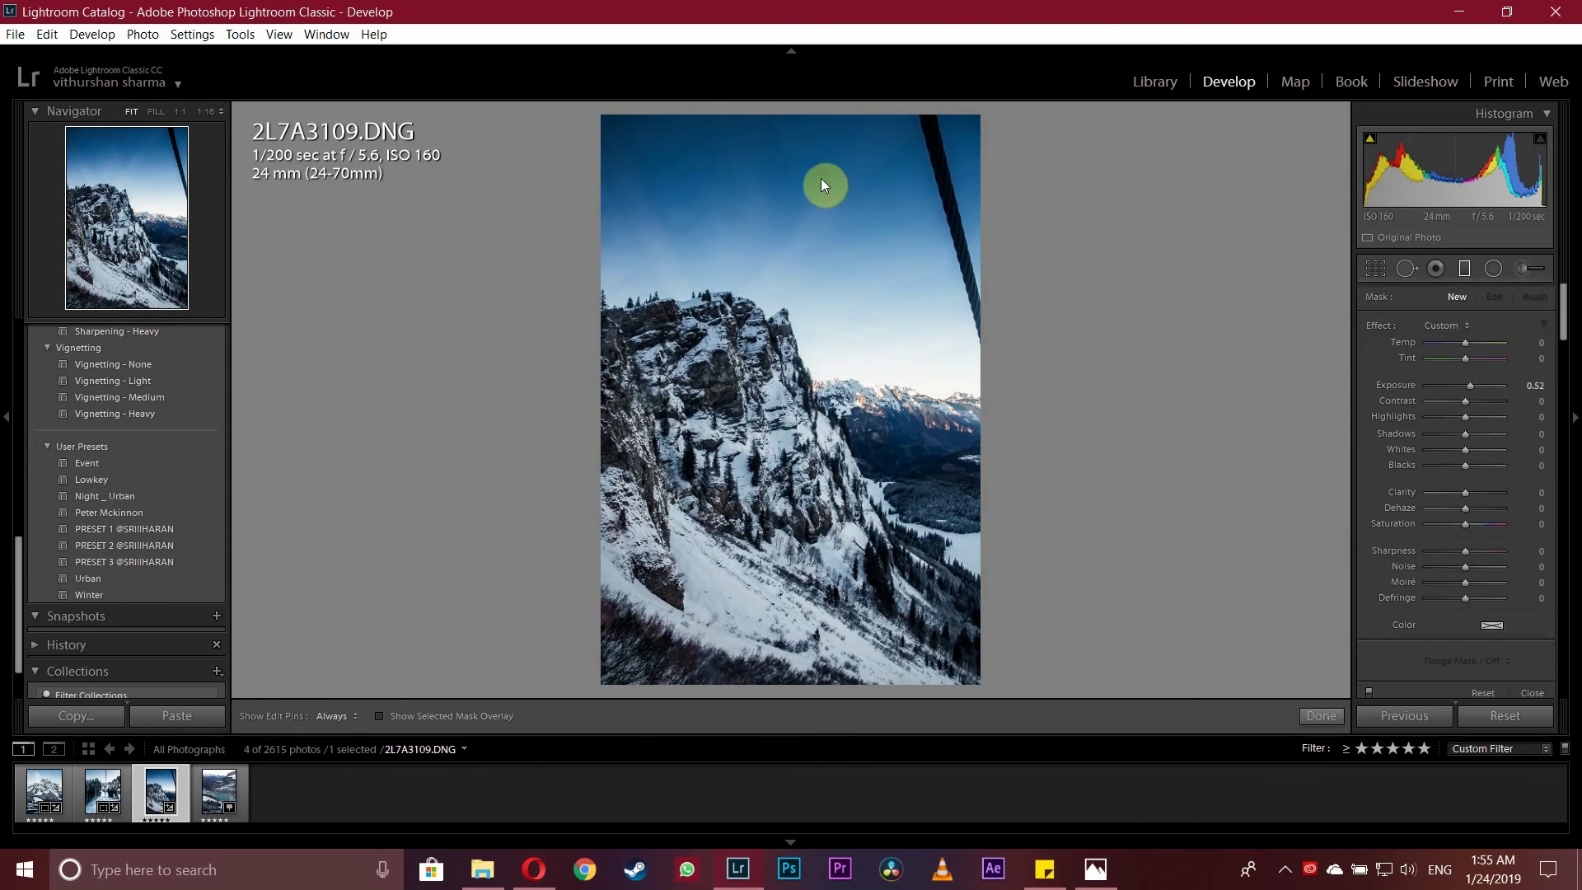
left_click_drag(821, 183, 837, 297)
mouse_move(1470, 385)
left_mouse_down()
mouse_move(1412, 374)
mouse_move(1467, 387)
left_mouse_up()
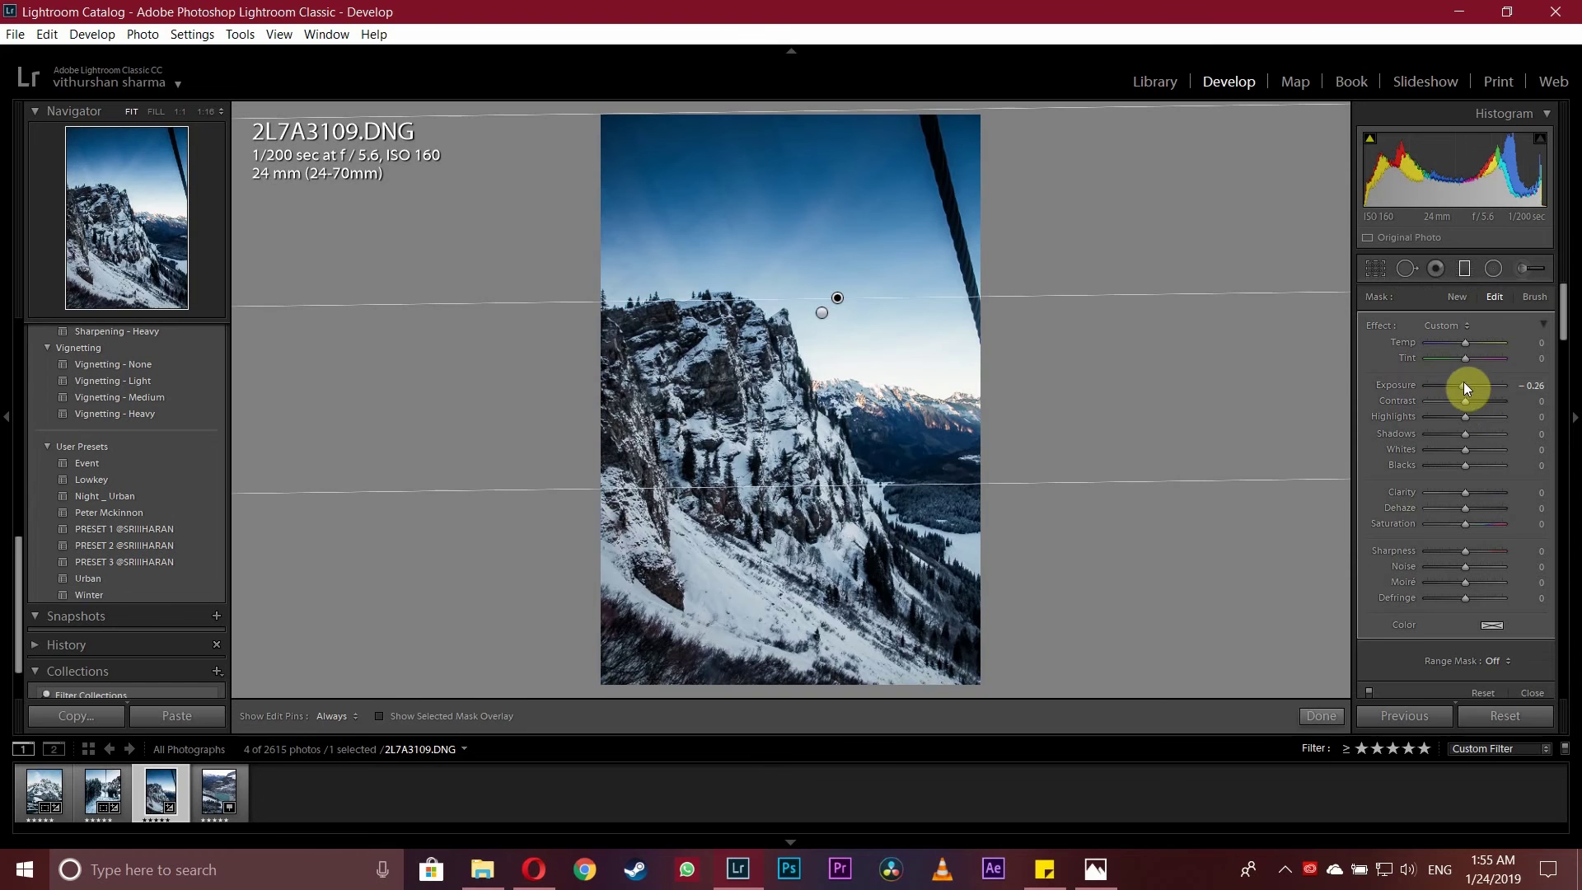
- Set the exposure of the cliff photo's other graduated filter, the one with temp -13, to -0.35
left_click(821, 312)
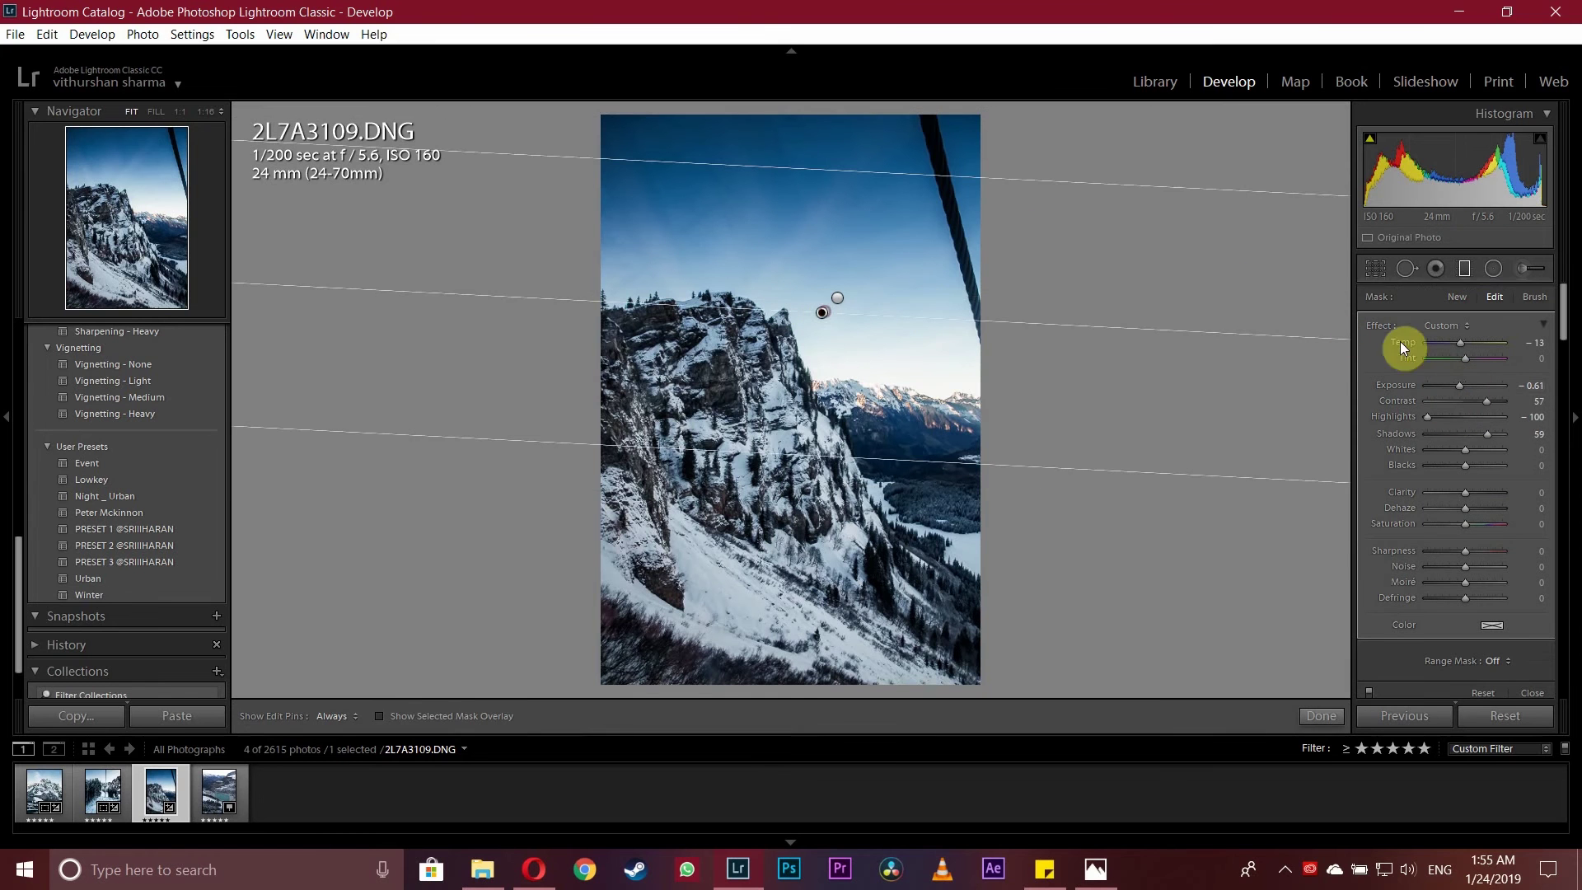
left_click_drag(1454, 388, 1461, 382)
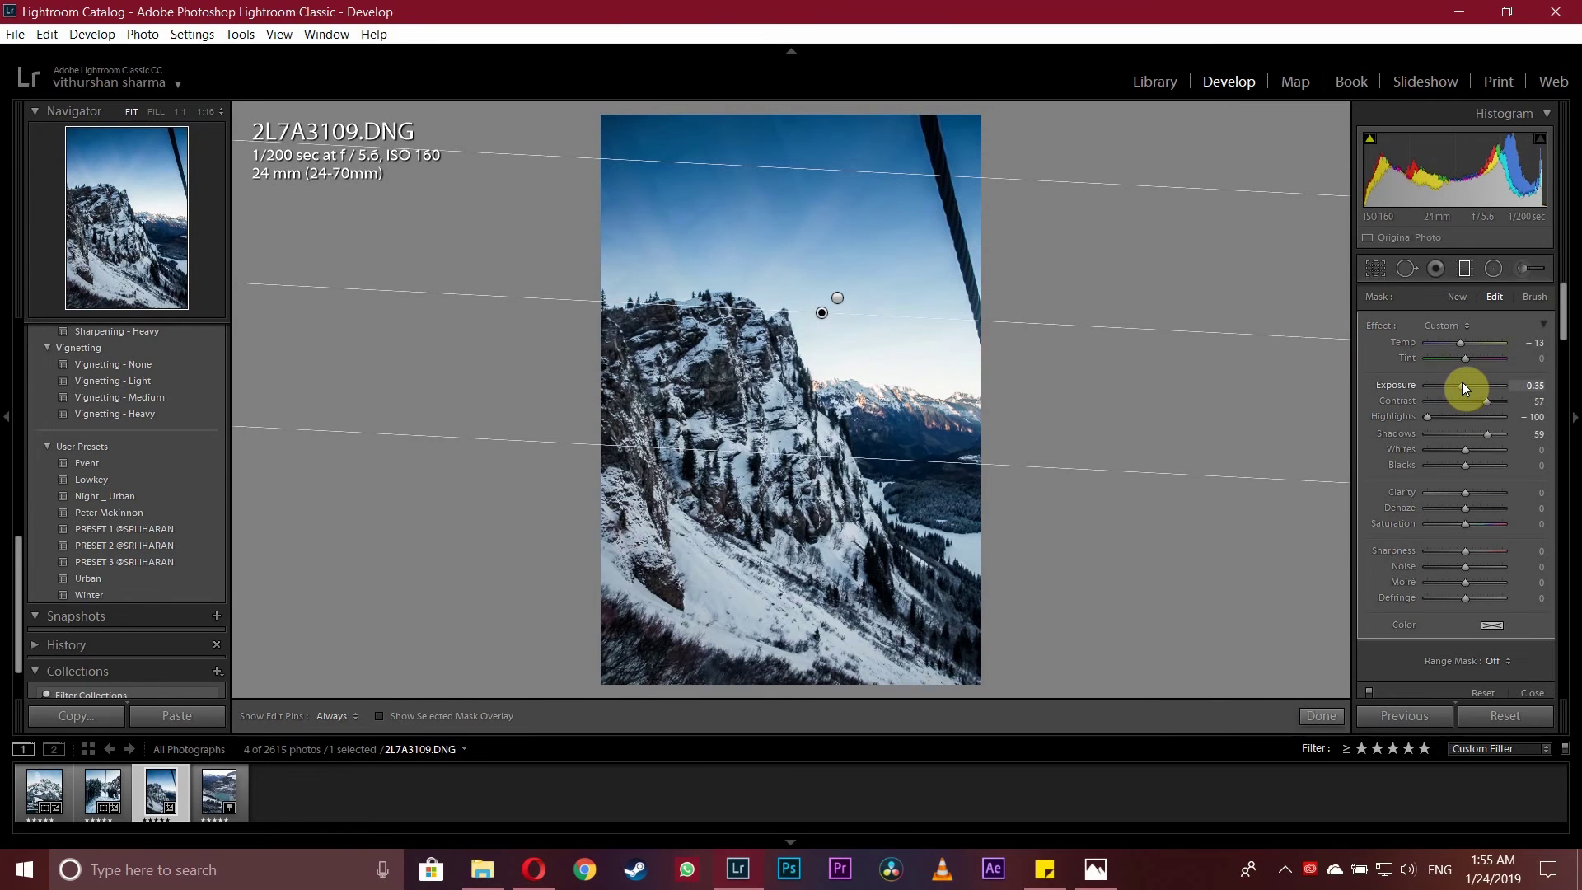
left_click(1322, 710)
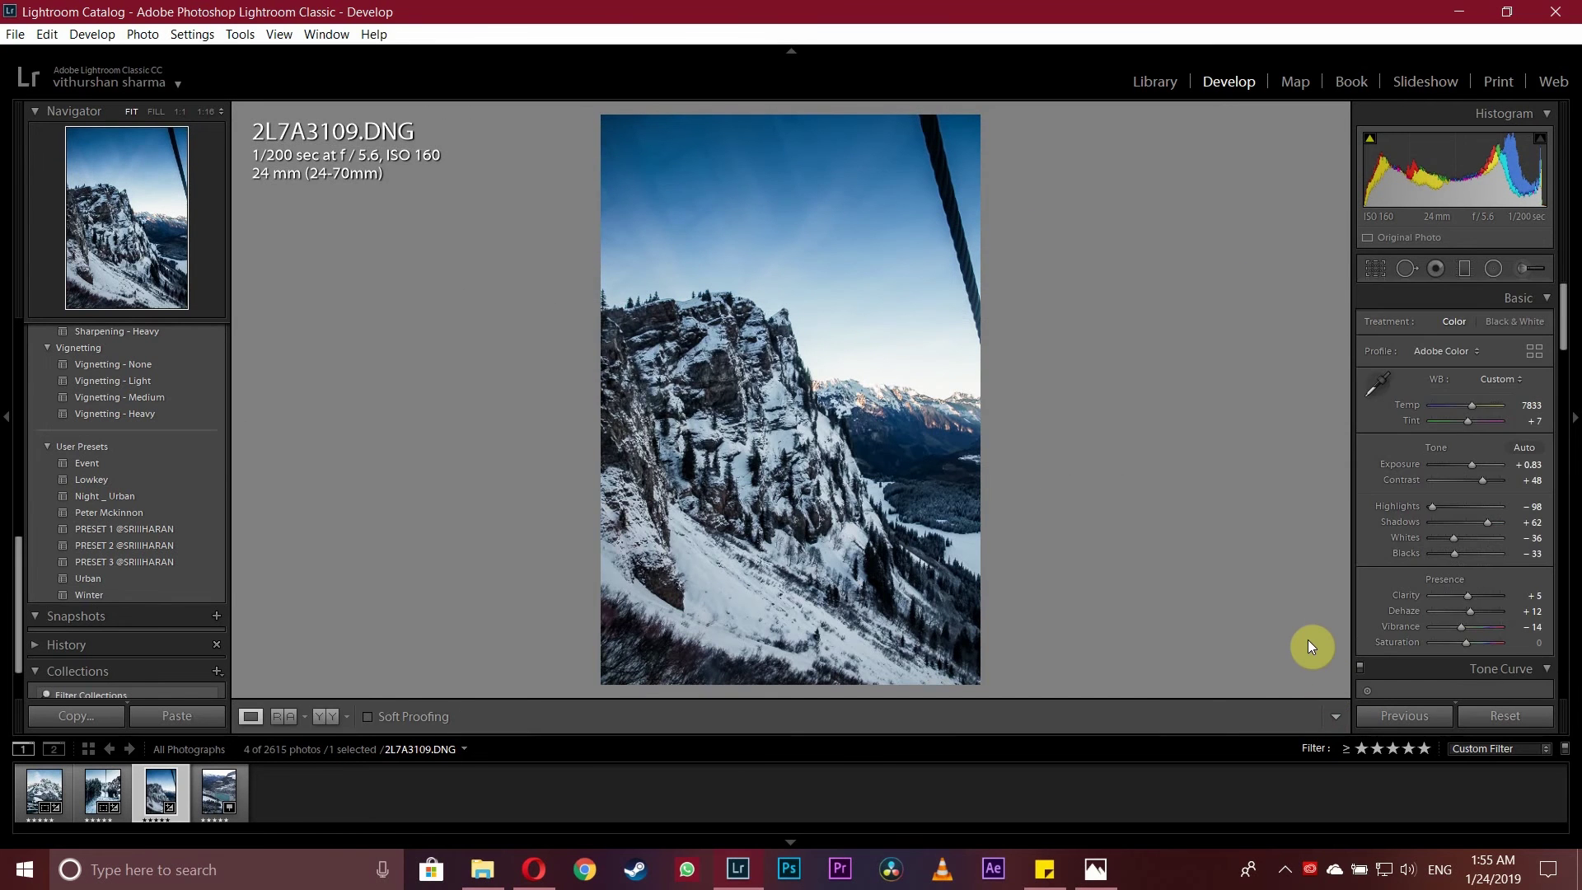
- Shift the cliff photo's HSL hues, setting aqua to -67 and blue to -9
scroll(1407, 614, "down", 3)
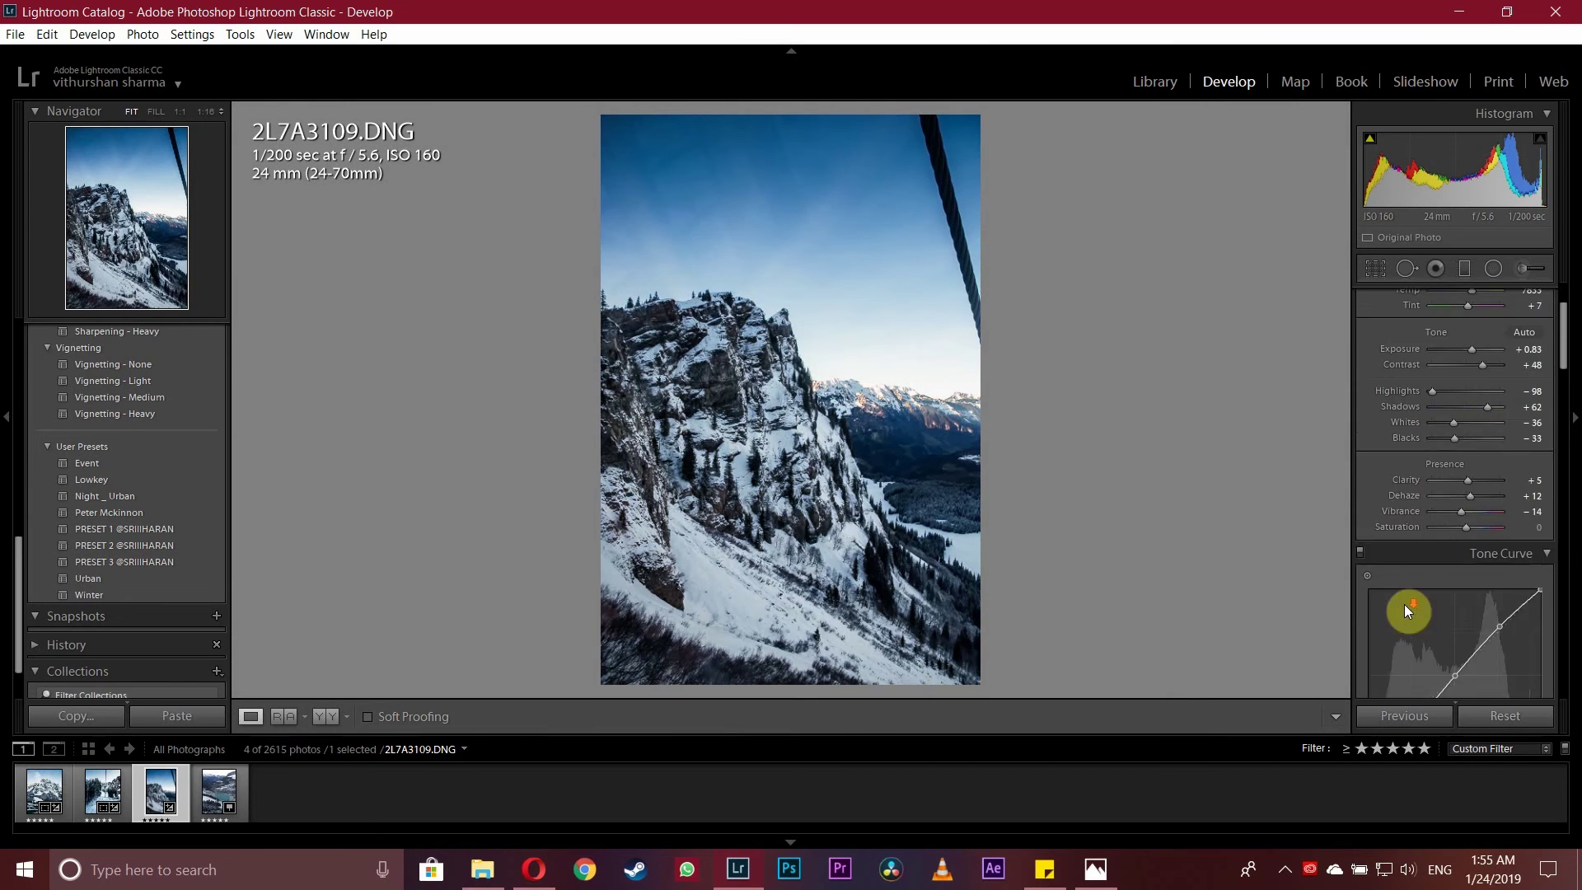
scroll(1407, 611, "down", 5)
left_click(1387, 404)
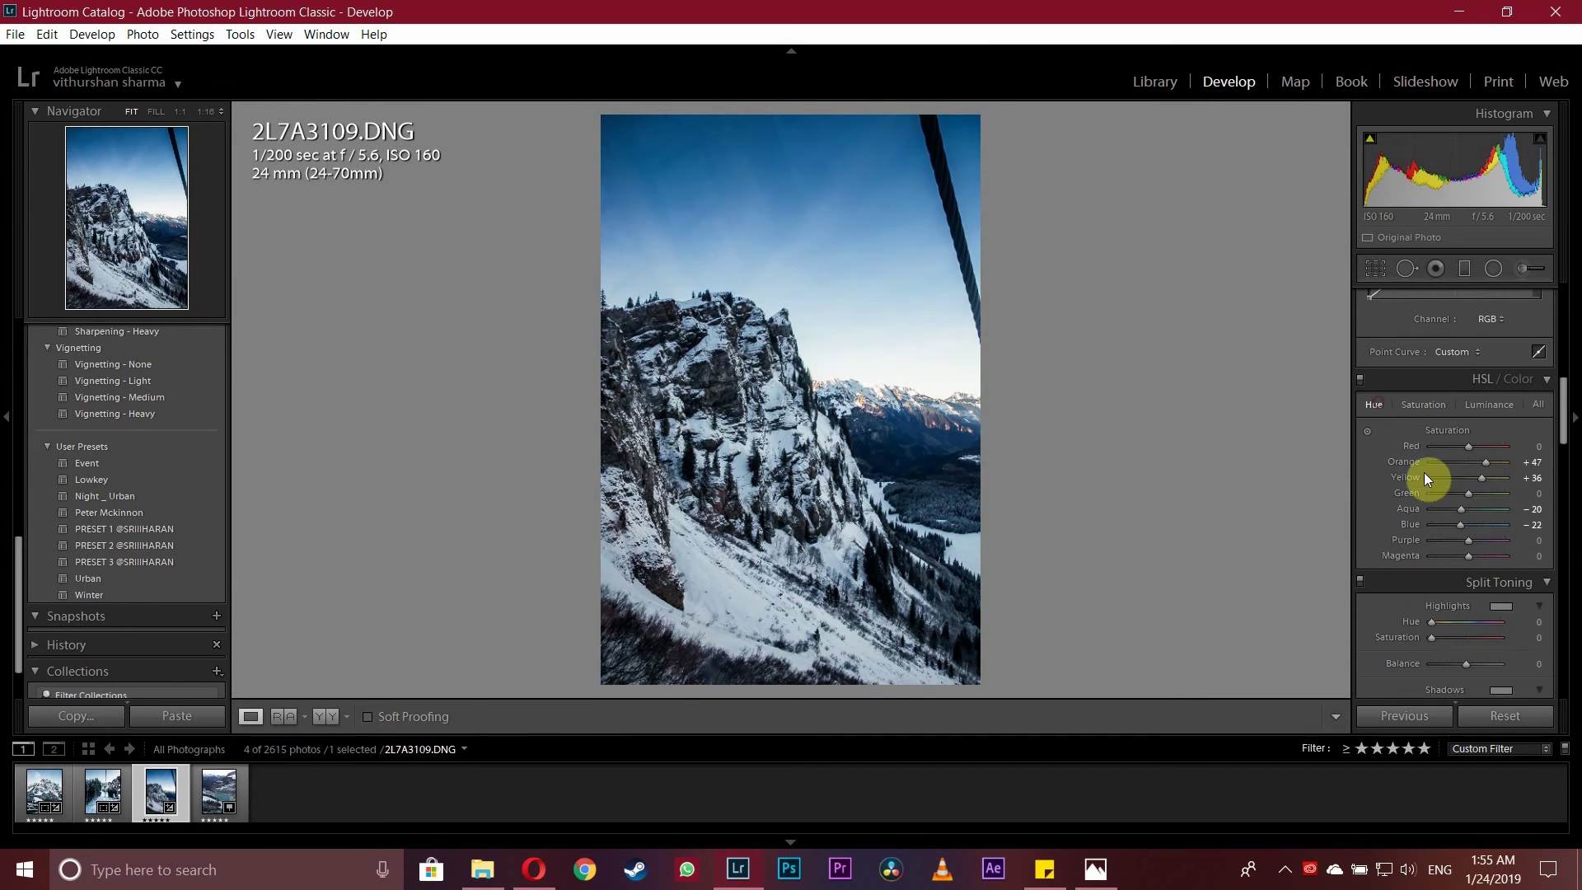
left_click_drag(1465, 527, 1465, 526)
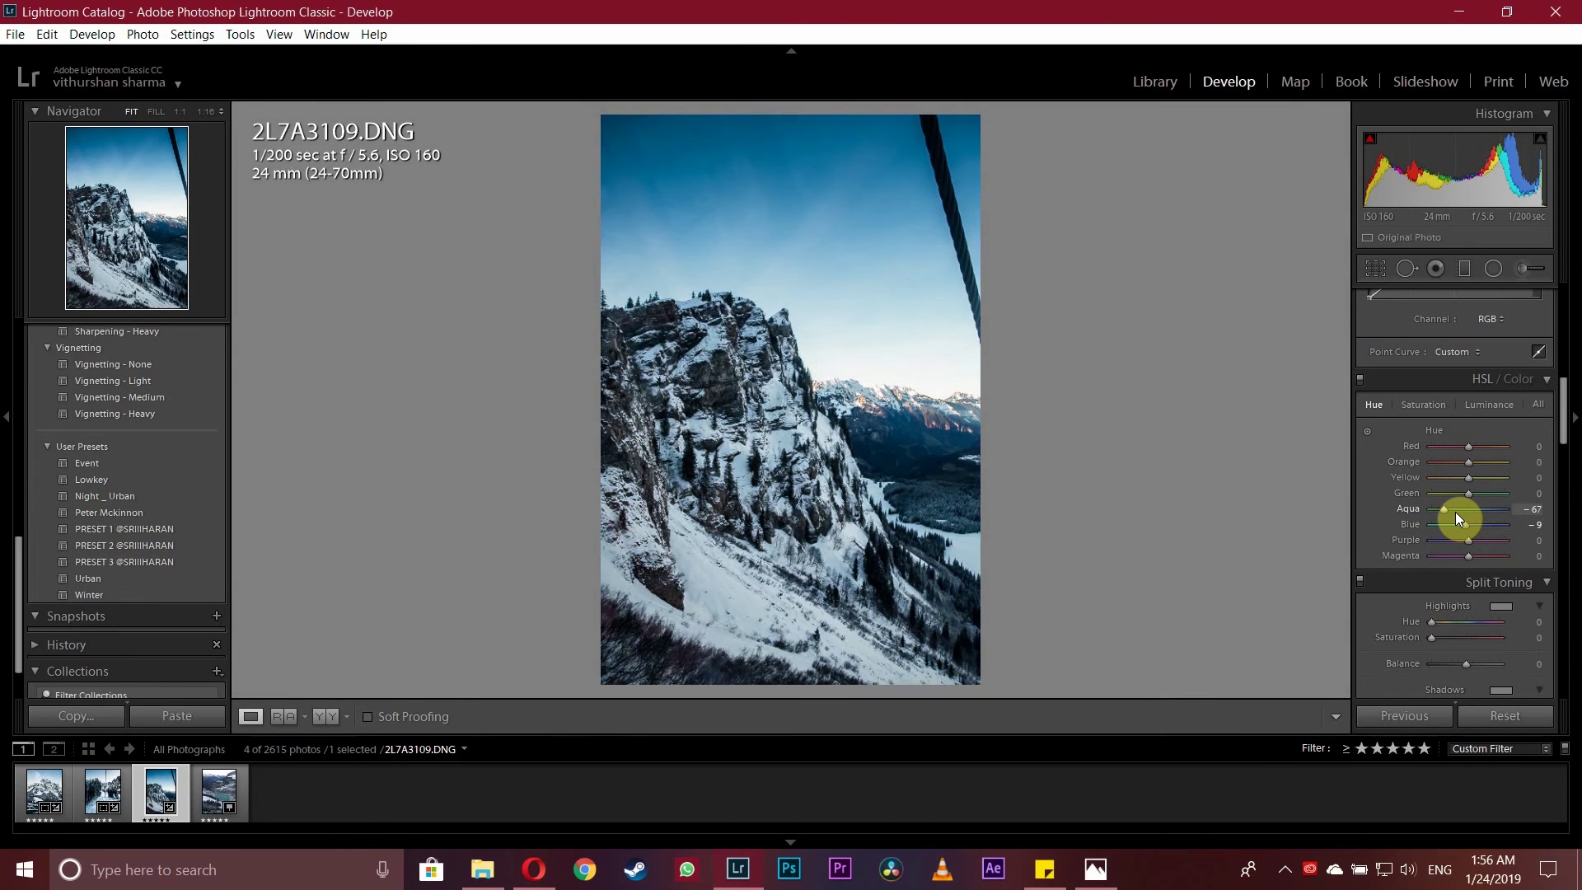
- Open the aerial valley photo DJI_0123.DNG and examine its turquoise lake up close
left_click(208, 797)
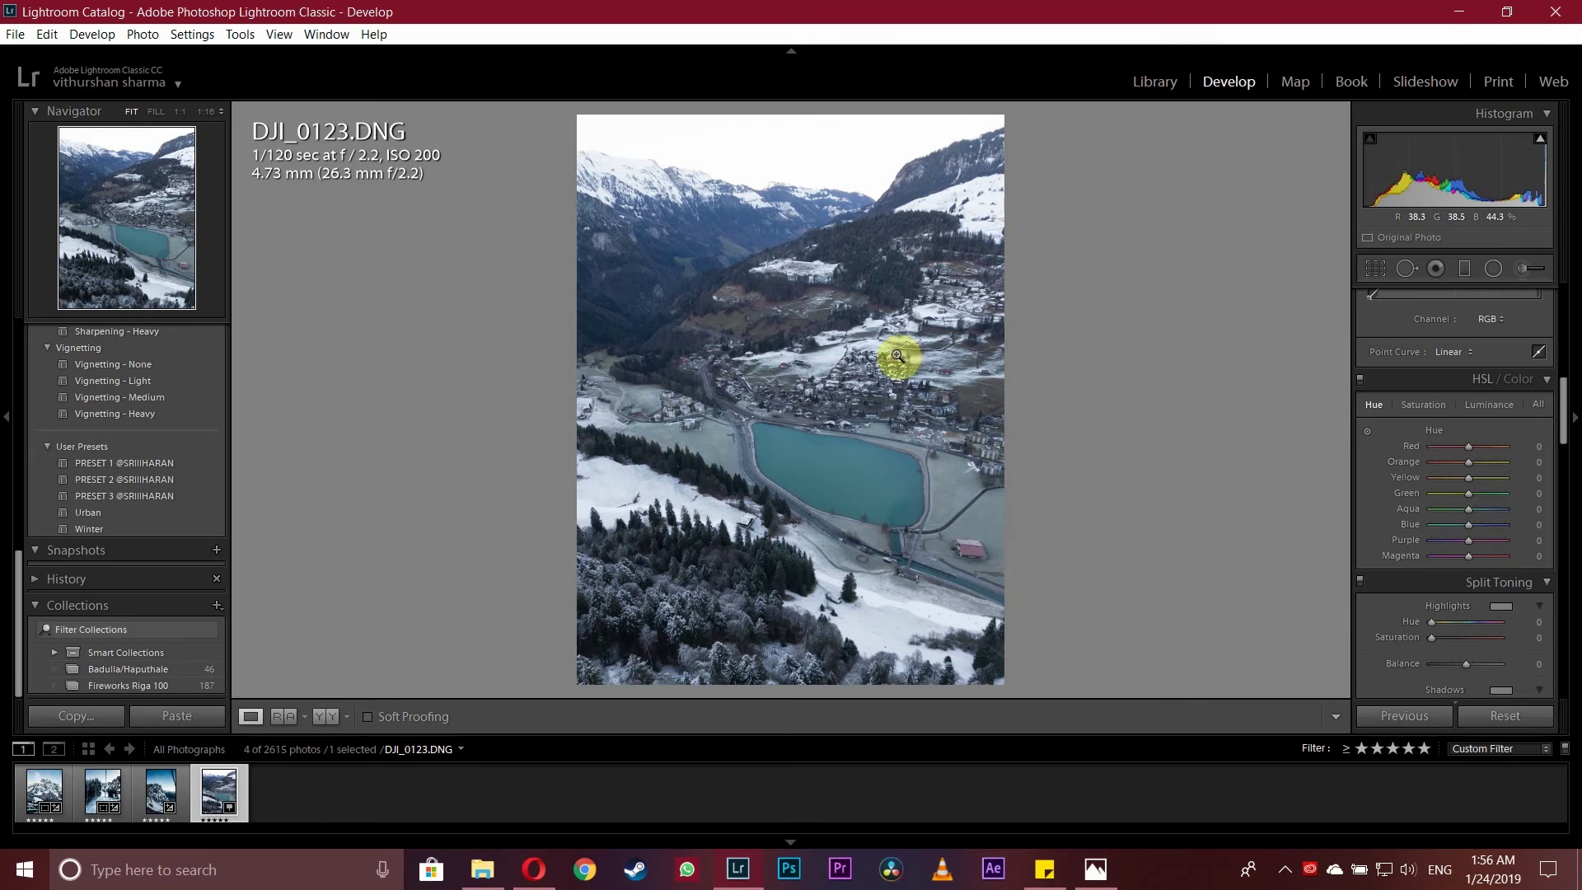
left_click(829, 460)
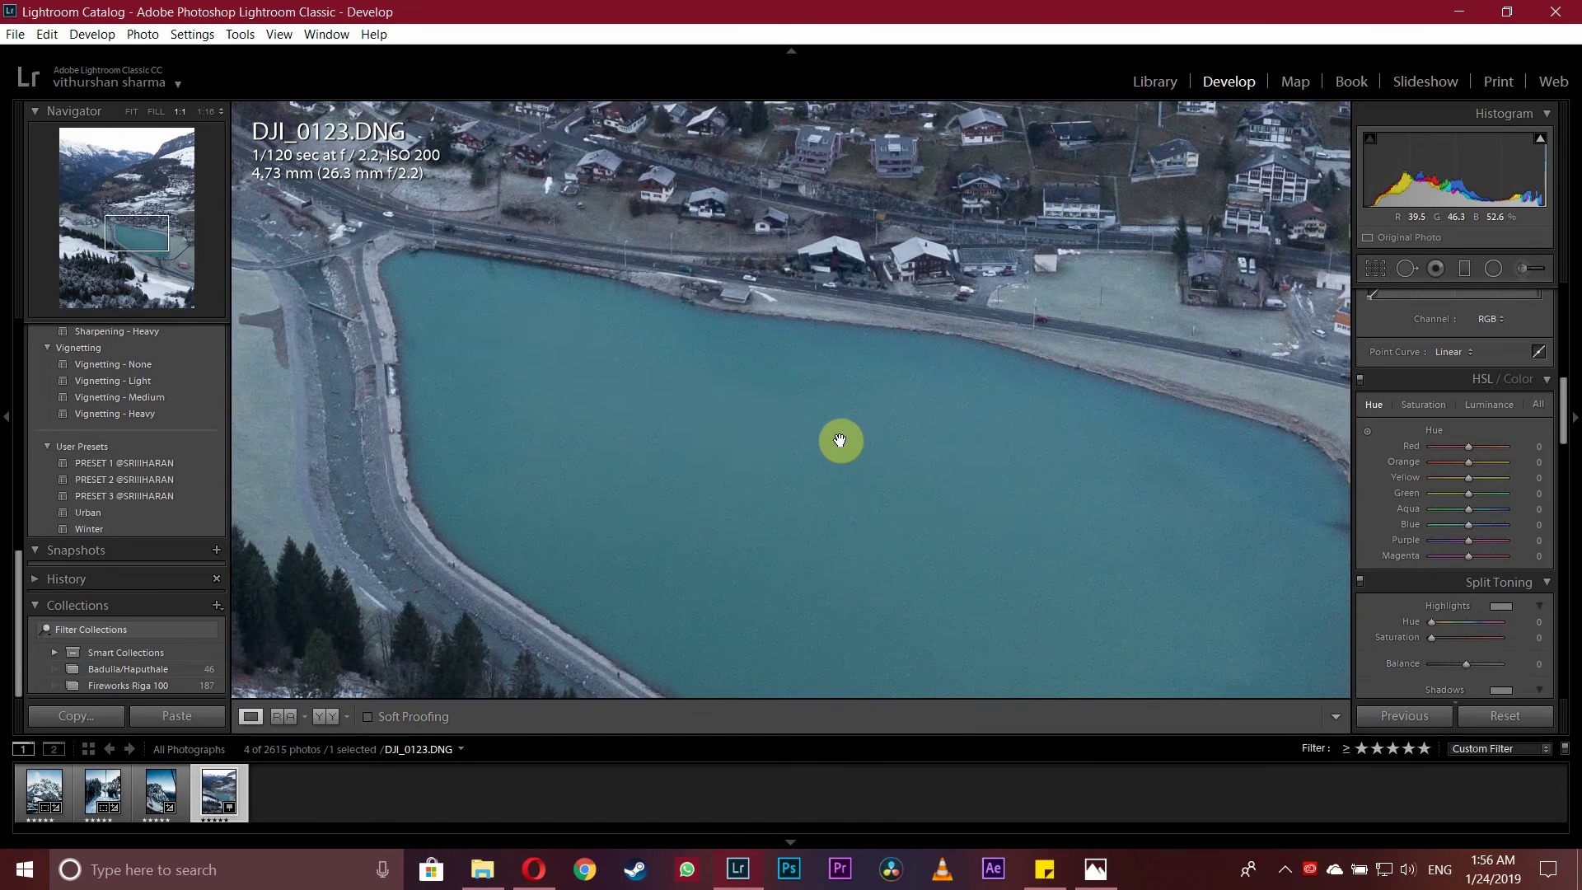
left_click(836, 441)
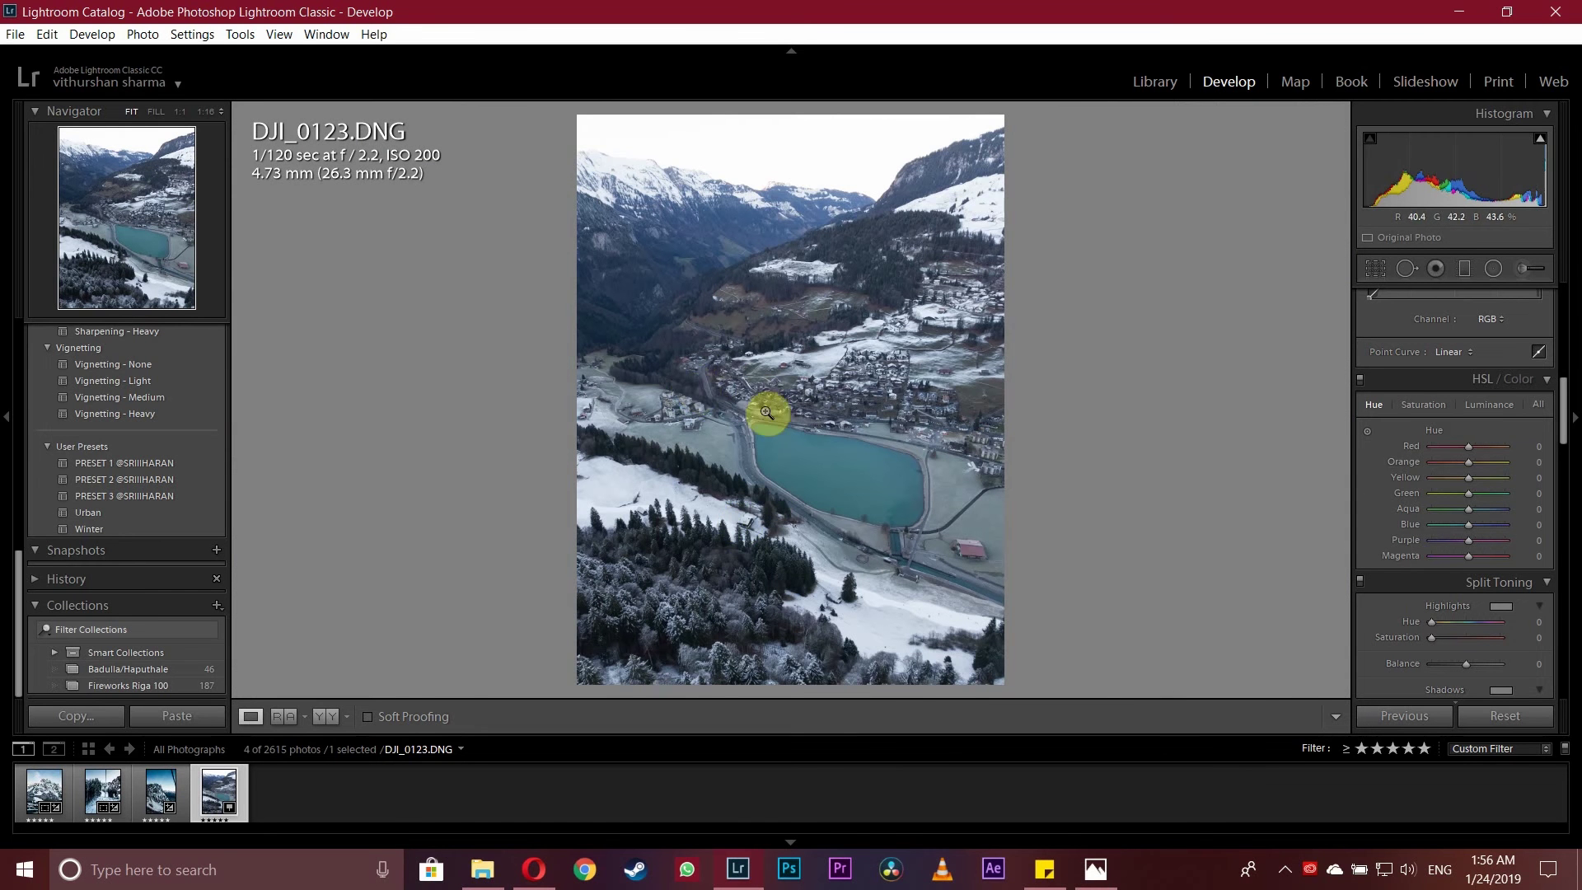
left_click(803, 465)
left_click(618, 555)
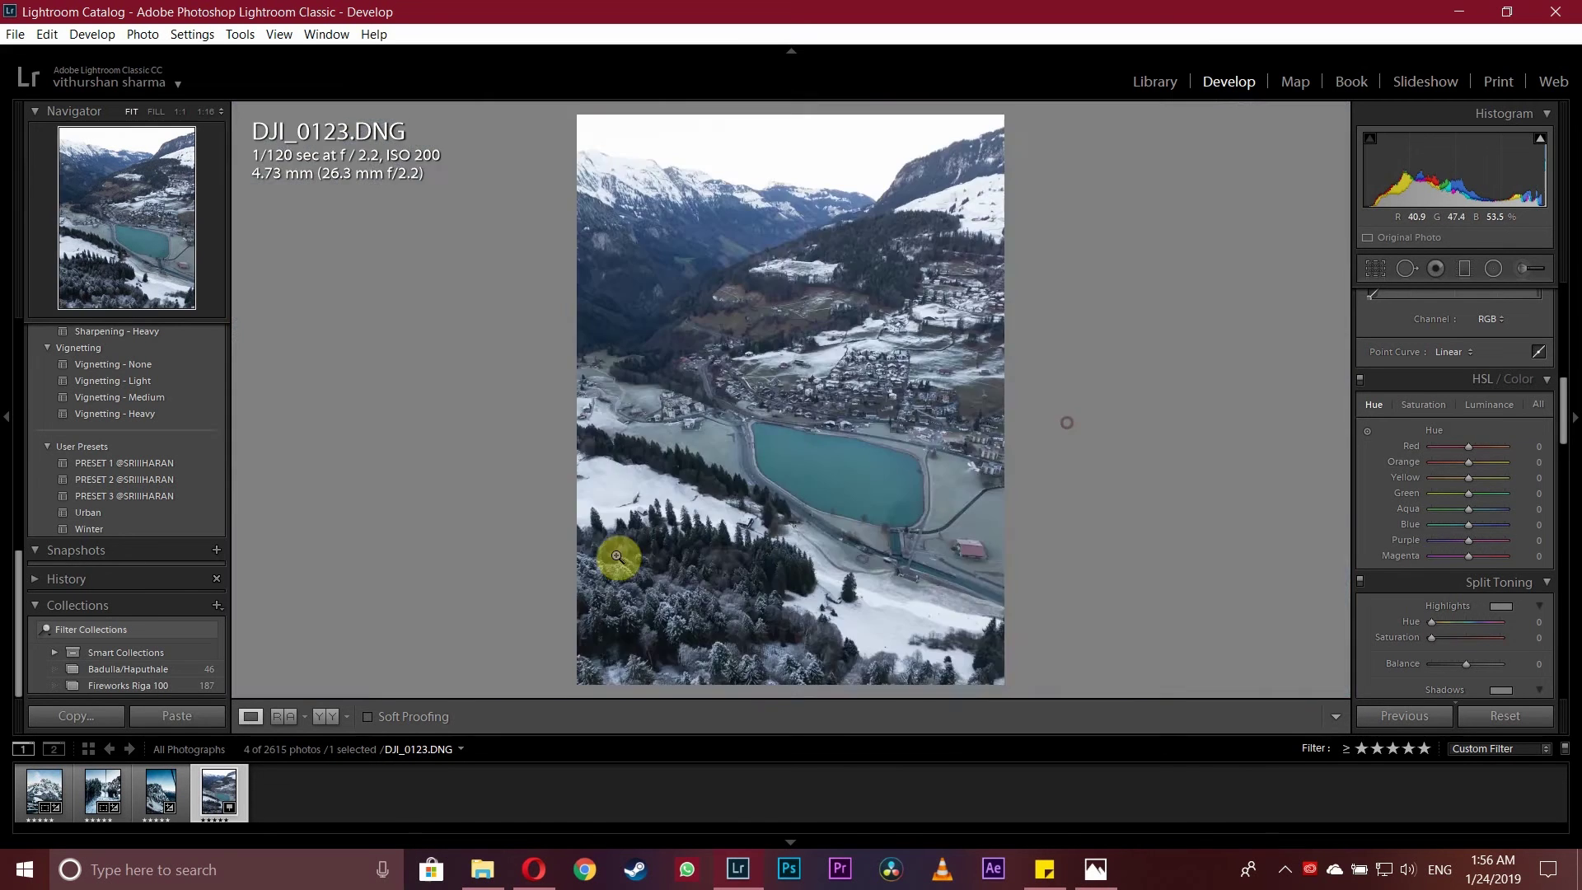
- Switch to the Opera browser and examine the snowy mountain lake photos on Peter McKinnon's Instagram profile for reference
left_click(533, 869)
left_click(206, 389)
scroll(516, 467, "up", 10)
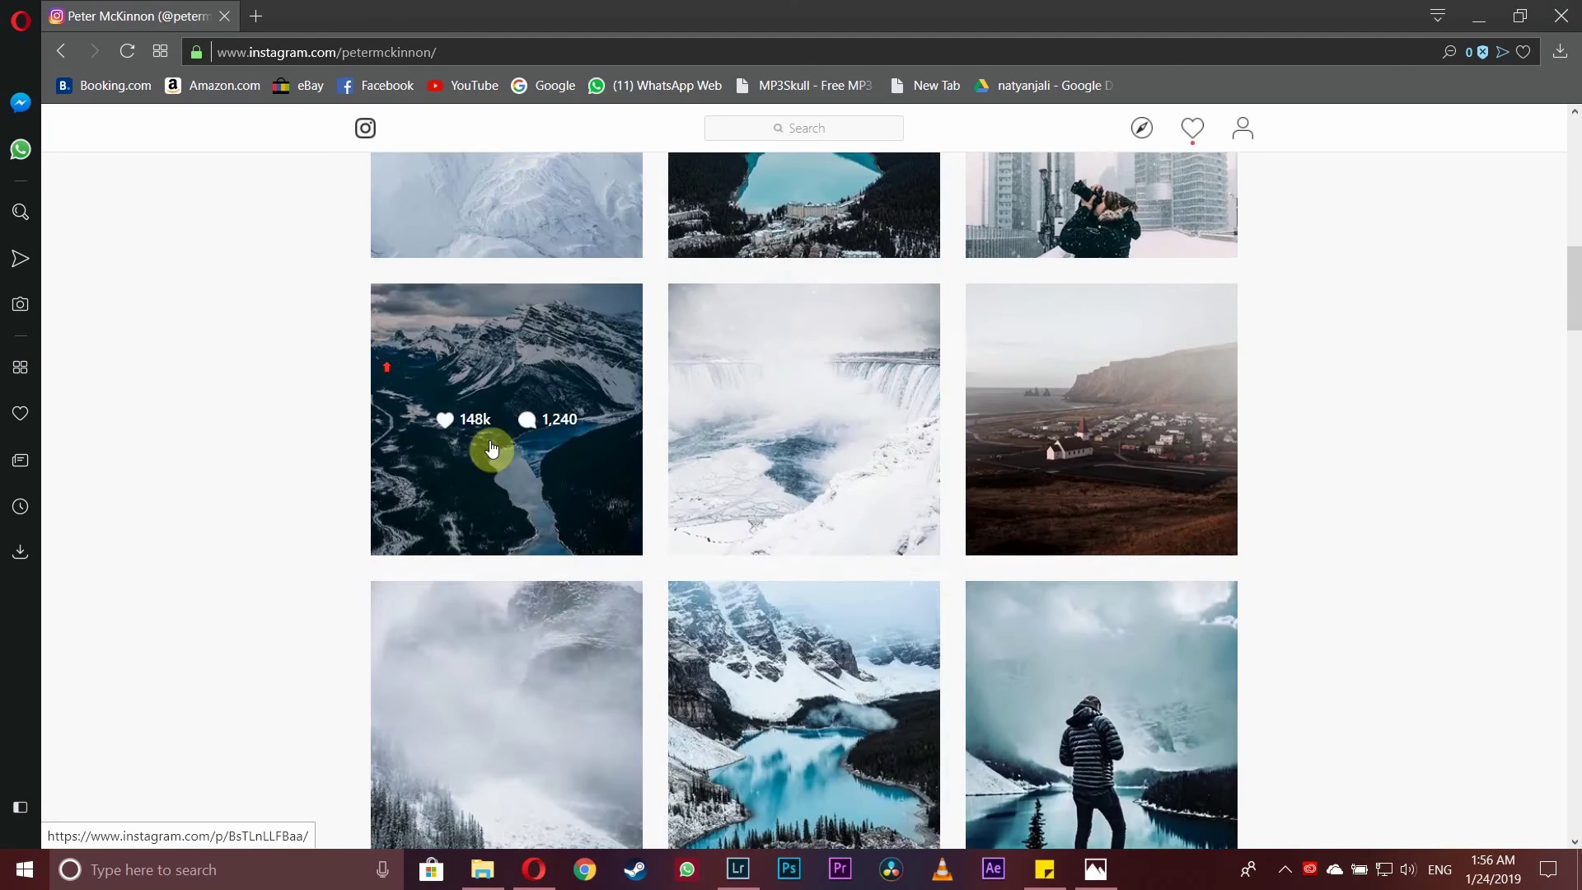
scroll(903, 409, "up", 5)
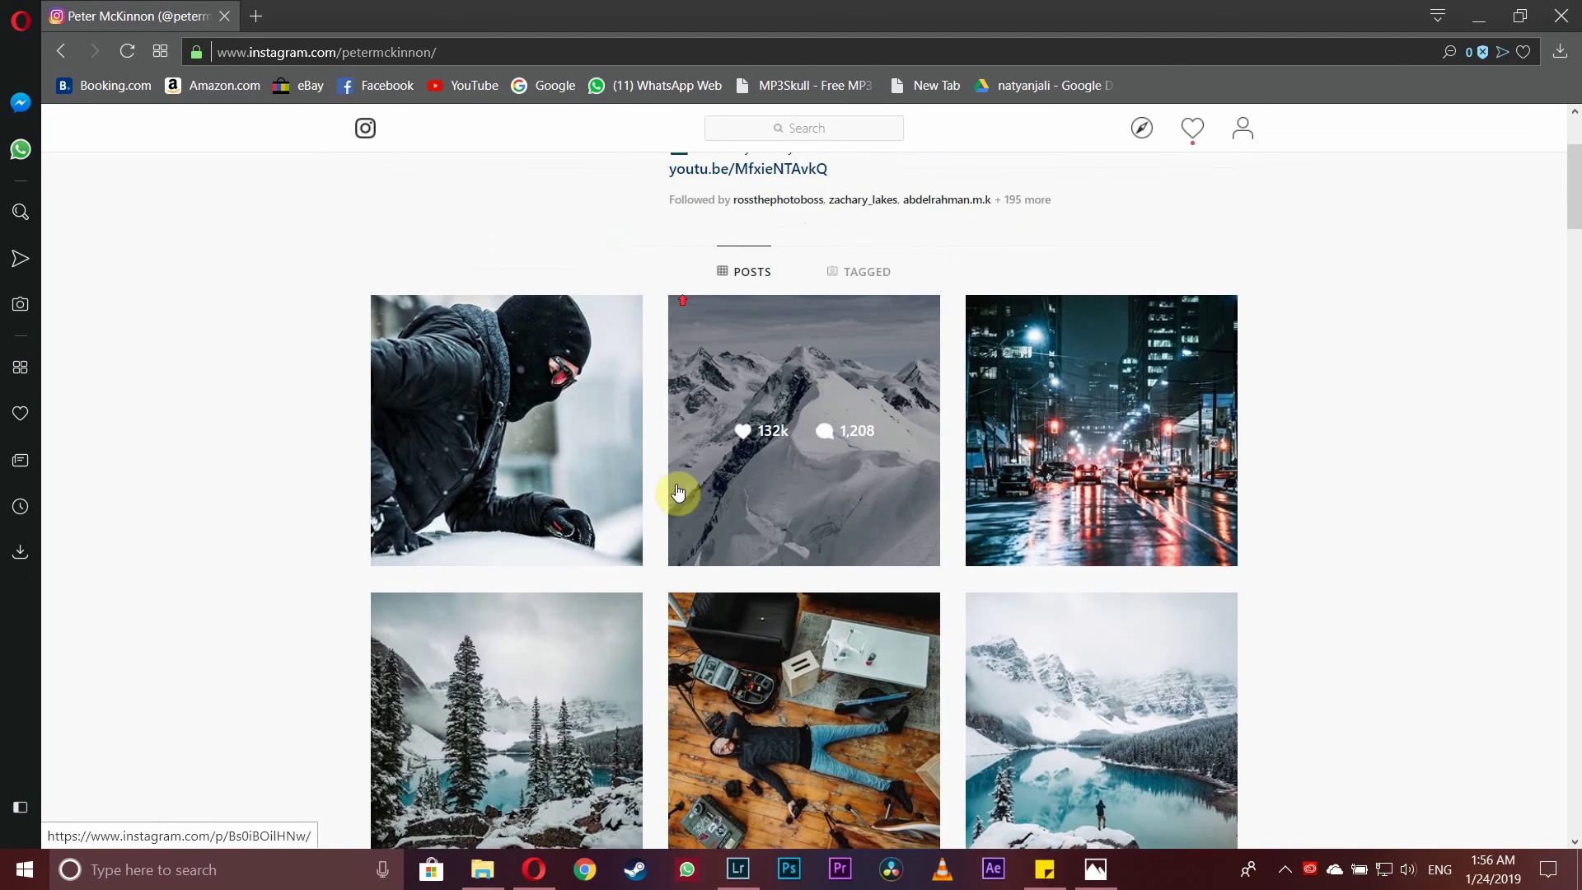
scroll(832, 504, "down", 3)
left_click(1117, 611)
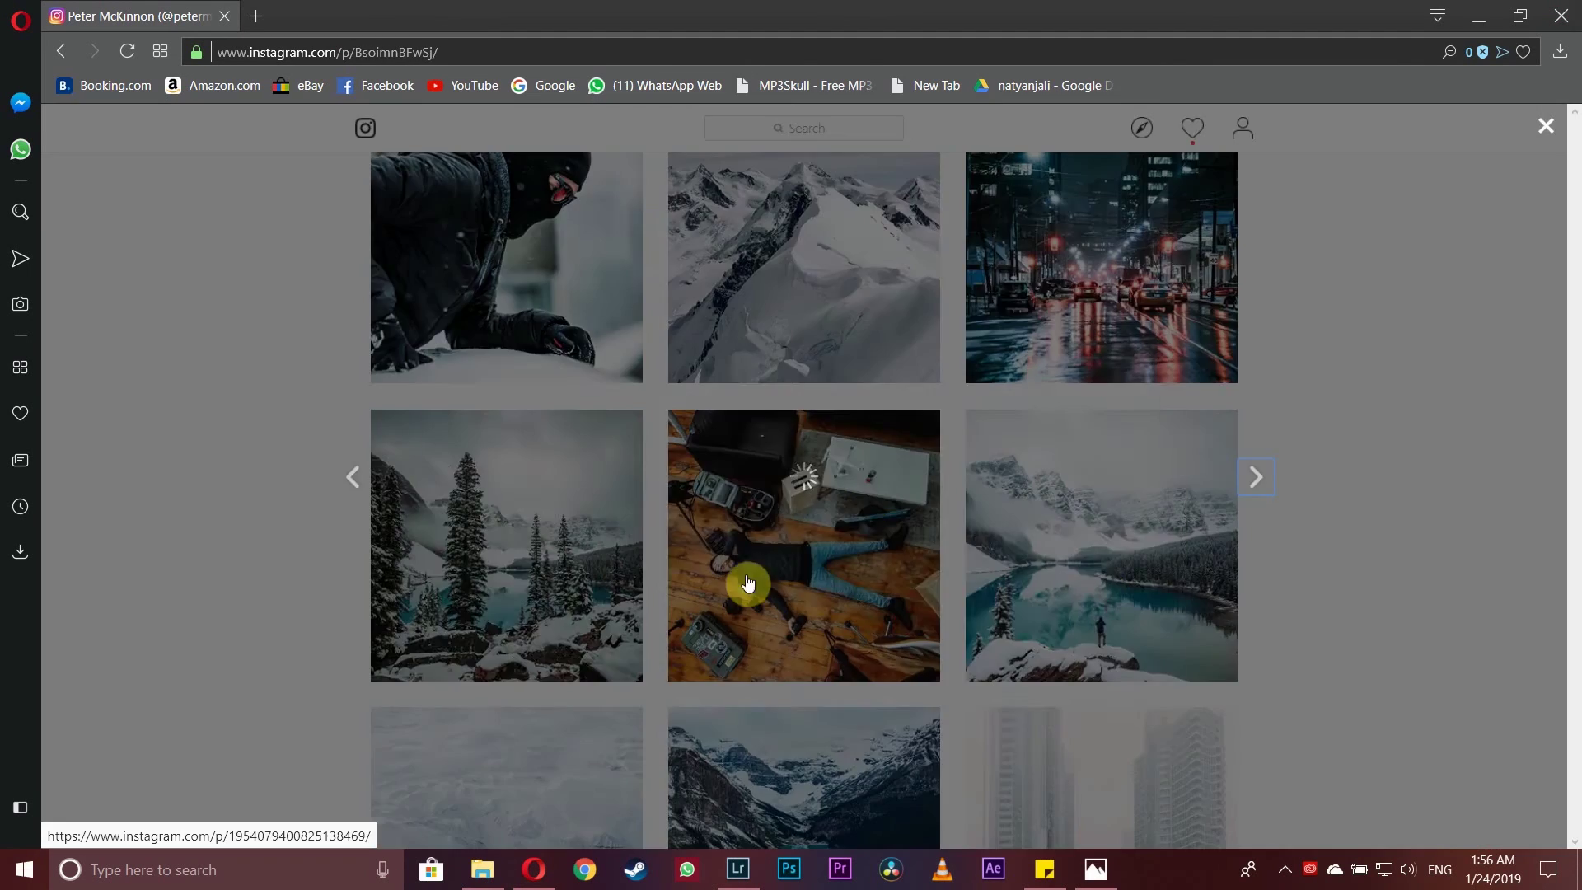
left_click(283, 515)
scroll(565, 621, "down", 4)
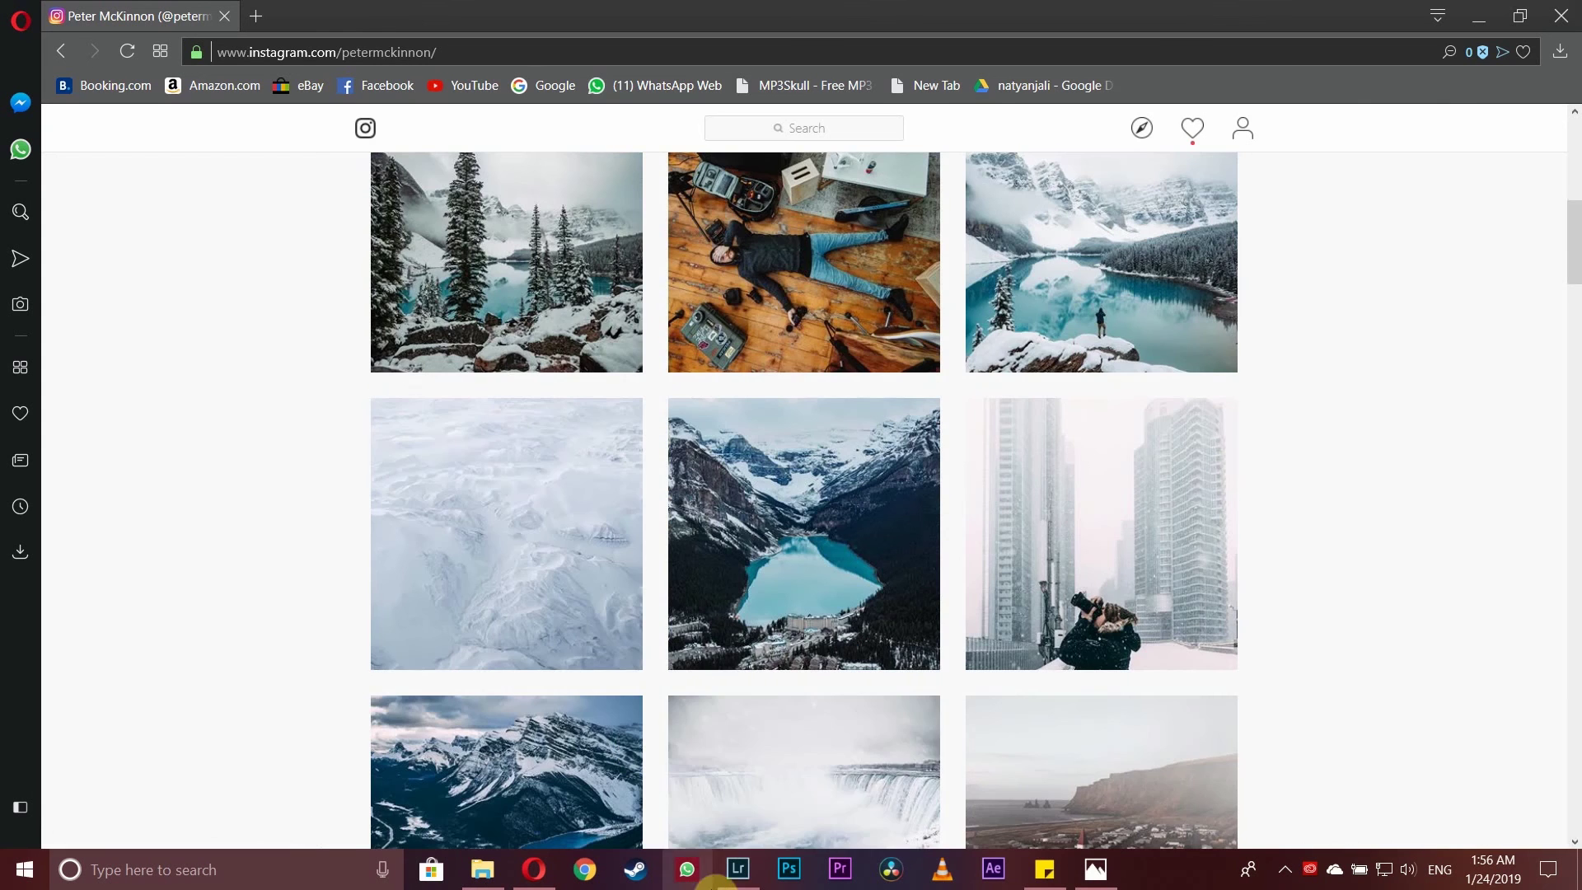
- Switch back to Lightroom and crop the aerial valley photo to 4 x 5 / 8 x 10, trimming the sky
left_click(737, 869)
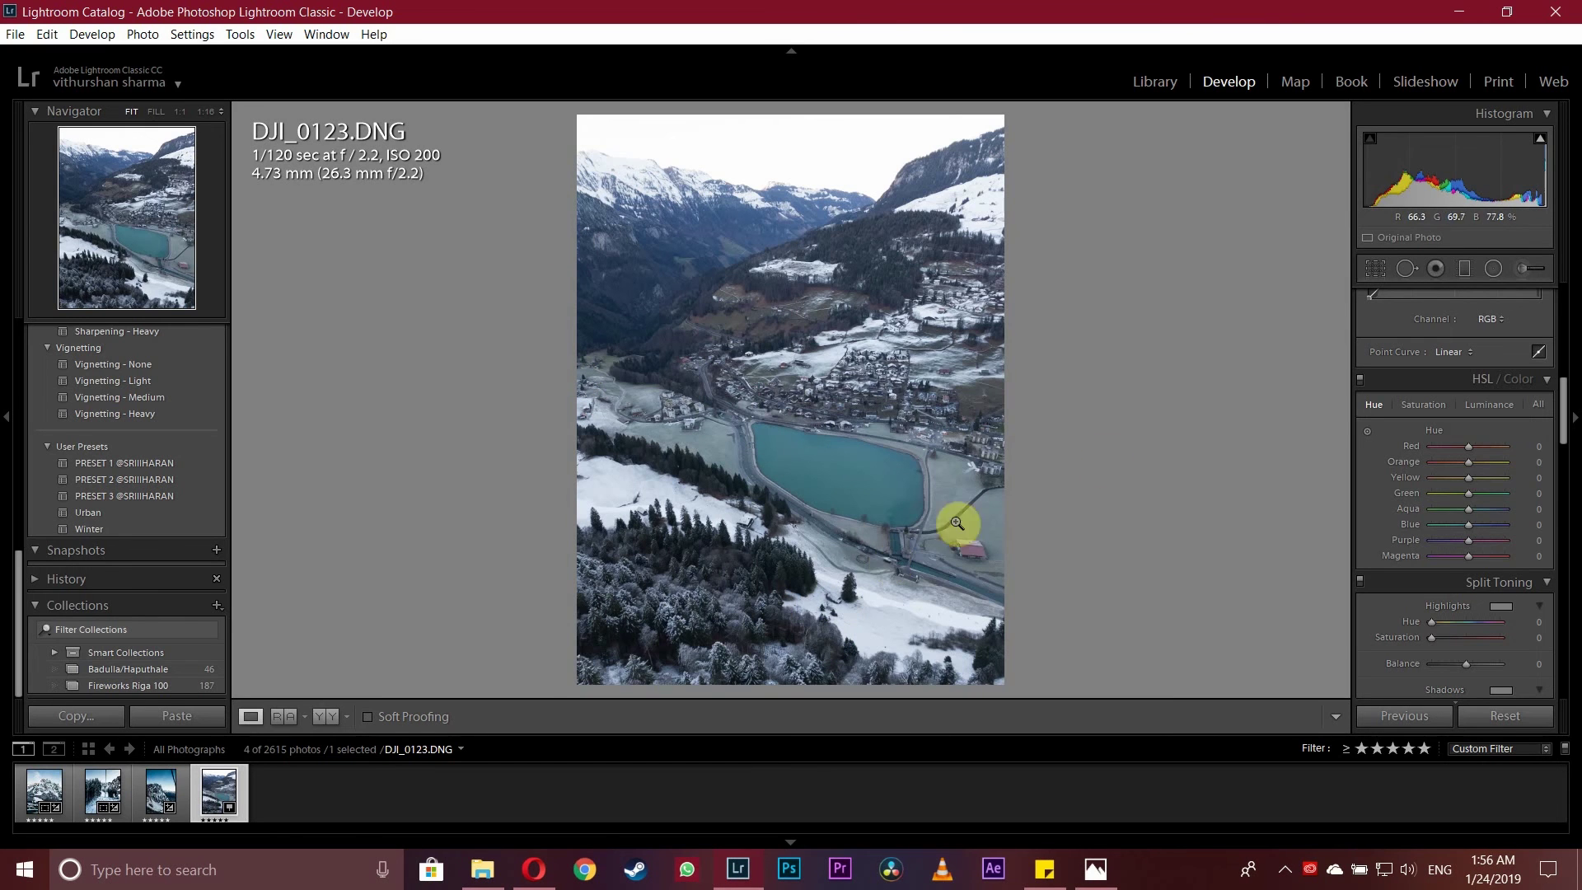
left_click(1373, 269)
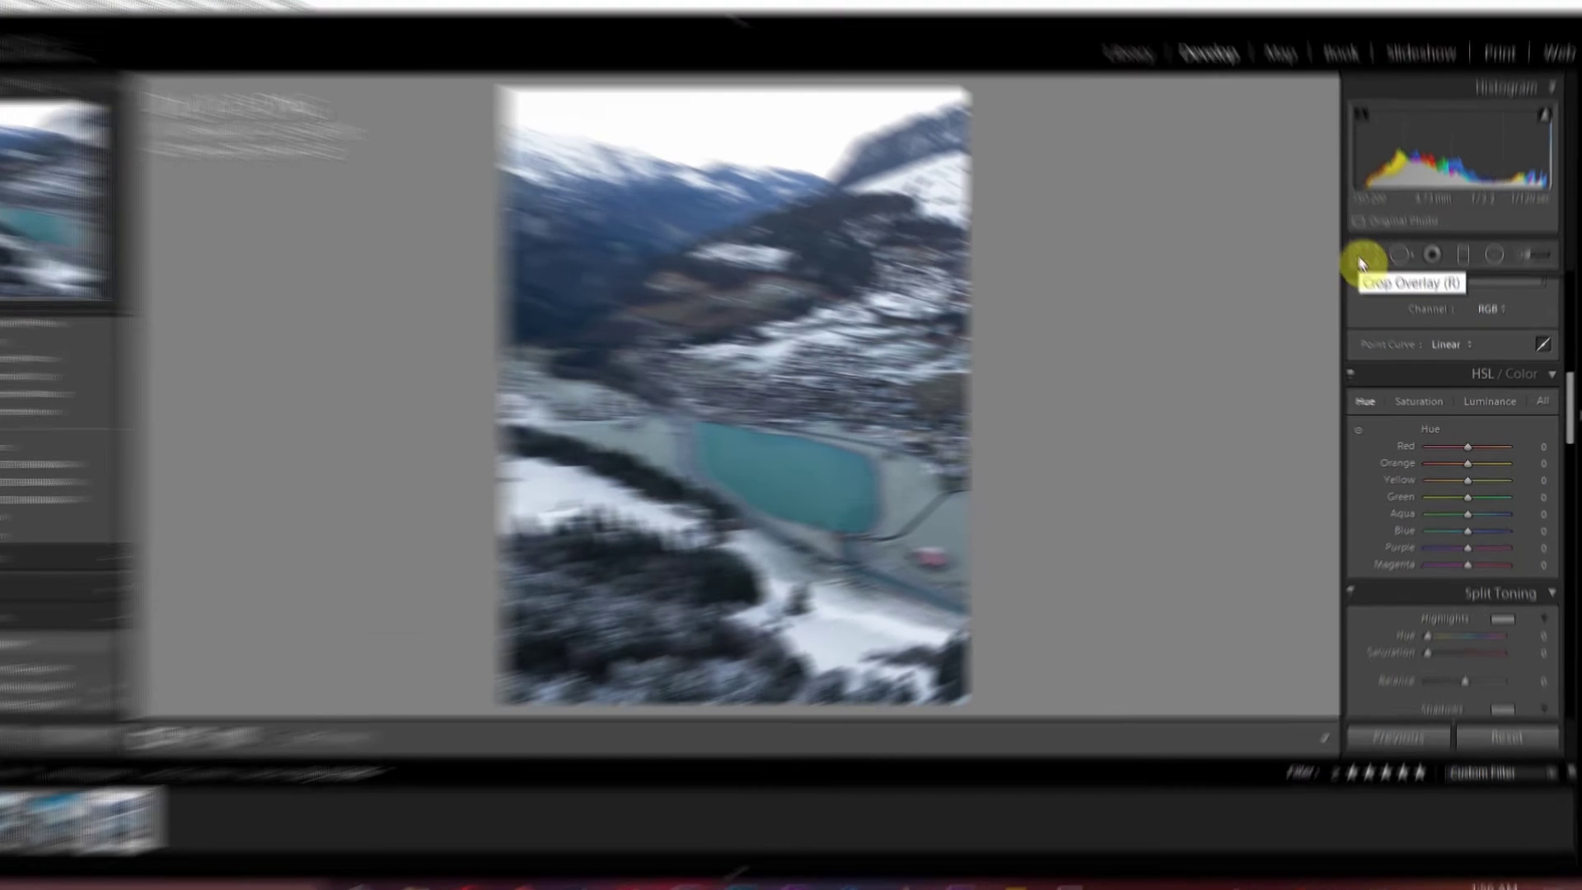
left_click(1498, 328)
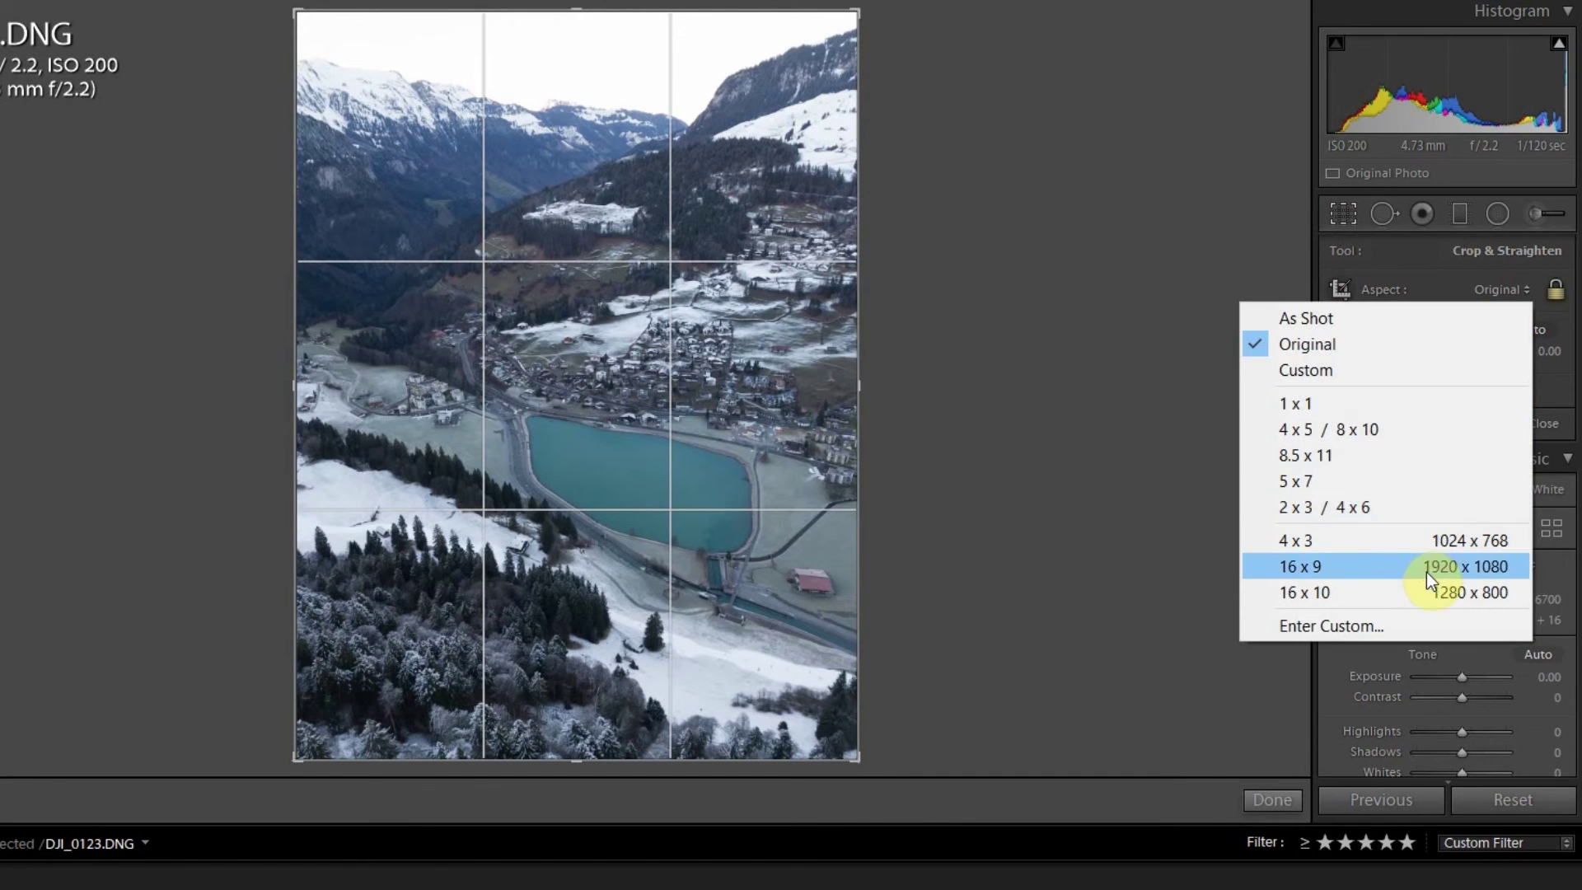
left_click(1470, 432)
left_click_drag(717, 453, 718, 408)
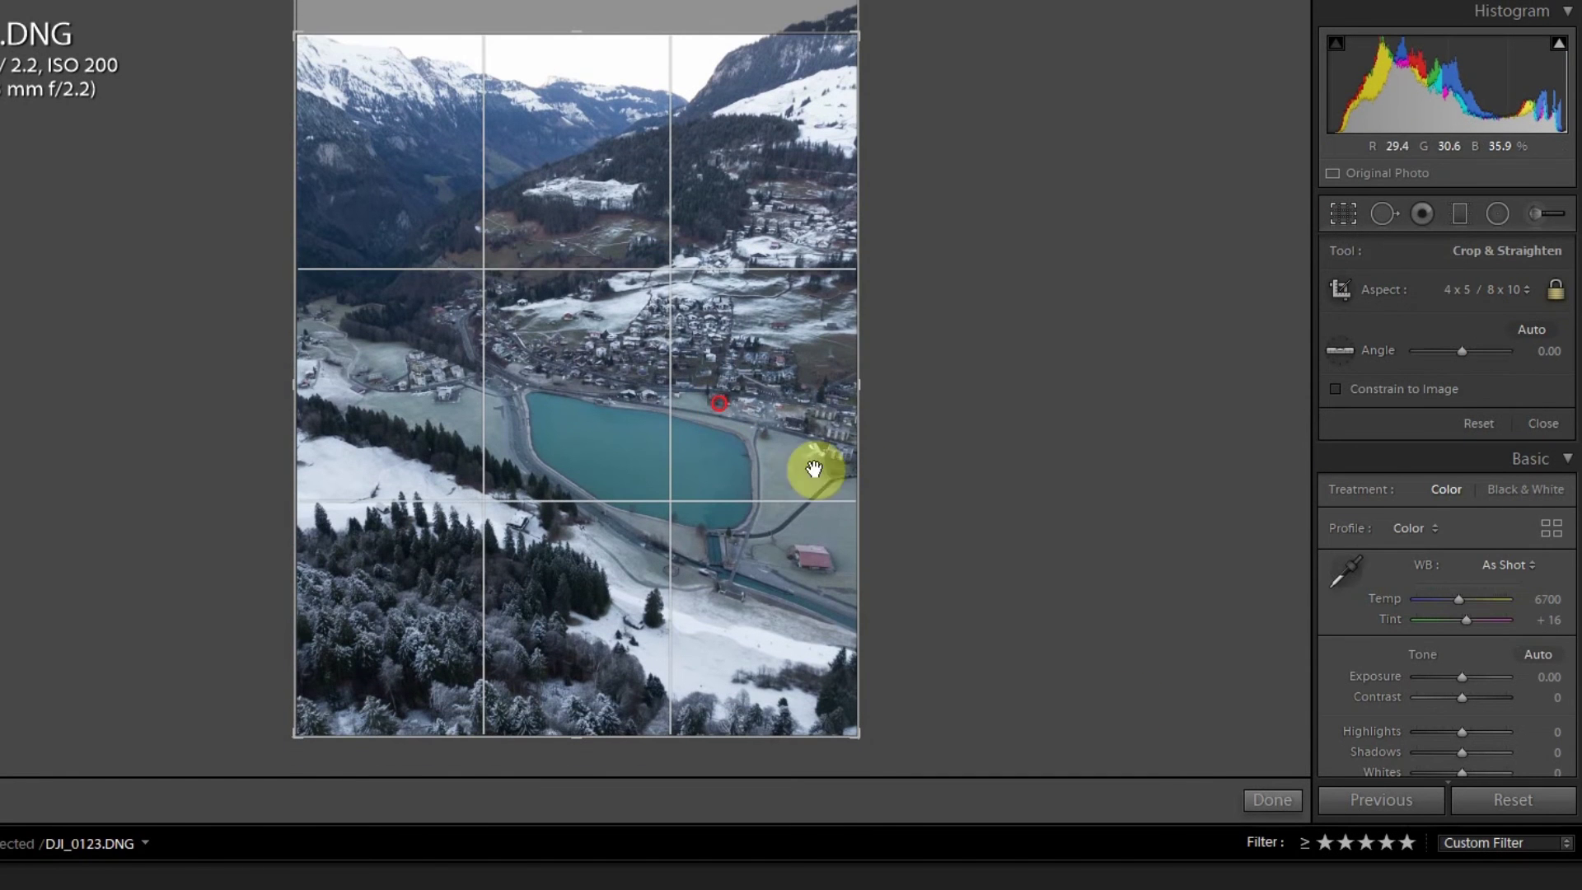
left_click(1272, 803)
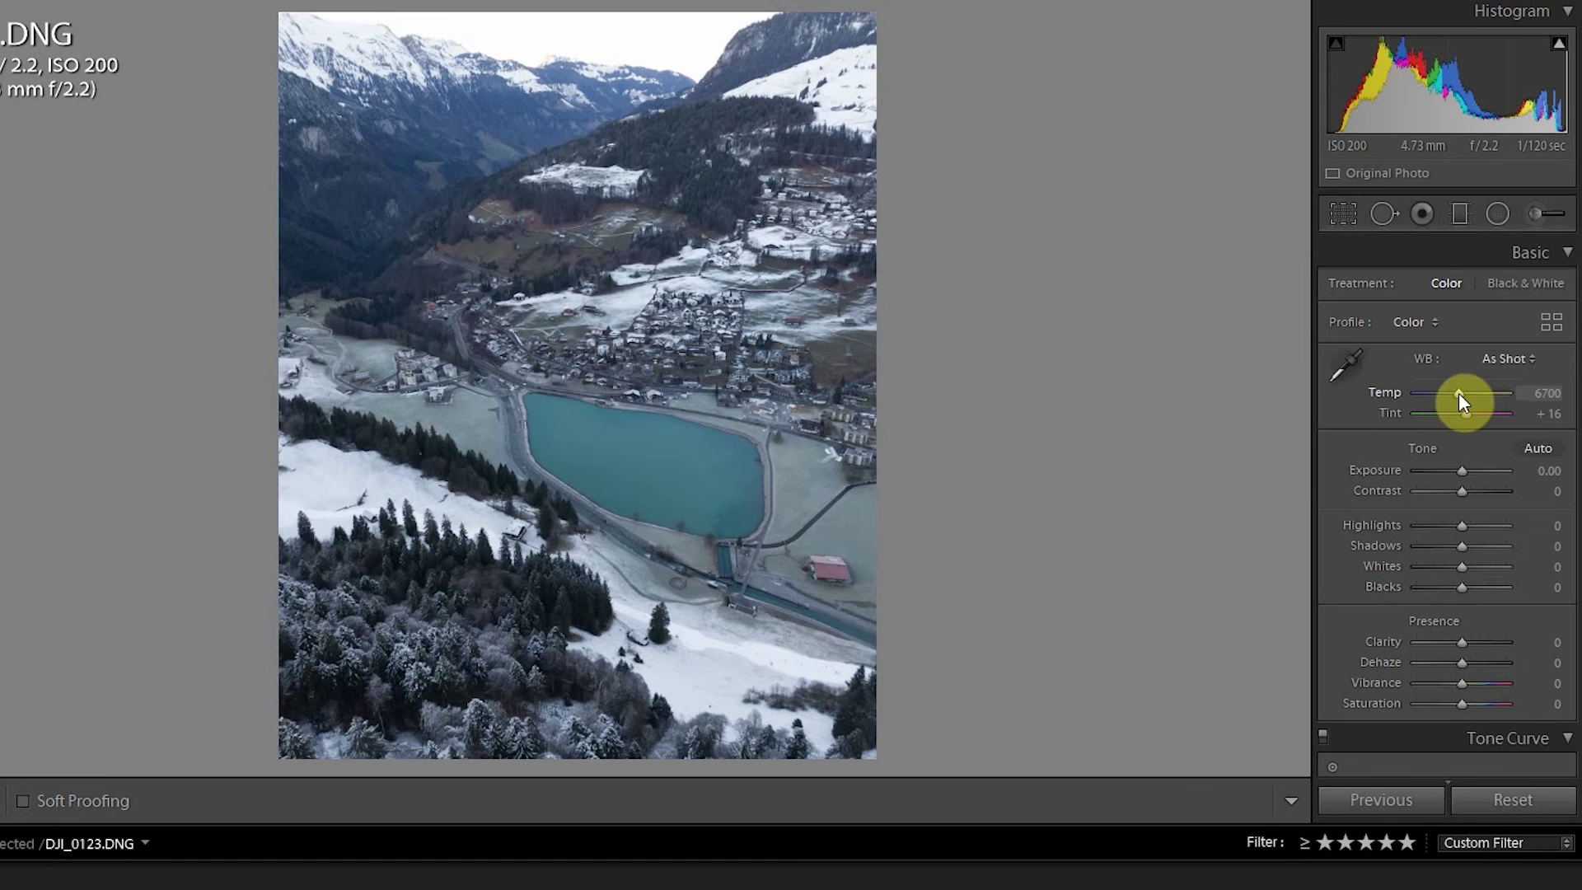
- Set the valley photo's temp to 8243, exposure +0.60, contrast +24, highlights -55, shadows +76, whites -50 and blacks -67
left_click_drag(1458, 393, 1473, 401)
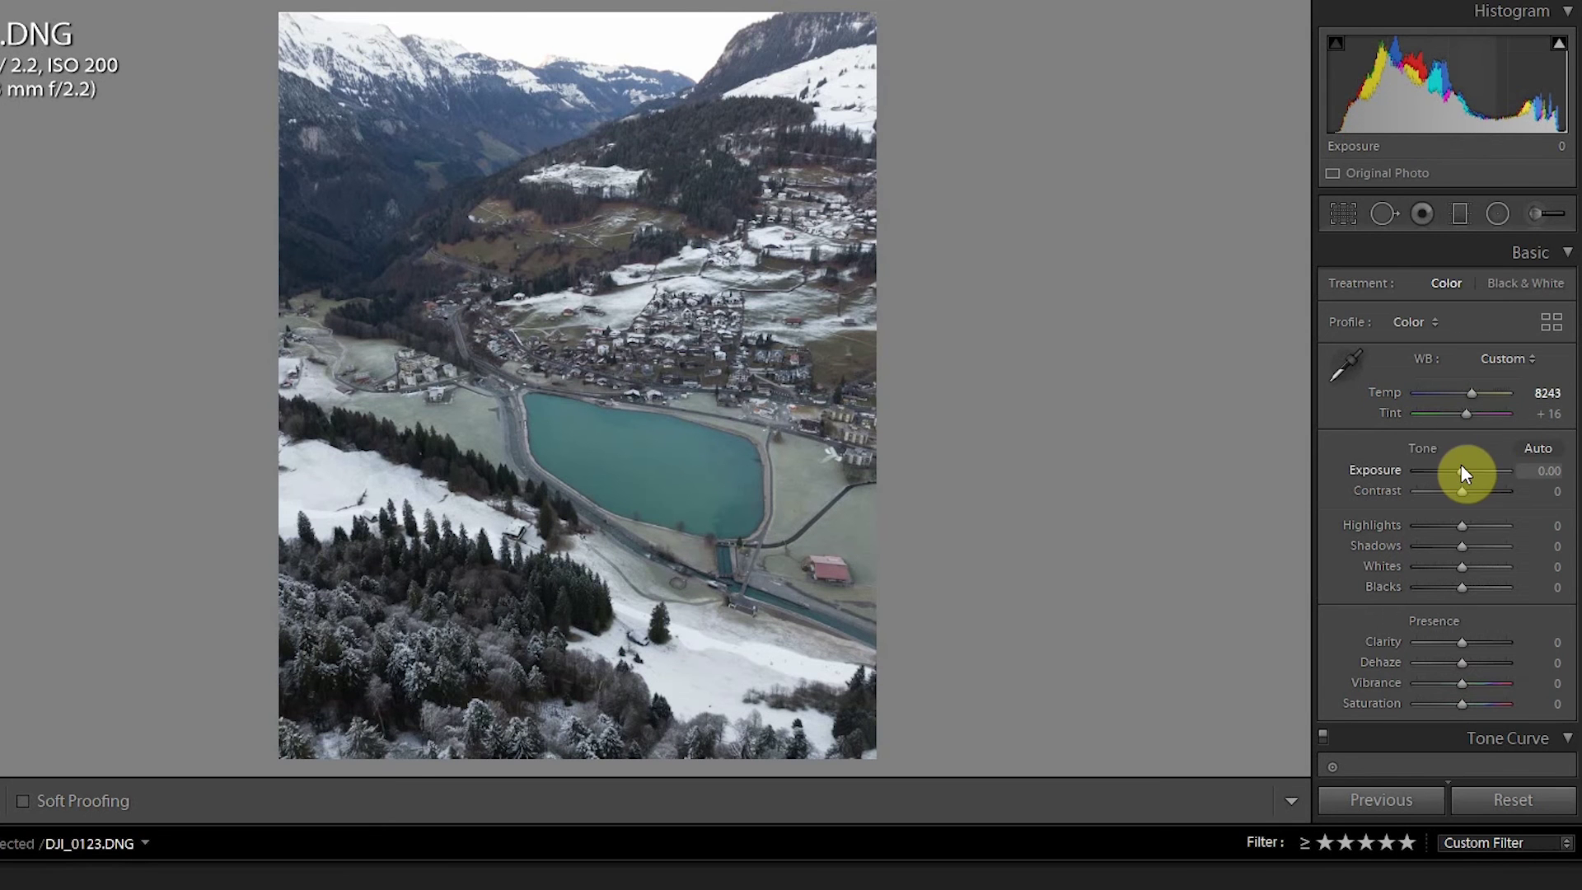
left_click_drag(1451, 469, 1470, 468)
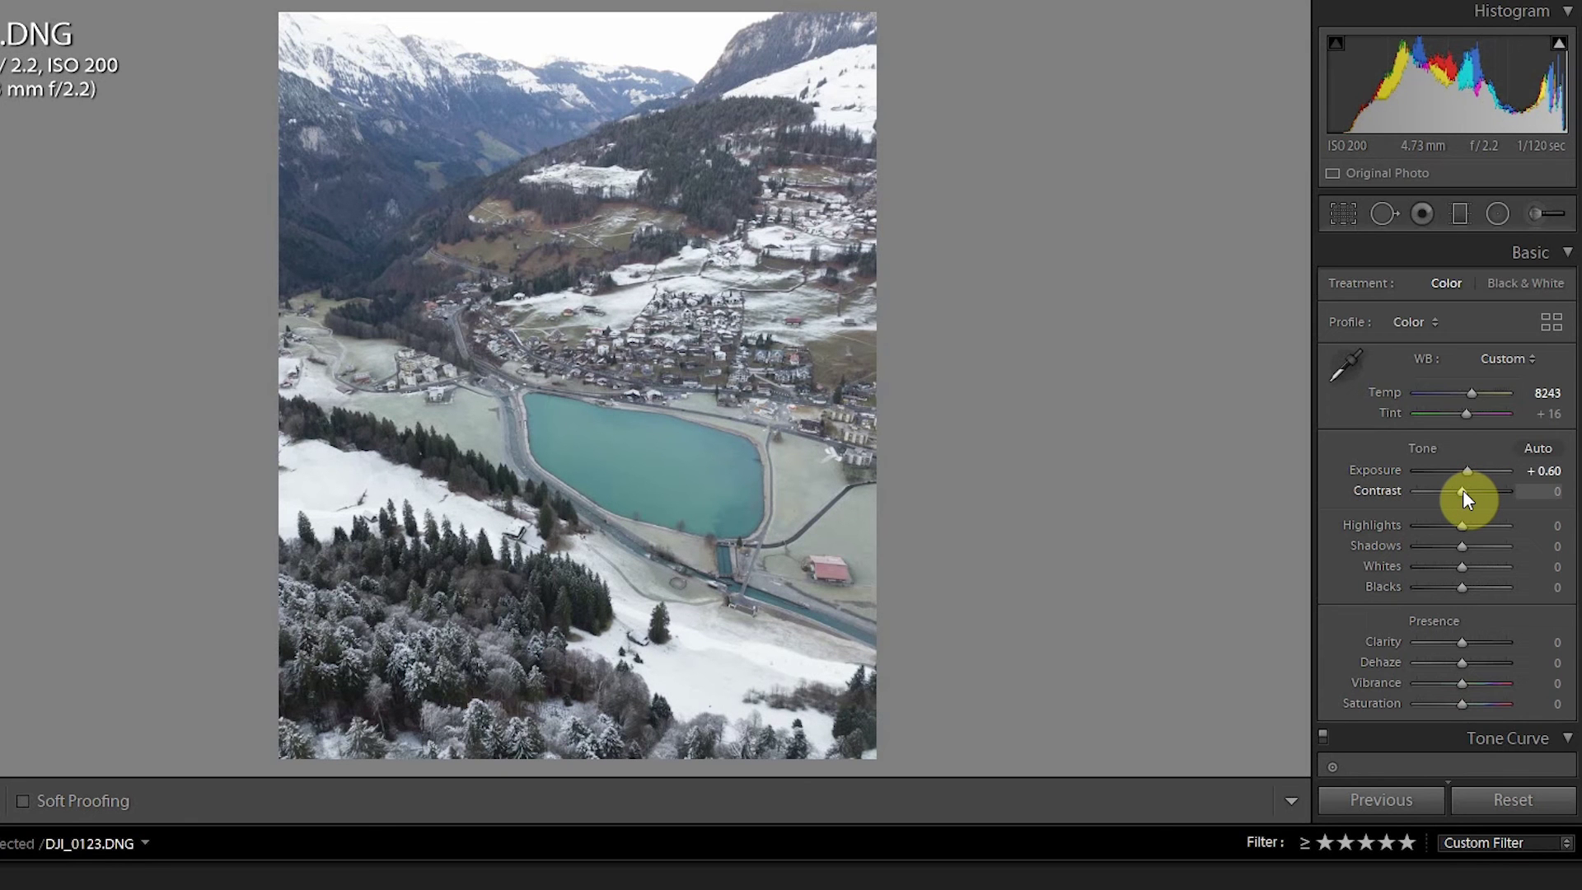
left_click_drag(1462, 492, 1473, 491)
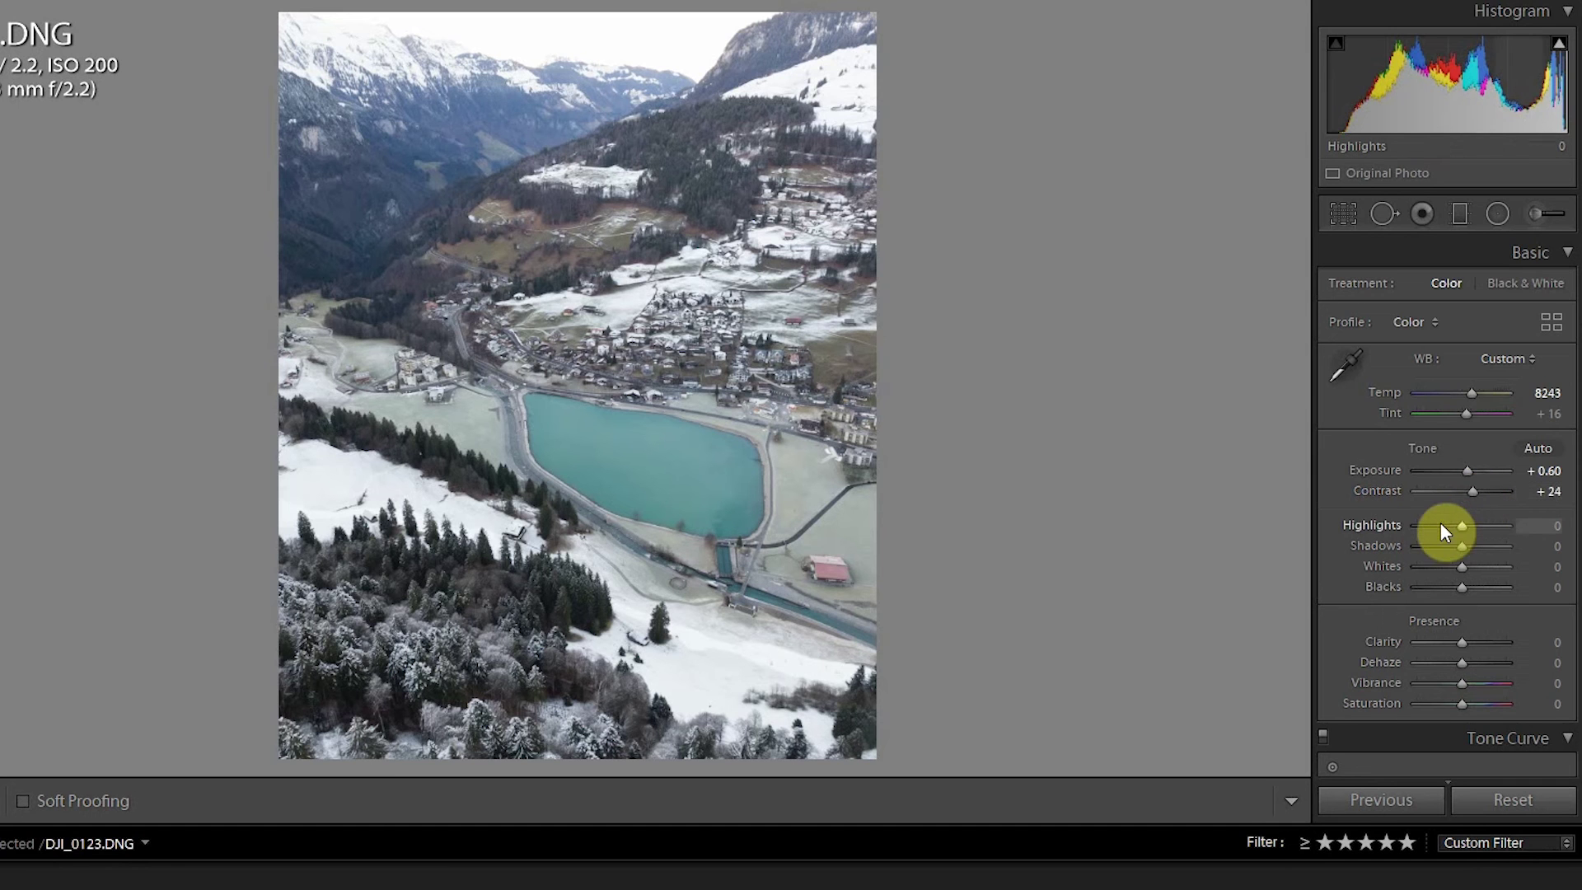
left_click_drag(1460, 521, 1497, 532)
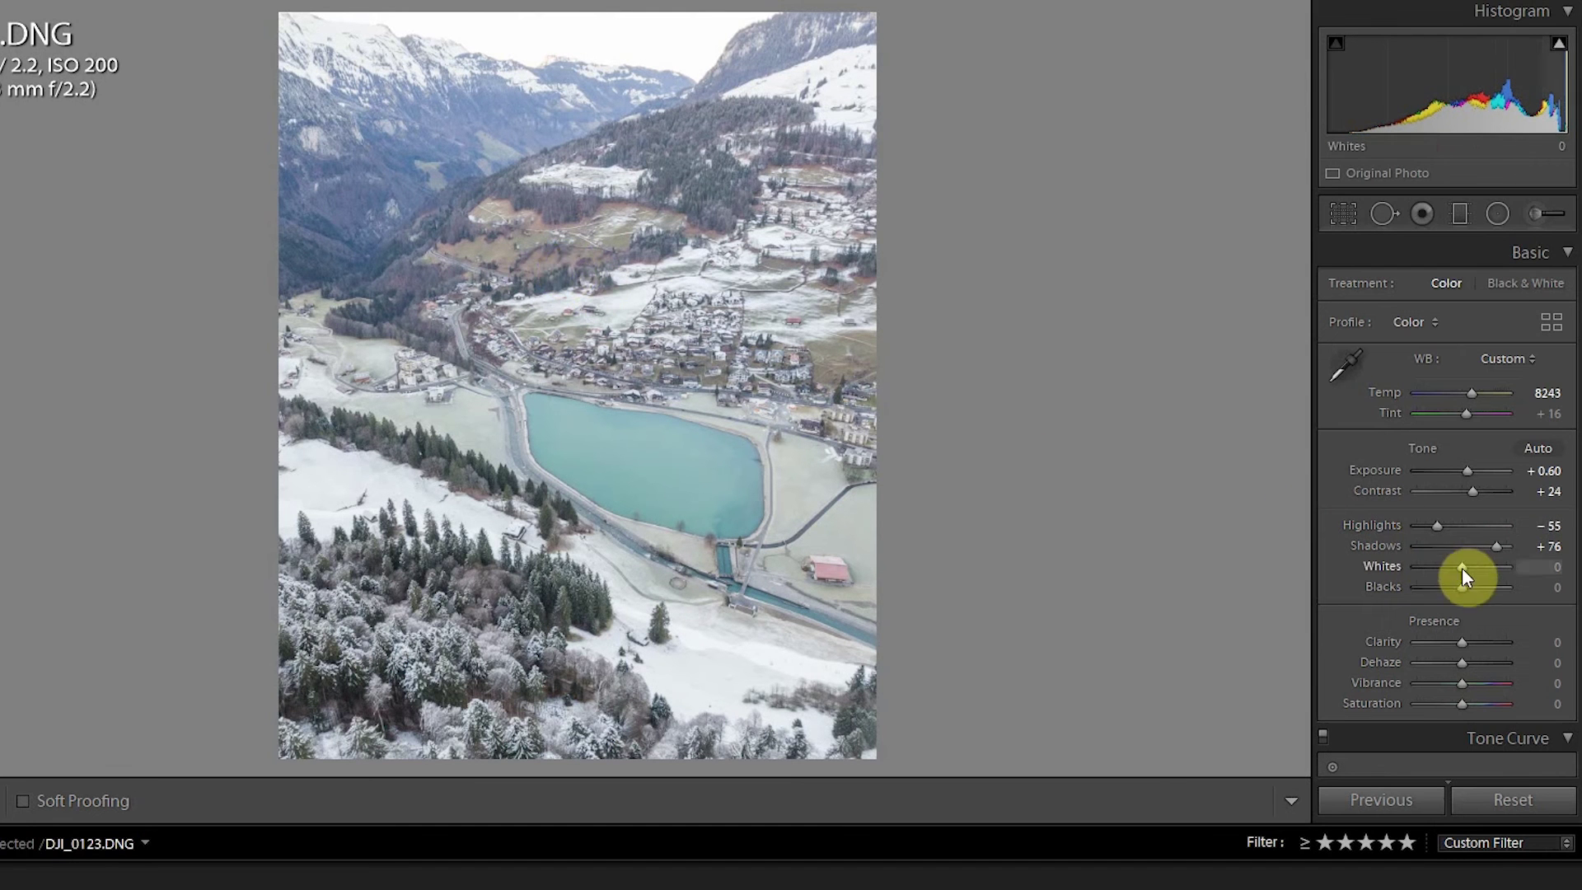
left_click_drag(1461, 567, 1427, 582)
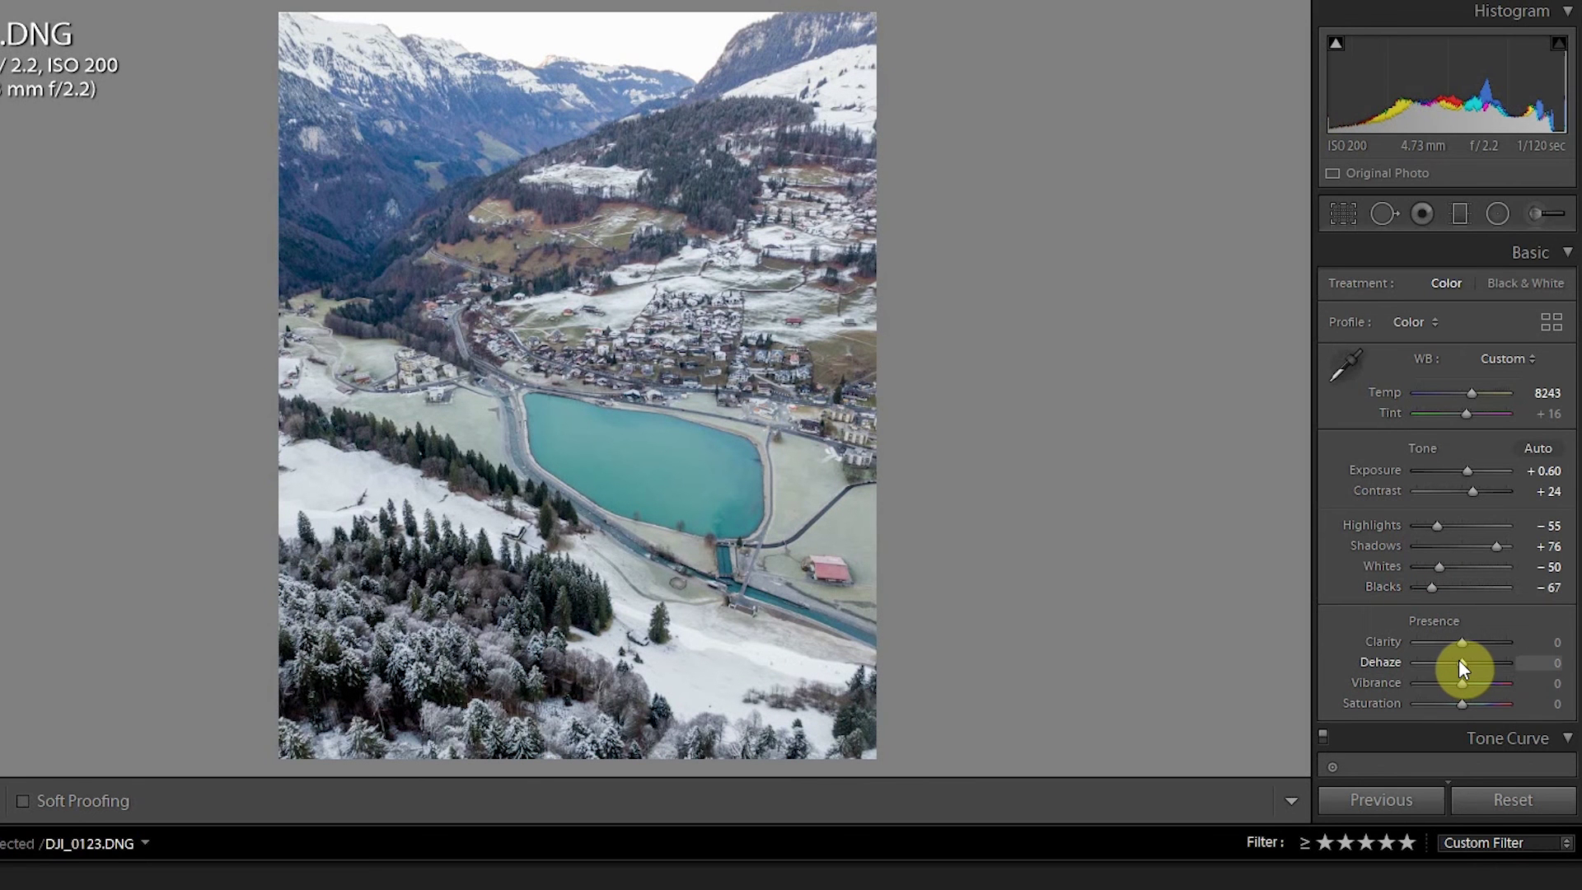
- Set the valley photo's clarity to +17, dehaze to +24, vibrance to +24 and saturation to -7
left_click_drag(1459, 659, 1470, 641)
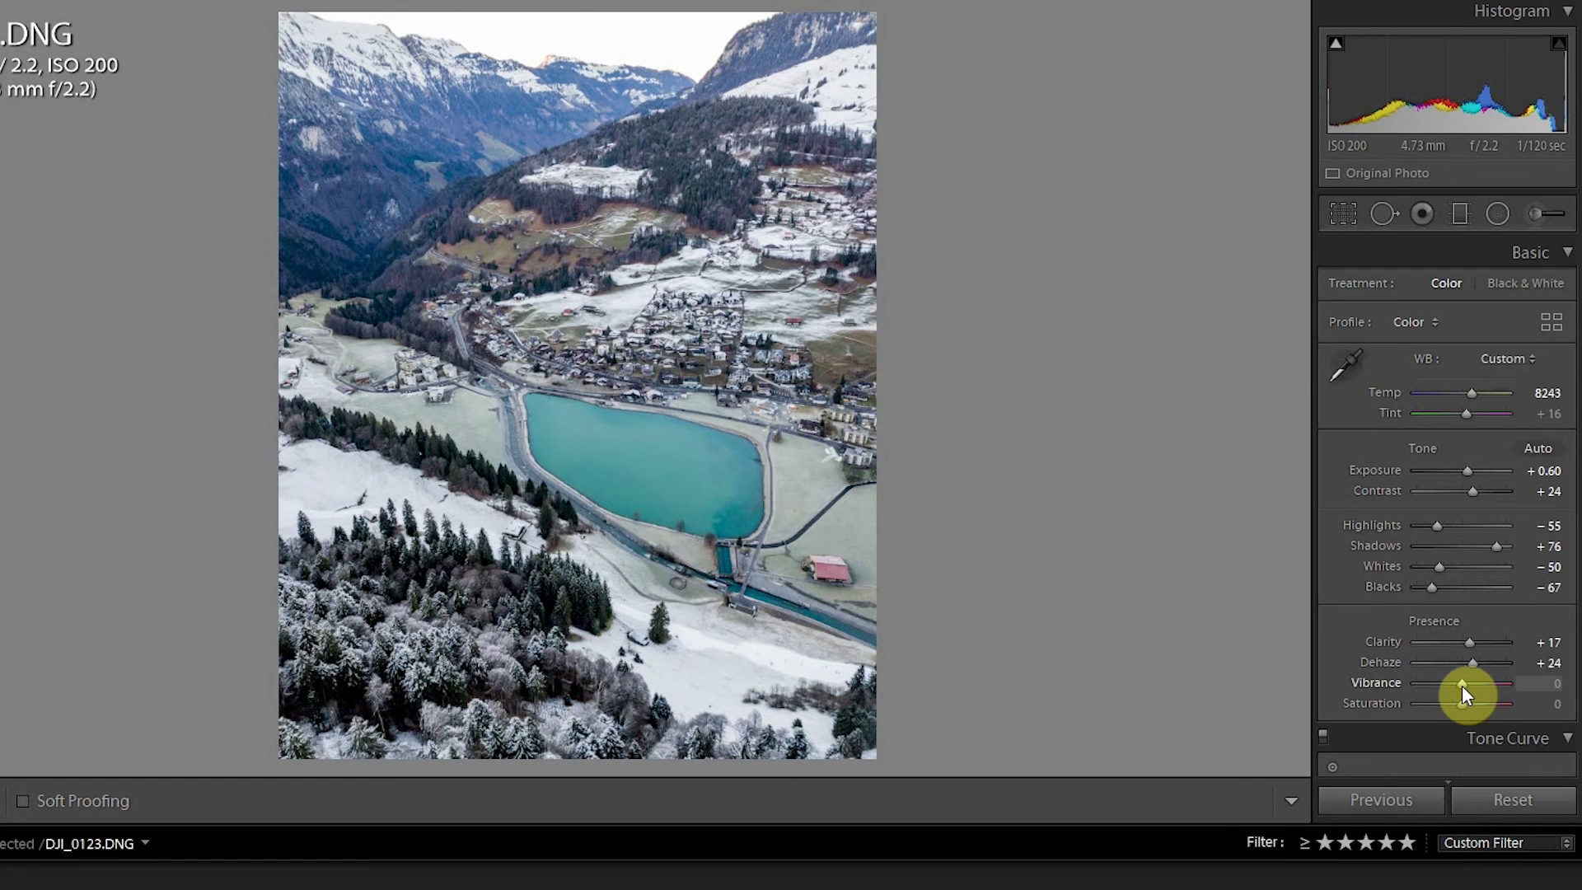
left_click_drag(1462, 685, 1473, 683)
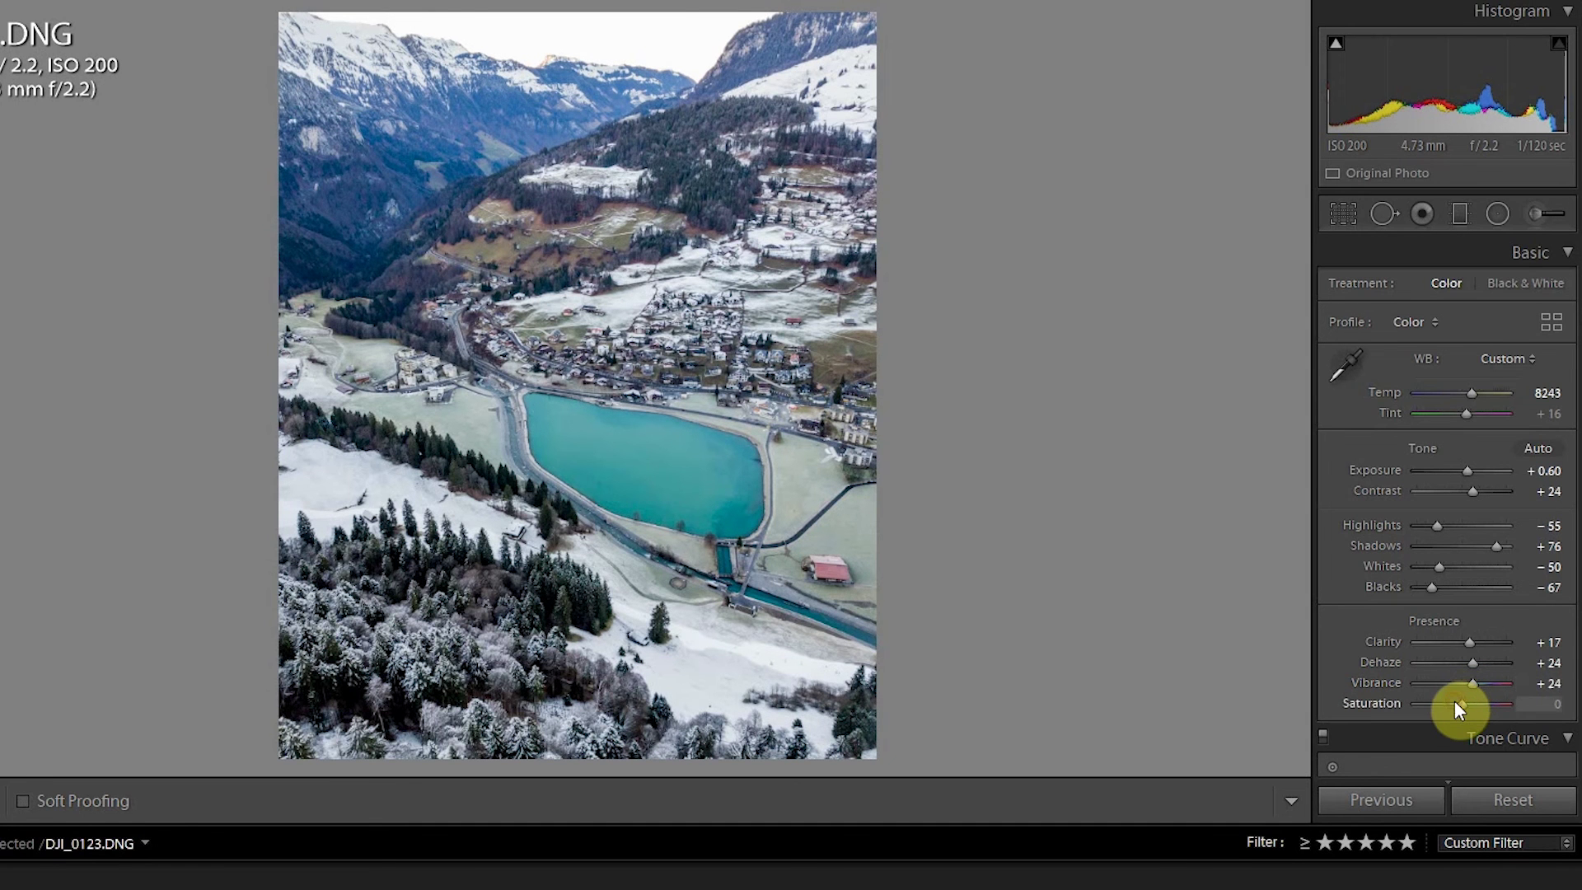
- Shape the valley photo's RGB tone curve into a gentle S with three inner points and move its white point slightly inward
scroll(1420, 544, "down", 6)
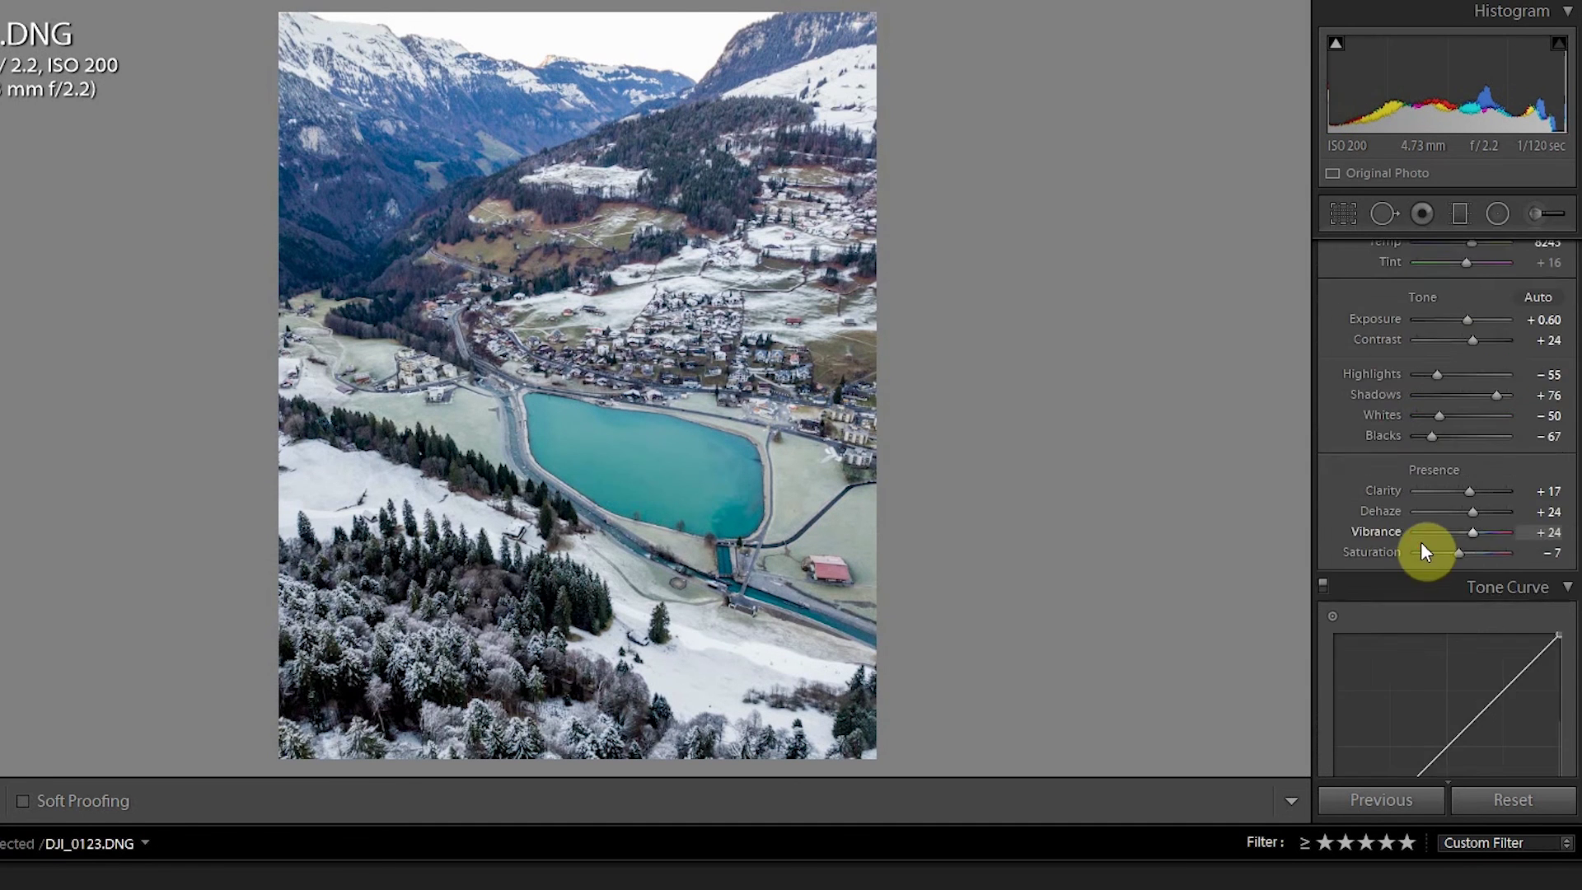
left_click(1449, 442)
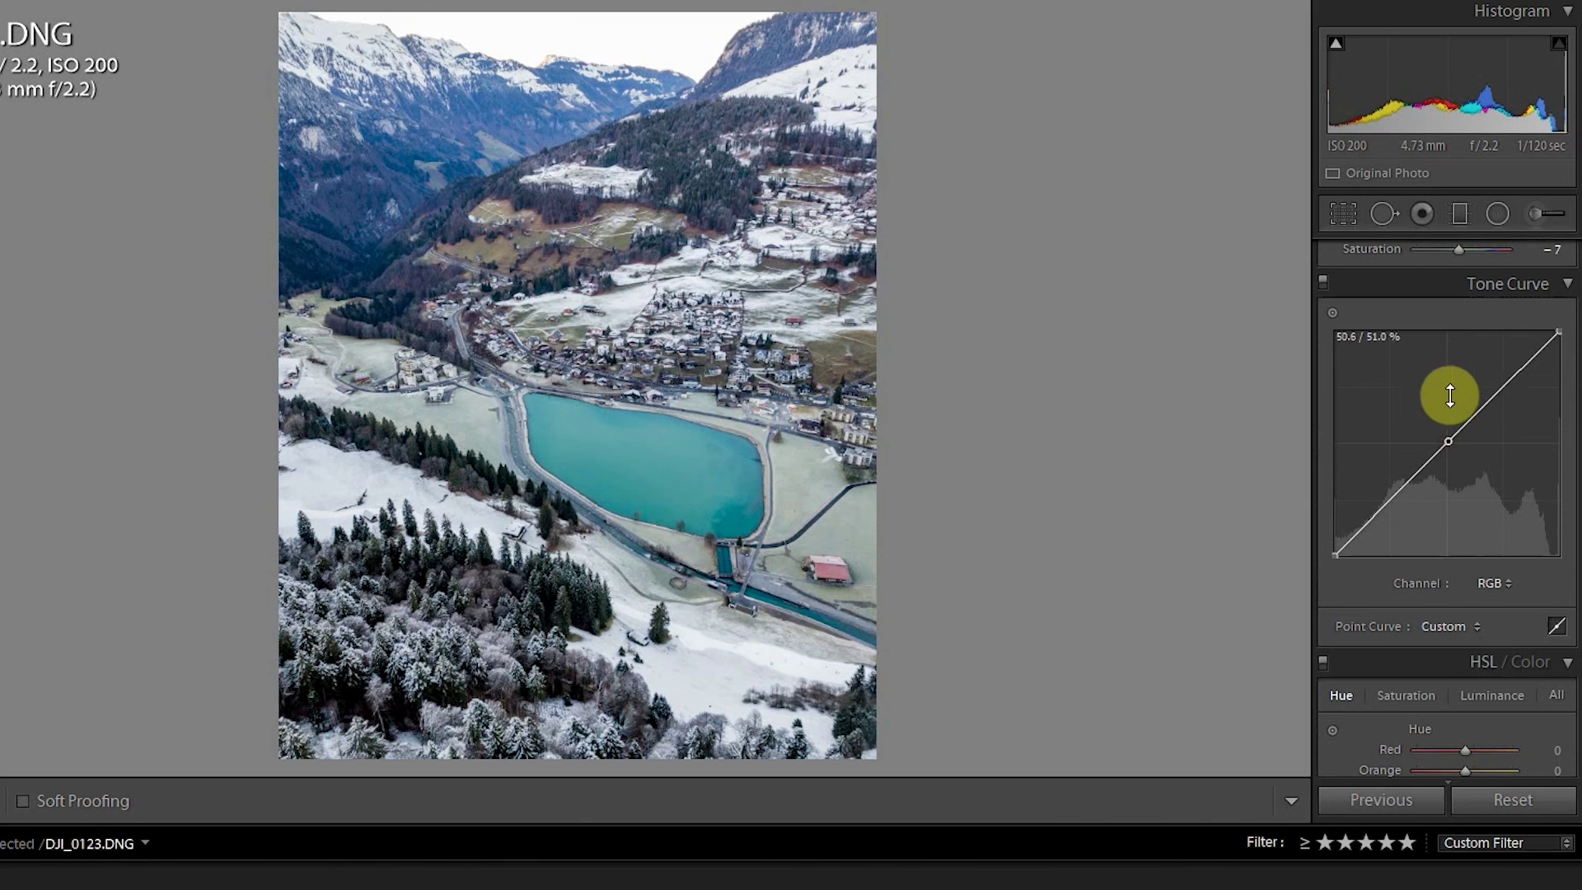
left_click(1501, 382)
left_click_drag(1393, 497, 1395, 513)
left_click_drag(1502, 385, 1550, 297)
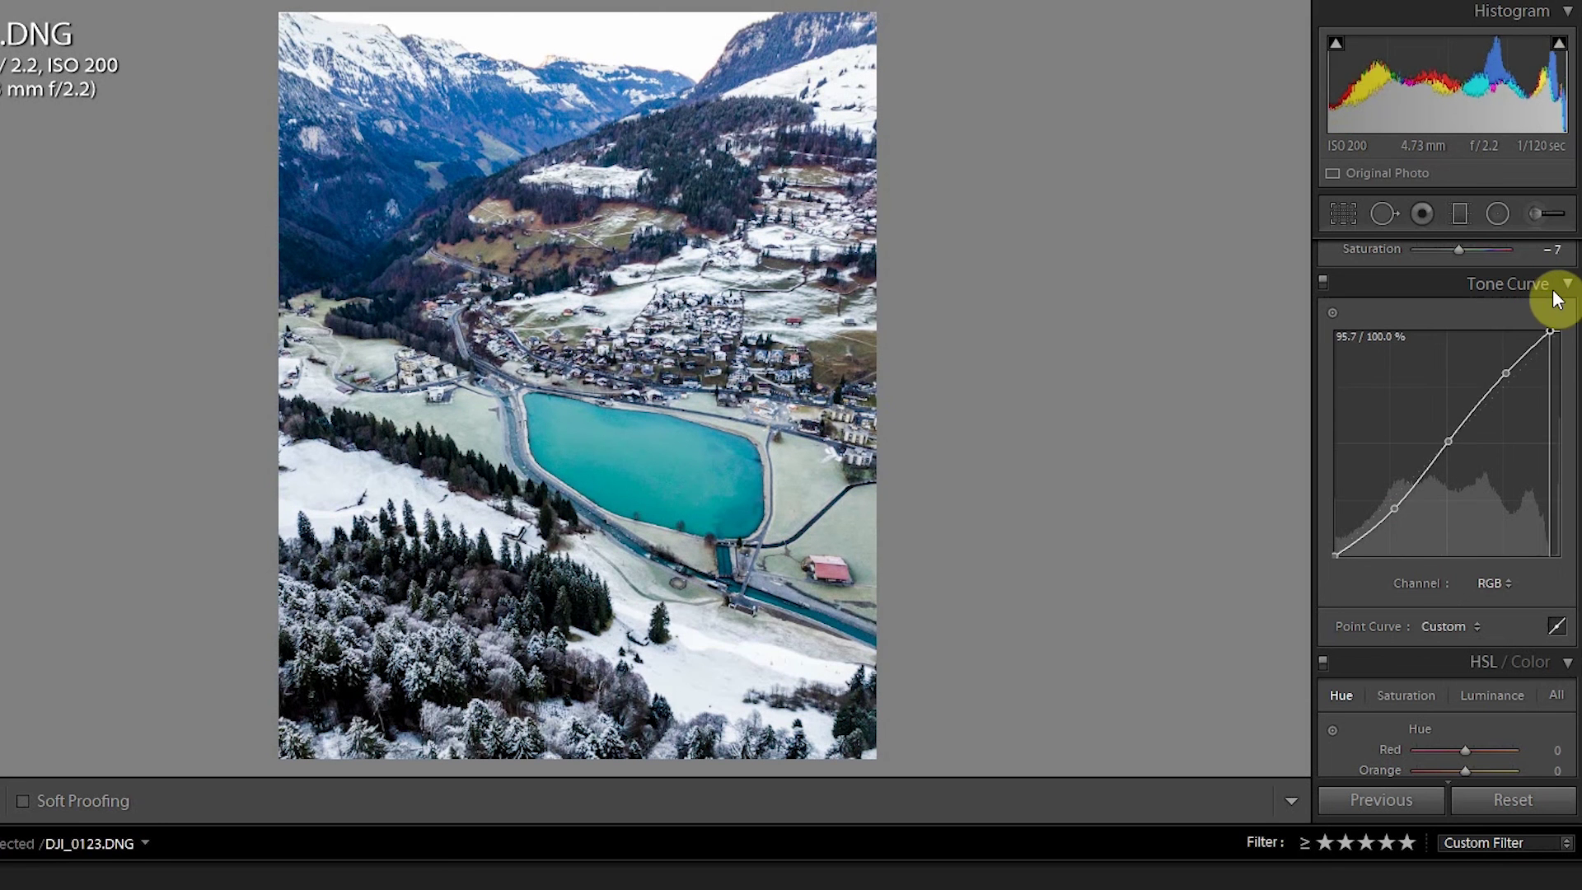
left_click(1452, 455)
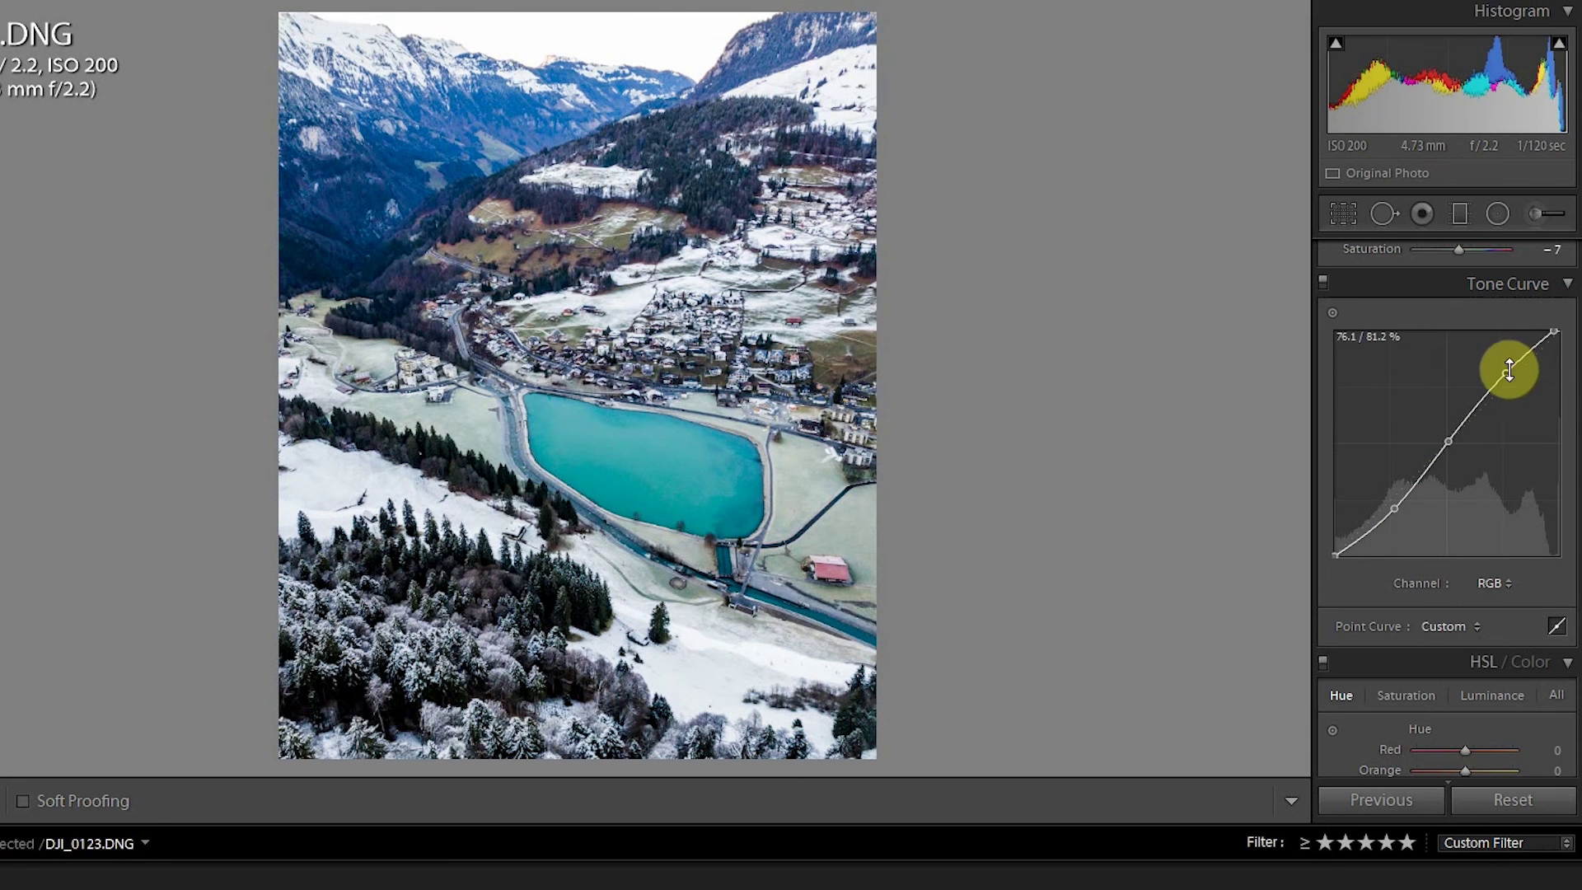
- Set the valley photo's contrast to +17, blacks to -31 and dehaze to +17, and compare the edit with the original
scroll(1393, 342, "up", 8)
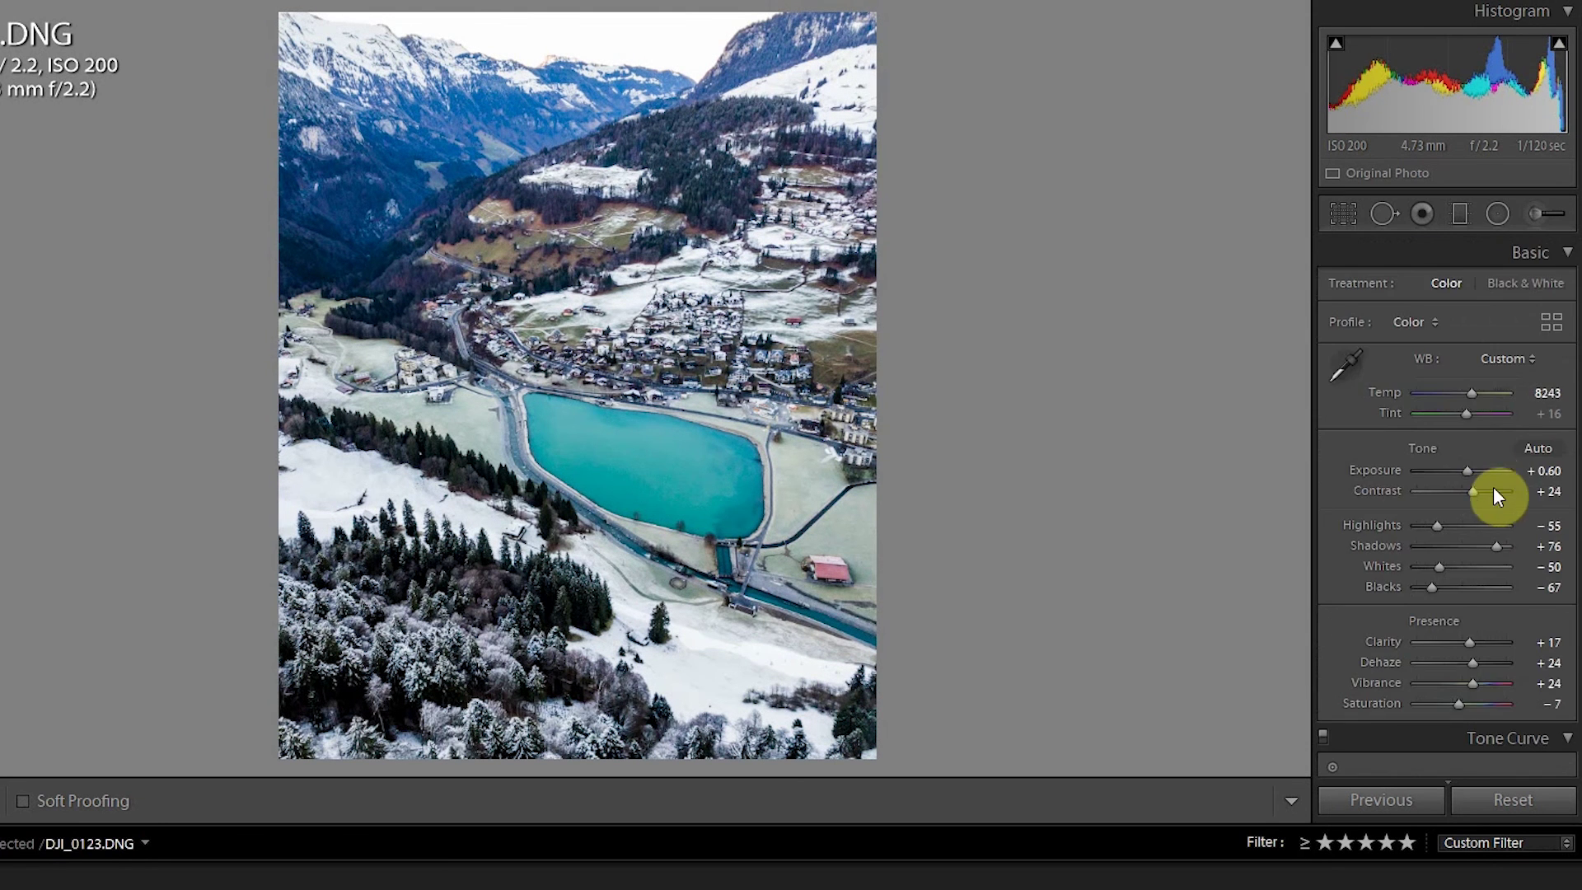
mouse_move(1472, 492)
left_mouse_down()
mouse_move(1455, 491)
mouse_move(1469, 487)
left_mouse_up()
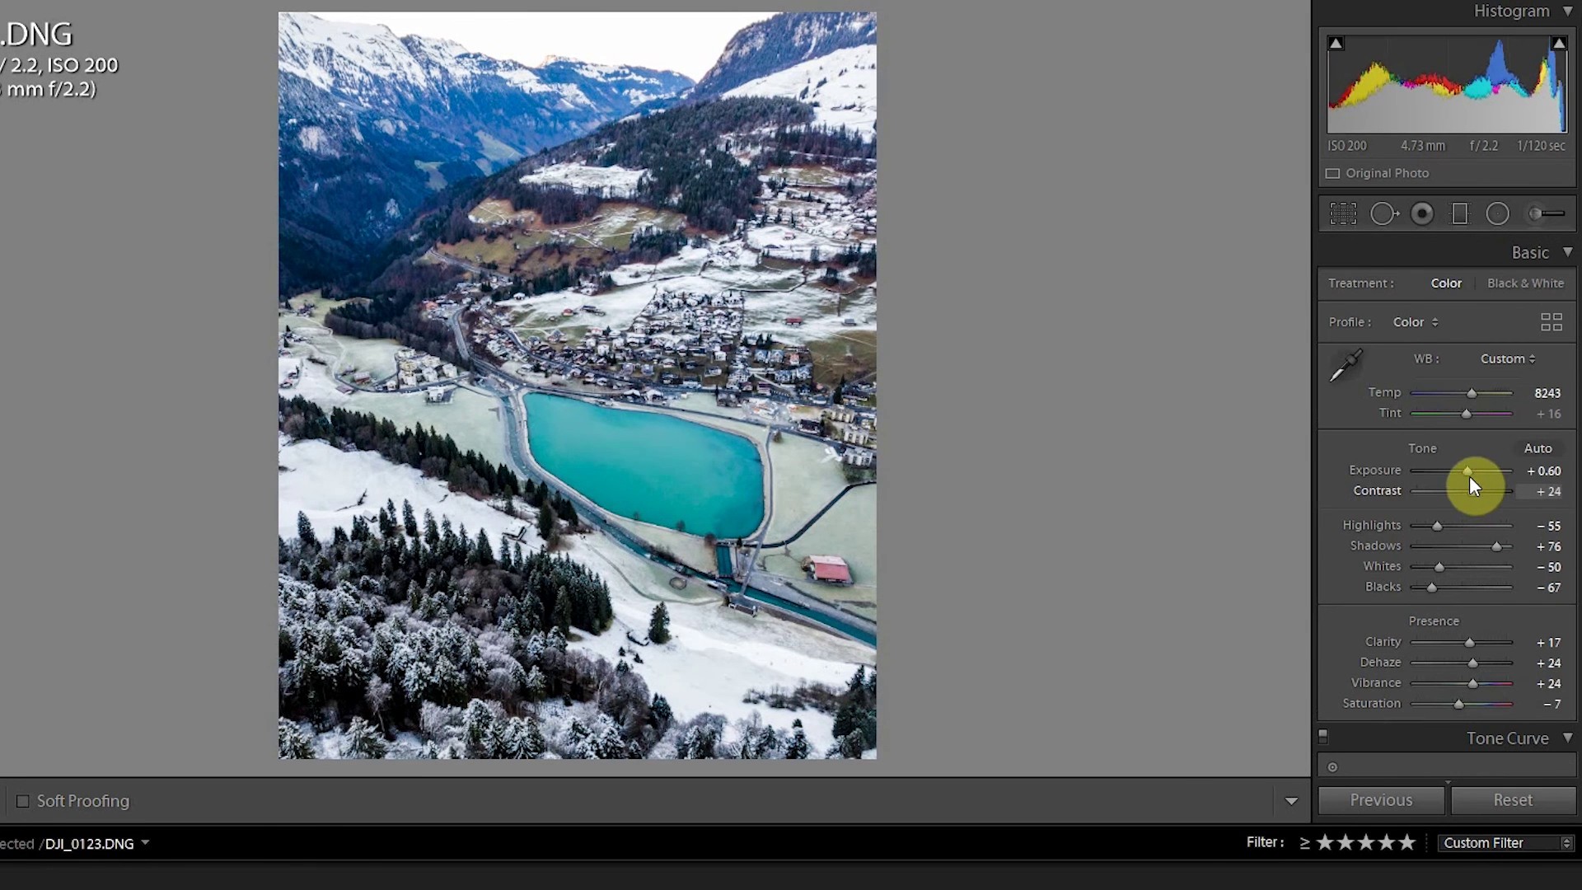
left_click(1496, 545)
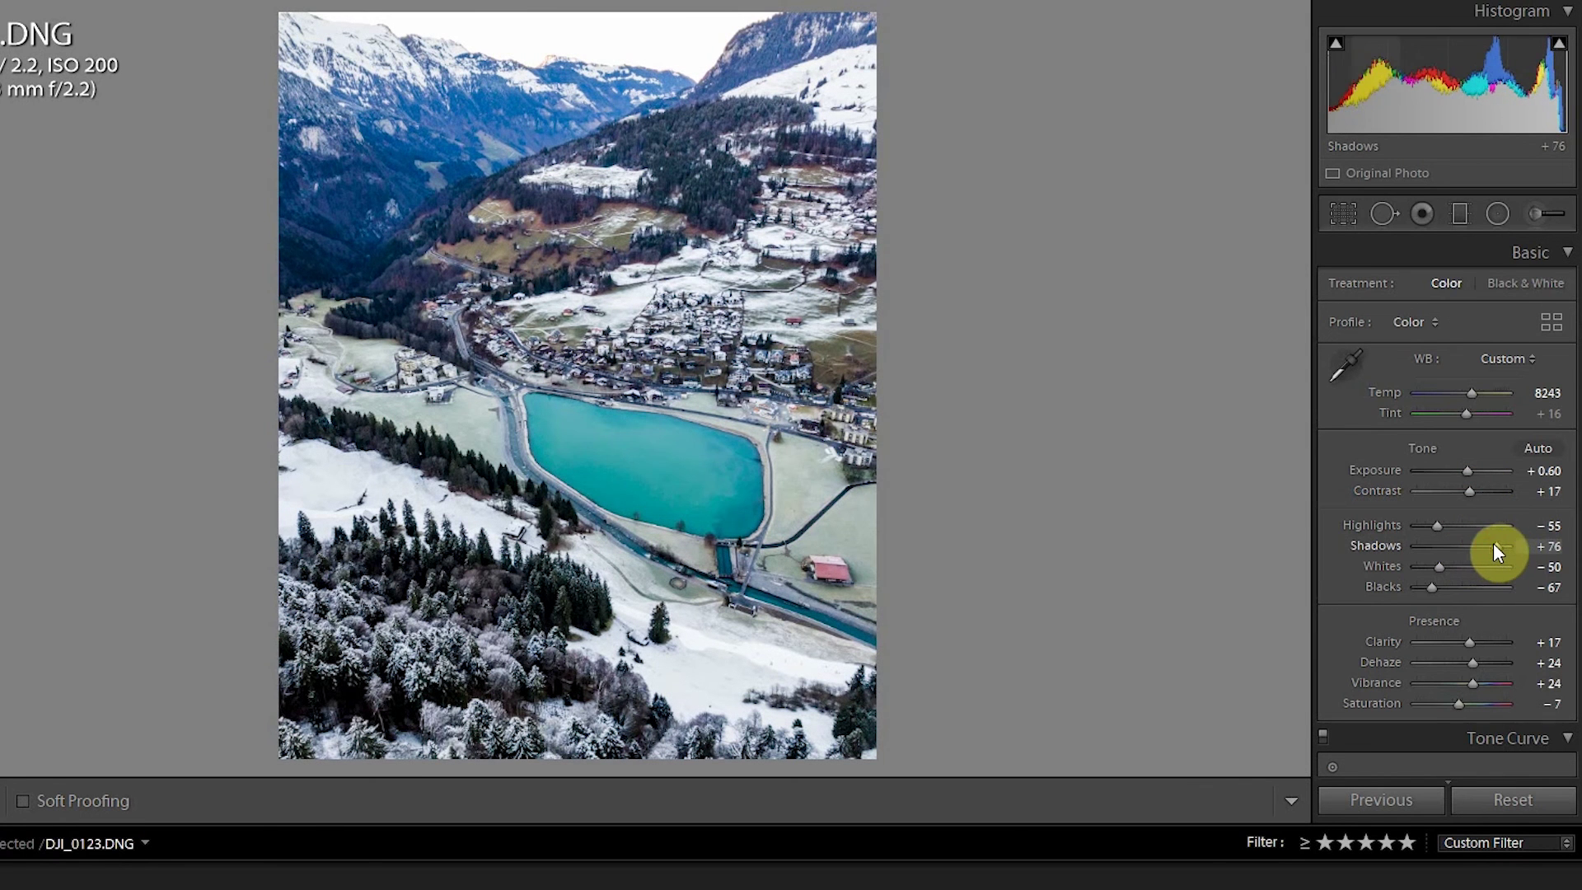
left_click_drag(1434, 586, 1455, 576)
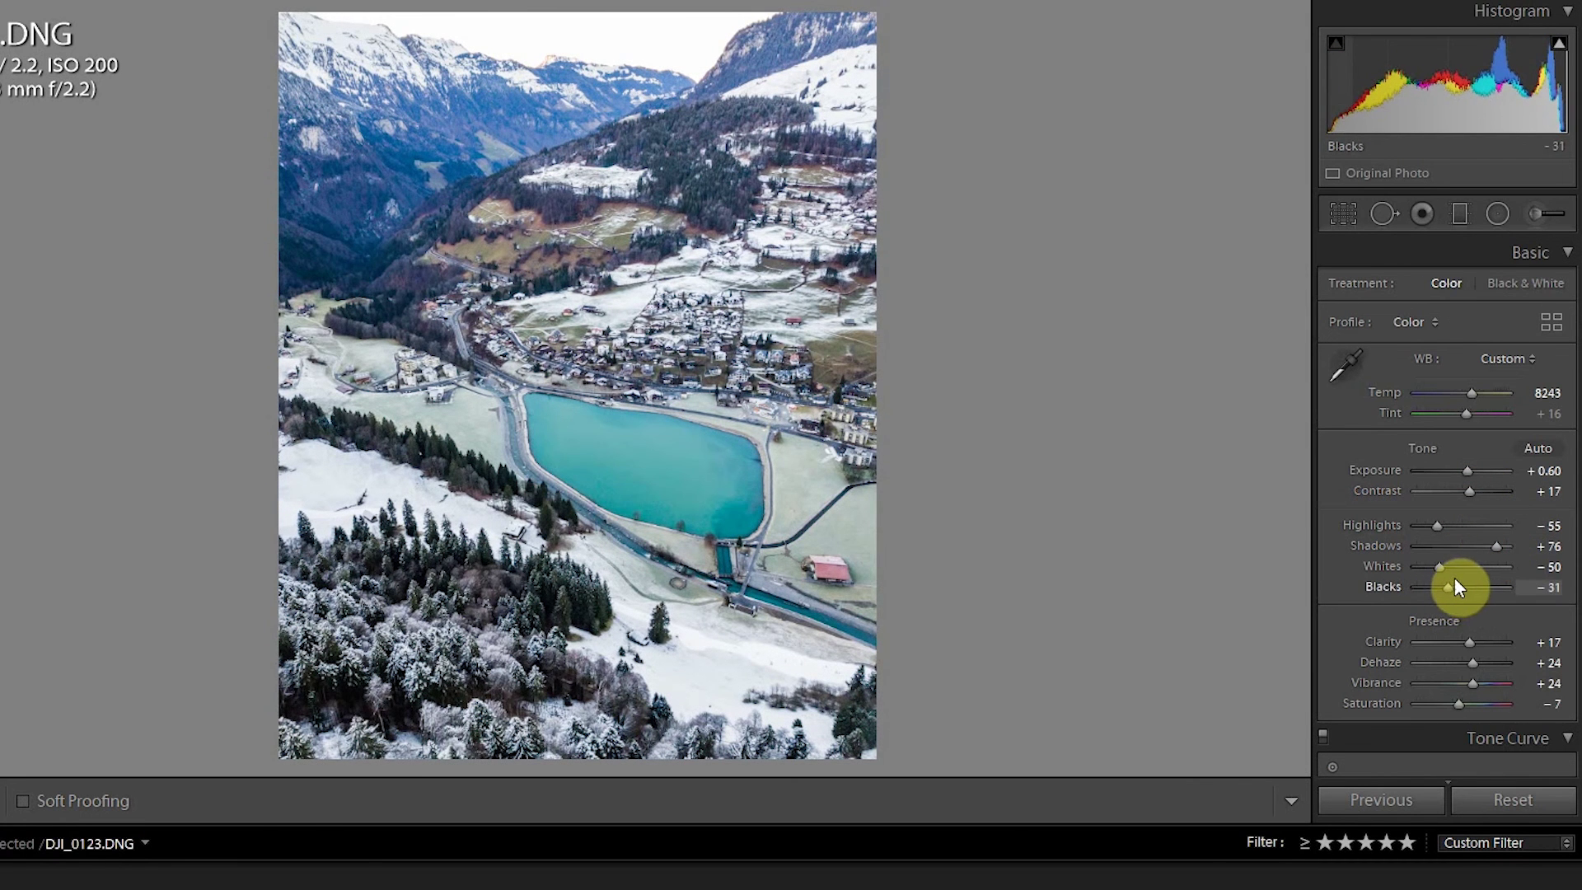
left_click_drag(1471, 669, 1464, 660)
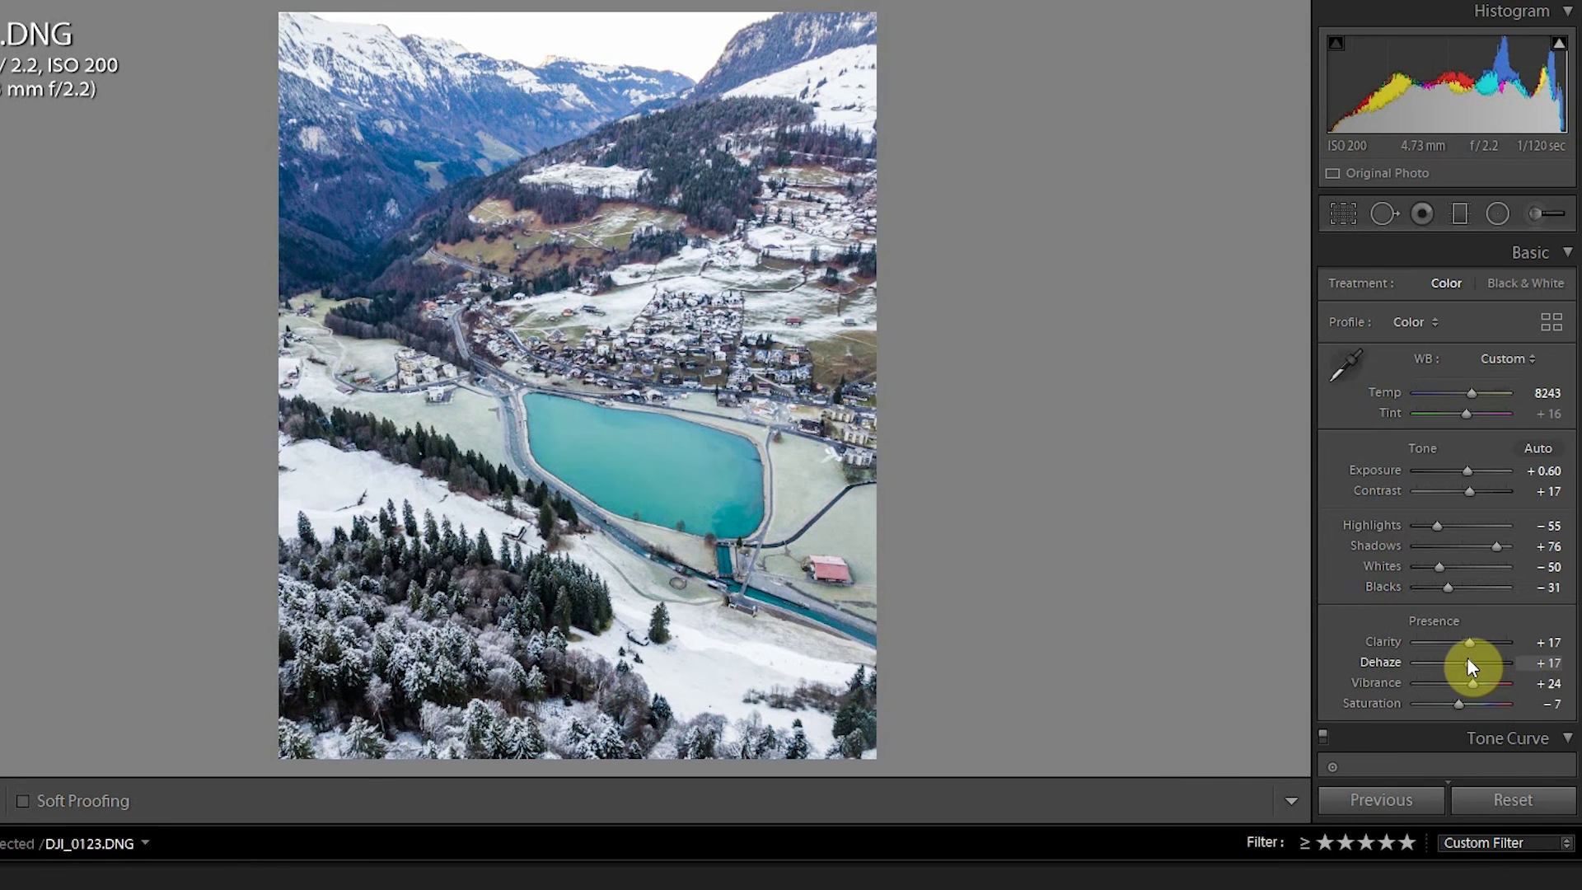
key("backslash")
key("backslash")
key("backslash")
key("backslash")
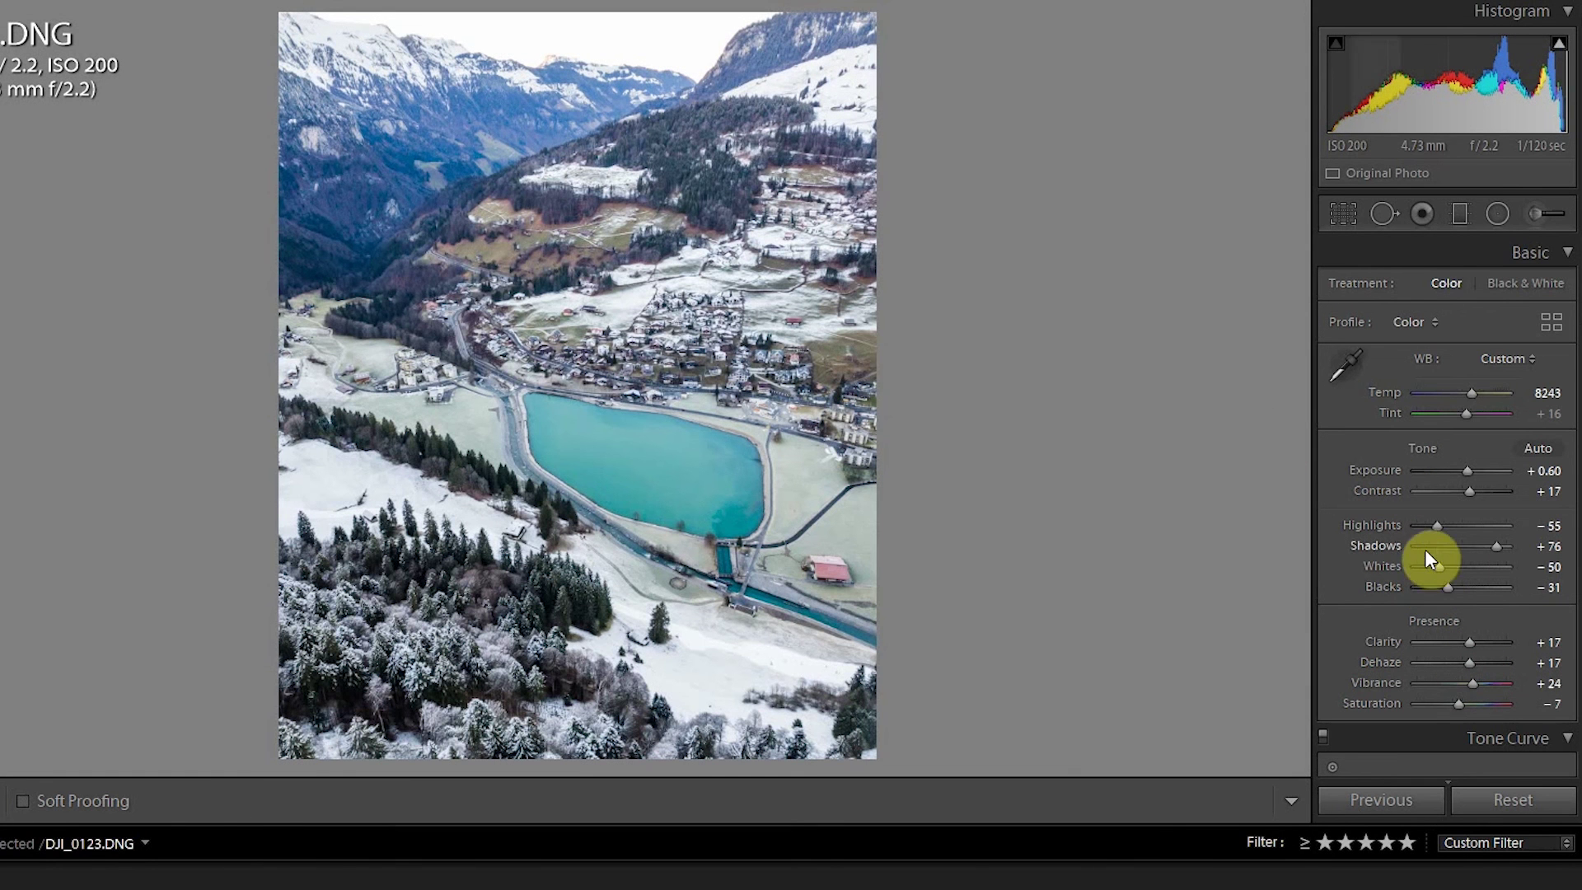
- Set the valley photo's HSL saturation to orange +100, yellow +44, green +100, aqua +47, blue -16, purple -53 and magenta -64
scroll(1405, 586, "down", 3)
scroll(1404, 587, "down", 5)
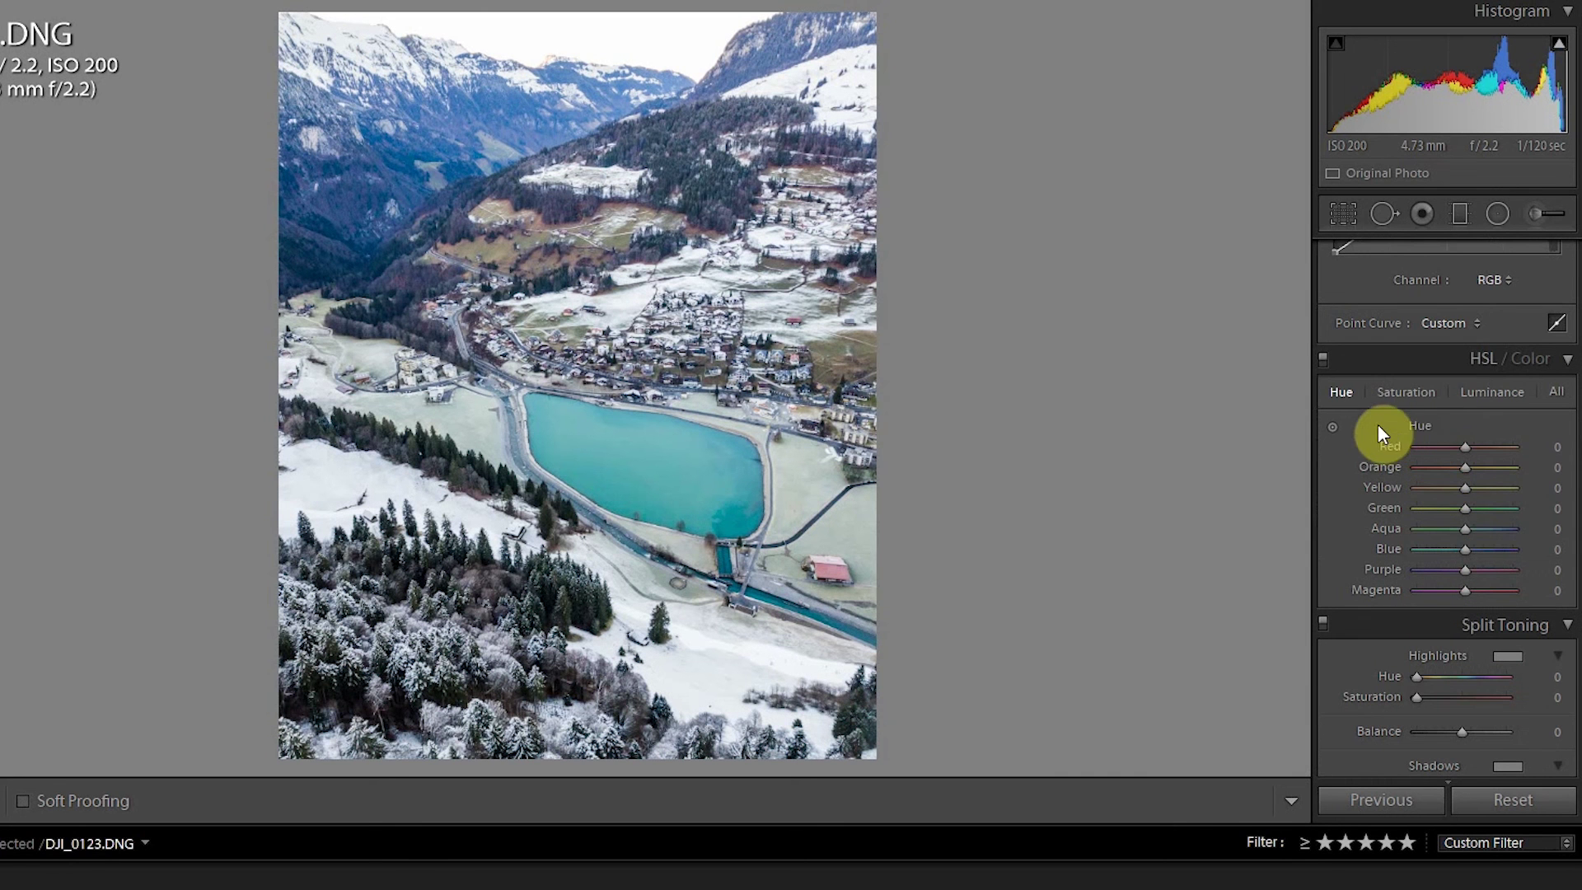
left_click(1404, 393)
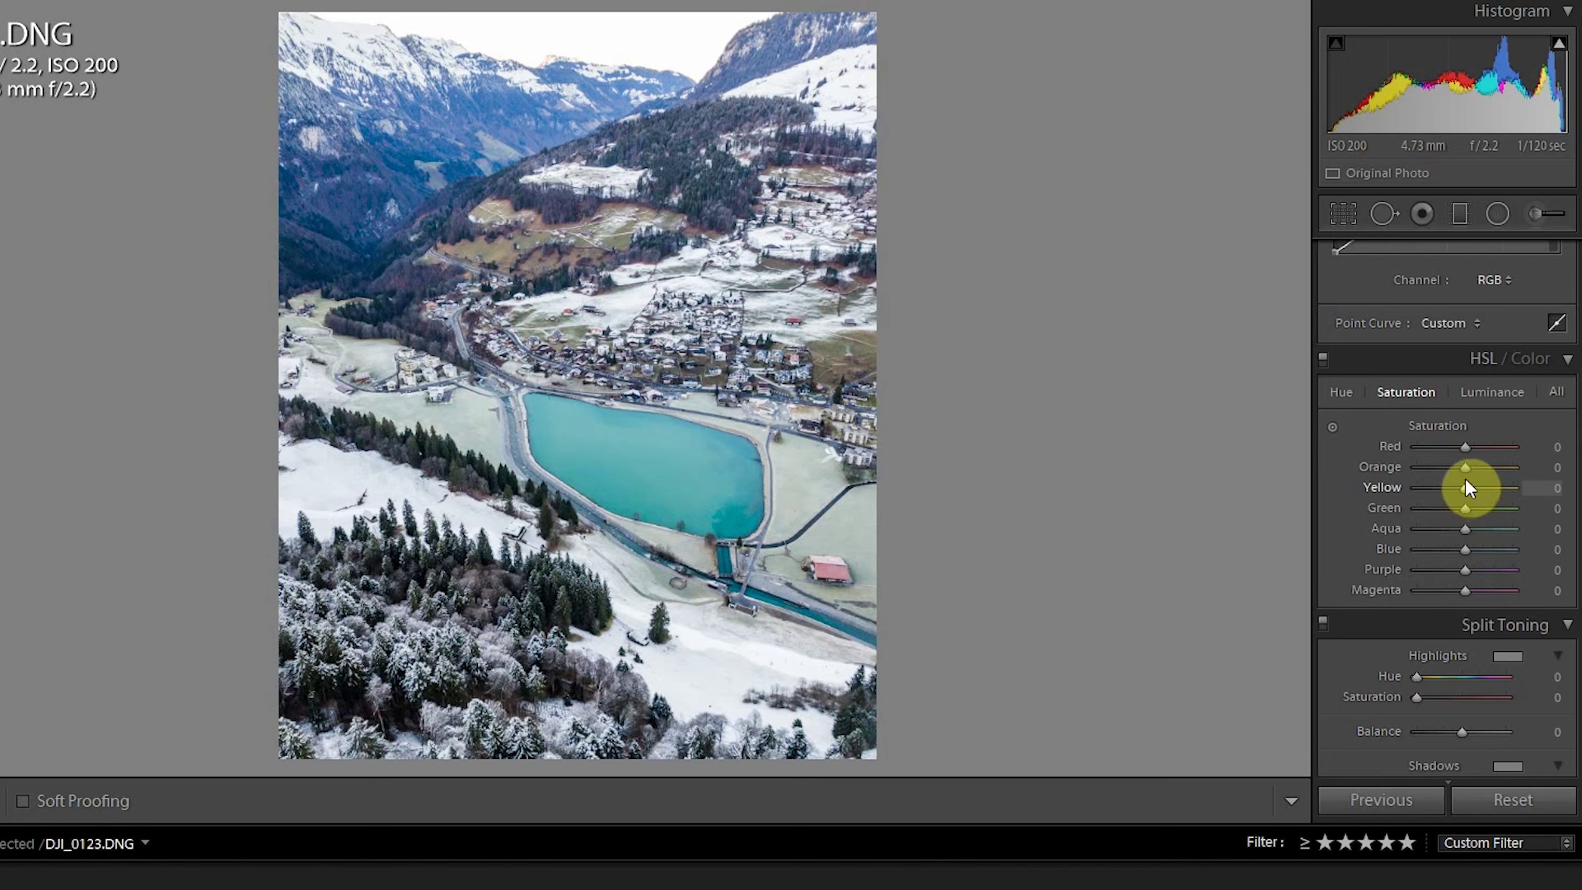
left_click_drag(1539, 486, 1547, 491)
left_click_drag(1475, 487, 1489, 527)
left_click(1465, 531)
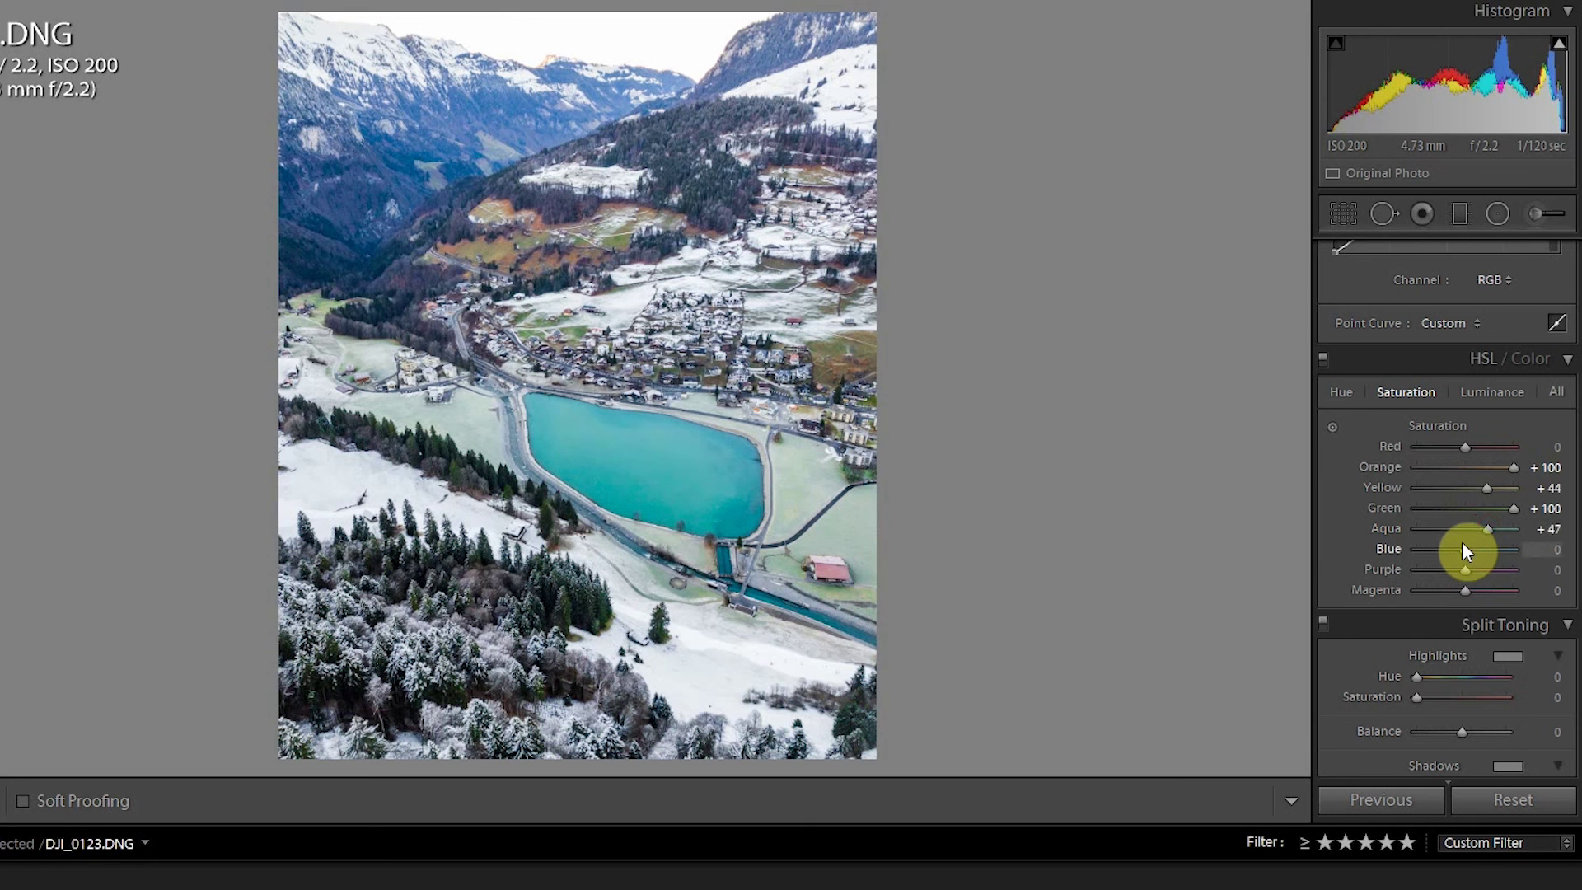
left_click_drag(1461, 549, 1455, 550)
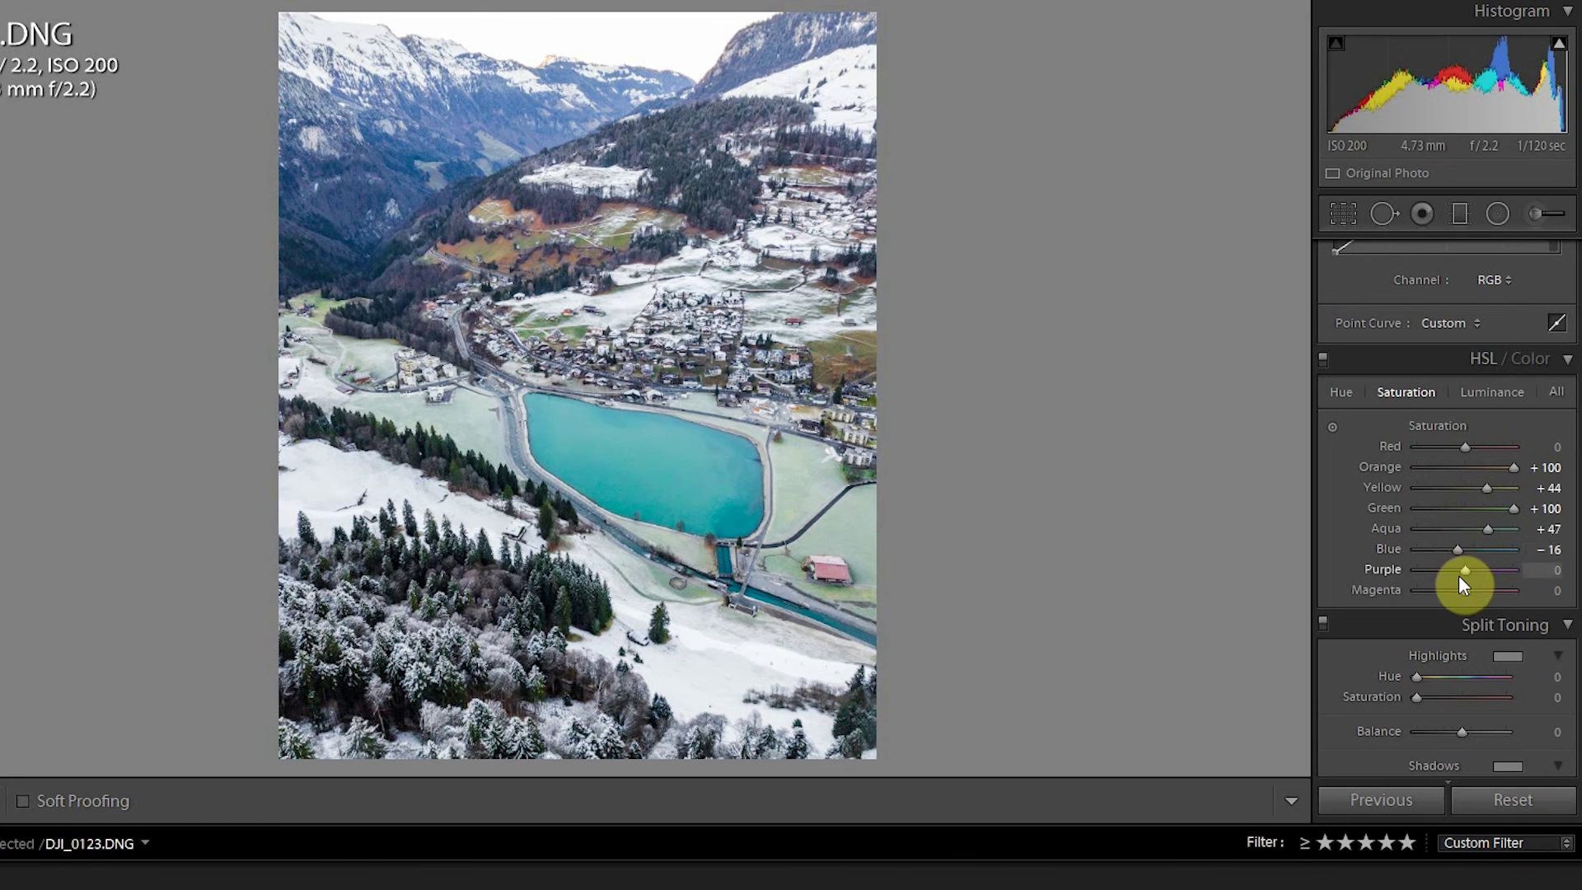
left_click_drag(1466, 575, 1434, 588)
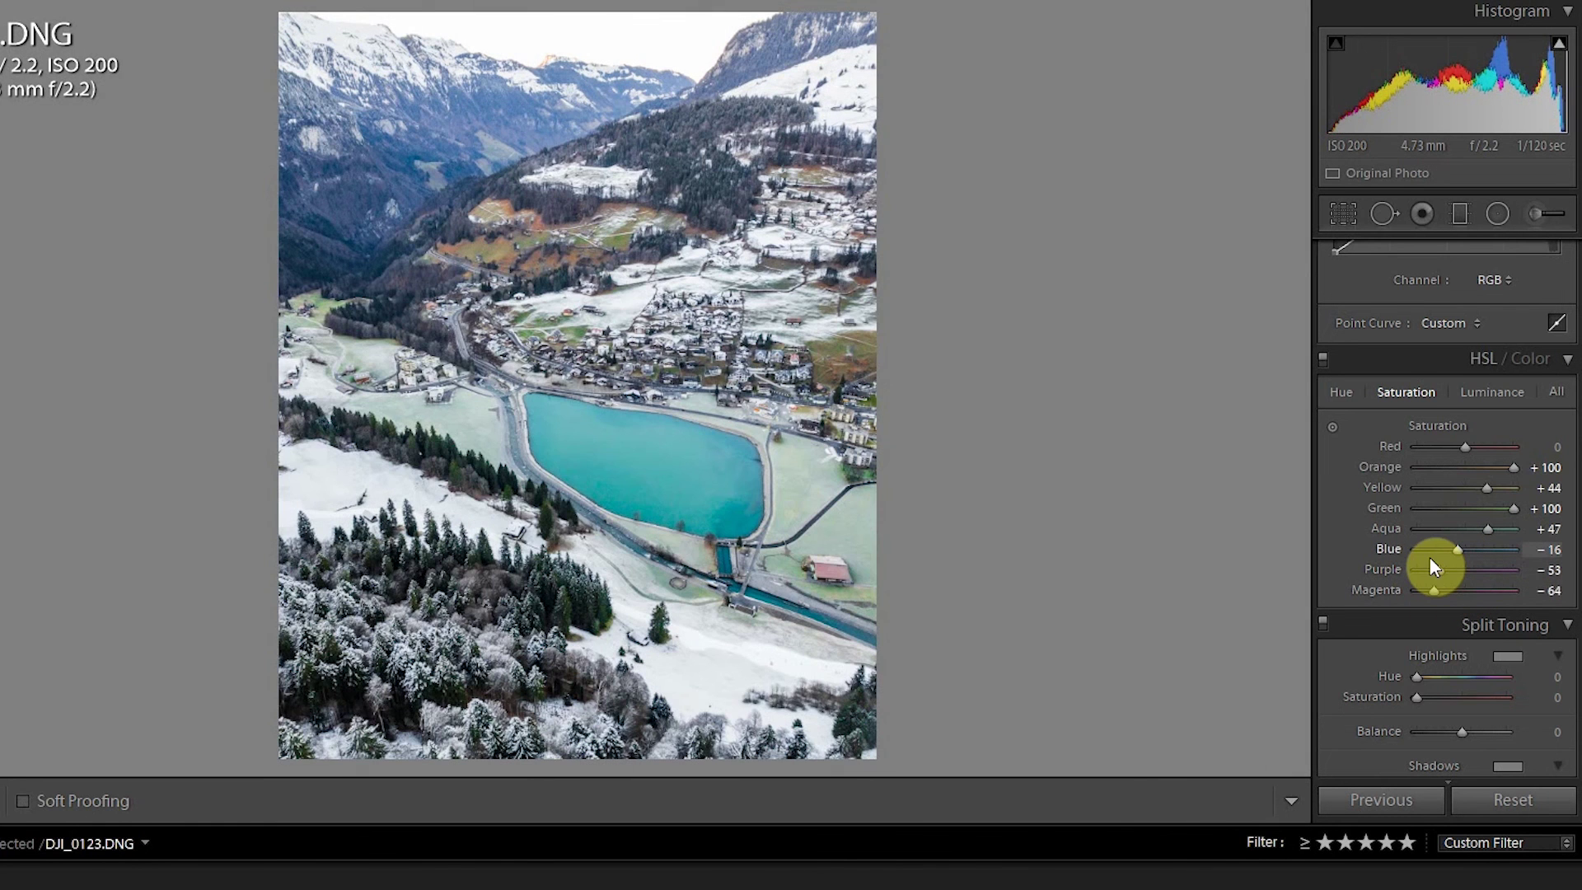
- Shift the valley photo's HSL hues to green -49, aqua +27 and blue -13, and compare with the original
left_click(1343, 393)
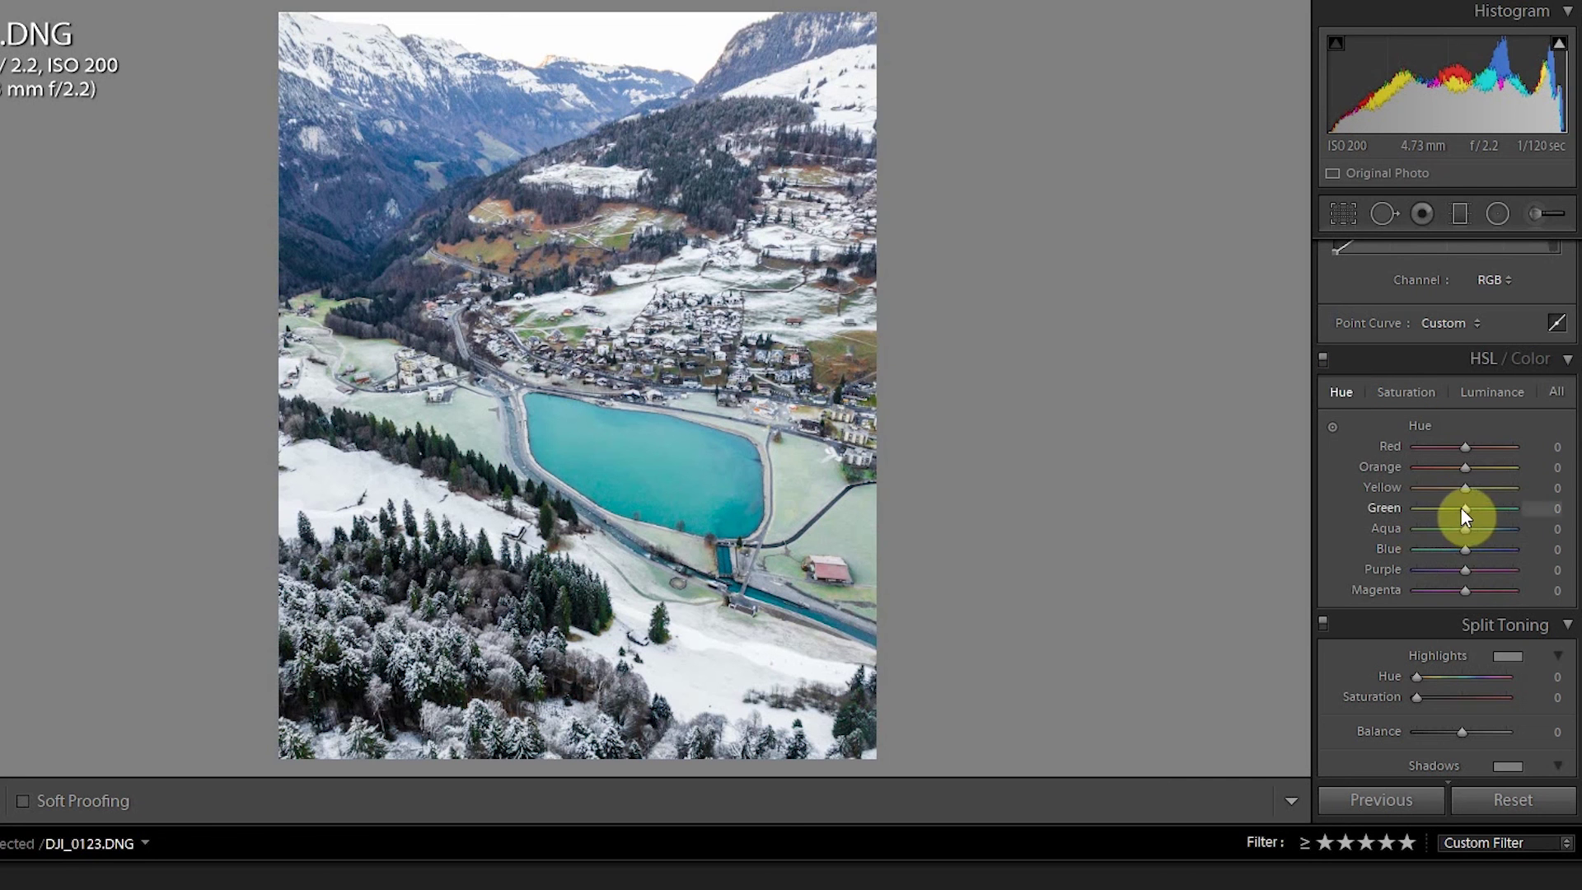
left_click_drag(1461, 509, 1456, 550)
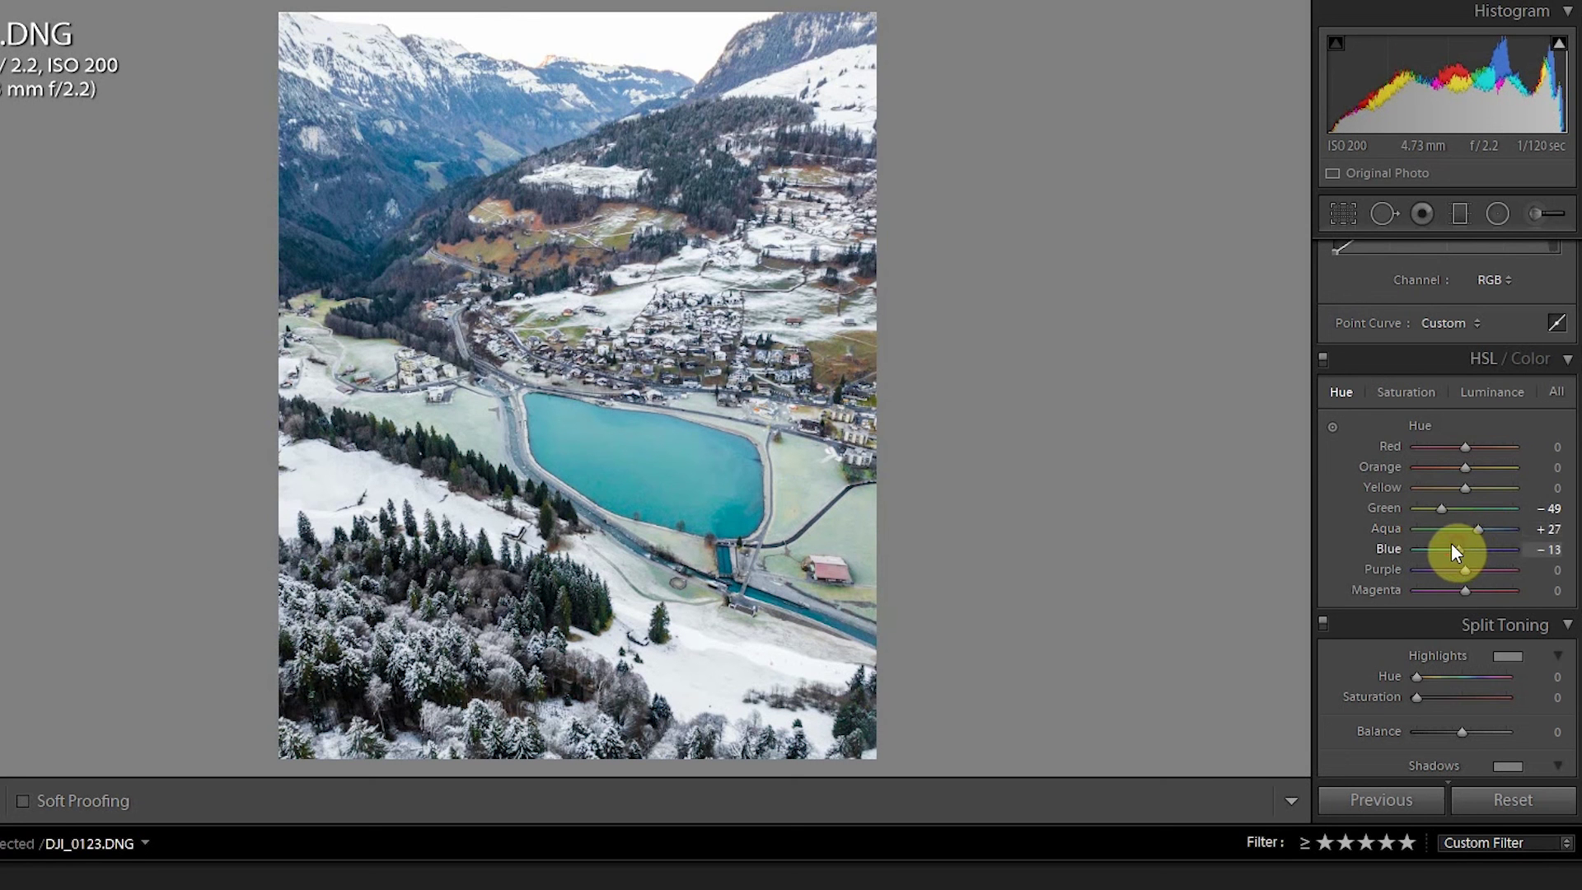
key("backslash")
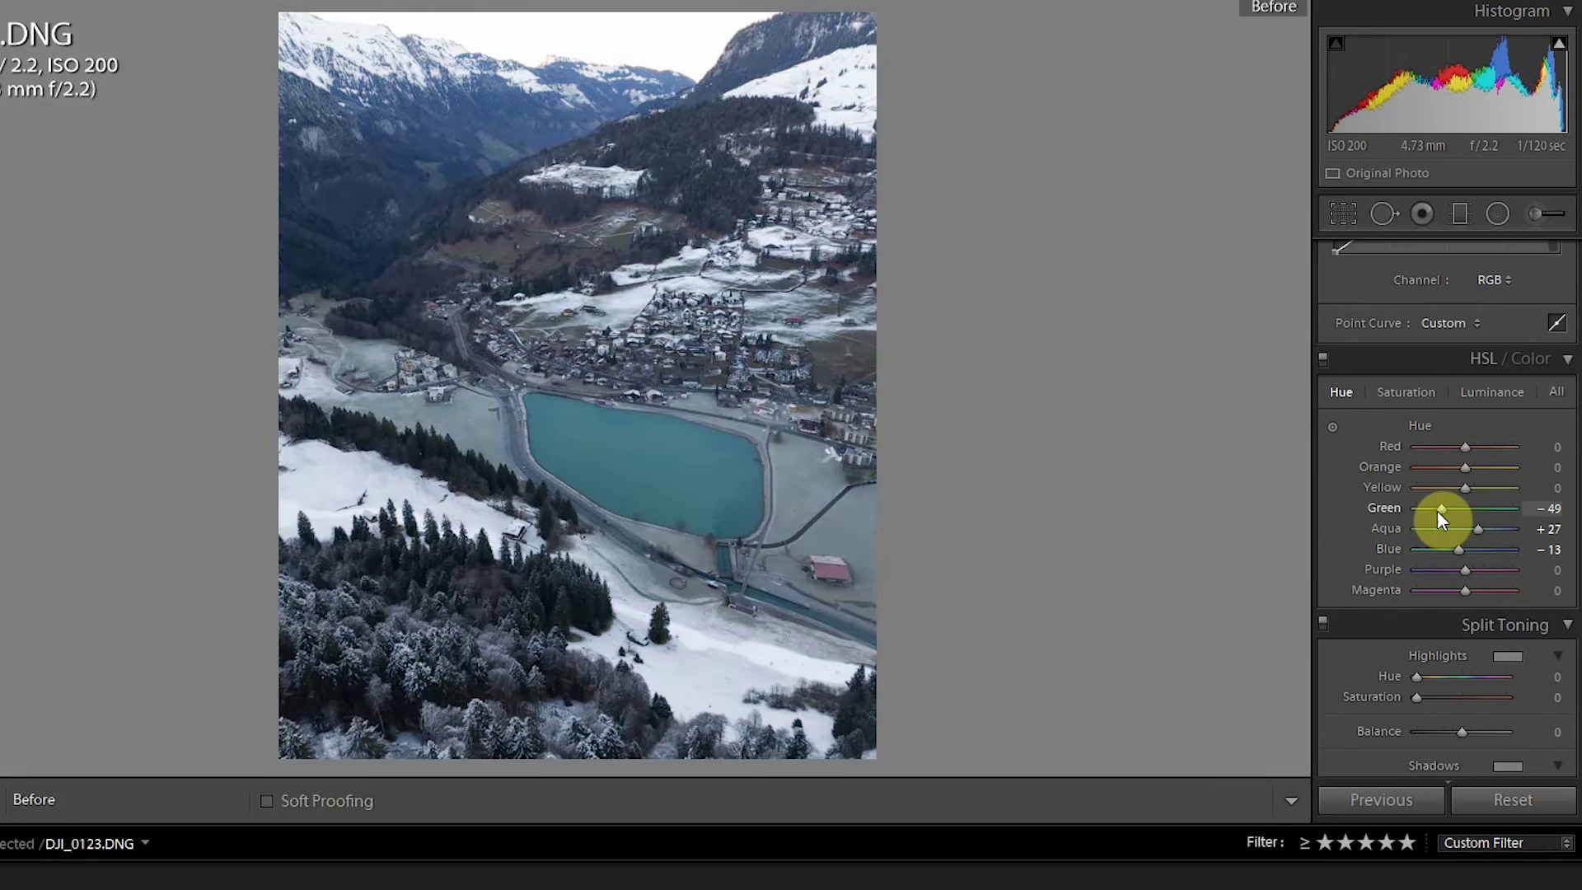
key("backslash")
- Sharpen the valley photo with amount 100, radius 1.8, detail 45 and masking 73
scroll(1395, 622, "down", 8)
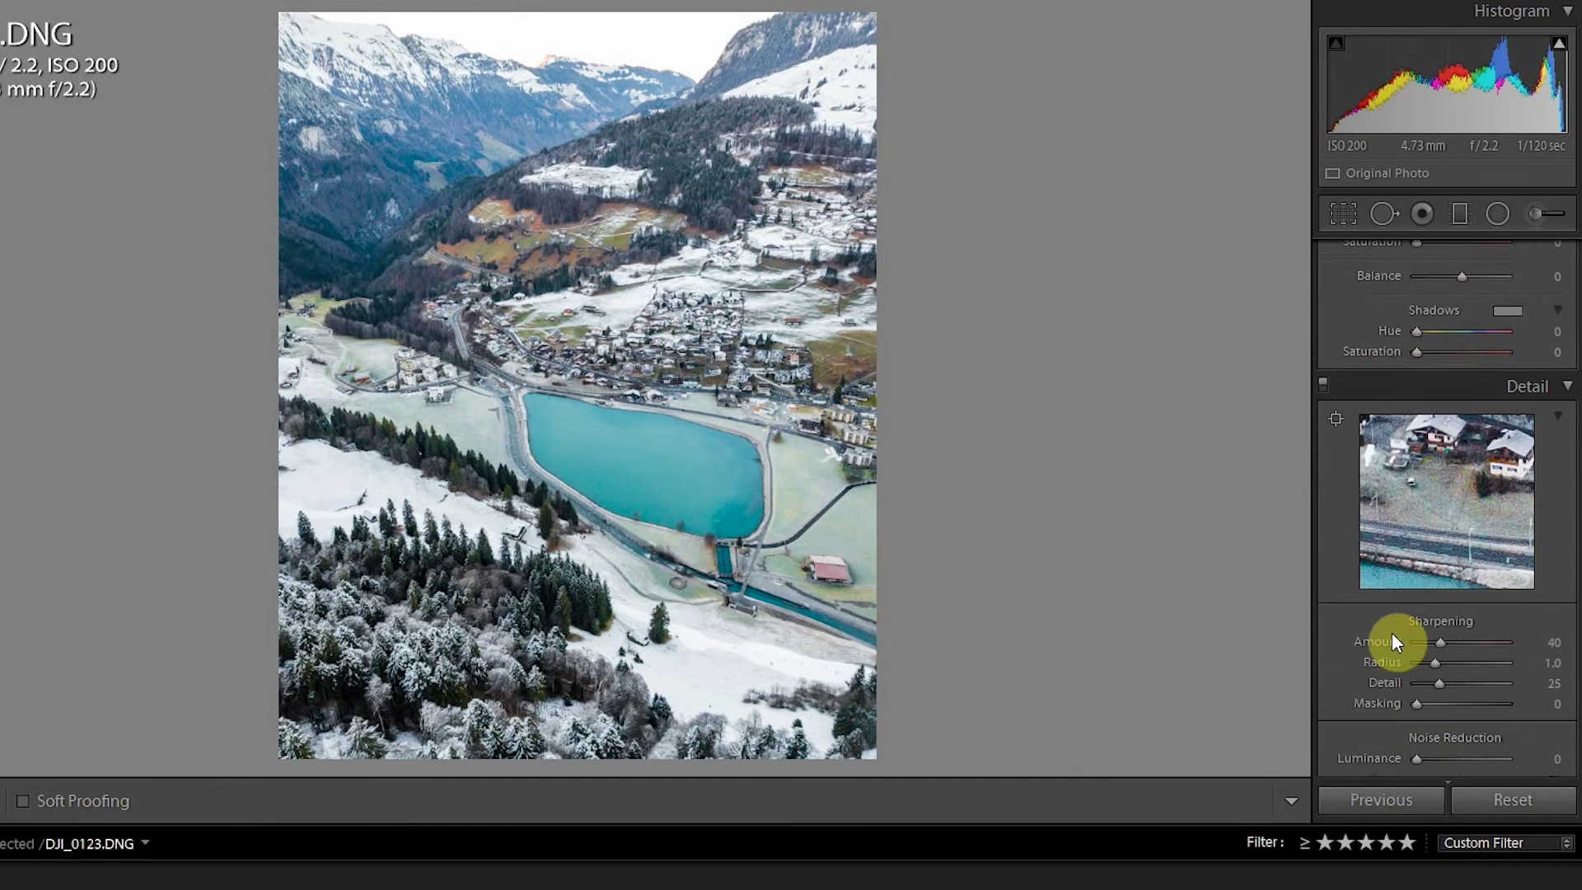
left_click(1477, 492)
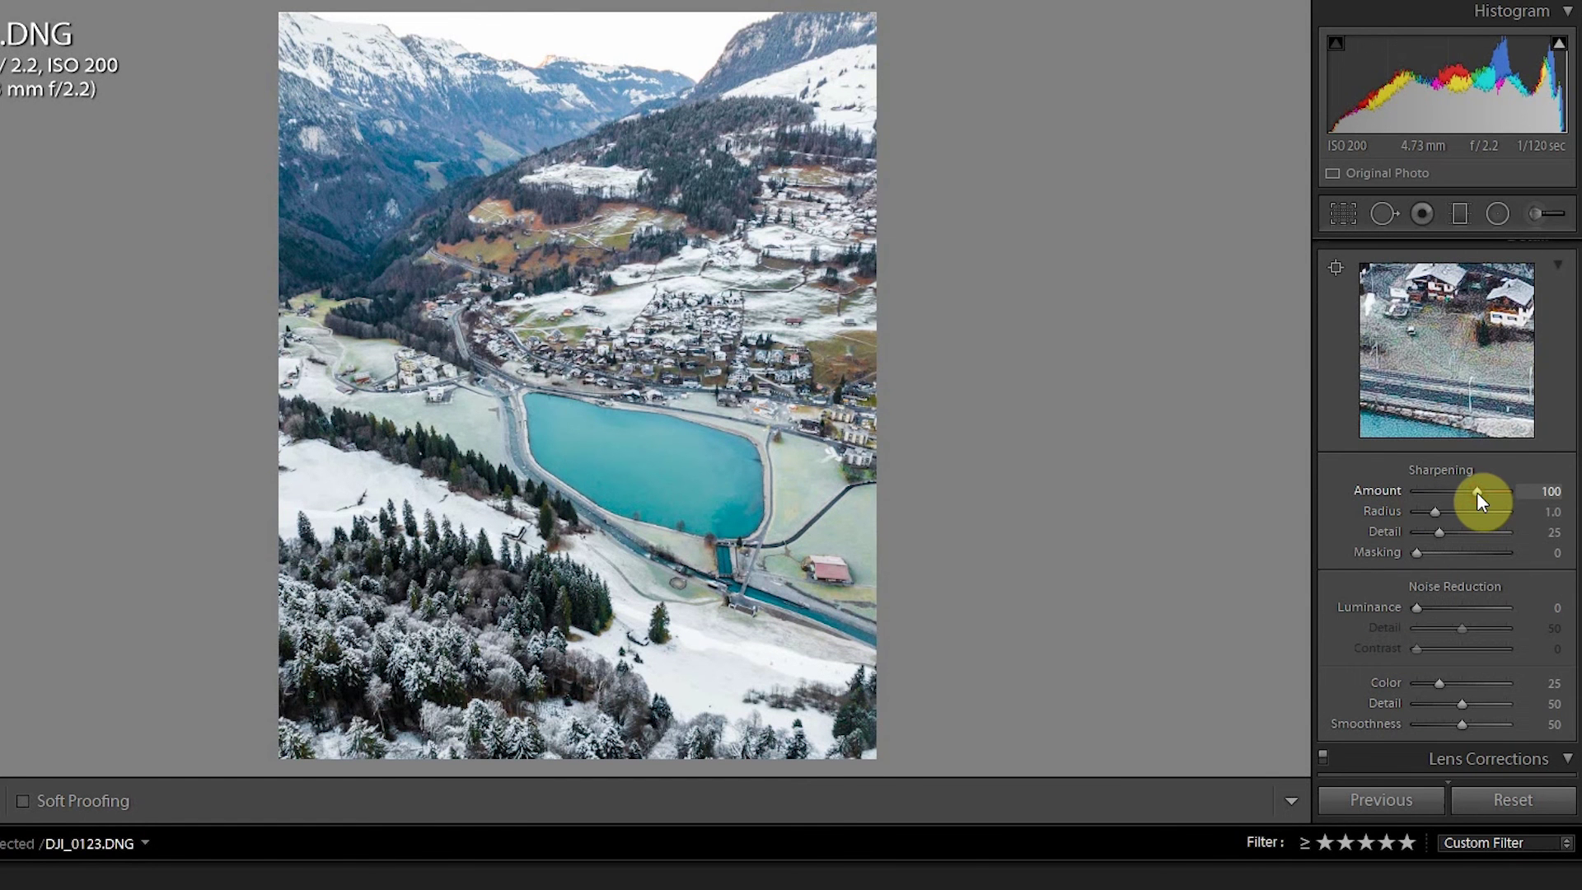
left_click(1462, 513)
left_click(1457, 533)
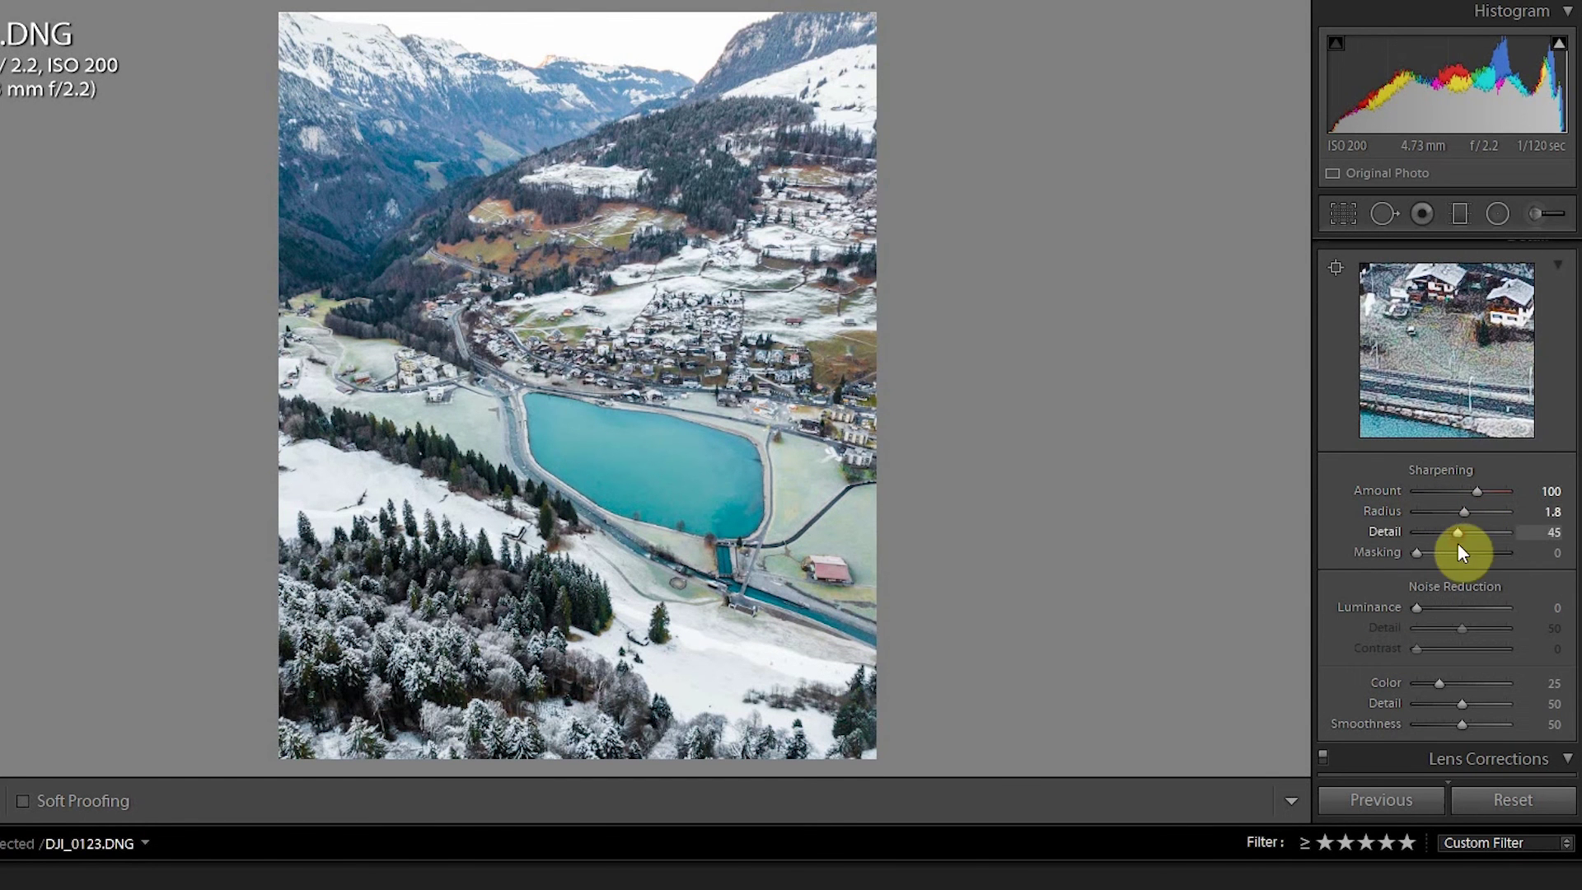
left_click_drag(1457, 551, 1482, 554)
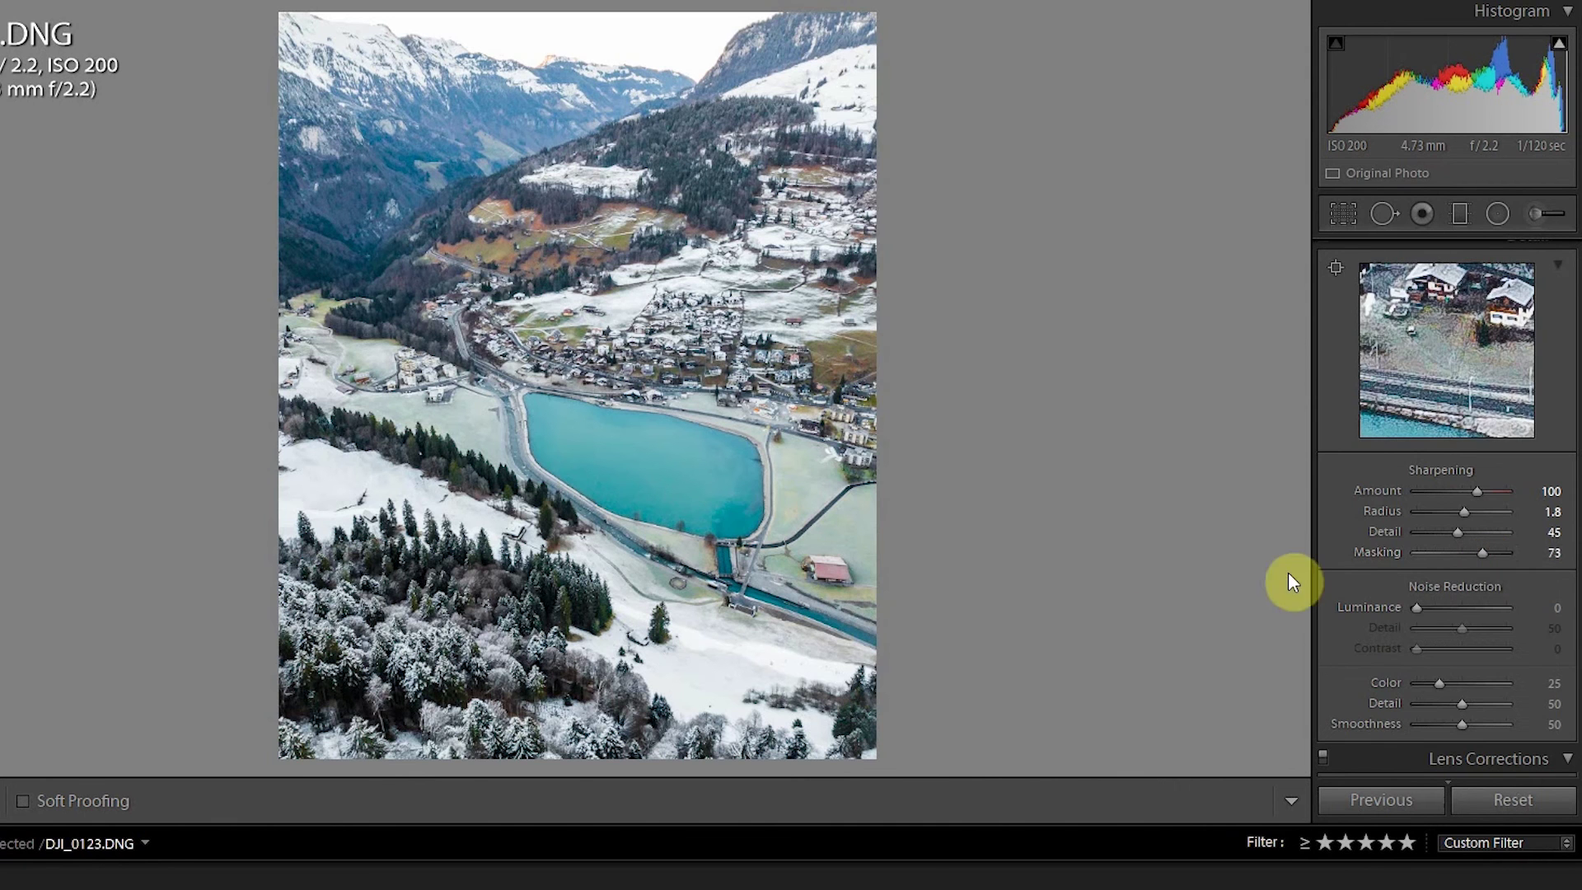
- Calibrate the valley photo with shadows tint -2, red hue -19 and saturation +31, green saturation -29, blue hue -2 and saturation +36
scroll(1403, 515, "down", 15)
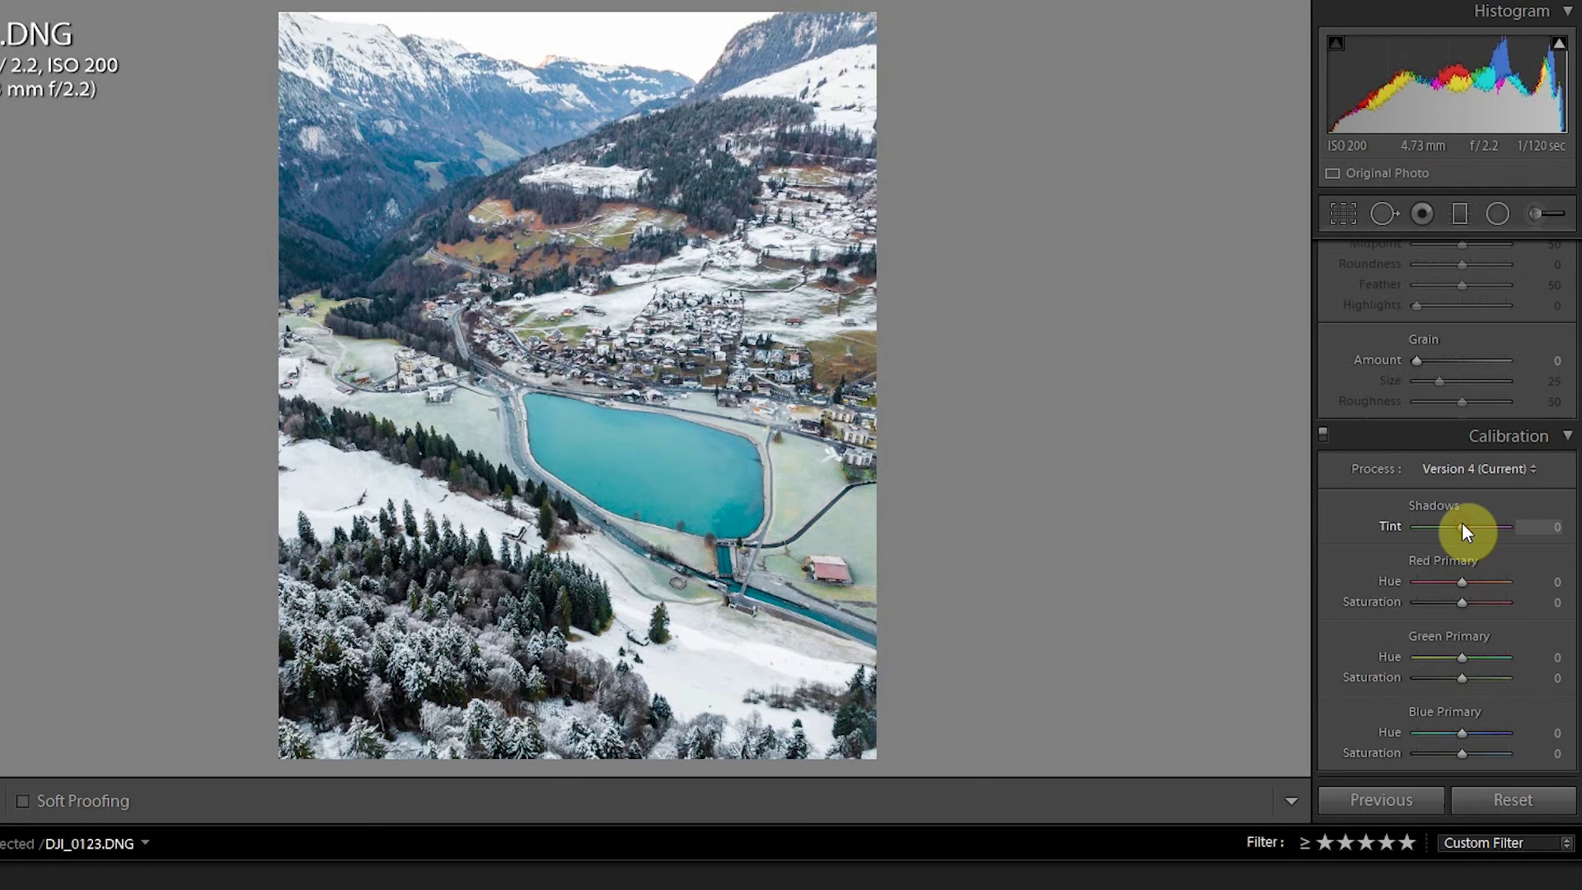
scroll(1458, 529, "down", 2)
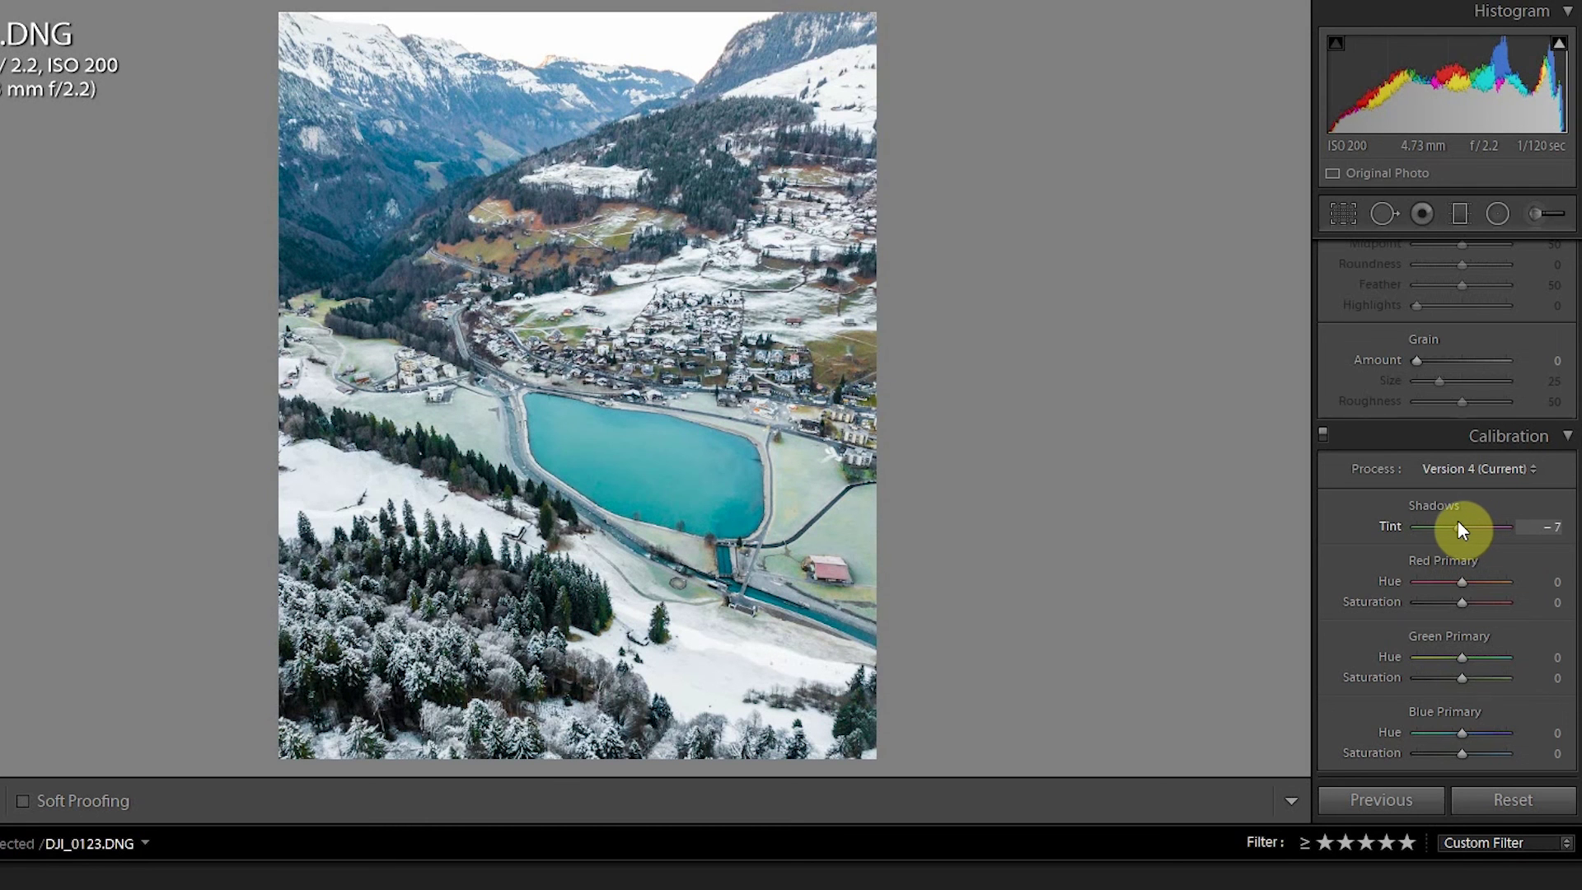
scroll(1460, 525, "up", 5)
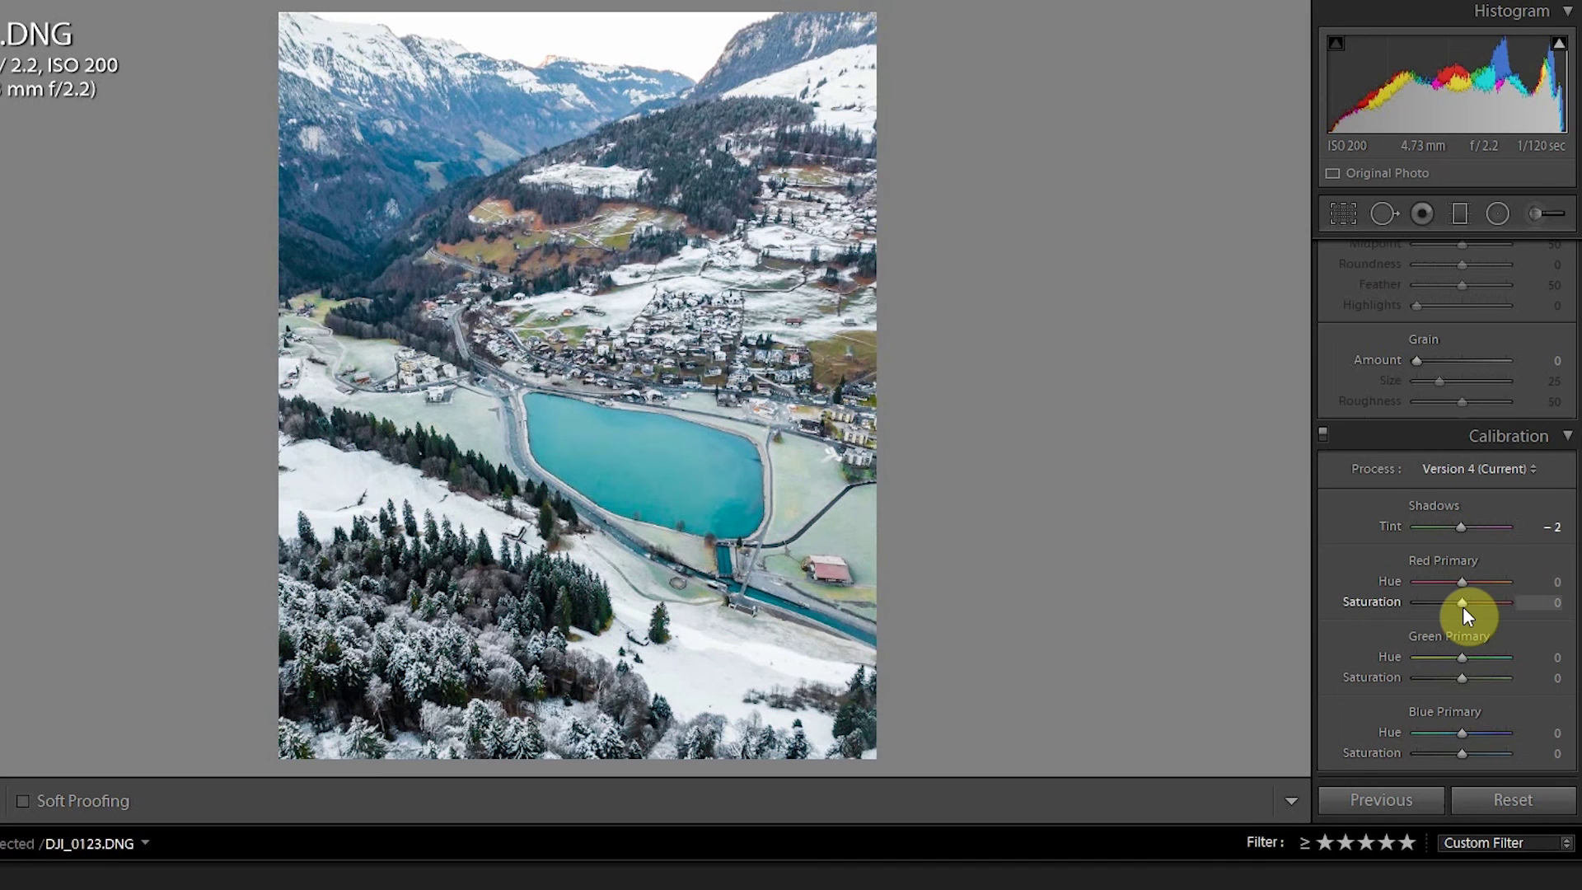
left_click_drag(1462, 607, 1472, 604)
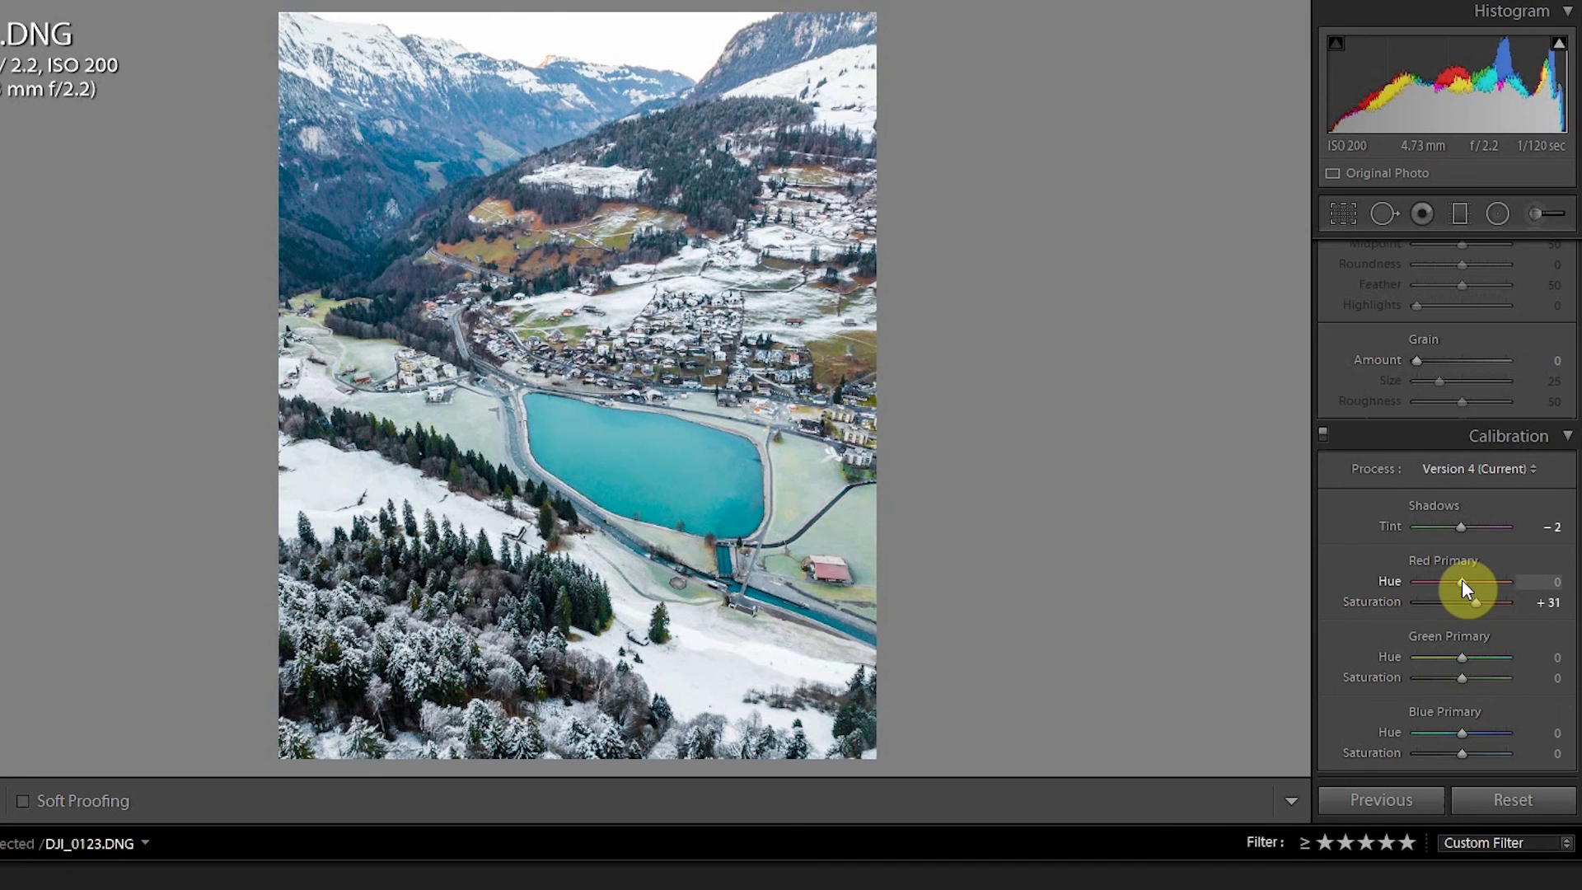
left_click_drag(1462, 582, 1453, 580)
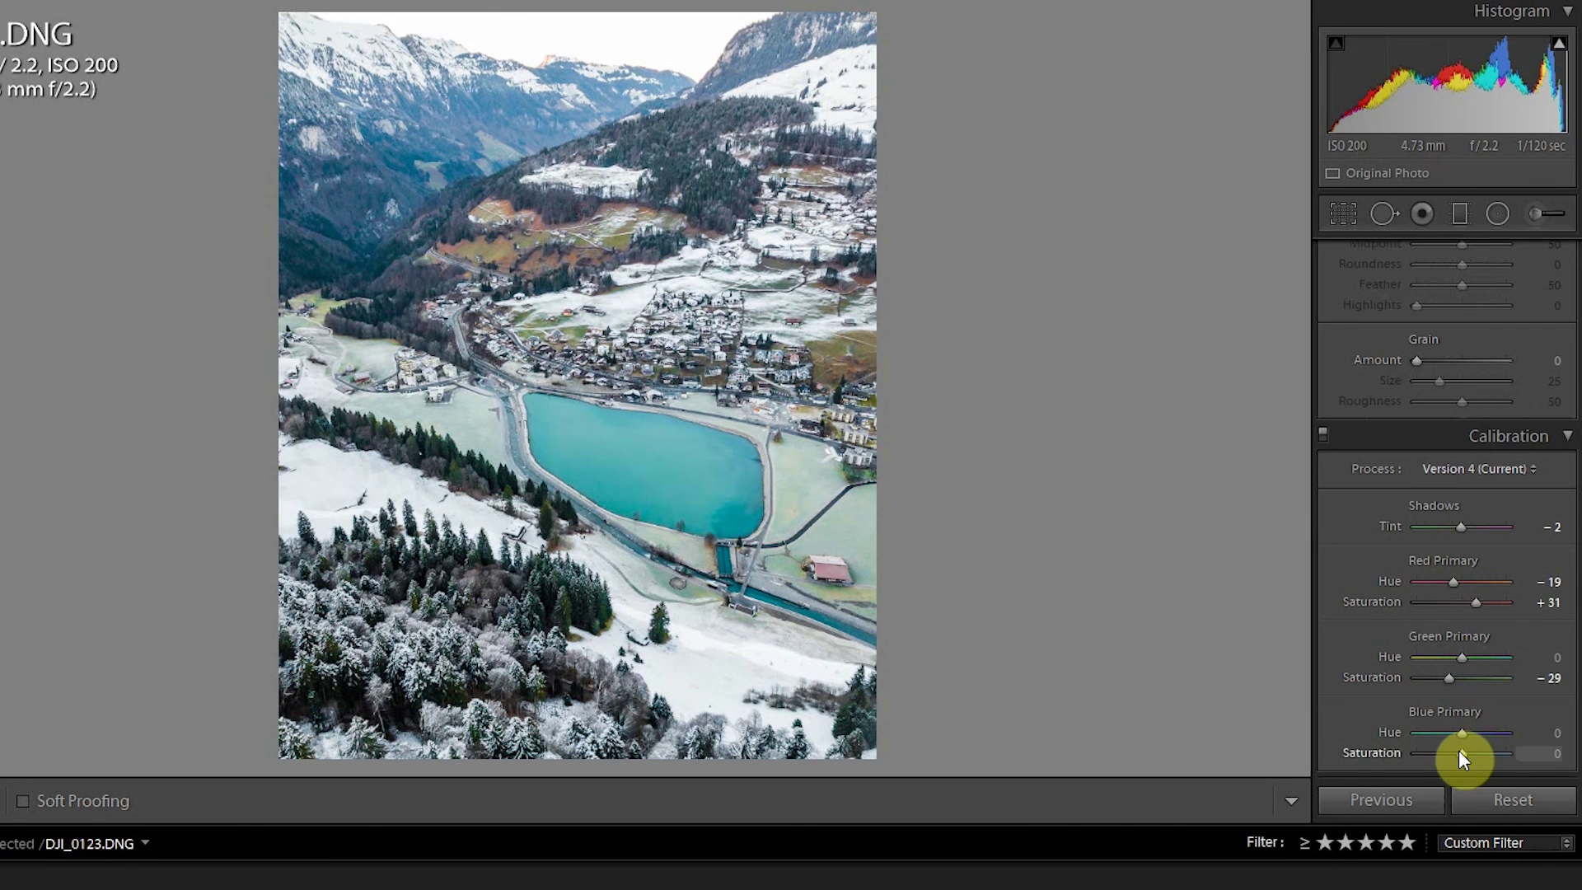
mouse_move(1465, 732)
left_mouse_down()
mouse_move(1450, 730)
mouse_move(1457, 755)
mouse_move(1485, 752)
left_mouse_up()
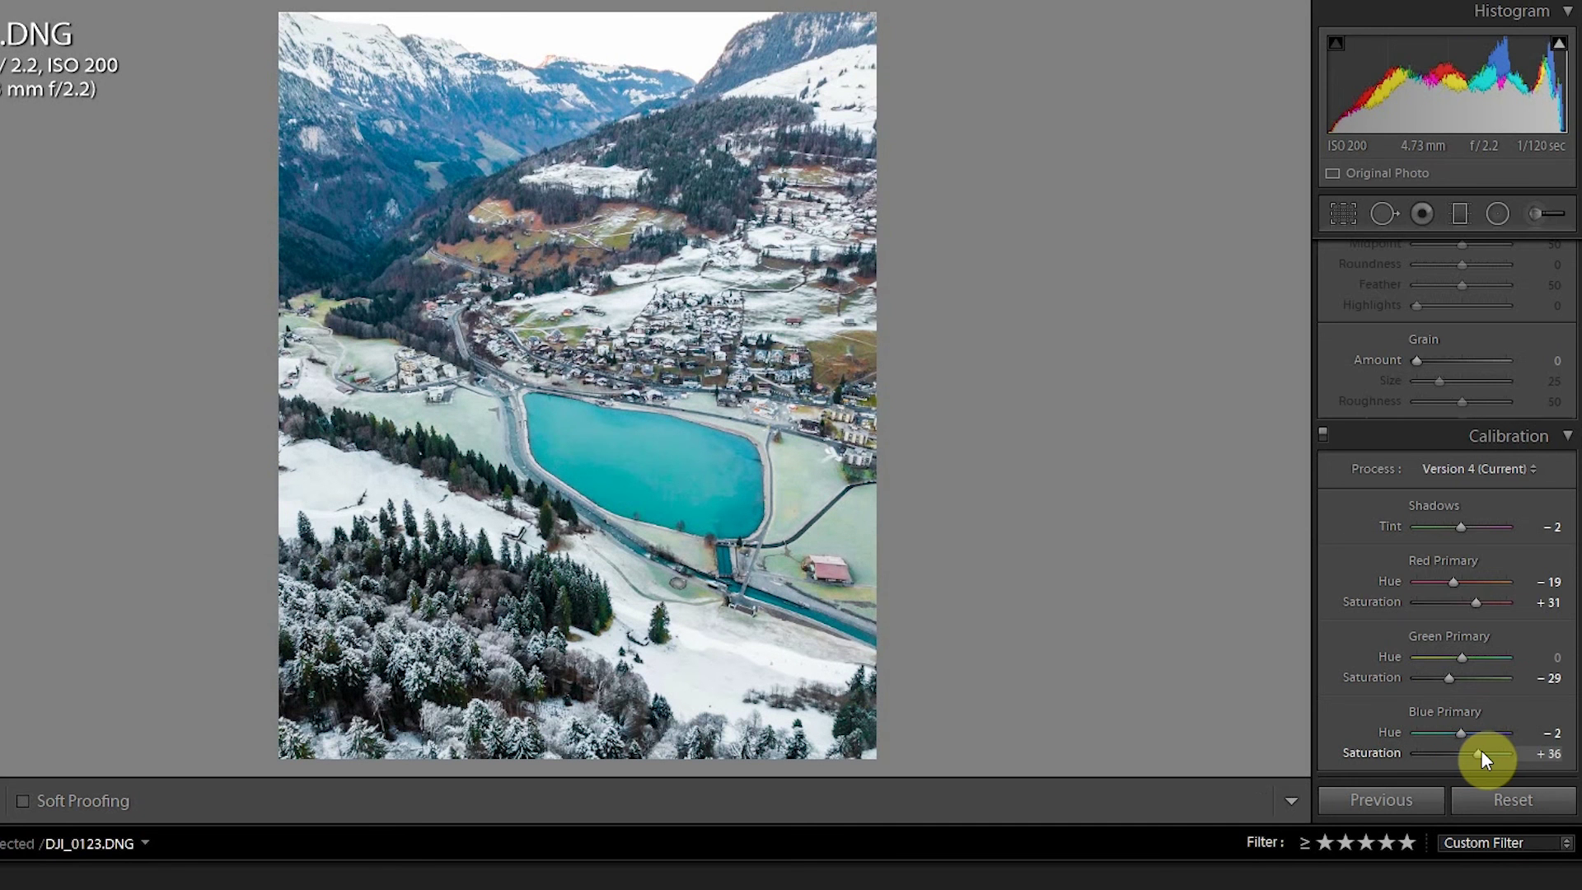
- Compare the calibrated valley photo with its original and look over the lens correction, transform and effects settings
key("backslash")
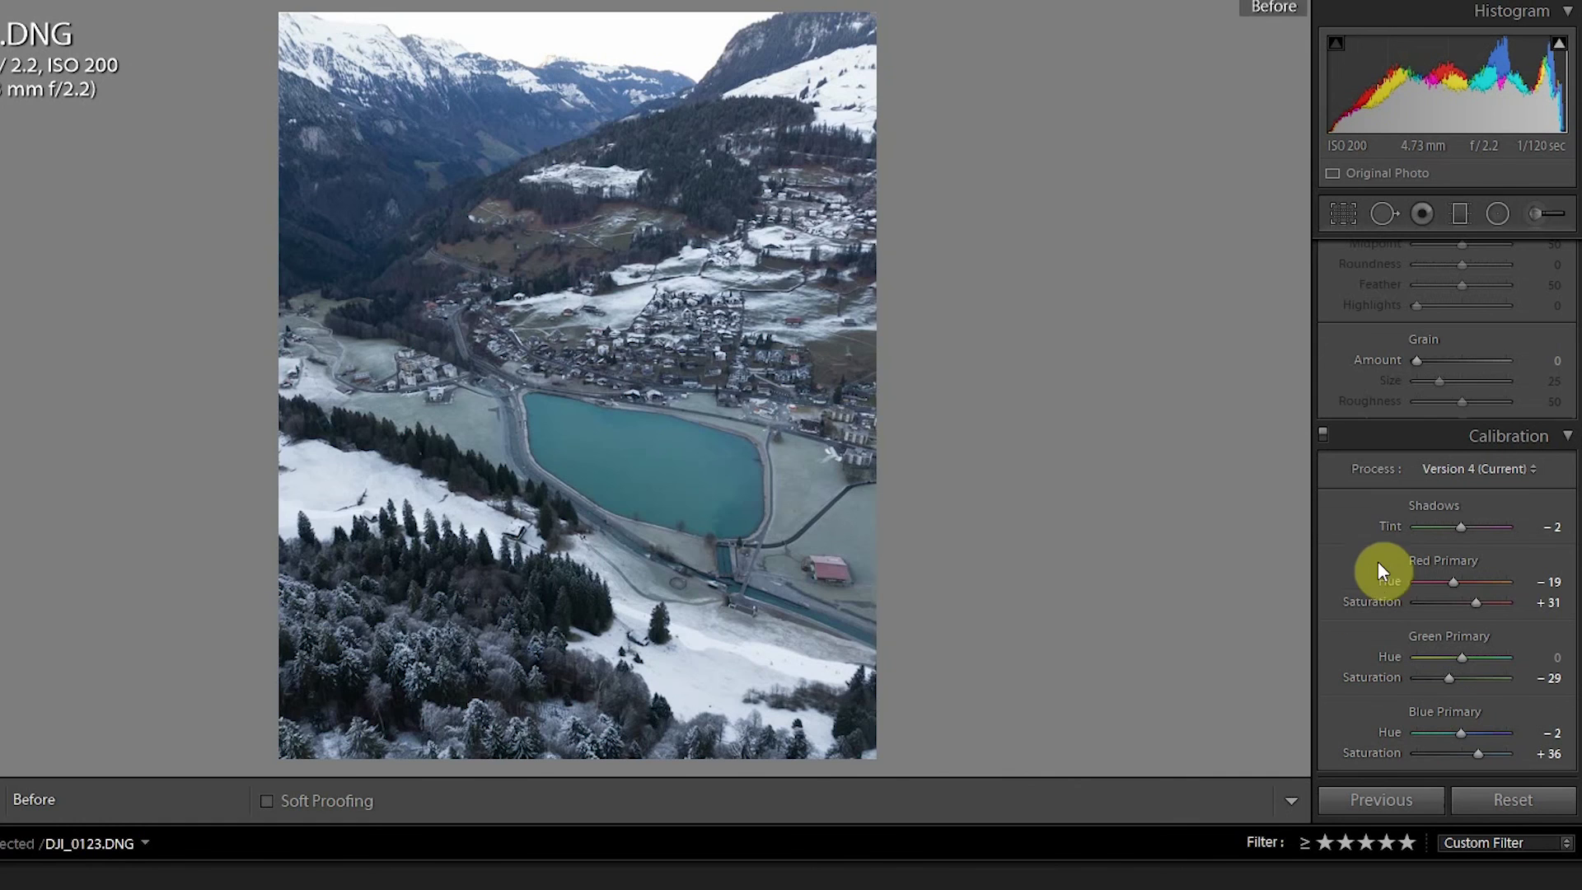
key("backslash")
key("backslash")
key("backslash")
scroll(1407, 486, "up", 5)
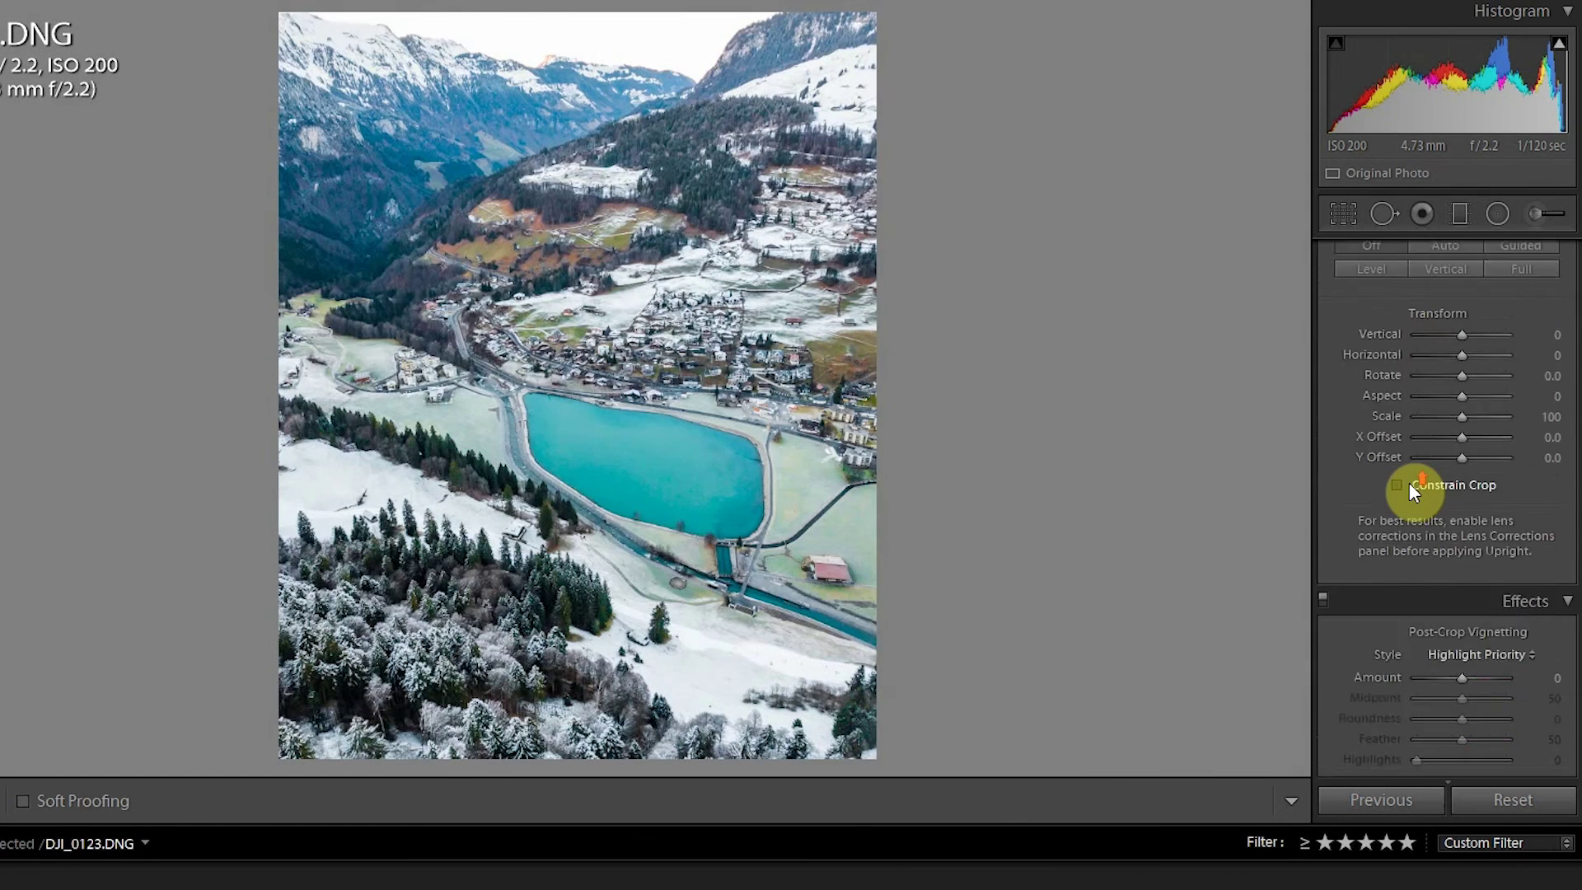
key("backslash")
scroll(1409, 486, "up", 2)
key("backslash")
scroll(1391, 540, "up", 3)
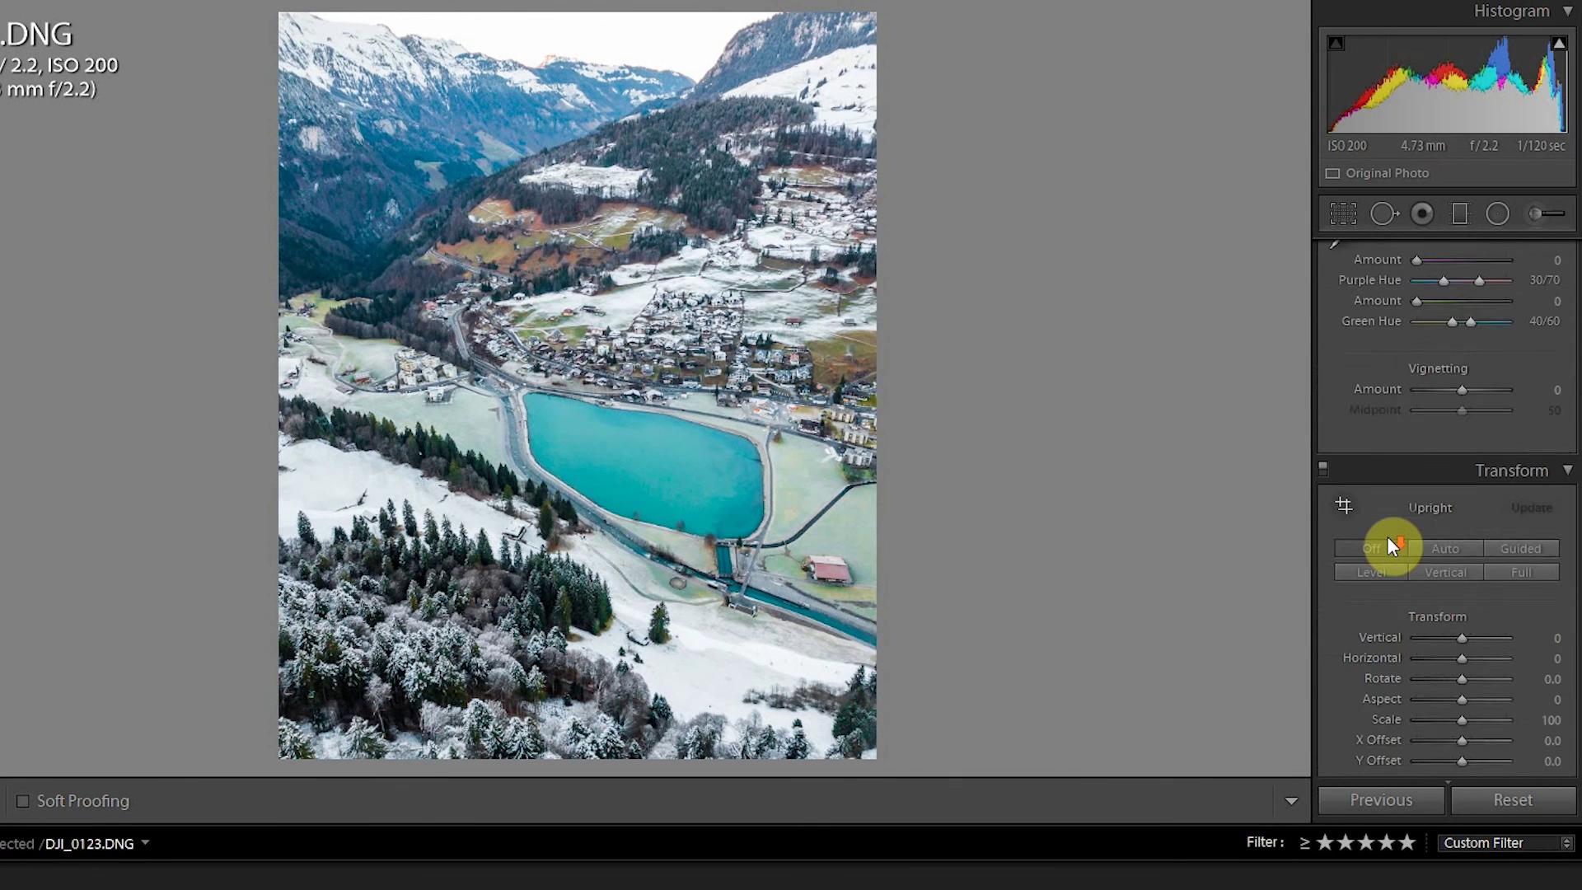
scroll(1390, 545, "down", 2)
scroll(1387, 540, "down", 6)
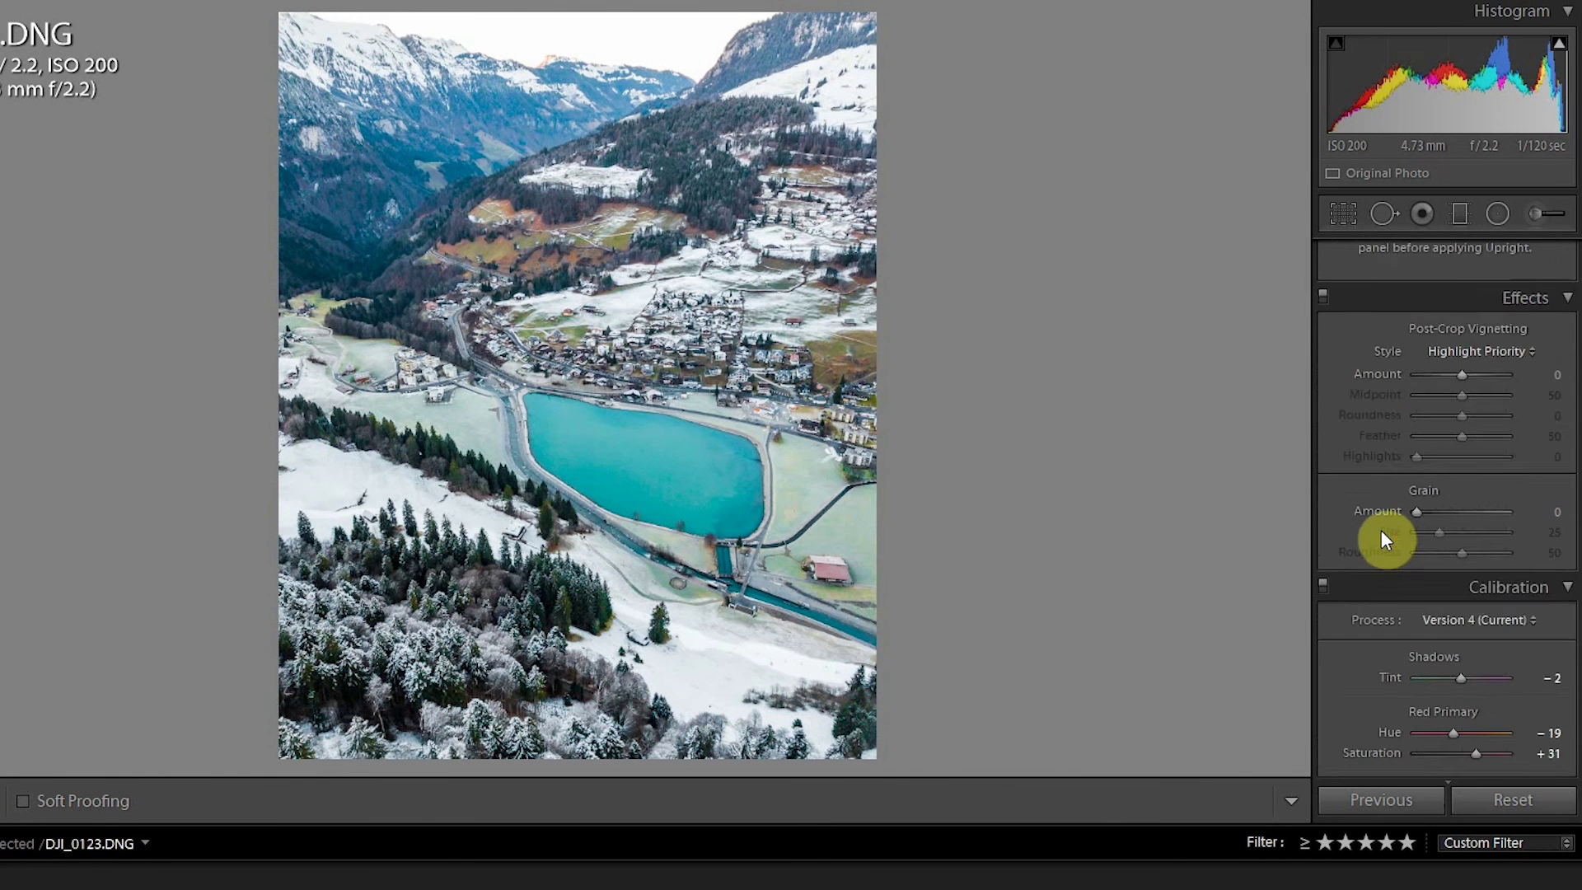
scroll(1381, 530, "up", 6)
scroll(1376, 519, "down", 4)
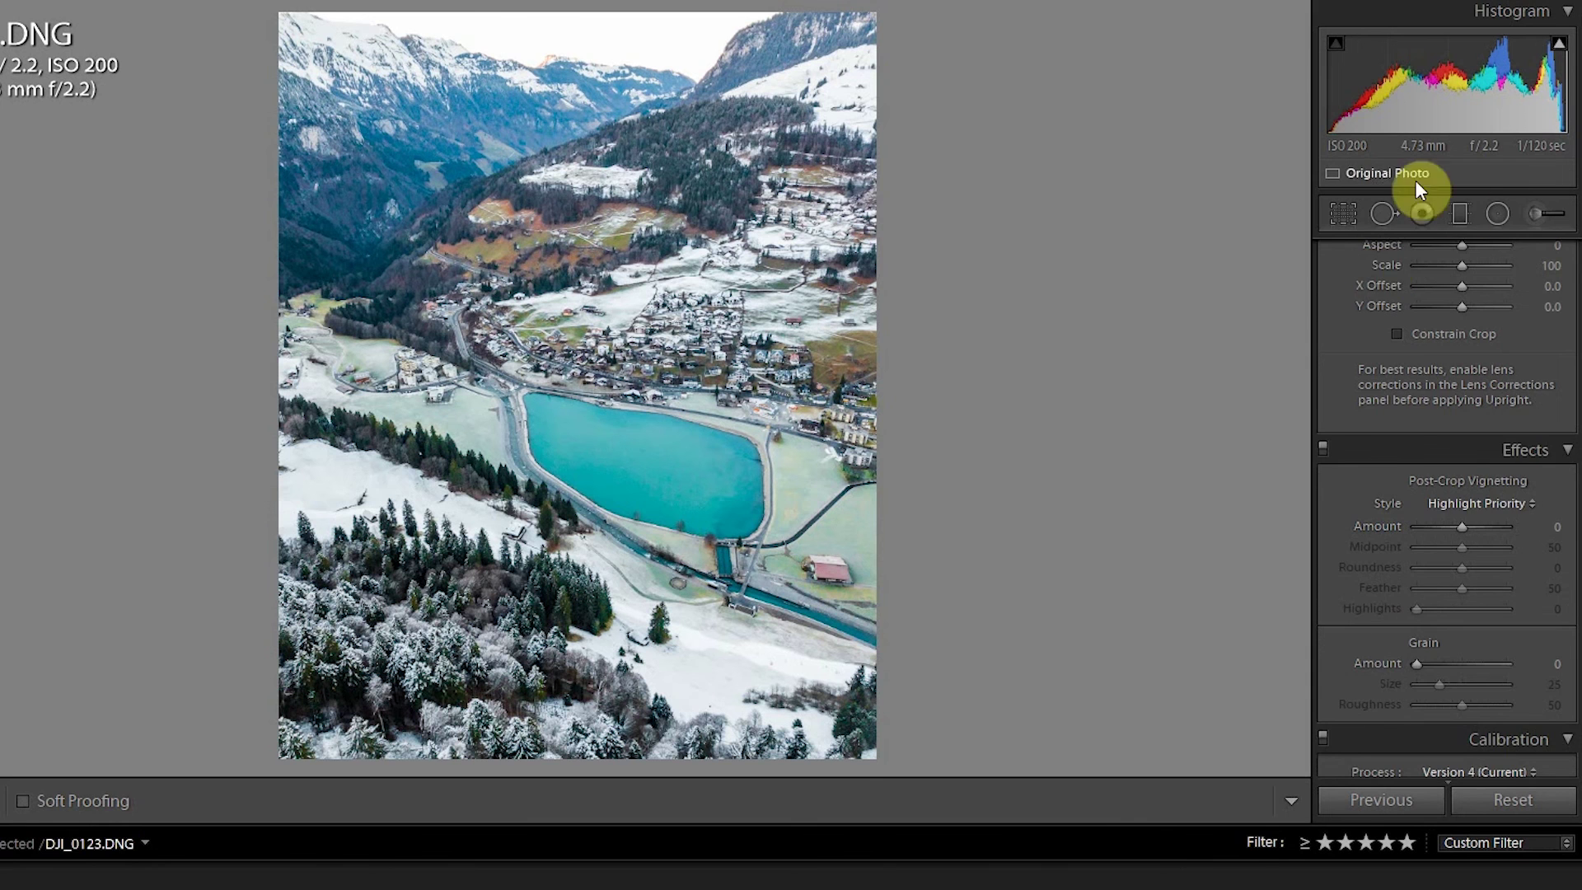
- Add a graduated filter rising from the valley photo's lower edge to the lake, with exposure -0.87
left_click(1459, 214)
left_click_drag(554, 759, 616, 430)
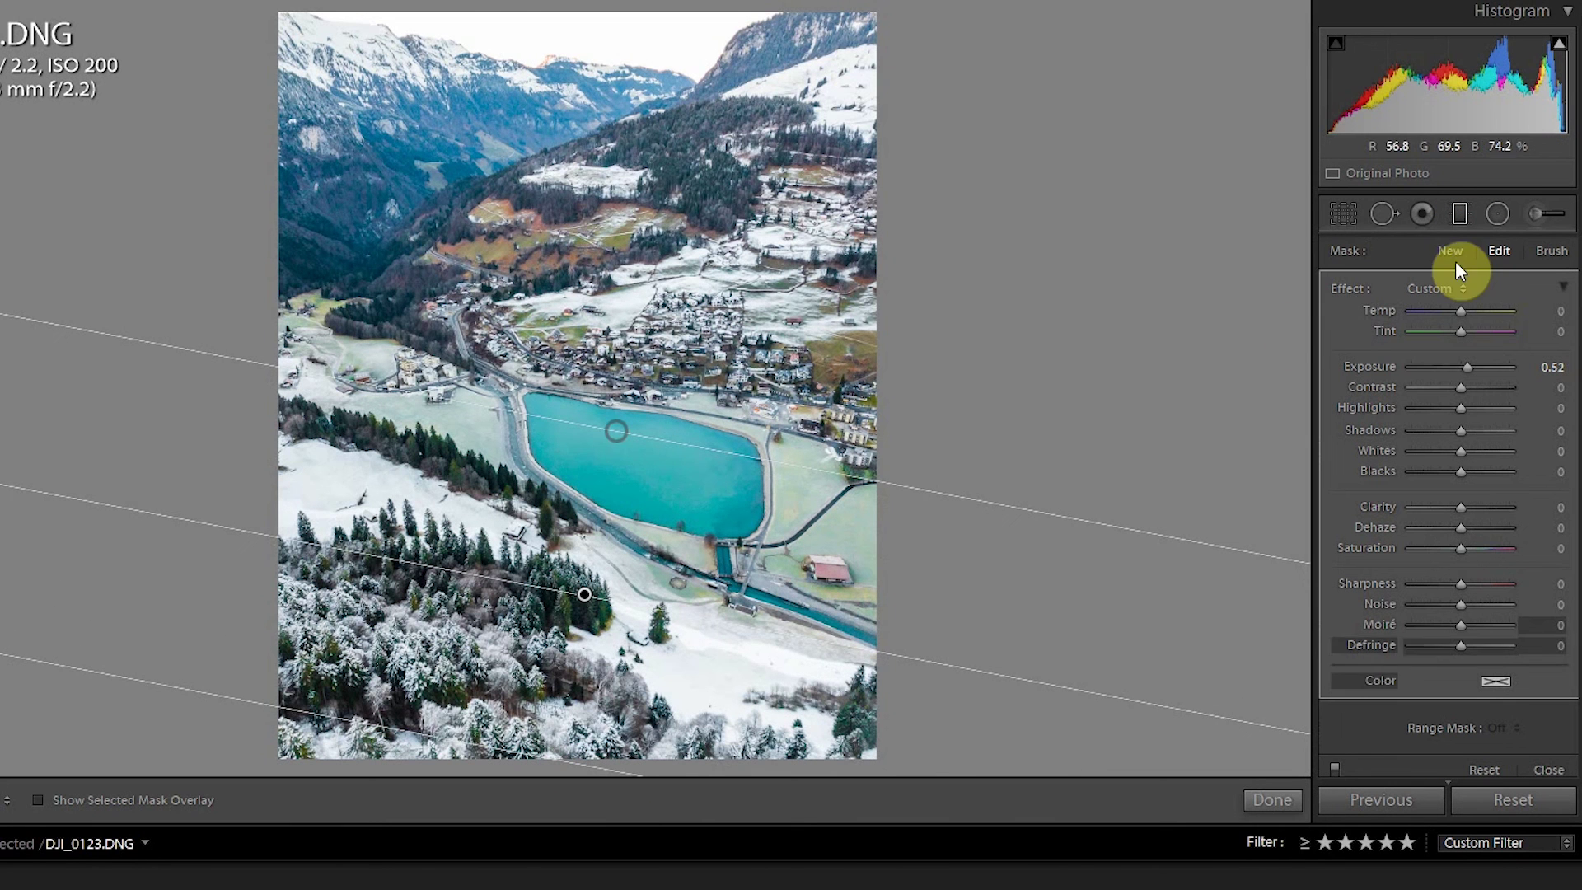
double_click(1356, 290)
left_click(1460, 368)
left_click_drag(1460, 371, 1451, 369)
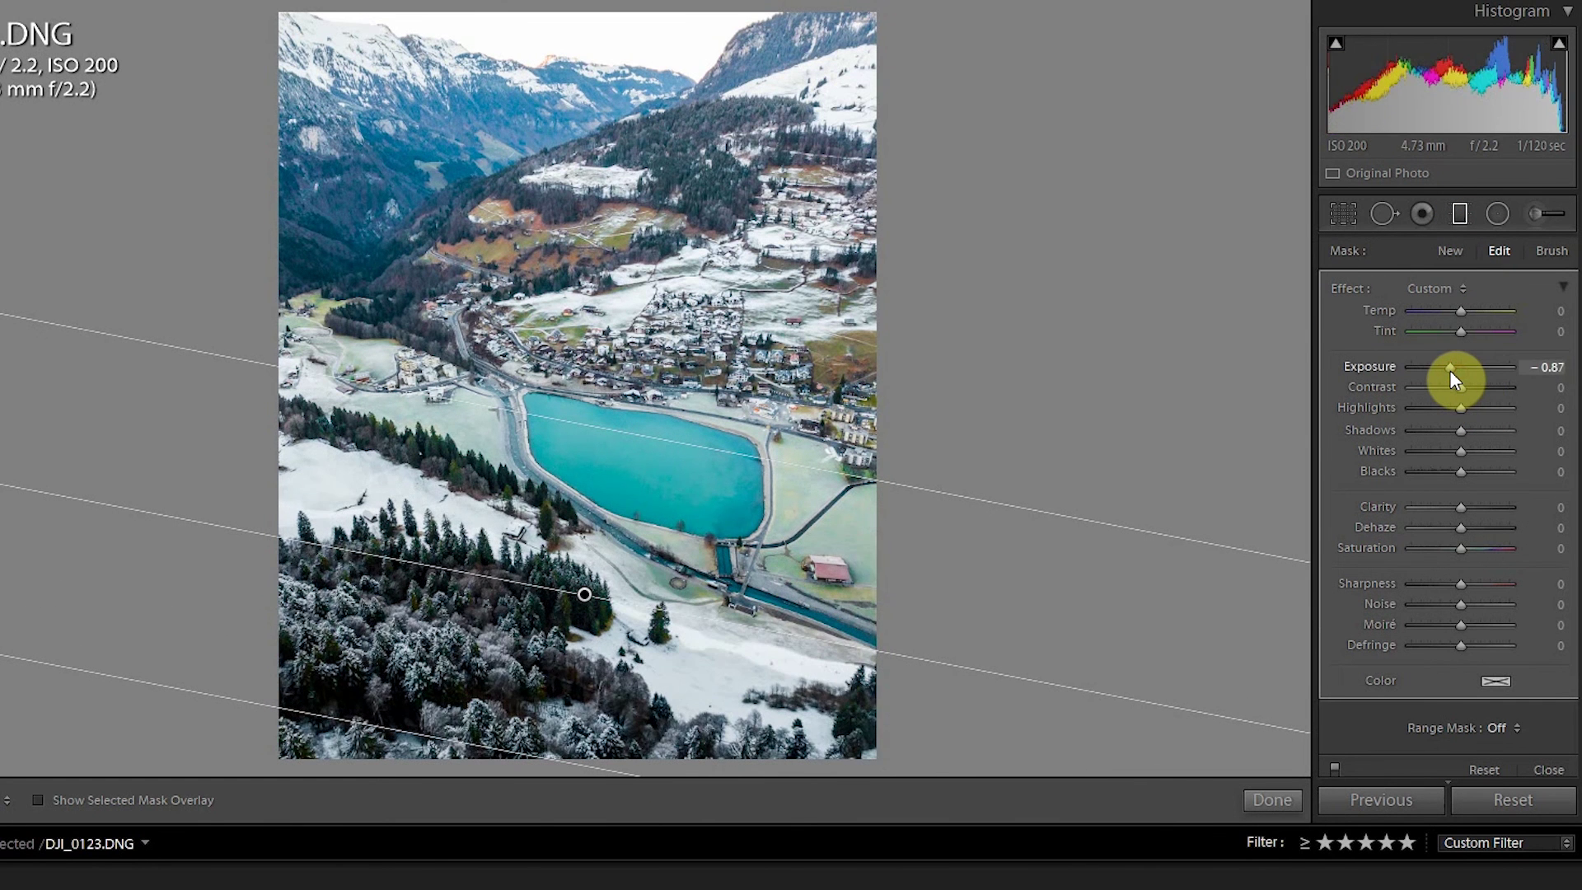
- Add a second graduated filter running from the valley photo's right side across most of its width, with exposure -0.30
left_click_drag(973, 194, 617, 205)
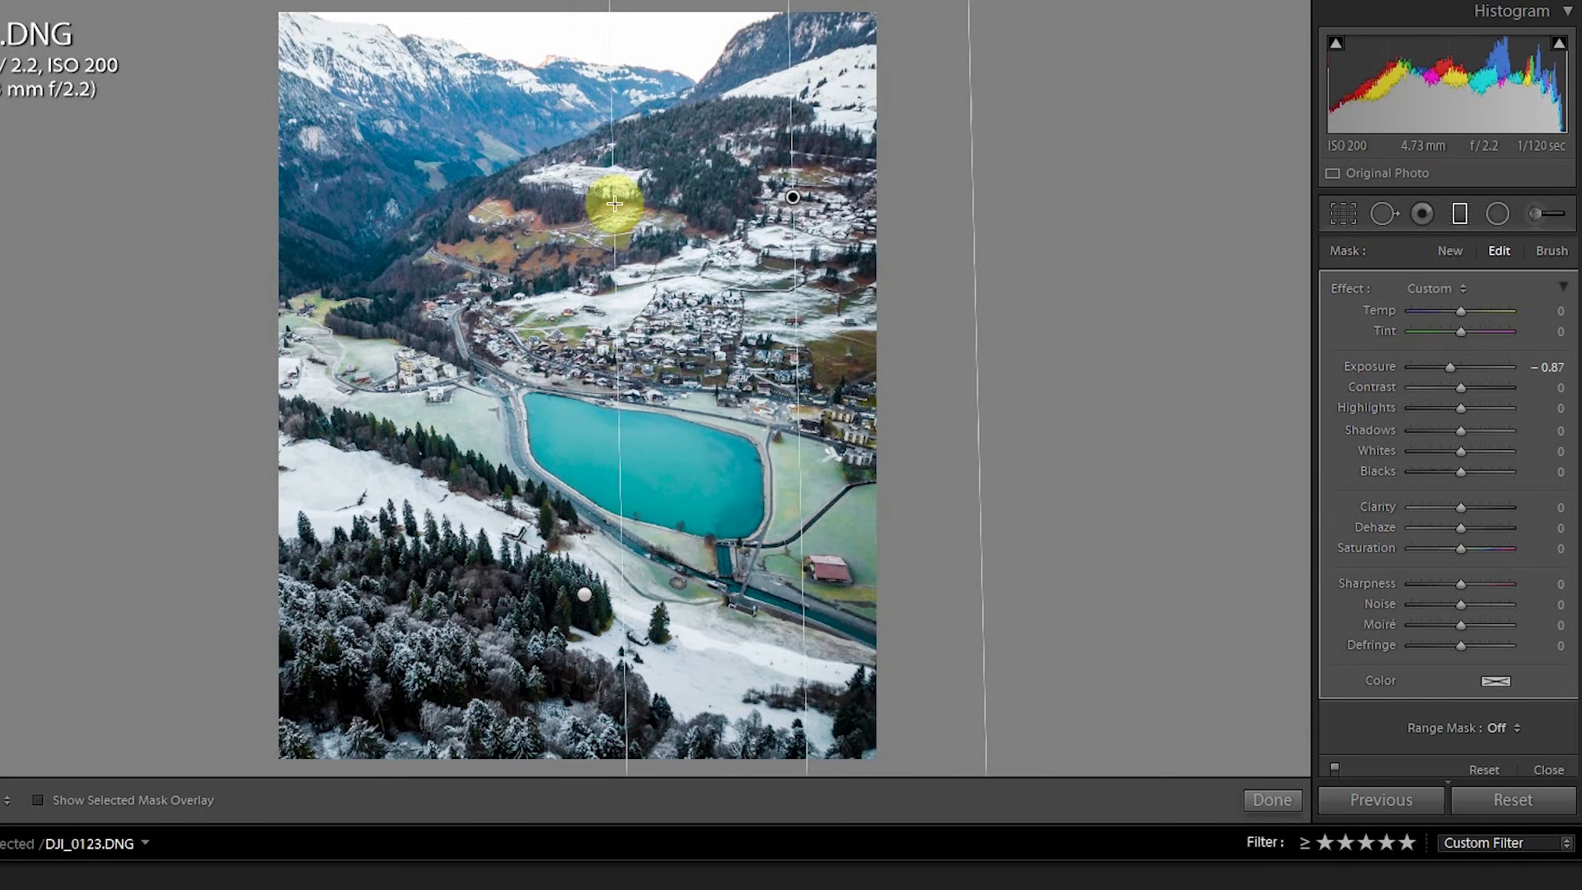
double_click(1352, 292)
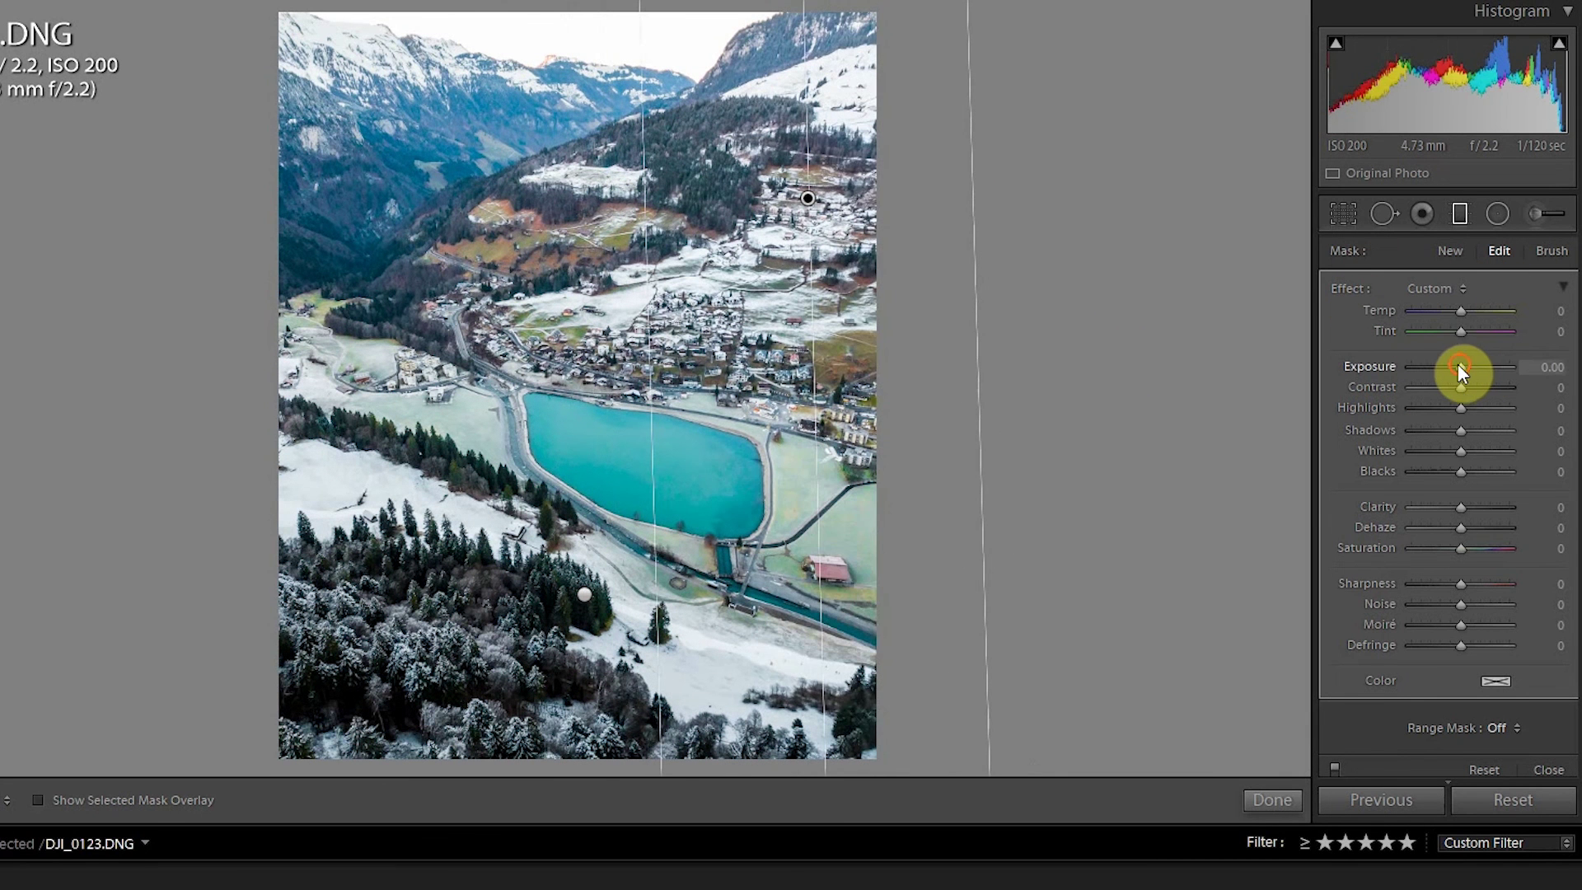
left_click_drag(1457, 363, 1451, 363)
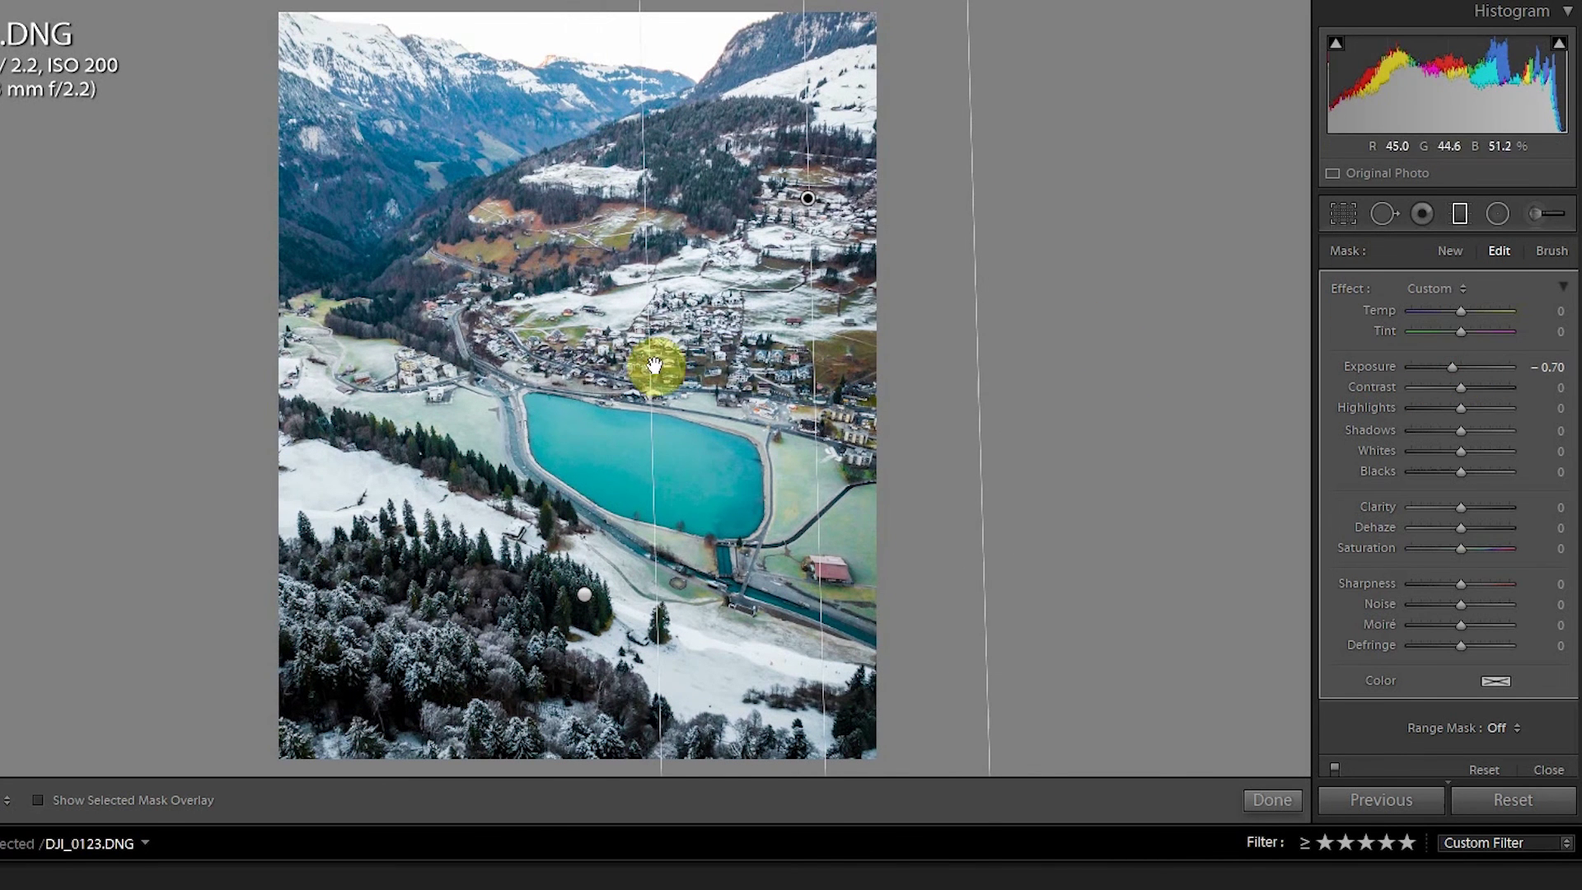
left_click_drag(653, 363, 362, 338)
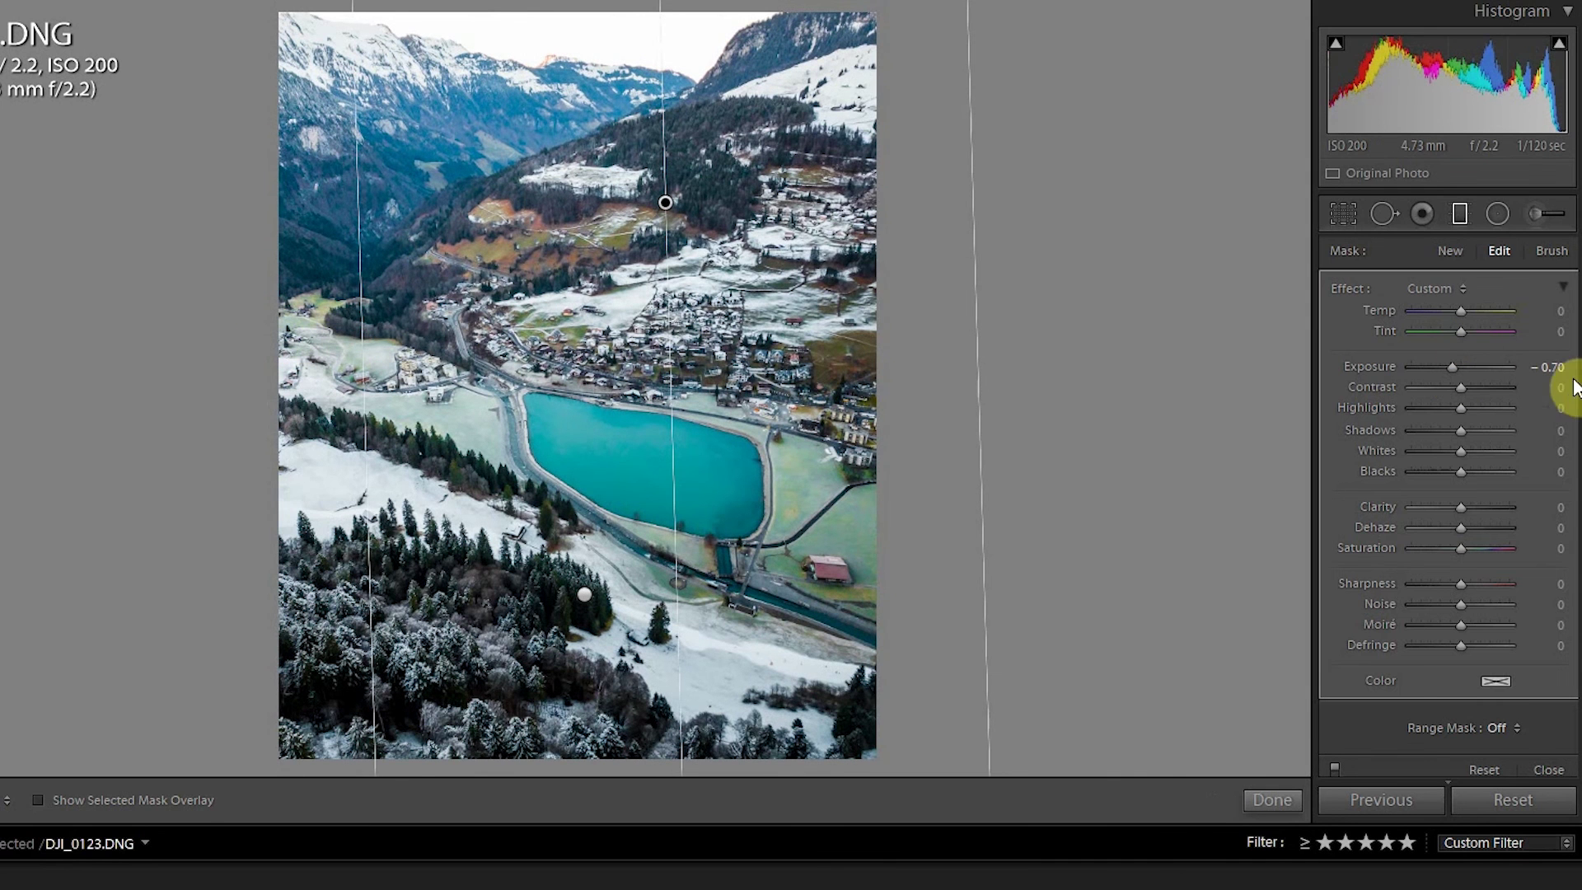
left_click(1548, 367)
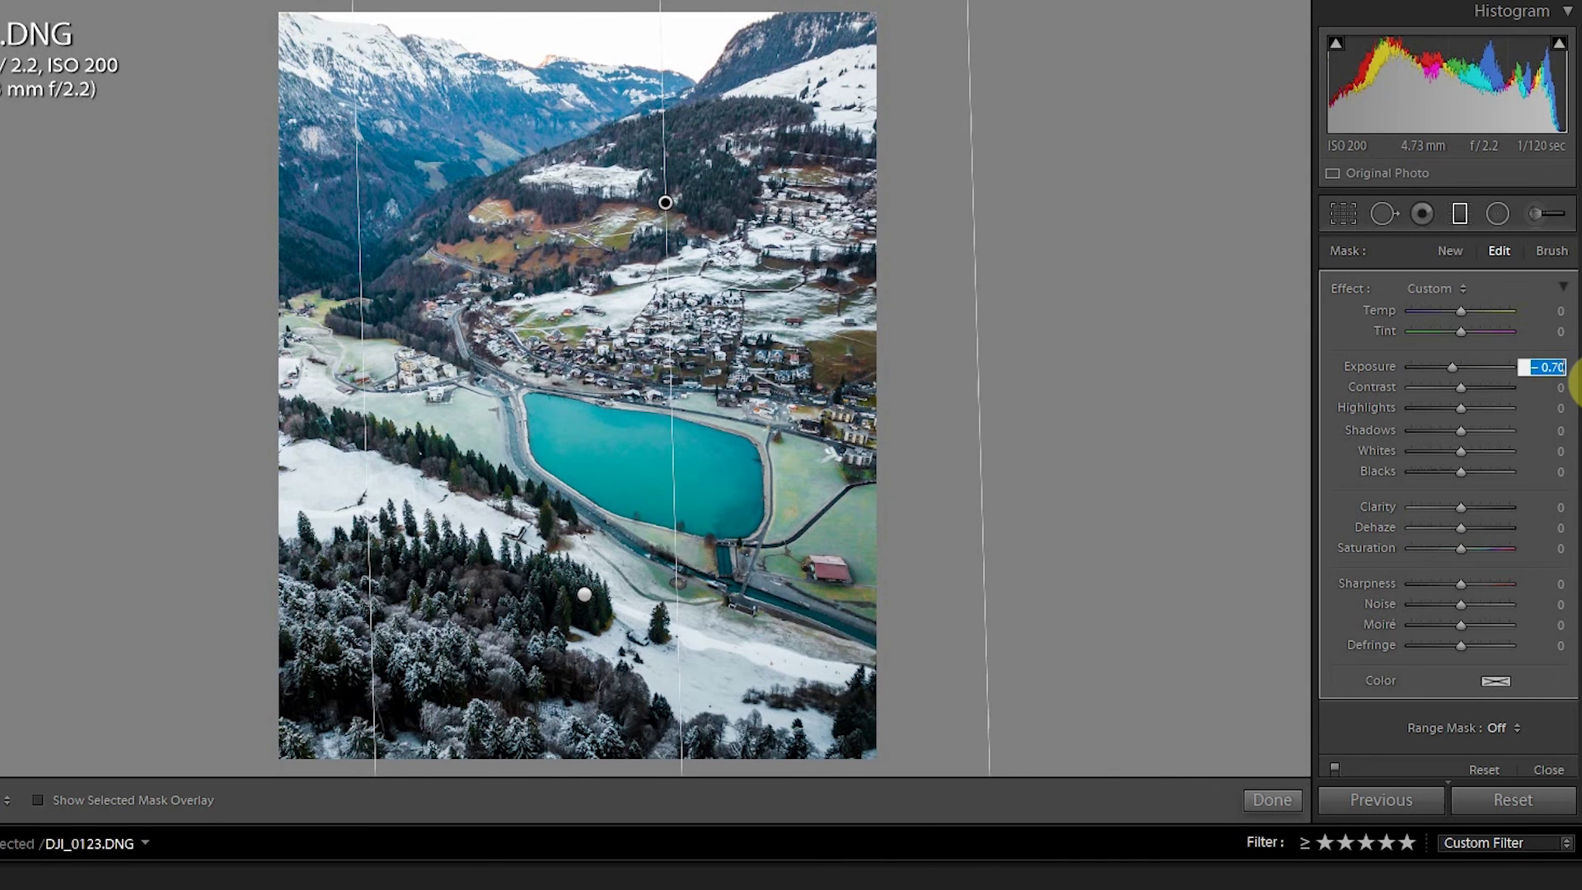
type("-0")
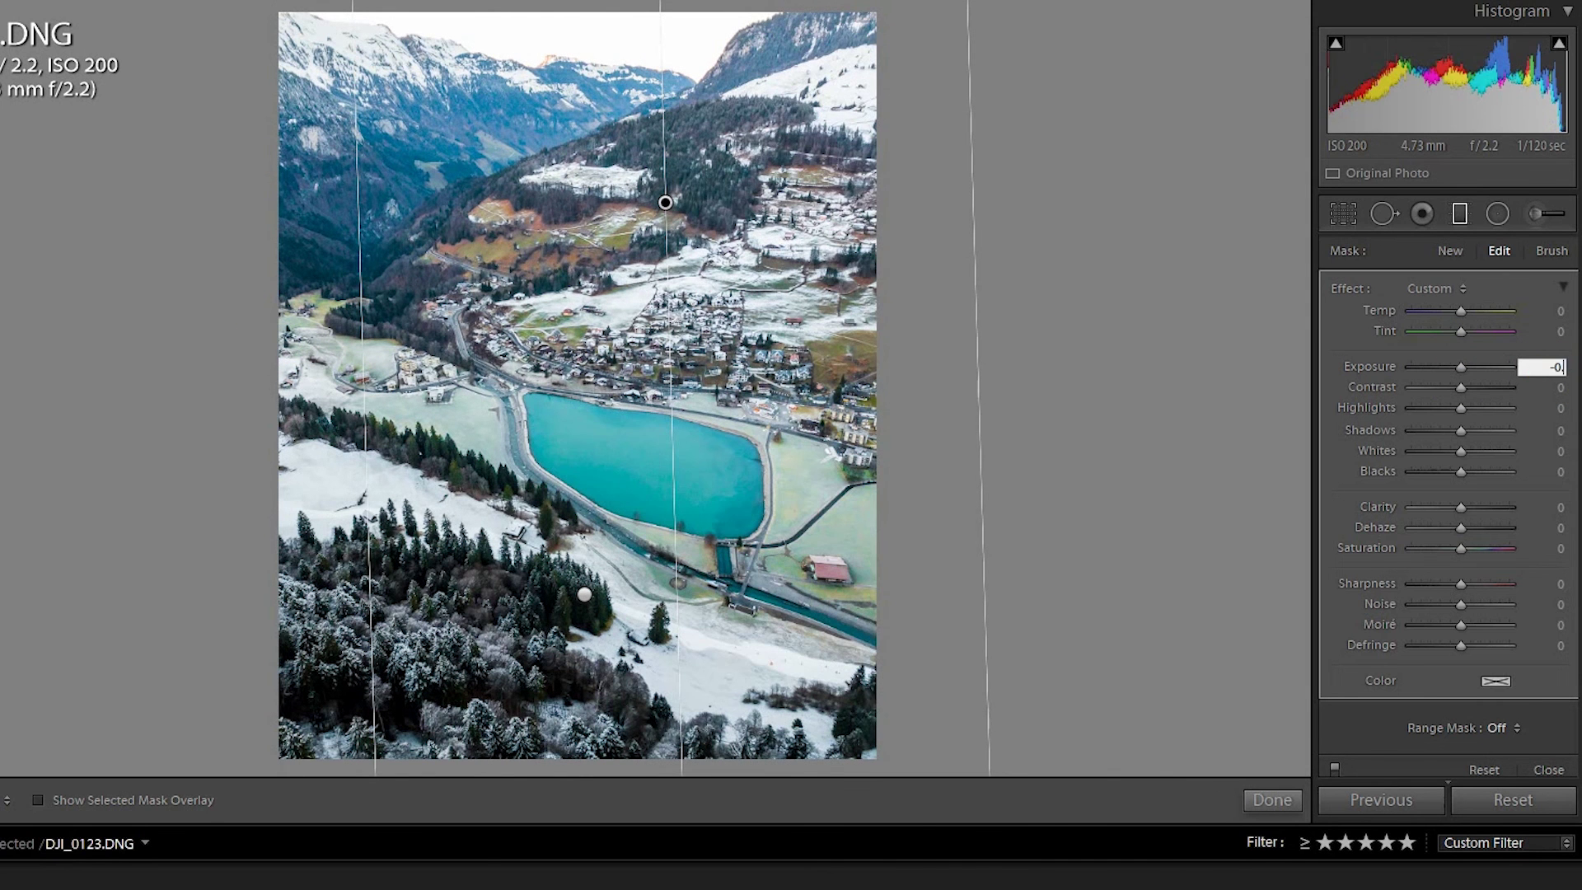
type(".5")
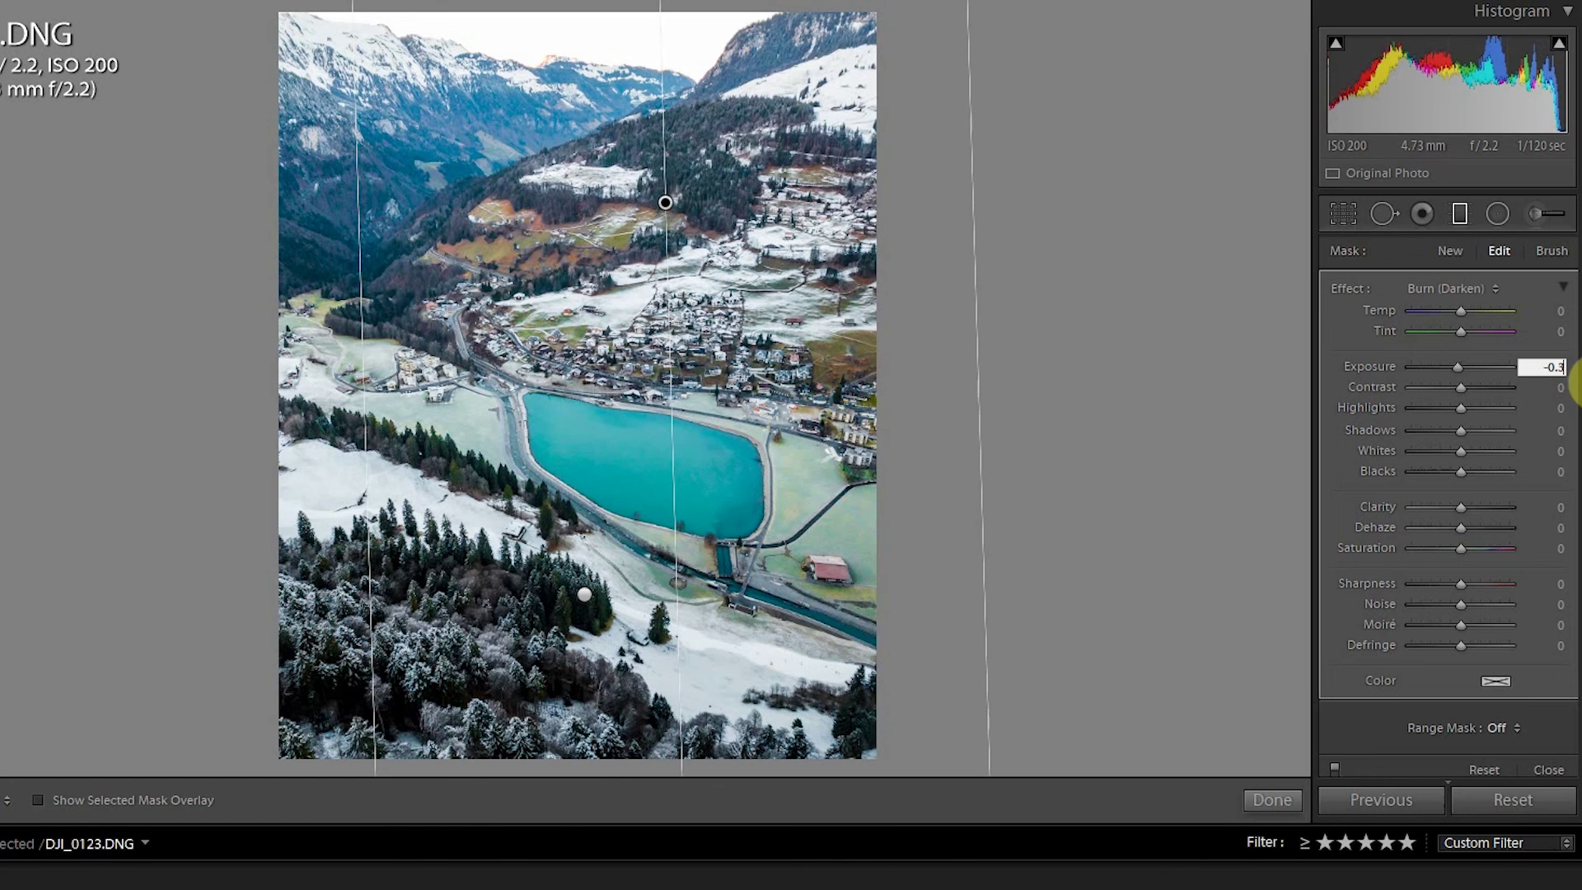
key("Return")
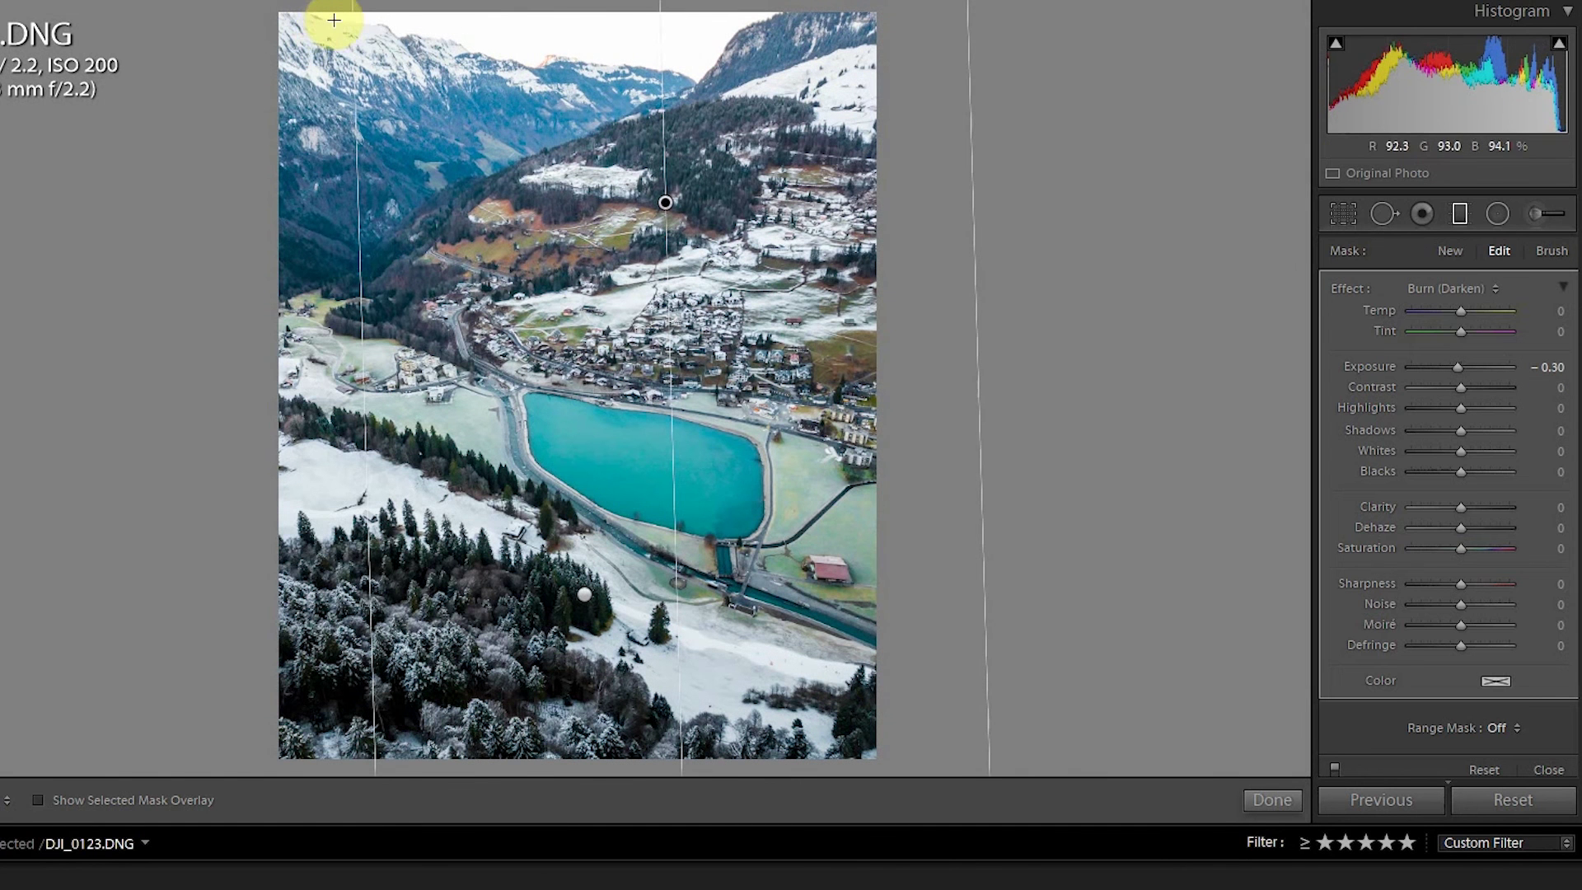
- Add a diagonal graduated filter from the photo's upper-left corner with exposure 0.52 and dehaze -4, compare with the original, and finish the filters
mouse_move(313, 5)
left_mouse_down()
mouse_move(438, 131)
mouse_move(621, 413)
mouse_move(601, 529)
left_mouse_up()
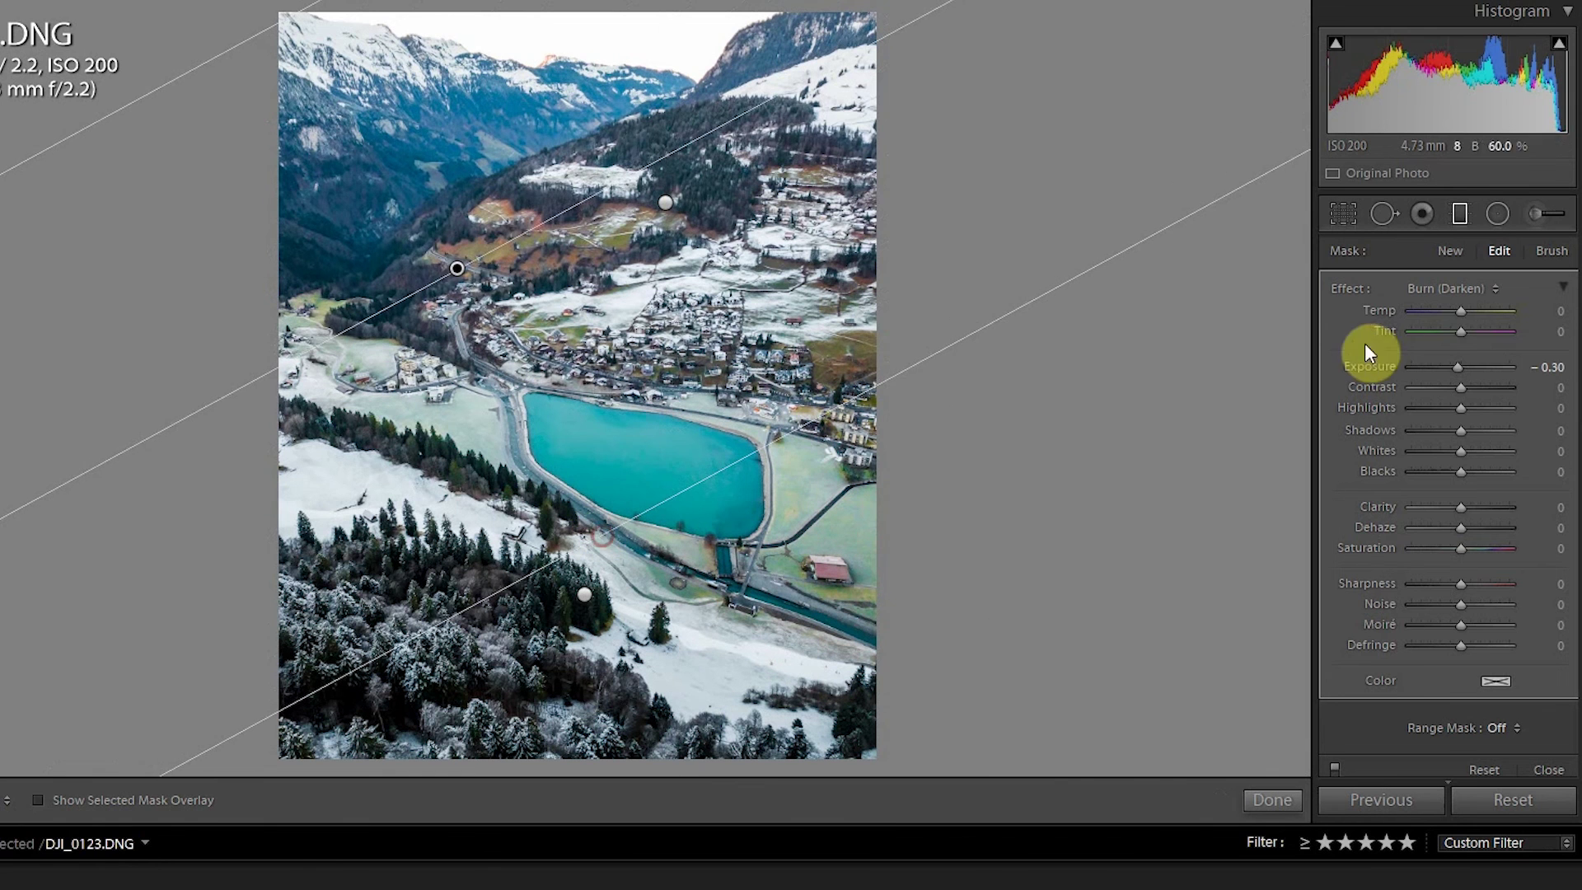
left_click_drag(1460, 365, 1471, 369)
mouse_move(1461, 532)
left_mouse_down()
mouse_move(1447, 533)
mouse_move(1460, 531)
left_mouse_up()
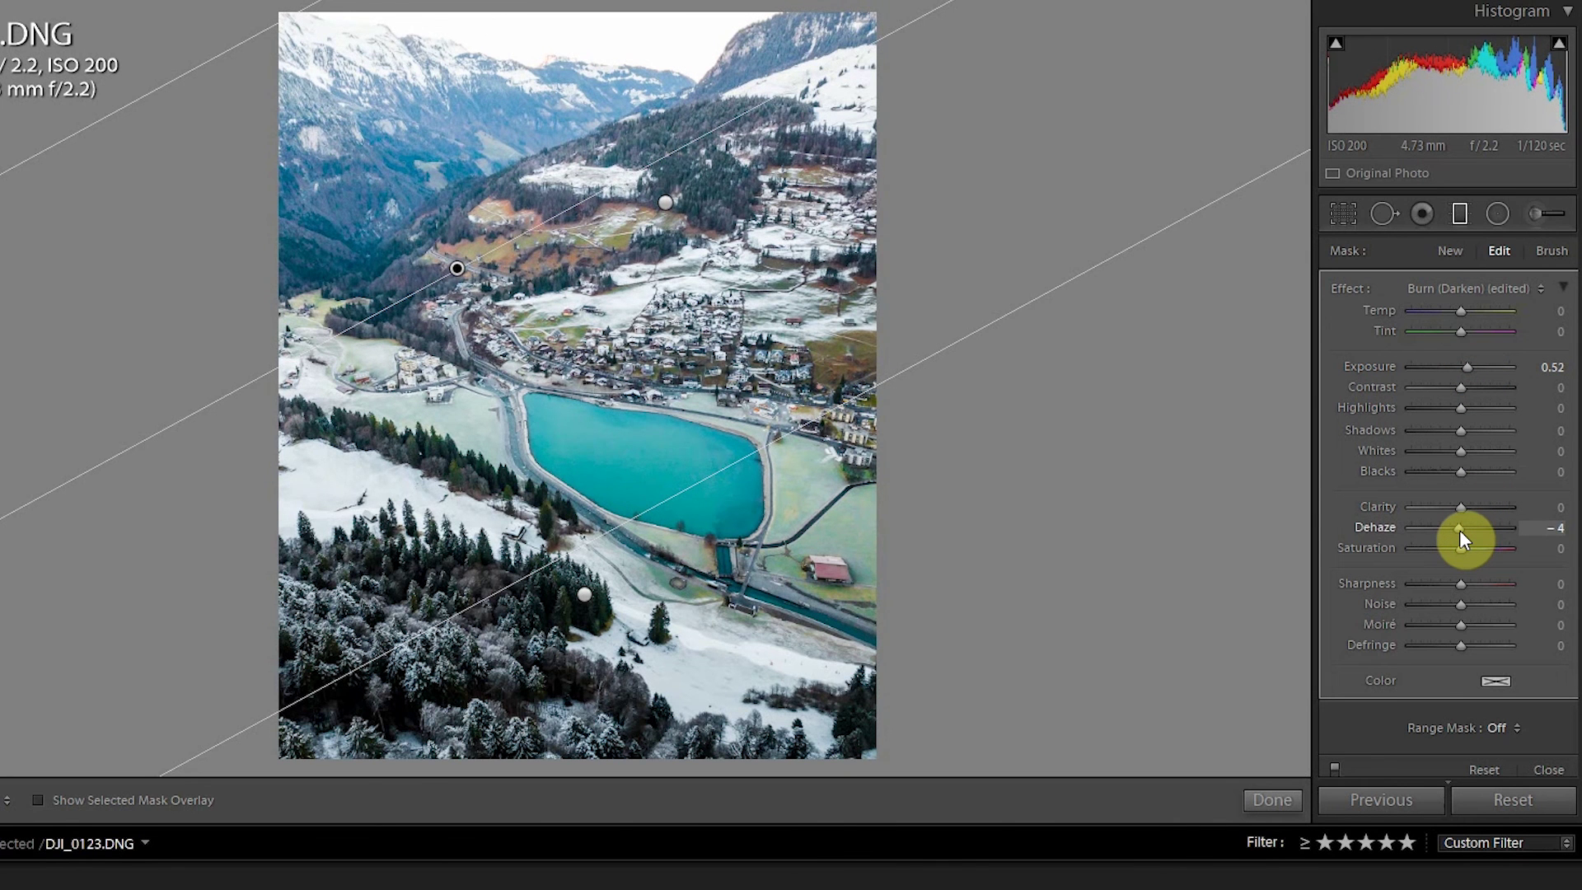
key("backslash")
key("backslash")
key("backslash")
key("backslash")
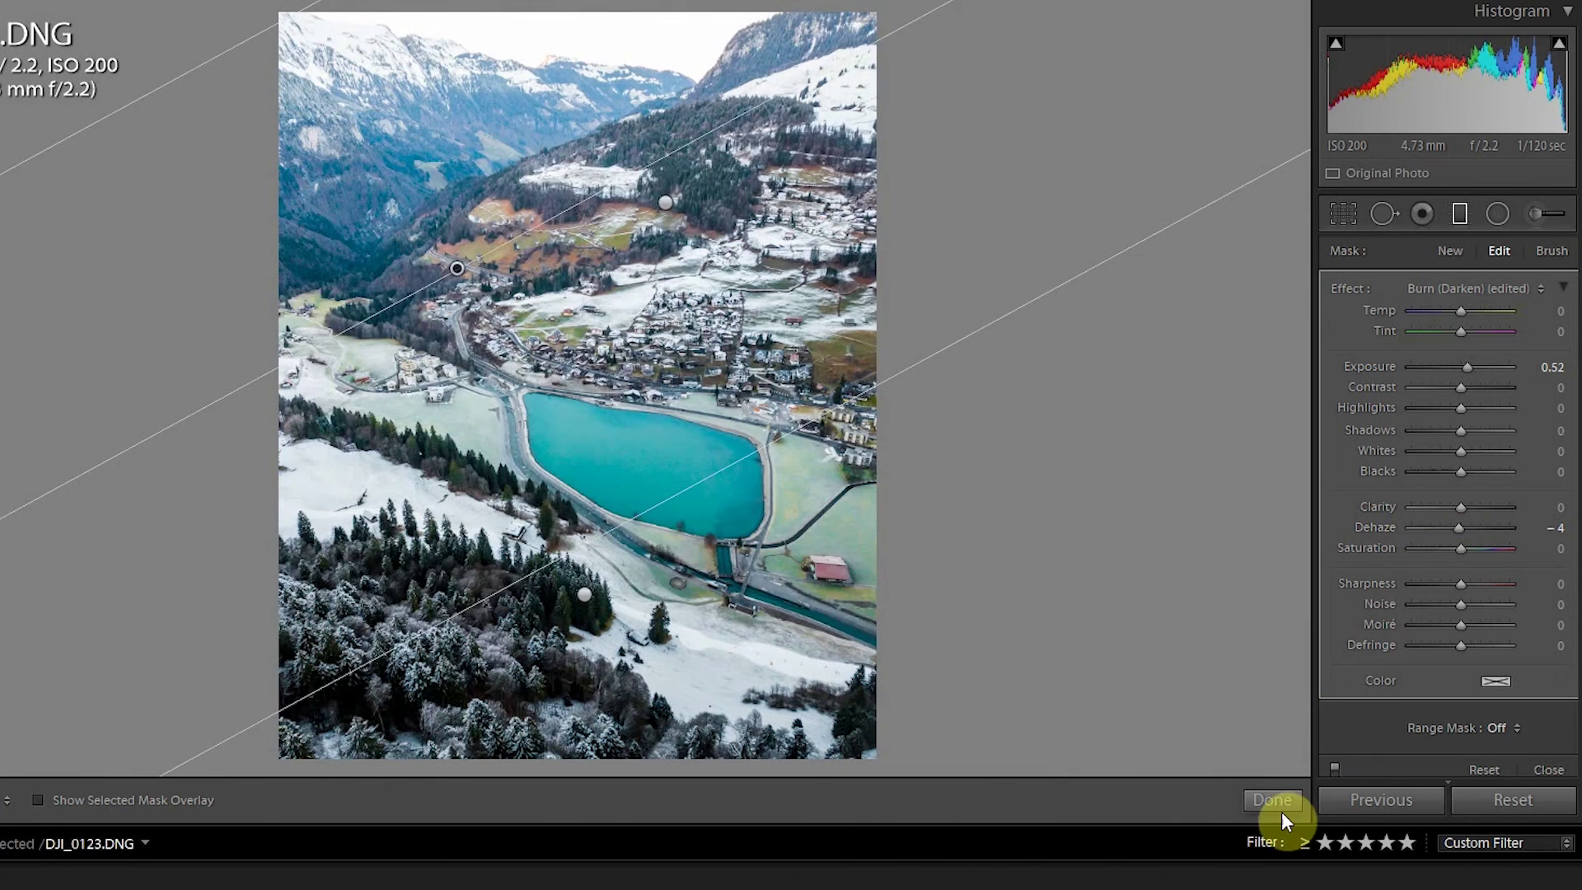
left_click(1272, 800)
- Set the valley photo's overall contrast to +24 and compare the edit with the original
key("backslash")
key("backslash")
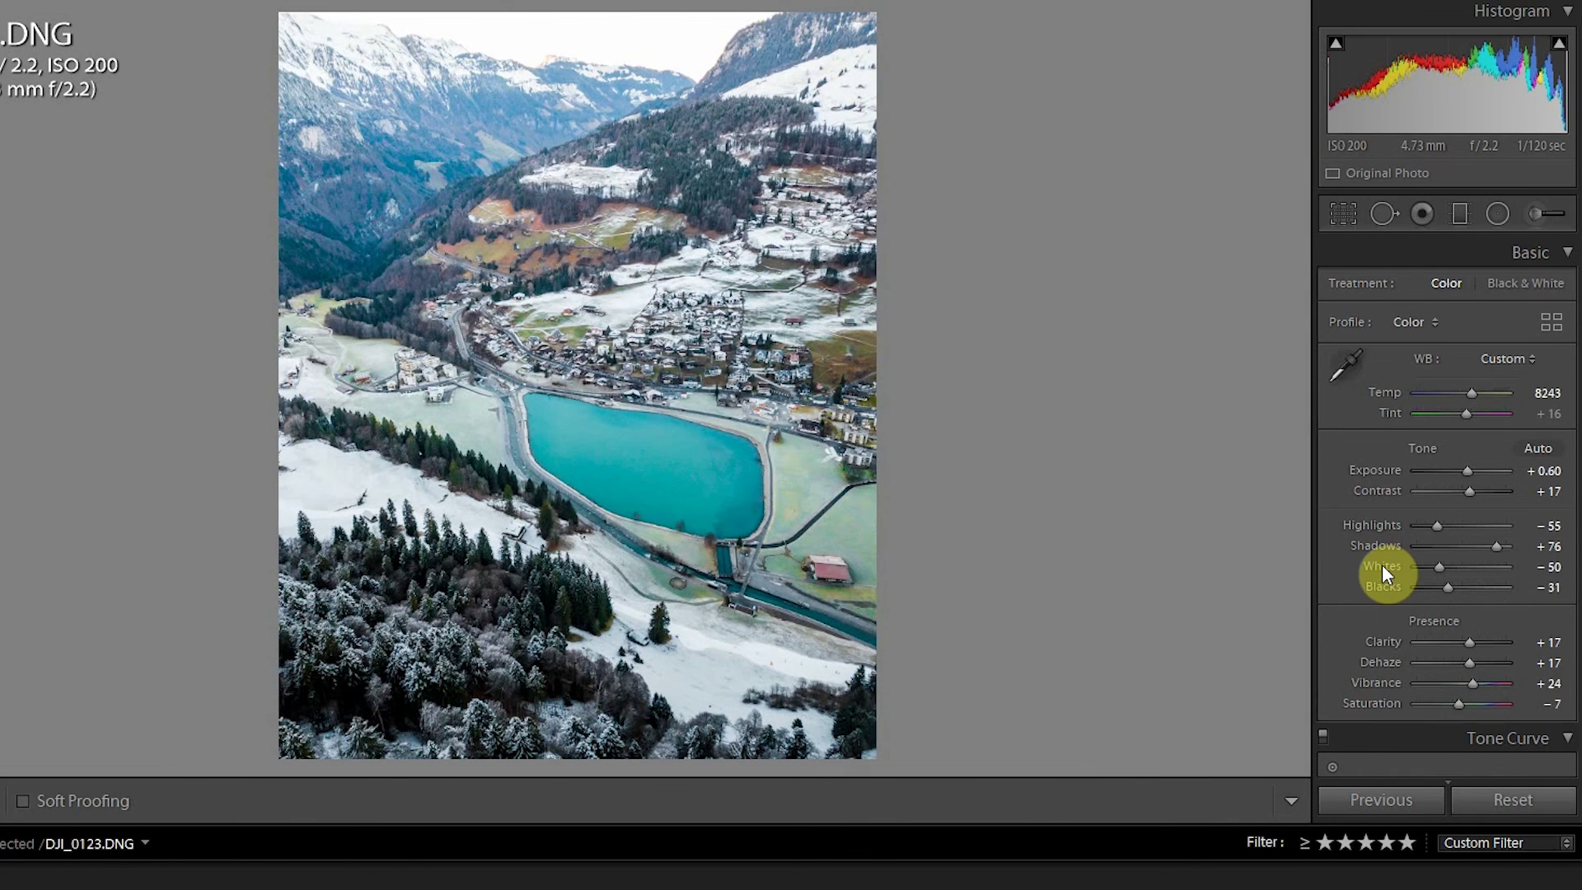
key("backslash")
key("backslash")
left_click_drag(1472, 491, 1475, 488)
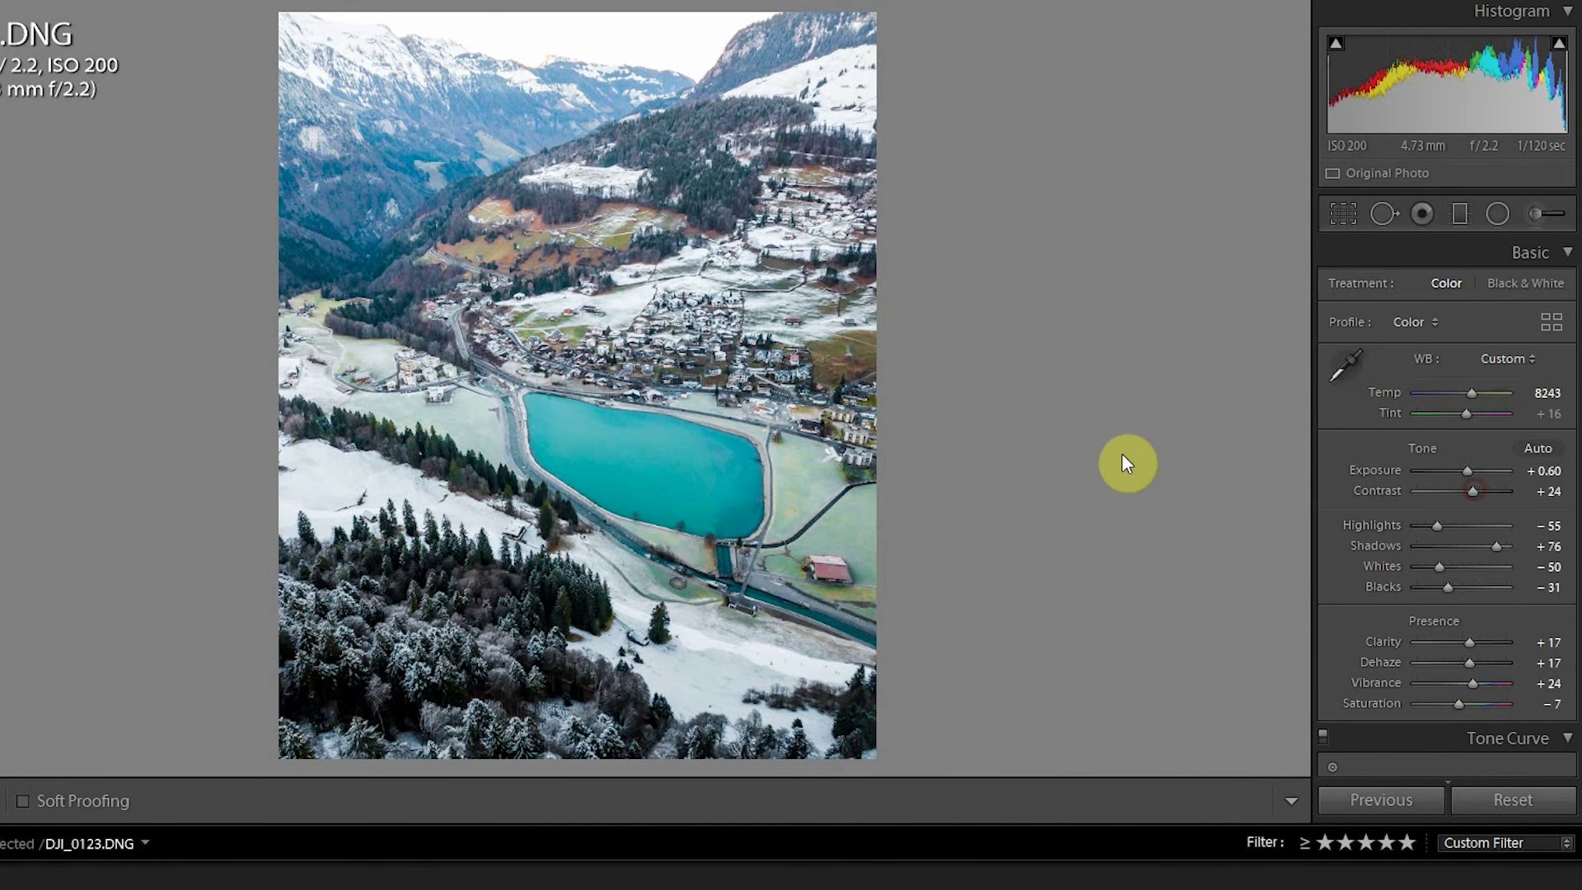
key("backslash")
key("backslash")
key("backslash")
key("backslash")
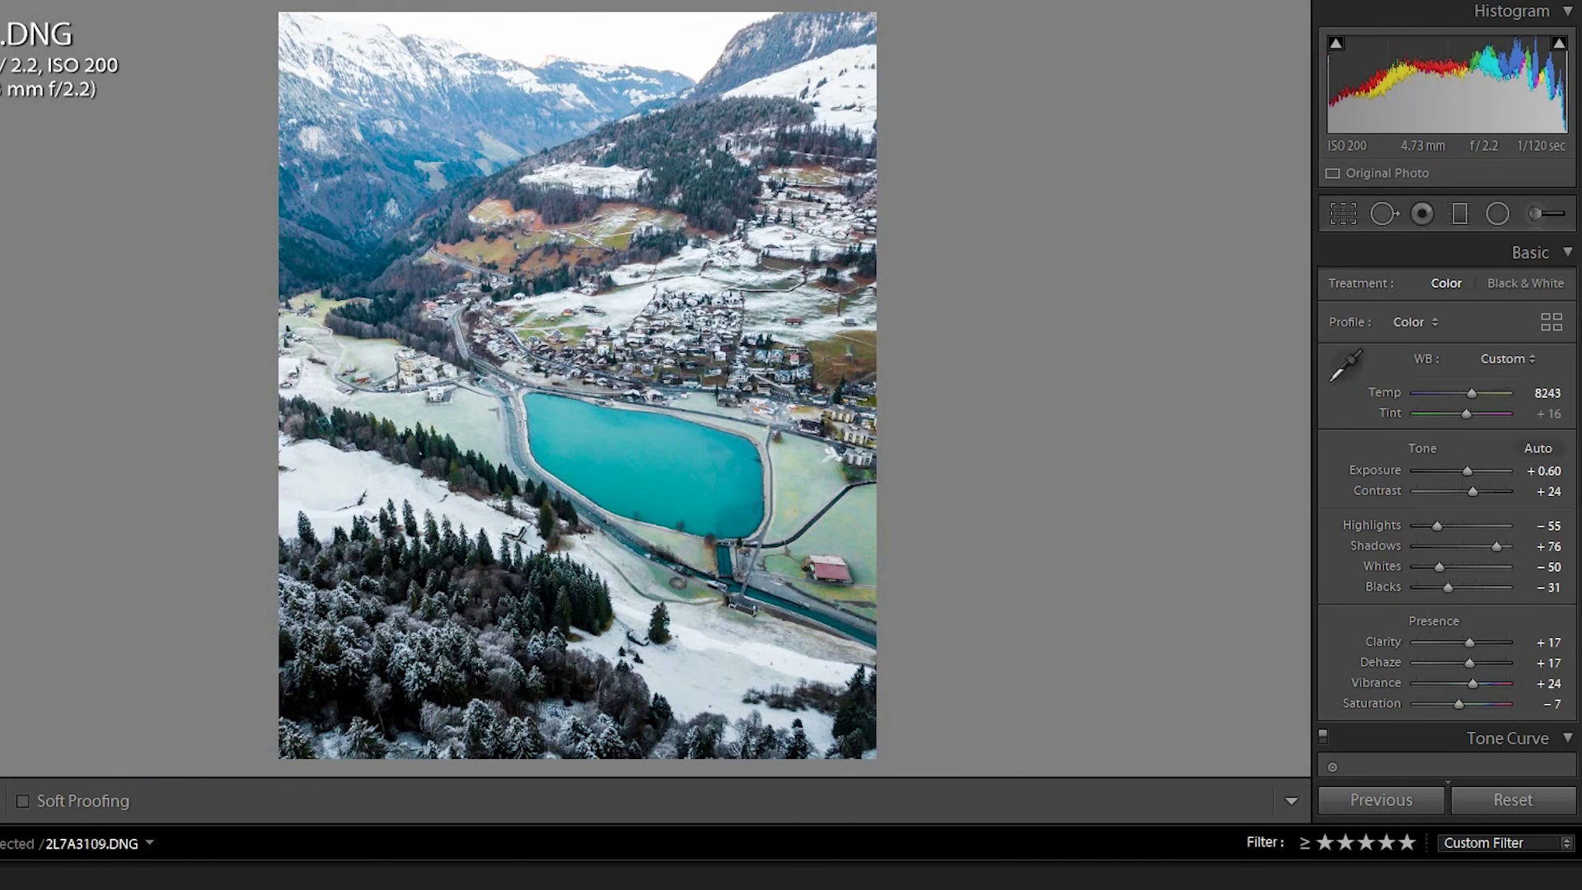
- Browse through the edited winter photos and inspect the valley photo's village and lake for a consistent look
key("Right")
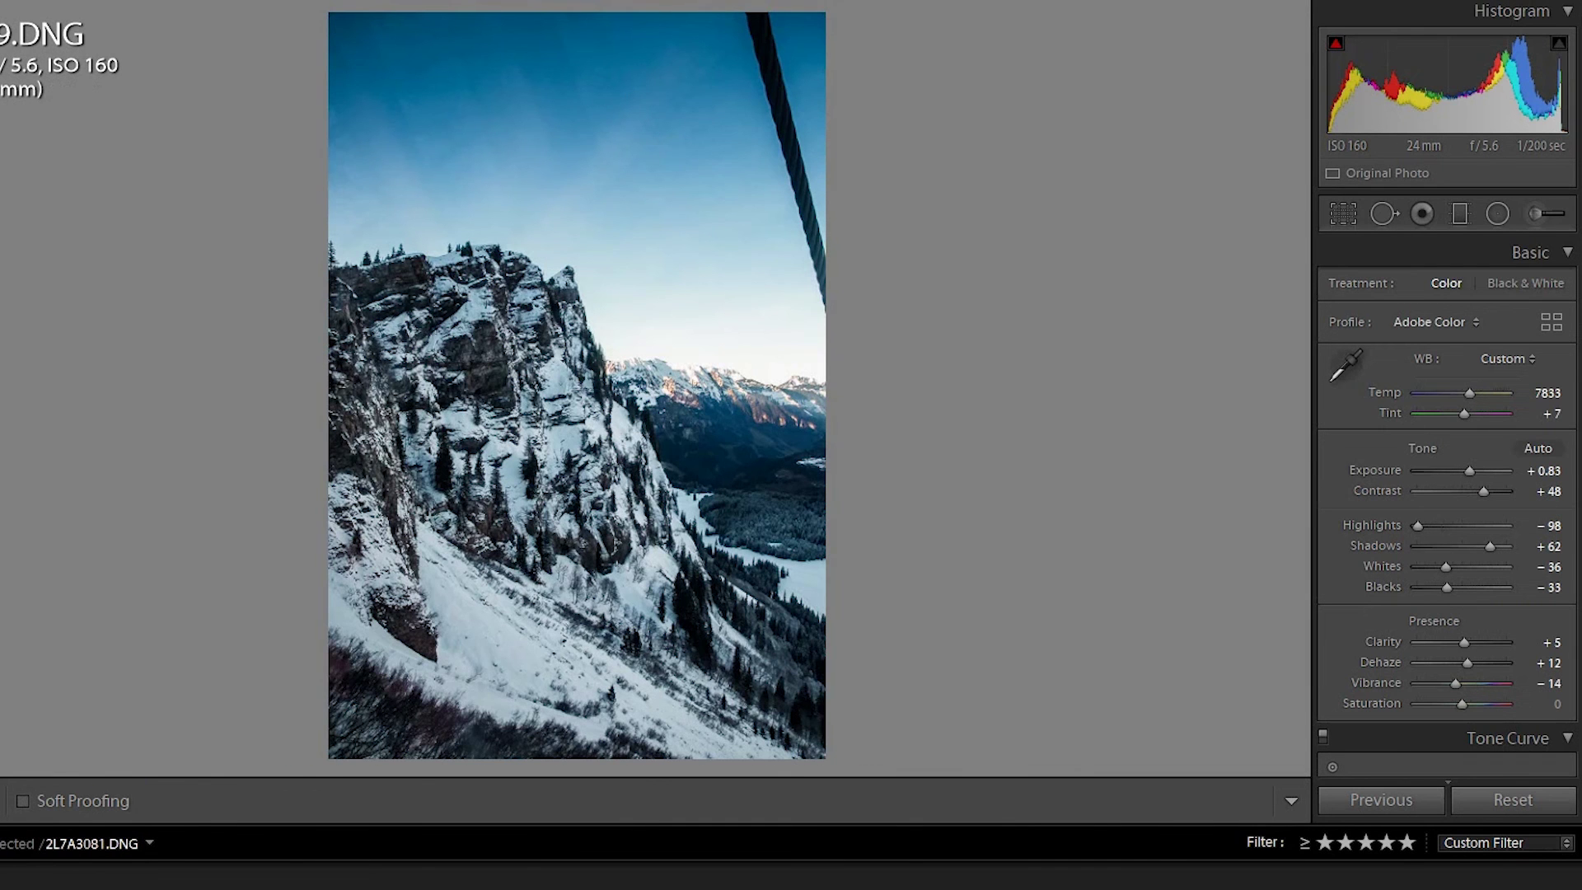
key("Right")
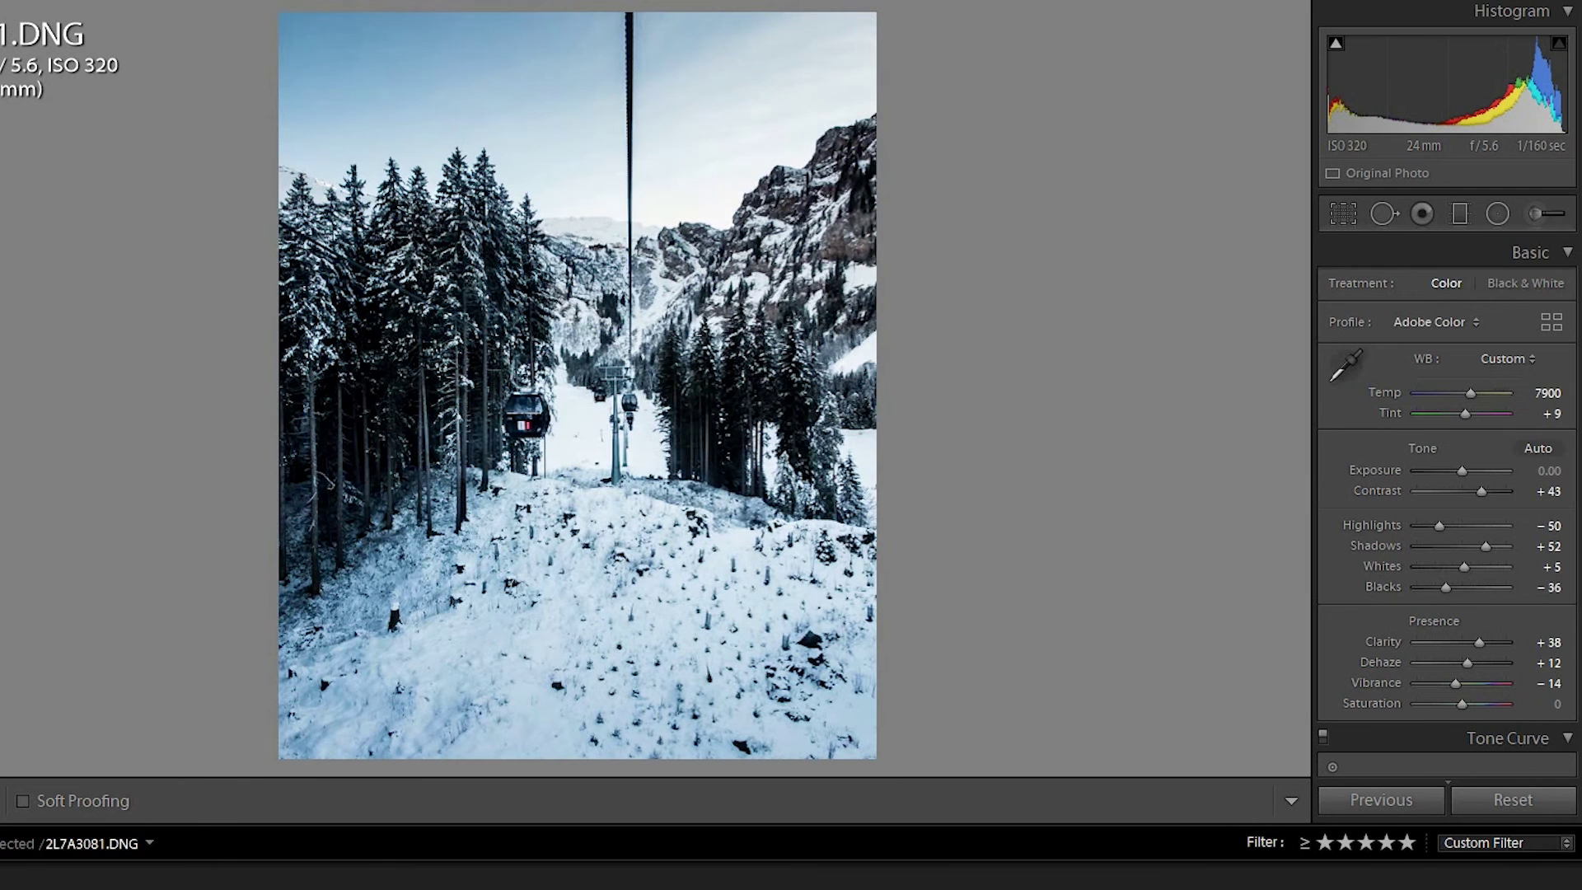
key("Right")
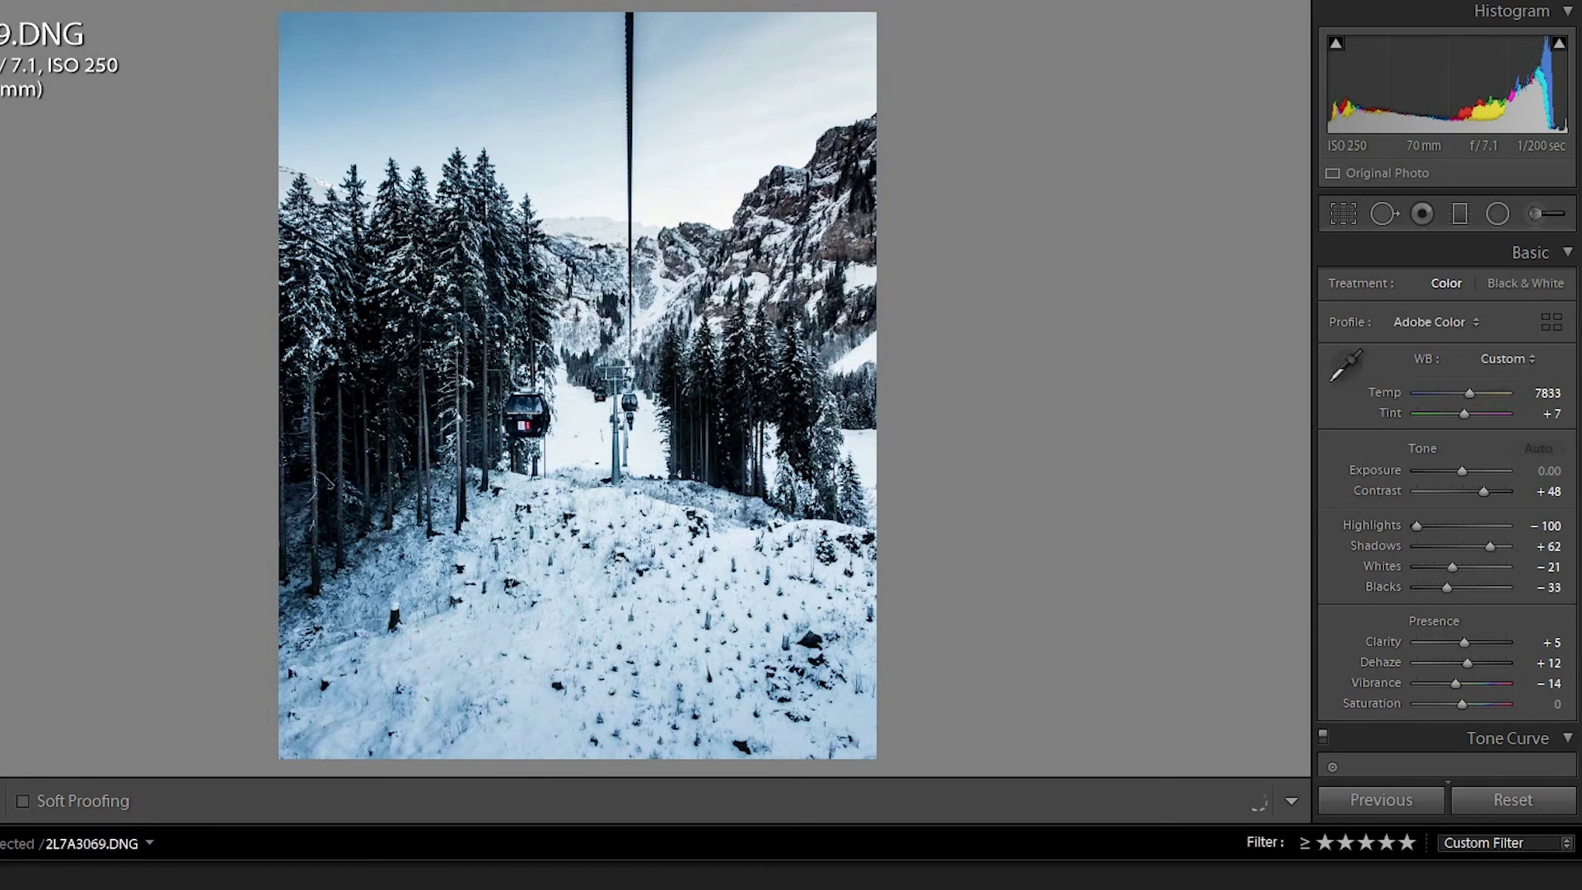
key("Right")
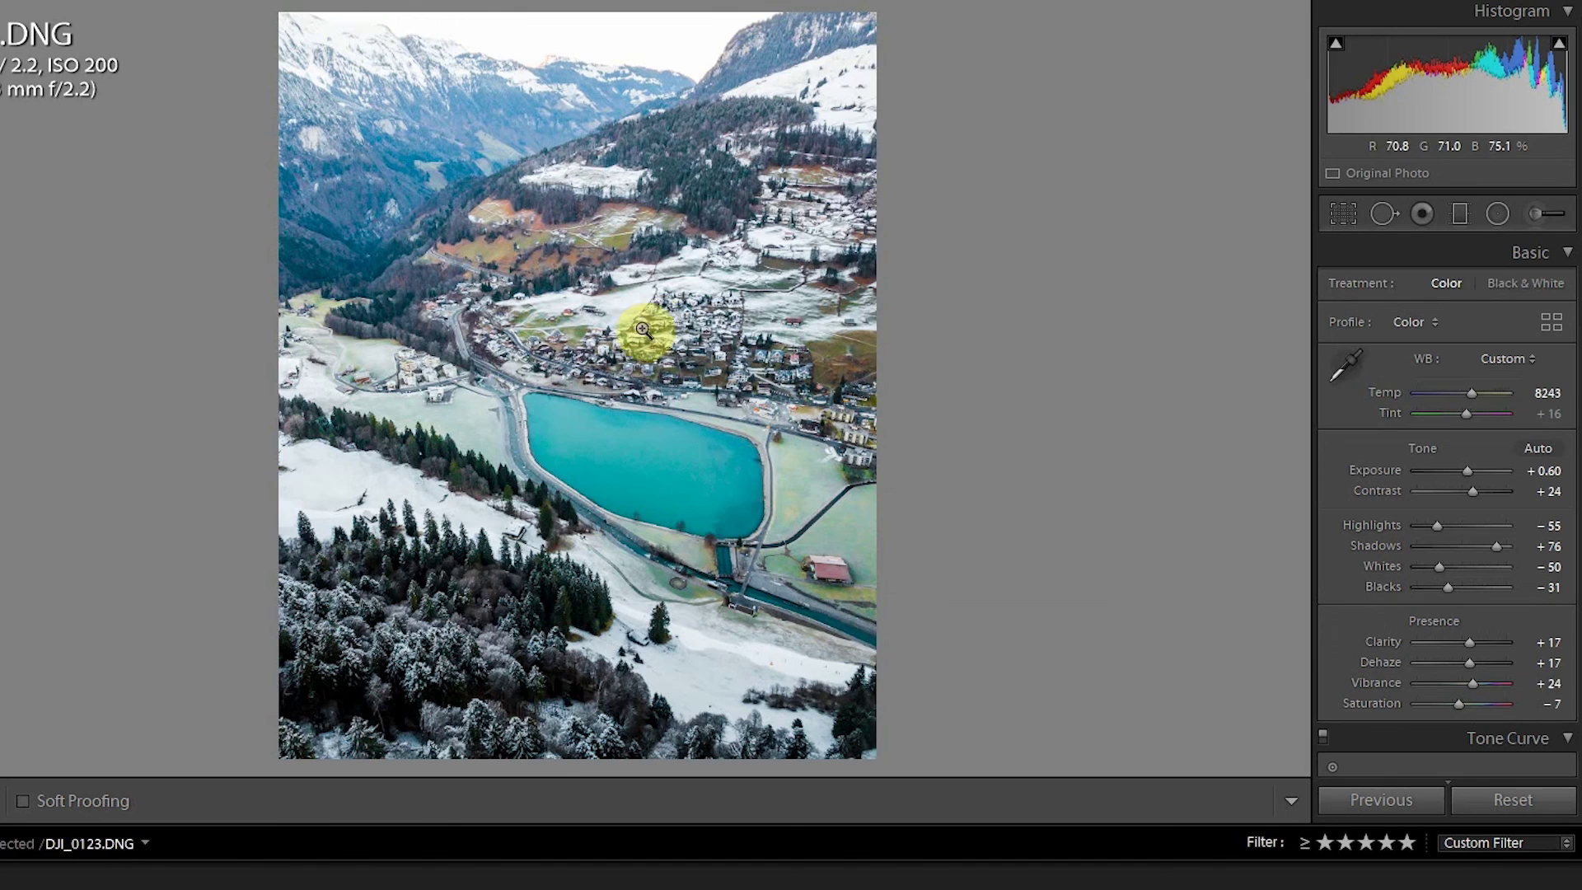
left_click(682, 247)
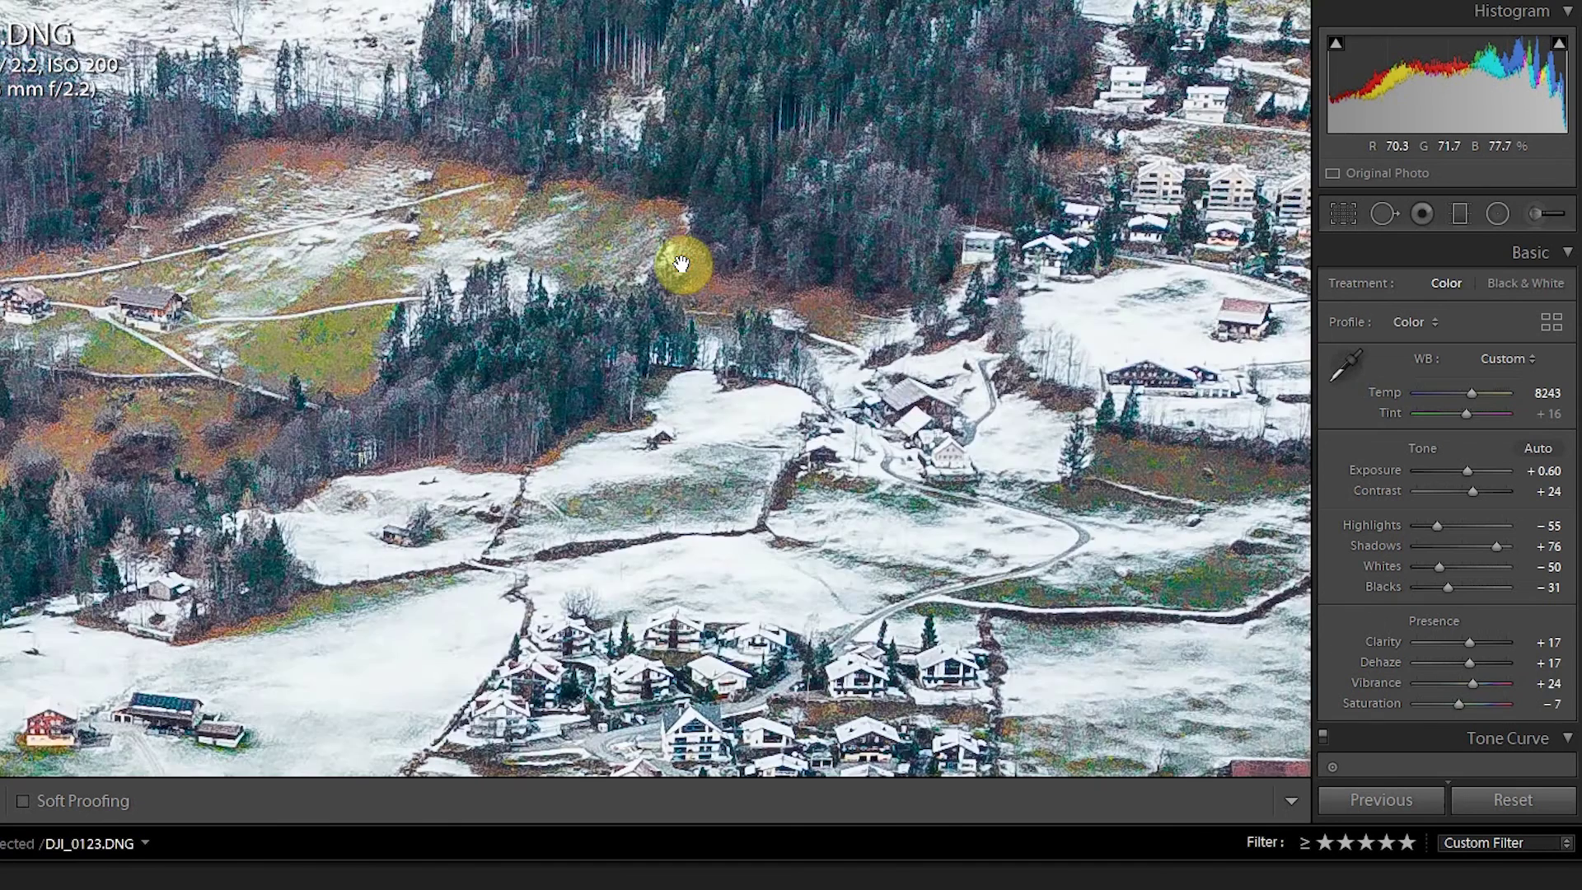
left_click(681, 257)
key("Right")
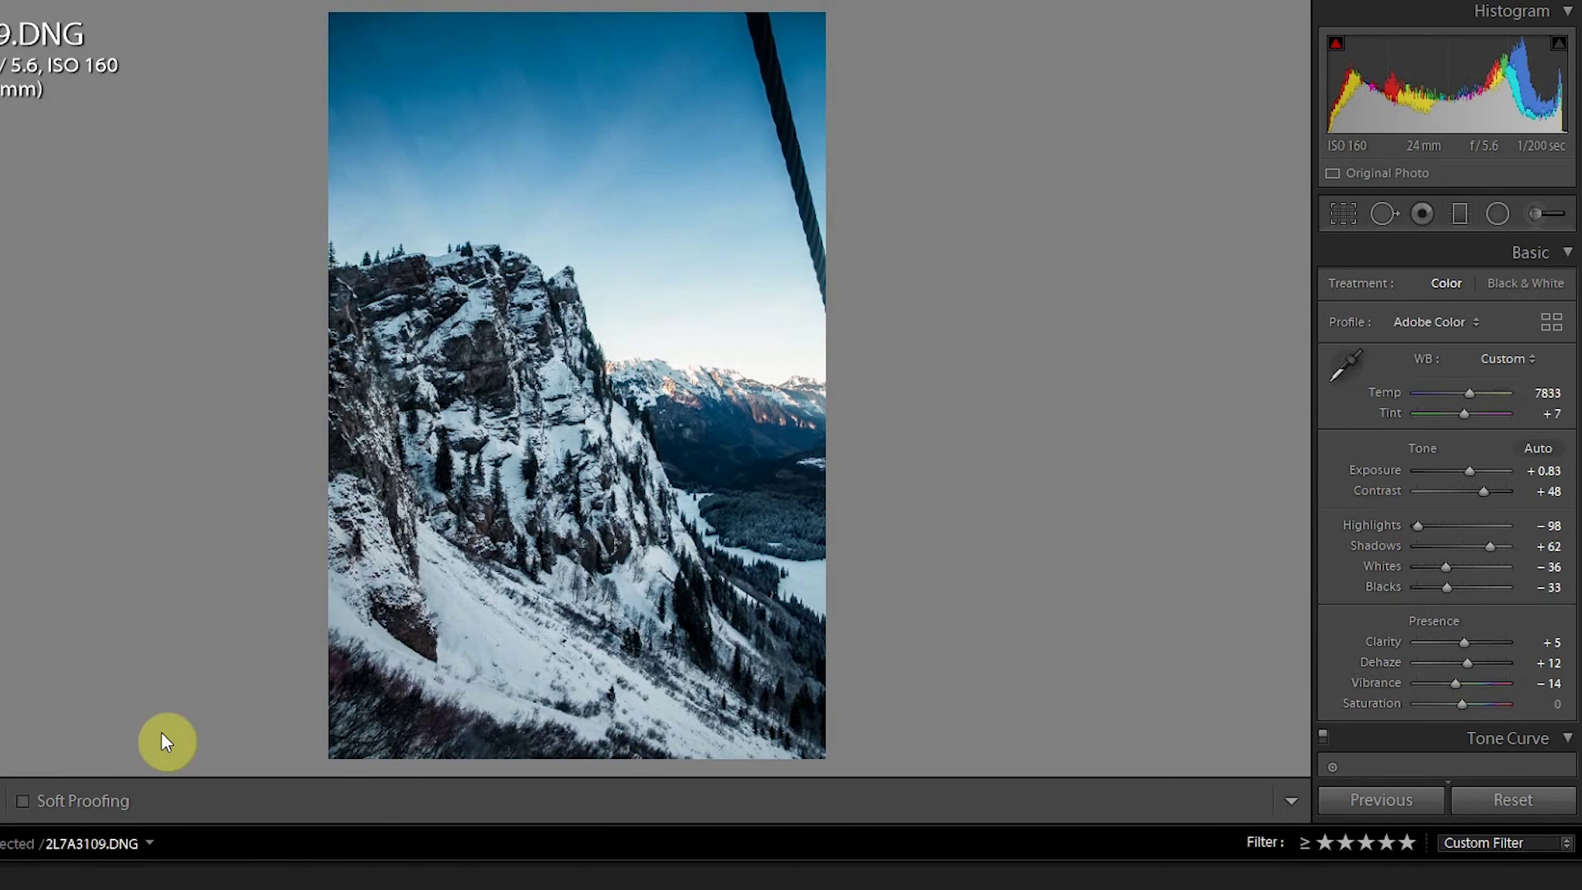
key("Left")
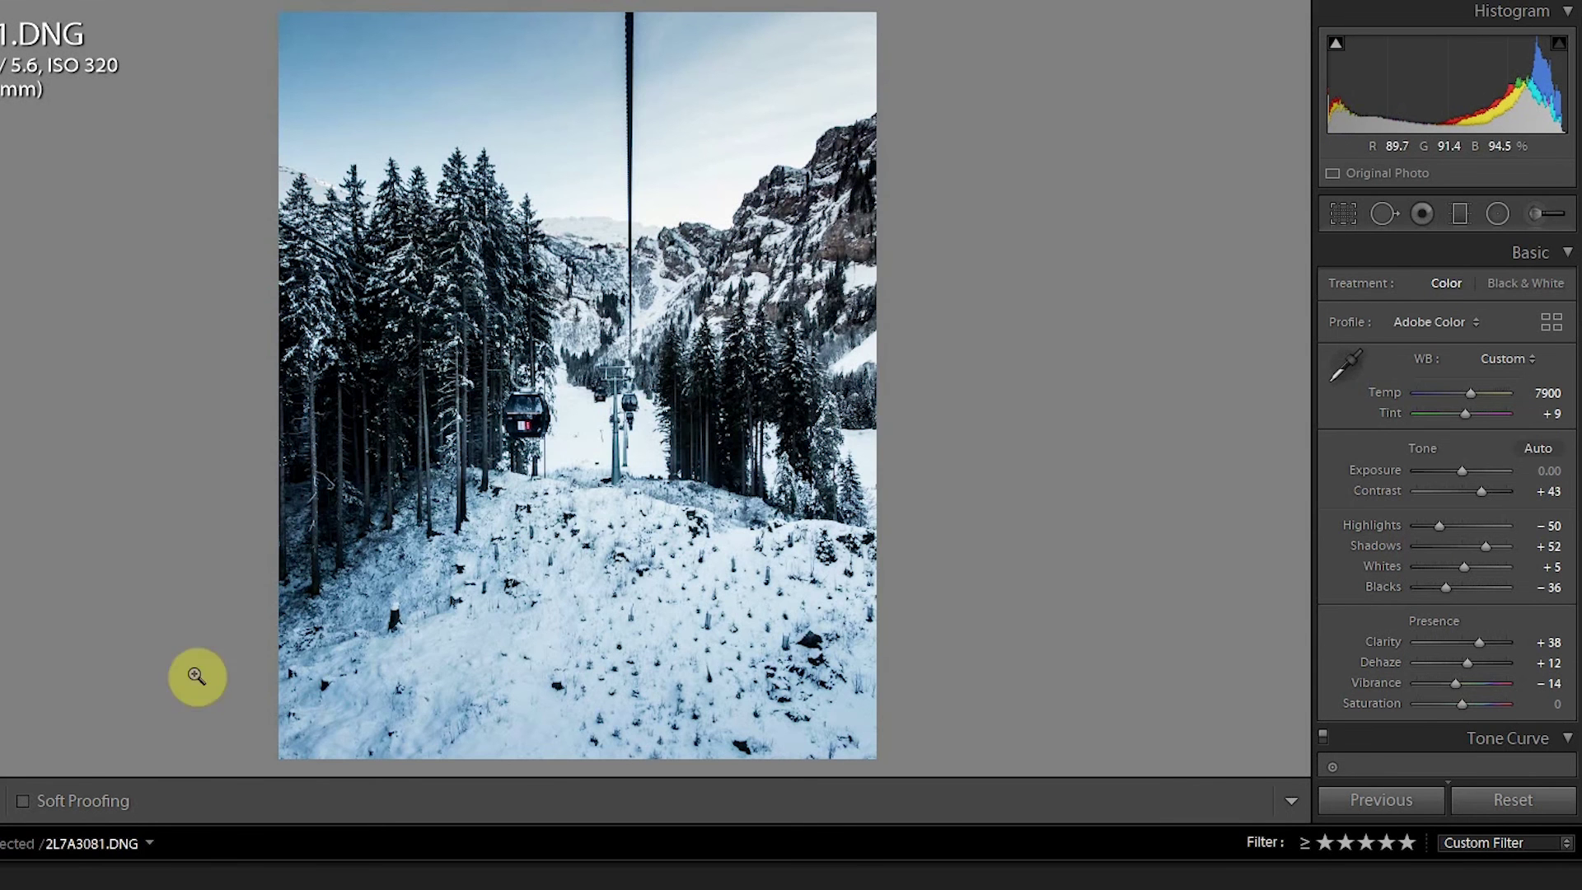
key("Left")
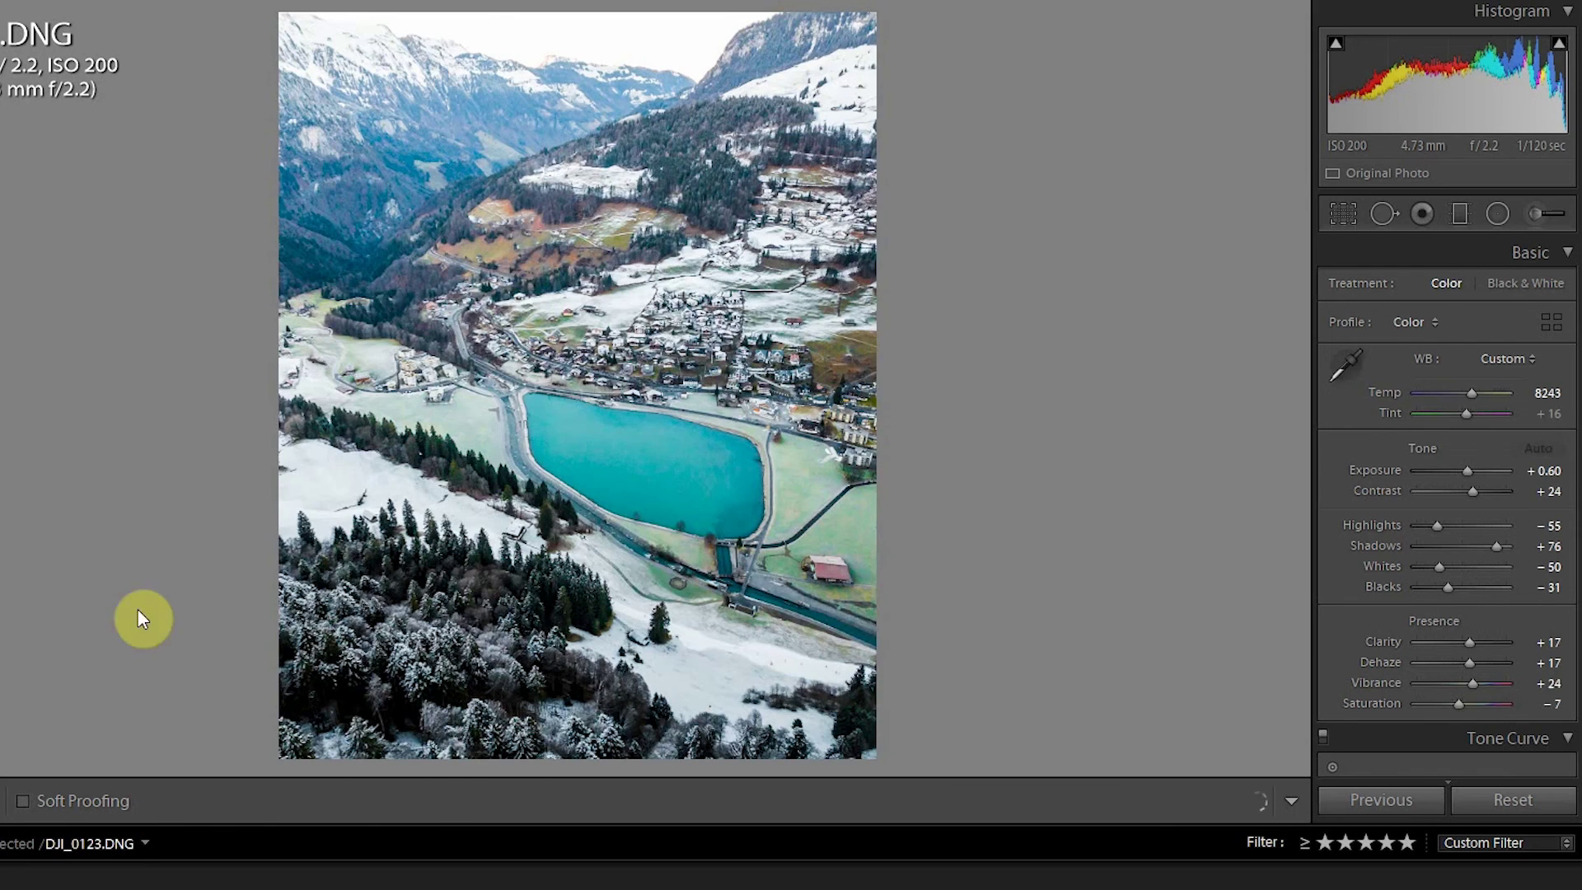
left_click(526, 424)
left_click(525, 423)
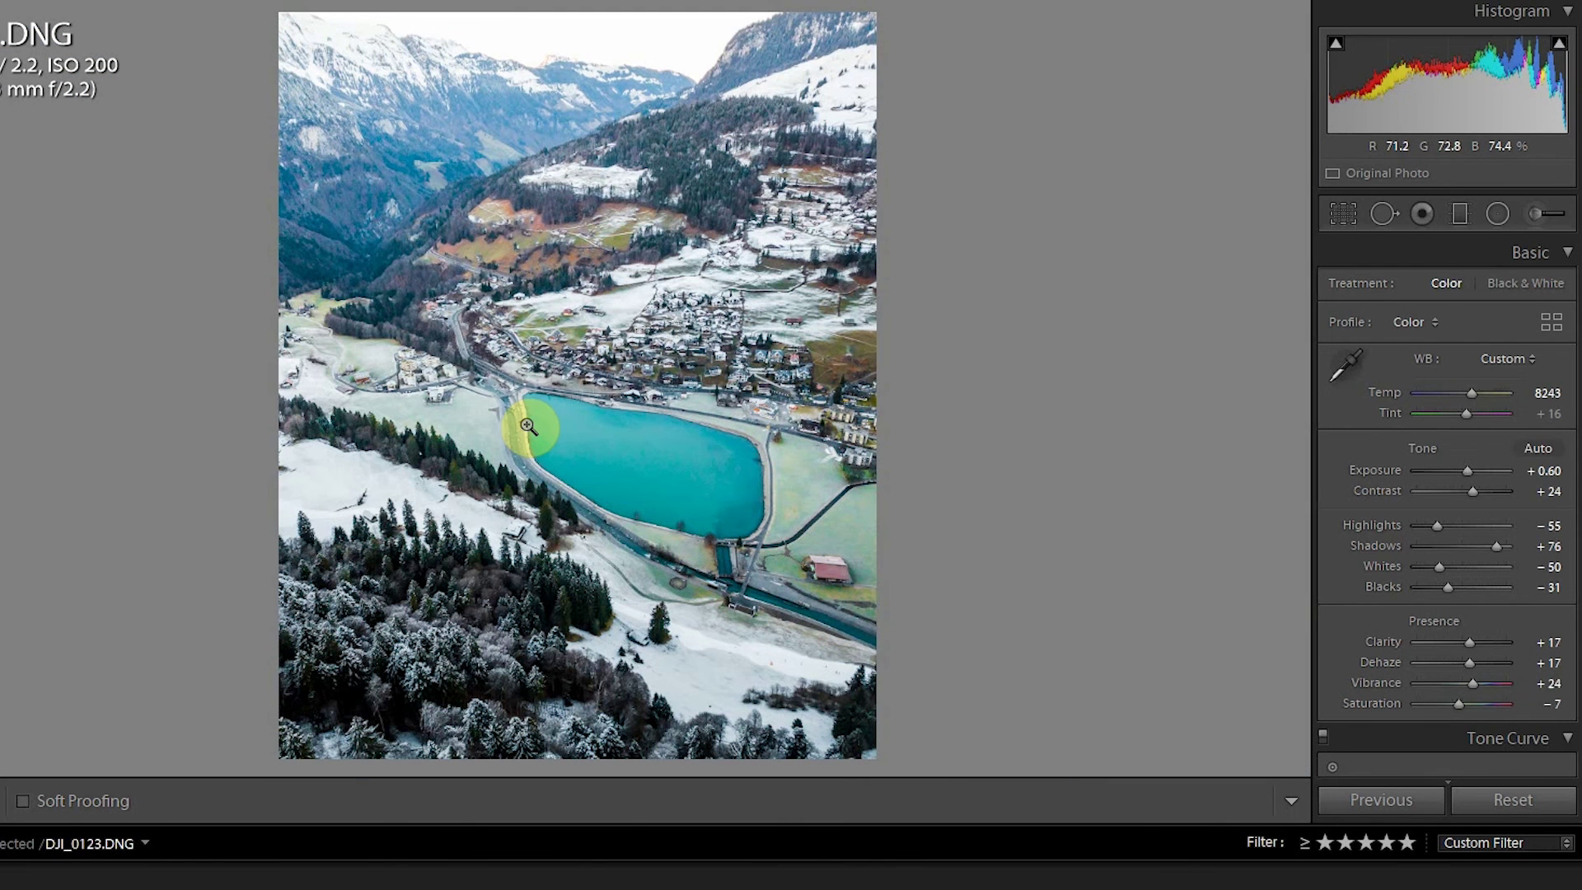